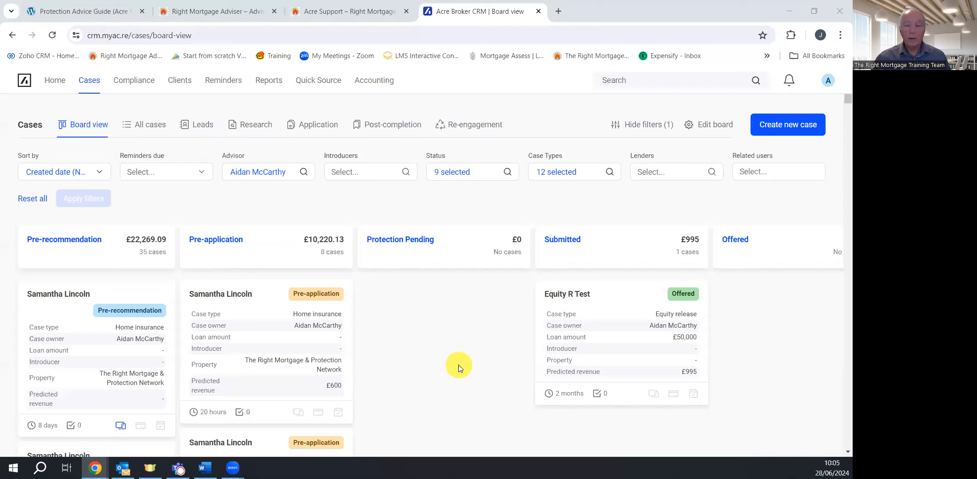
Create a new case from the Cases board
left_click(791, 134)
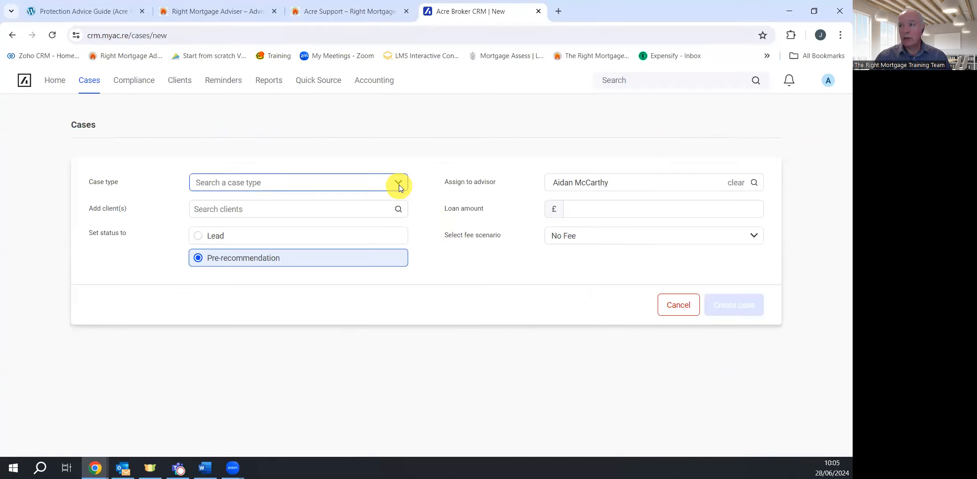
Set the case type to Protection and keep No Fee as the fee scenario
left_click(398, 184)
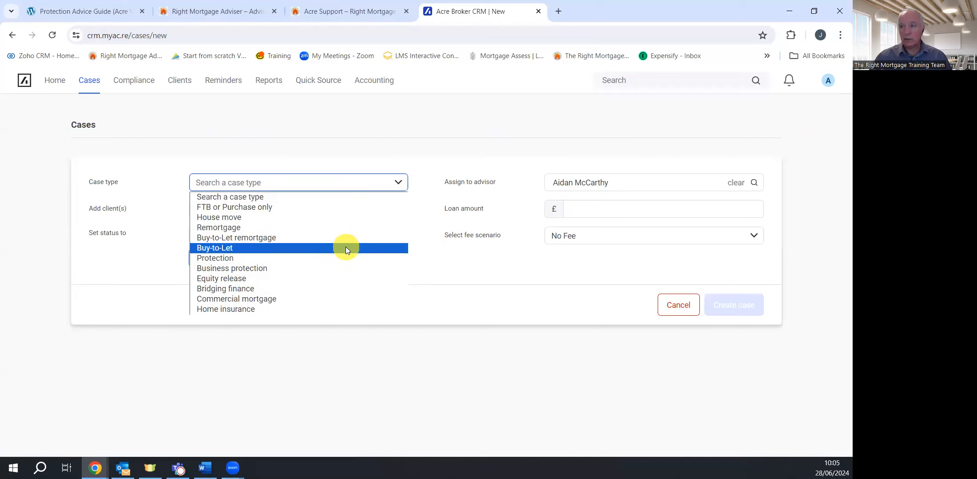
left_click(346, 259)
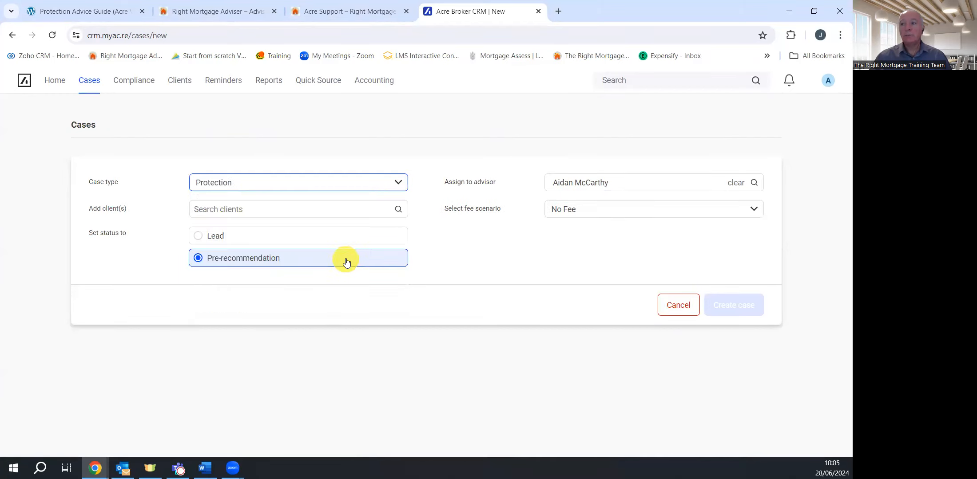
left_click(599, 210)
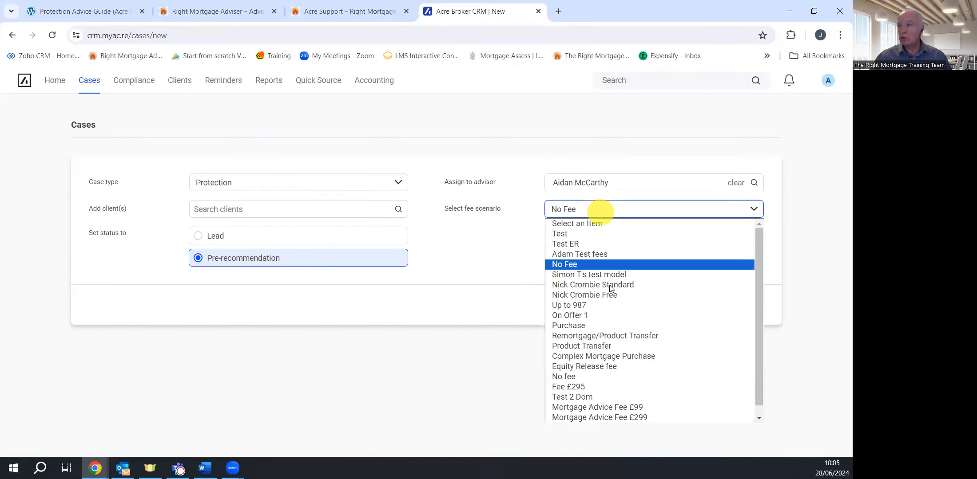
left_click(609, 265)
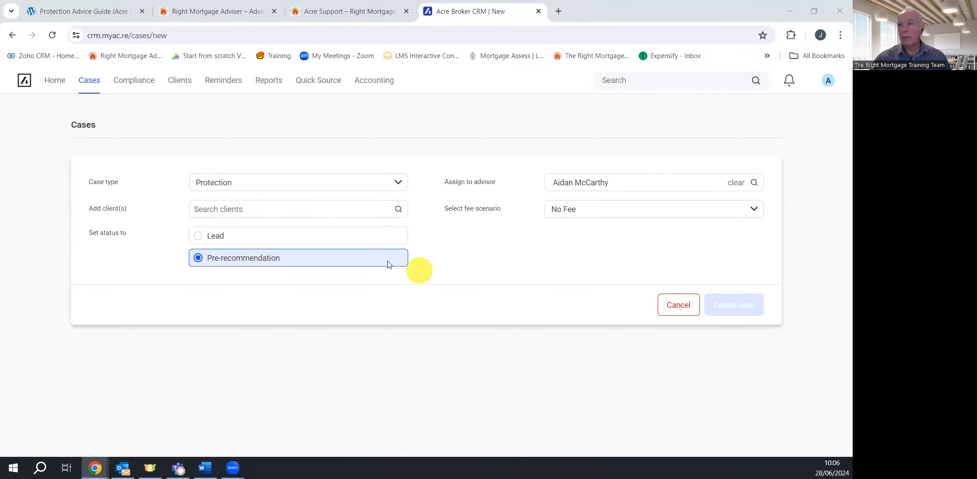
left_click(248, 212)
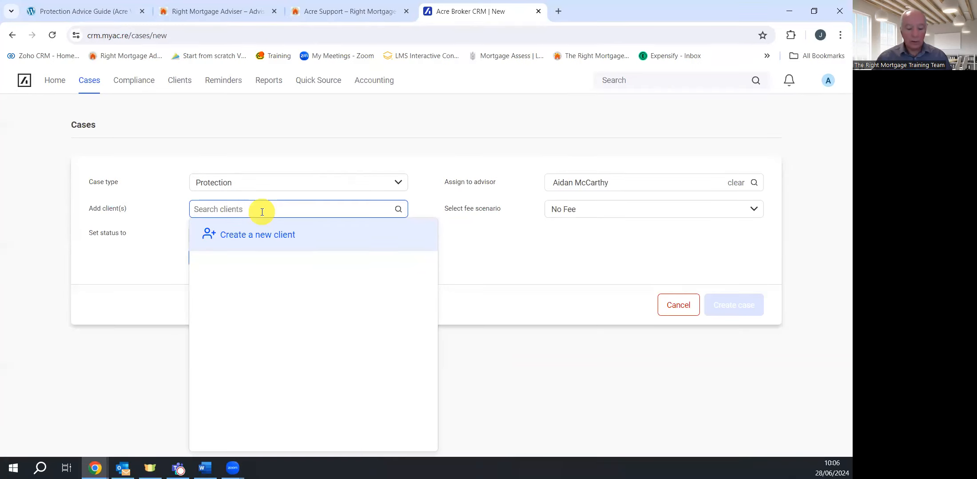
Create a new client and enter their first name, last name and date of birth
left_click(285, 233)
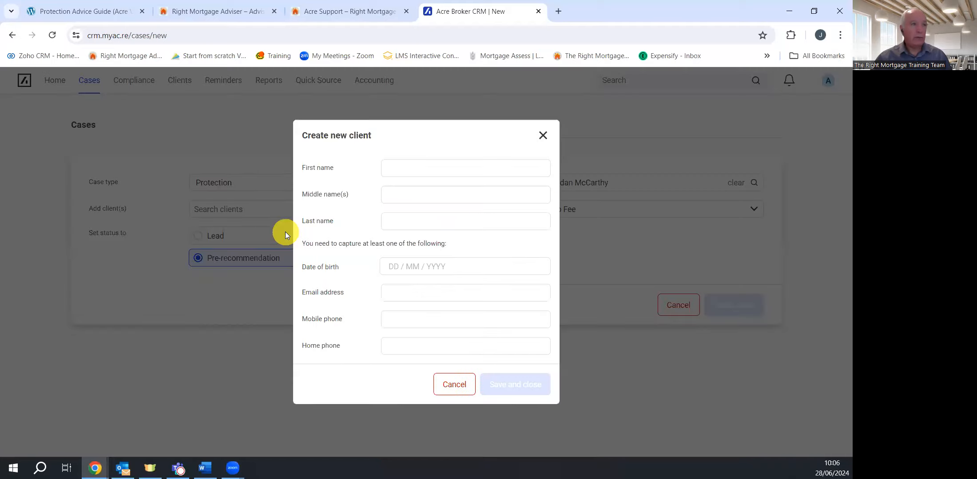
left_click(422, 168)
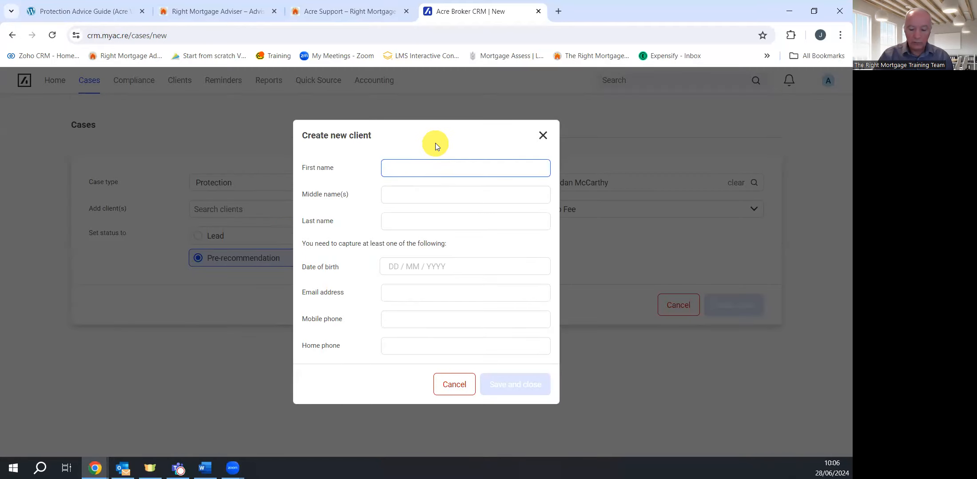
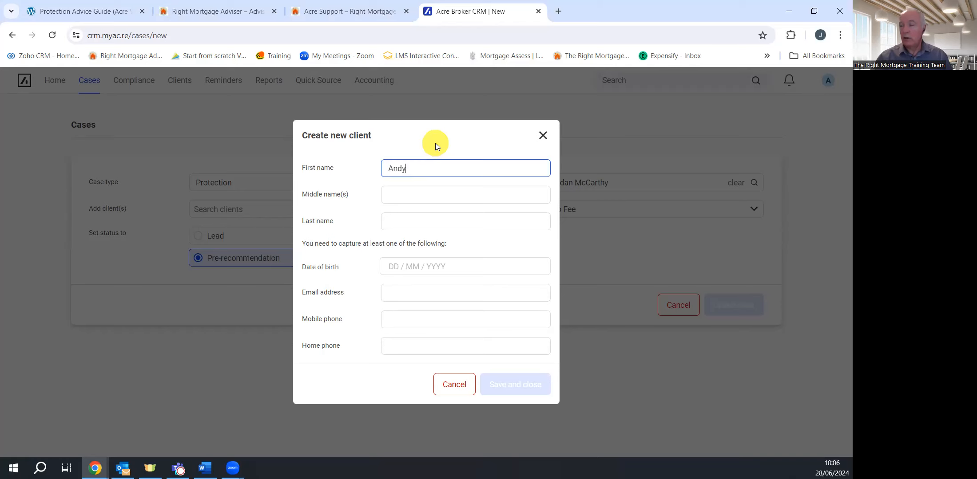
left_click(420, 219)
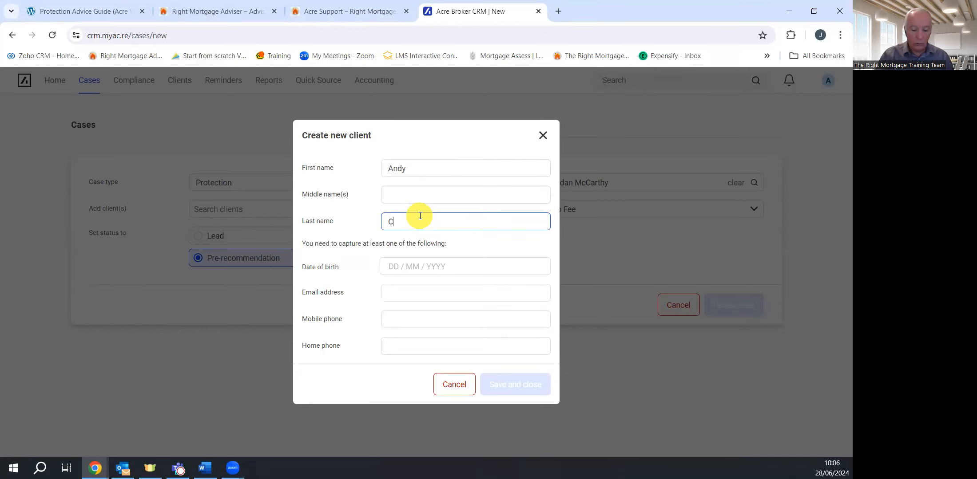
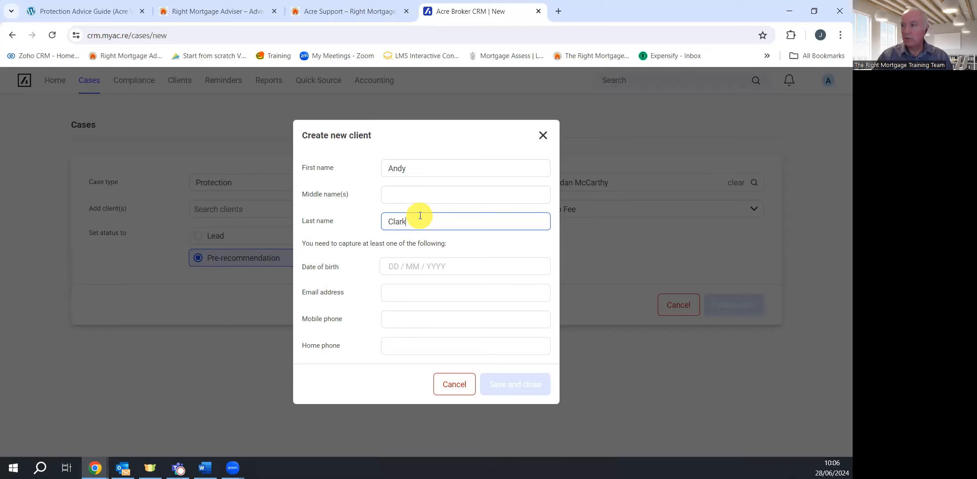
left_click(394, 267)
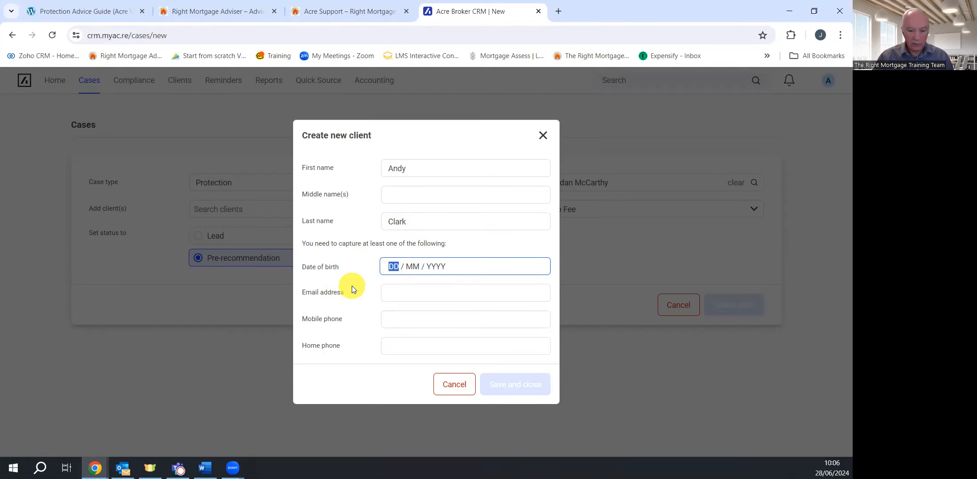
type("01 / ")
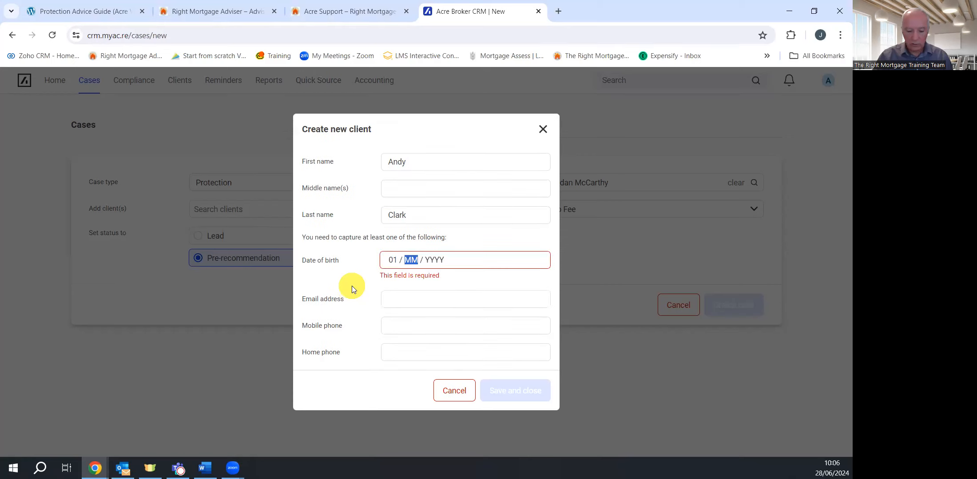
type("05 /")
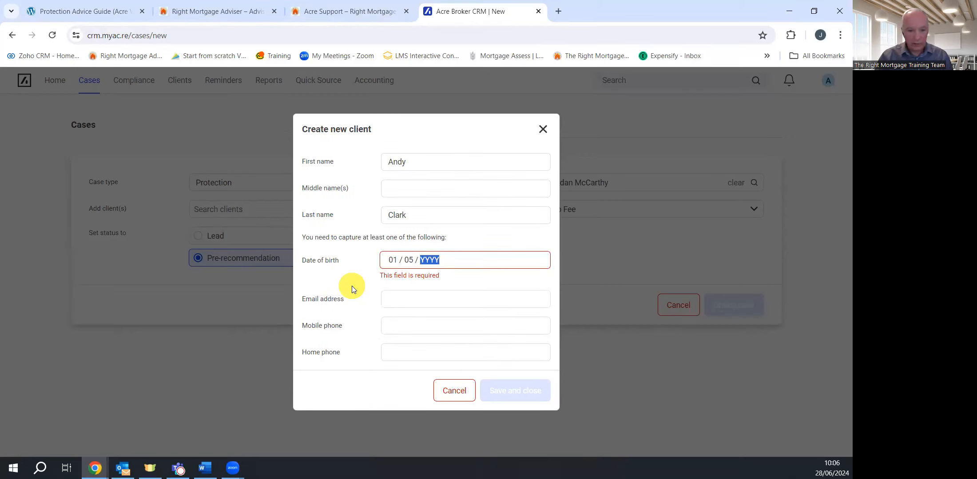
type("1980")
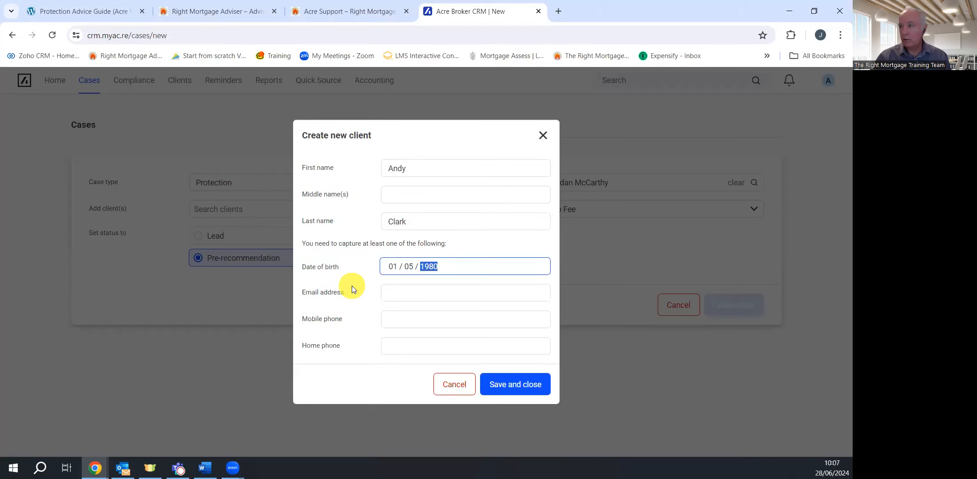
Add the client's e-mail address and mobile number, then save them onto the case
left_click(412, 288)
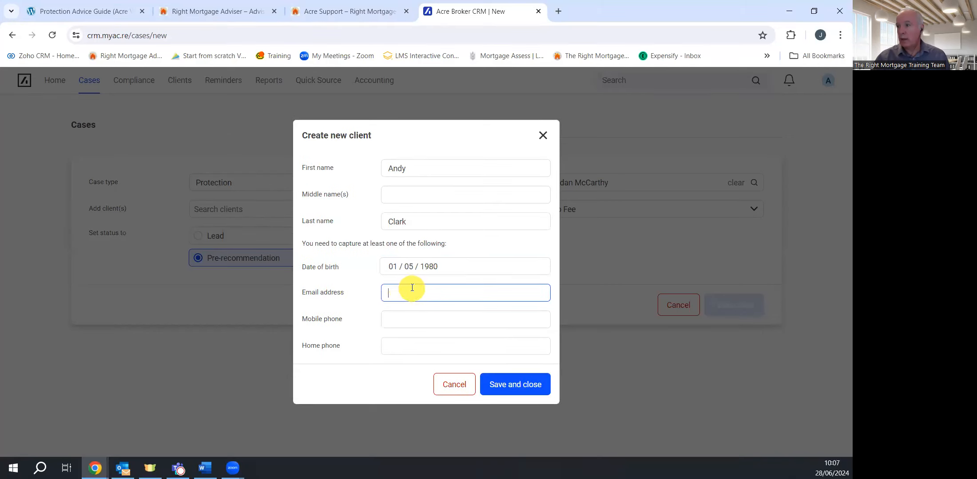
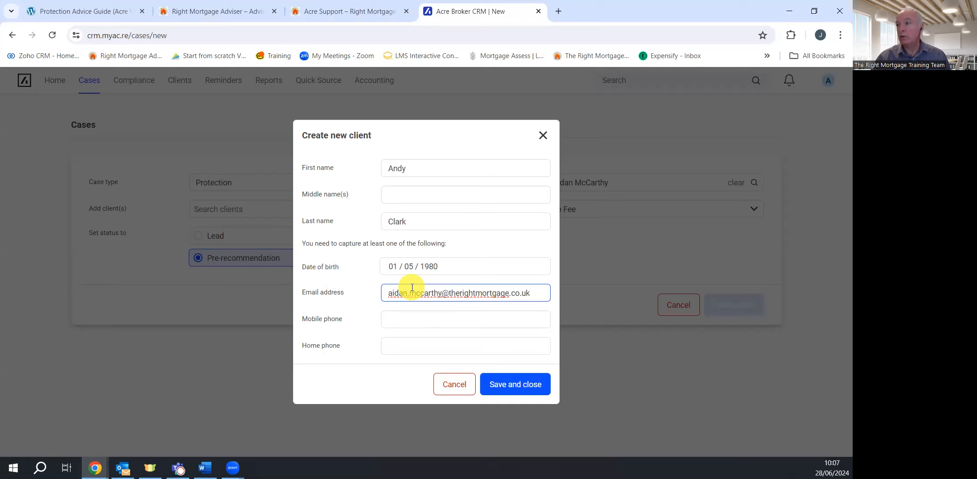
left_click(418, 317)
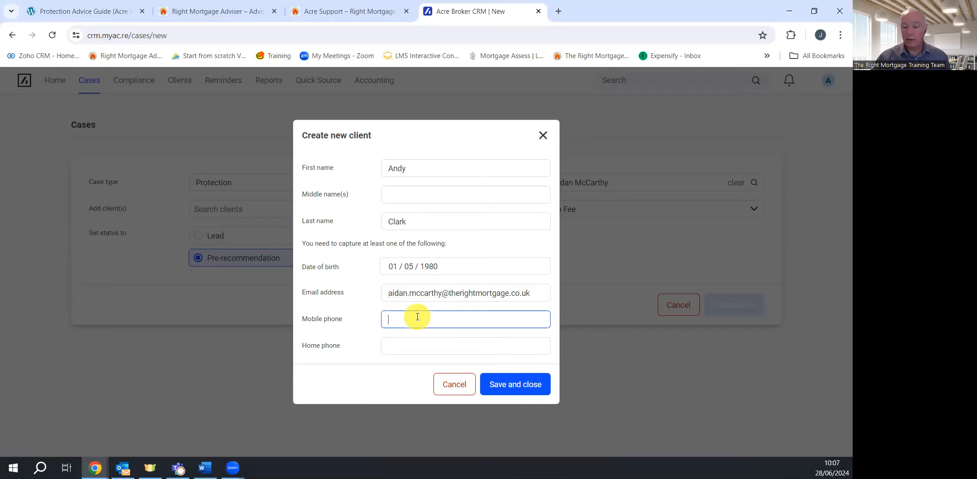
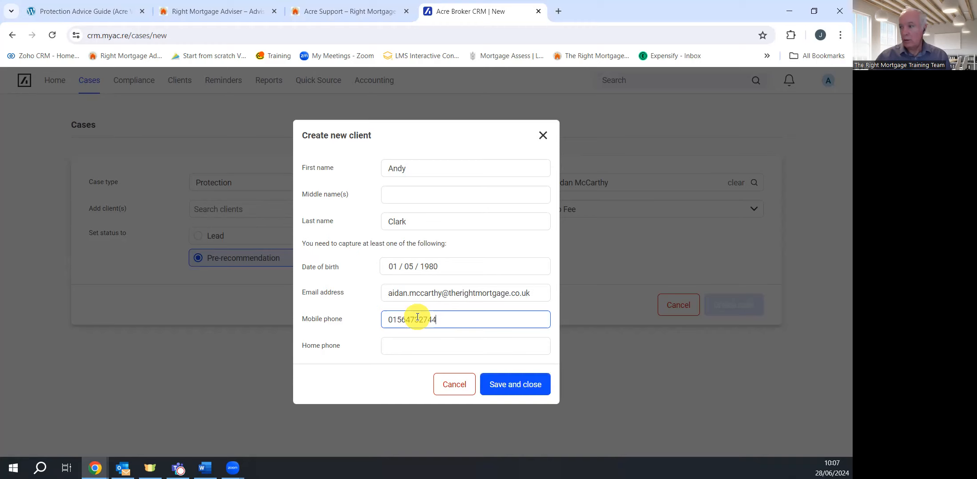
left_click(522, 390)
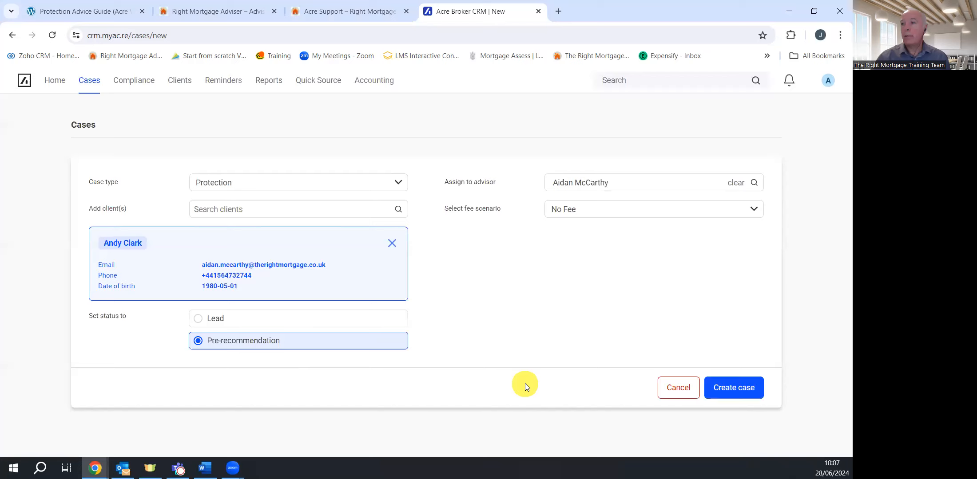
Create another new client with first name, last name and a corrected date of birth
left_click(247, 207)
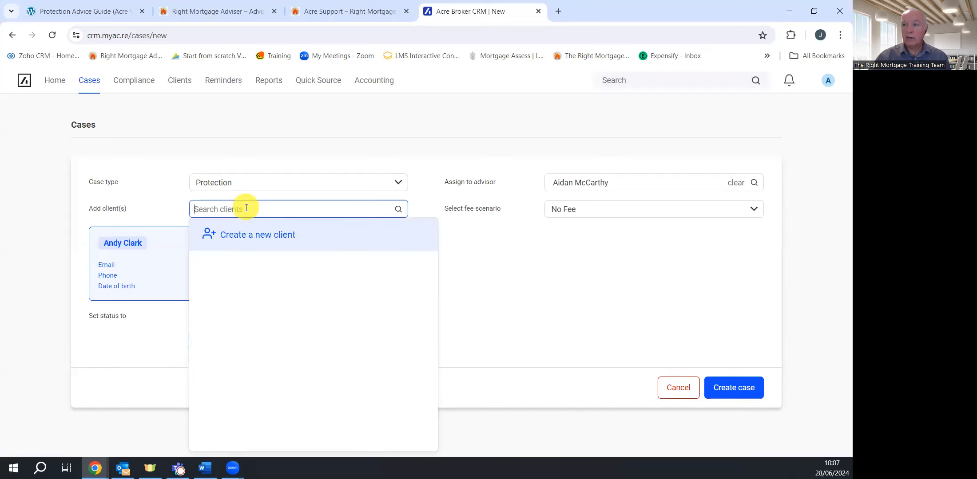
left_click(248, 245)
left_click(413, 172)
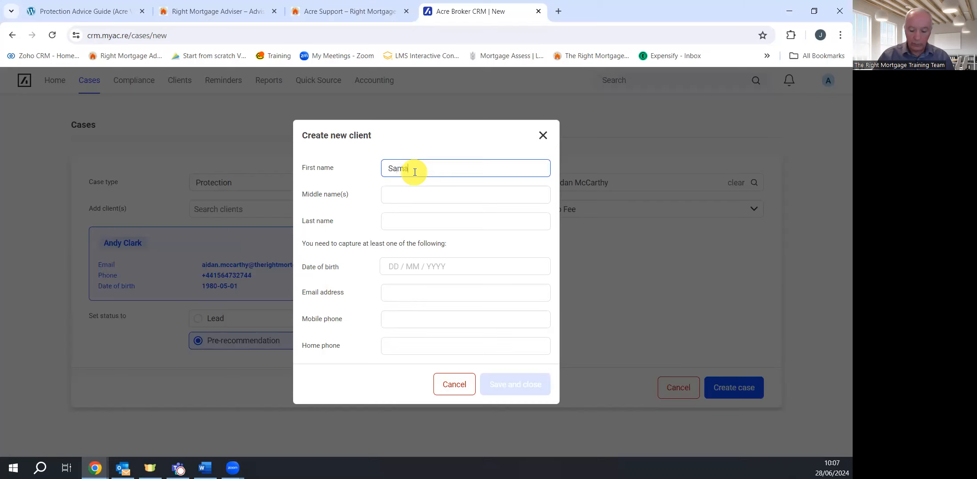
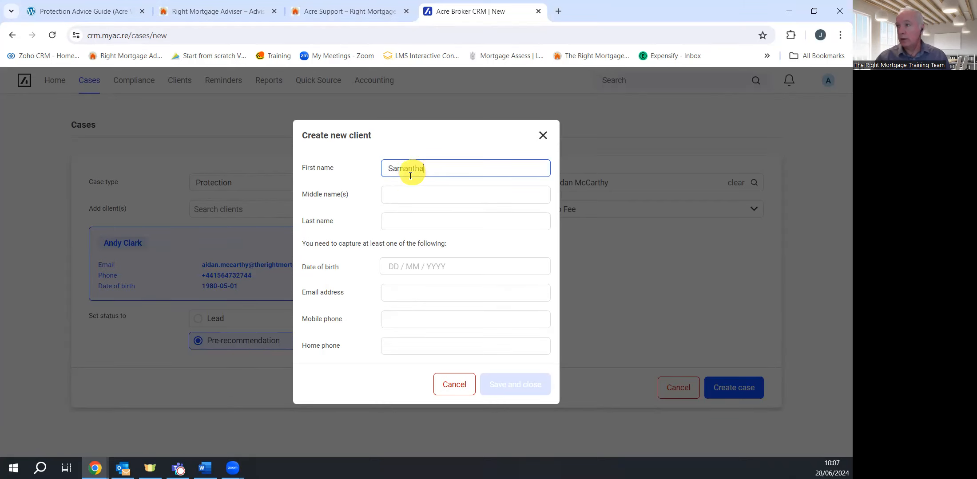
left_click(409, 225)
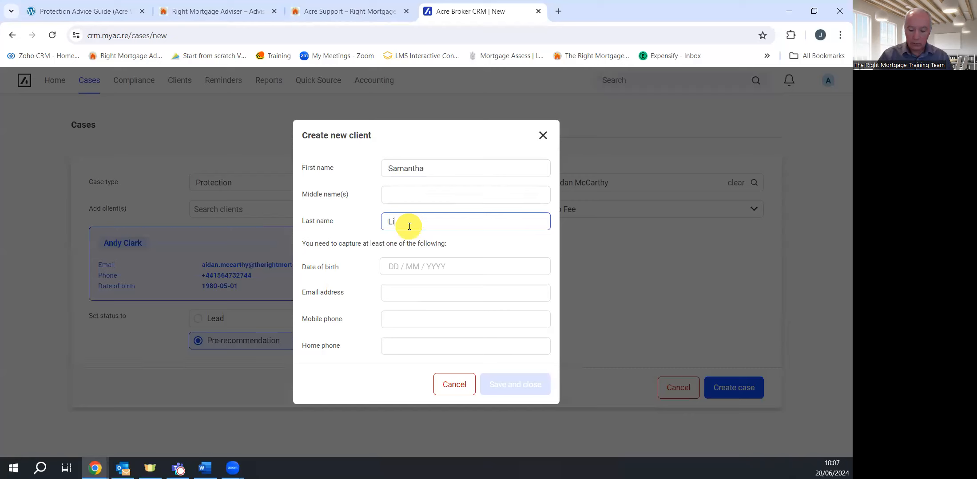
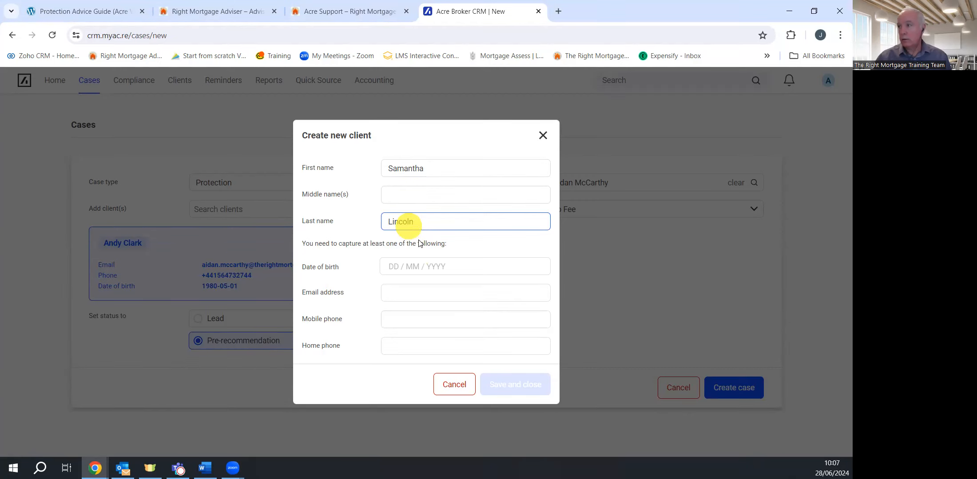
left_click(398, 266)
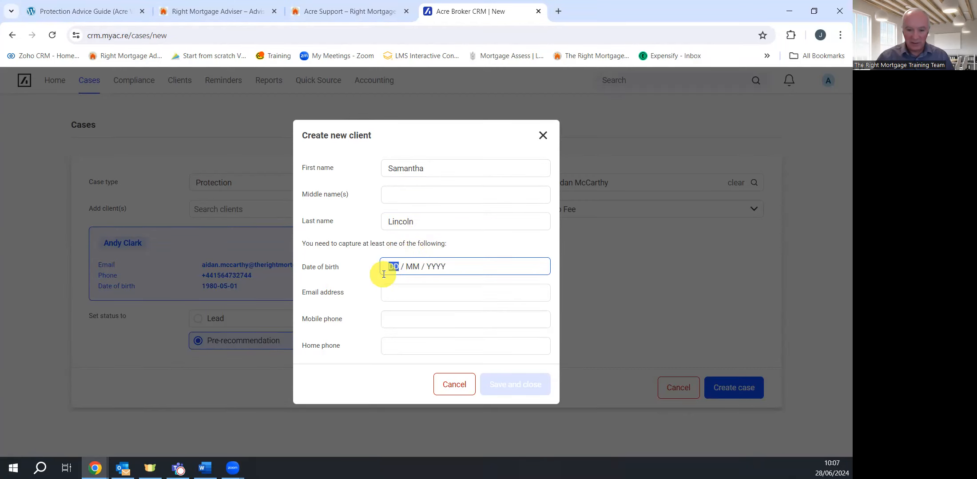
type("02 / ")
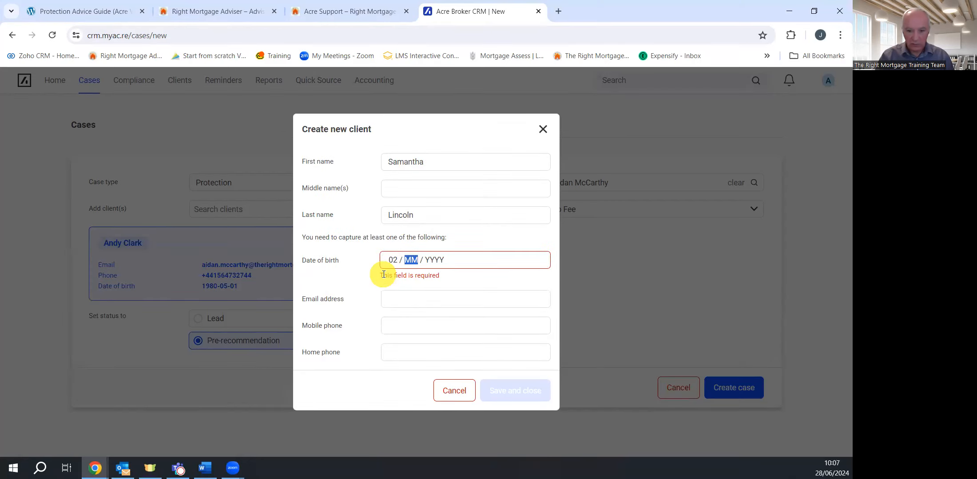
type("01 /")
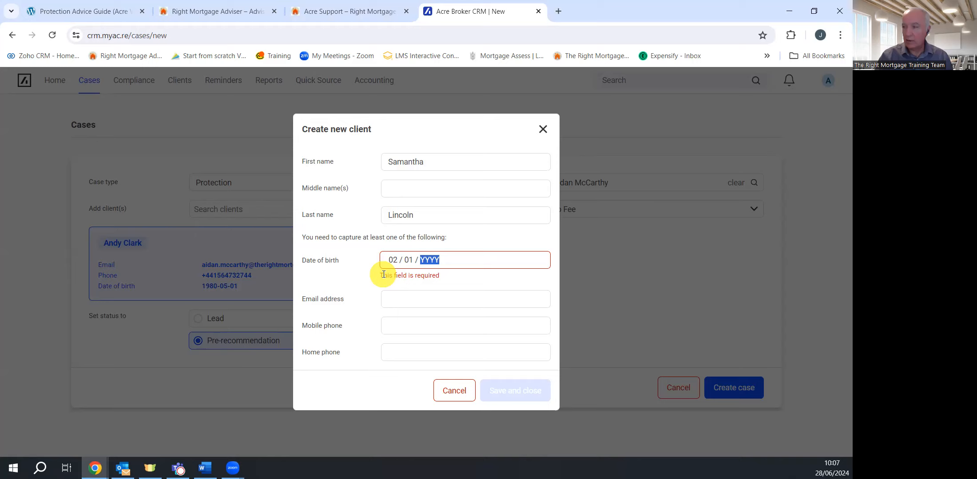
left_click(400, 258)
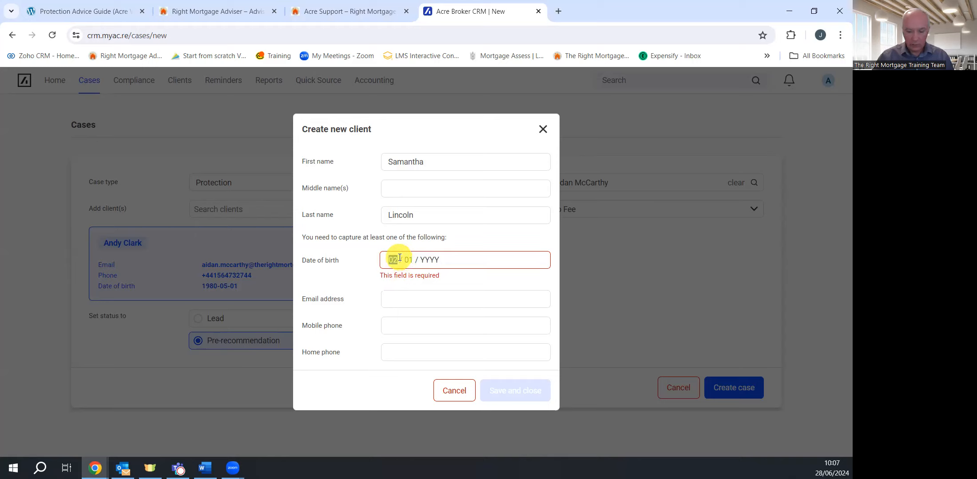
type("01 / 04 / 1982")
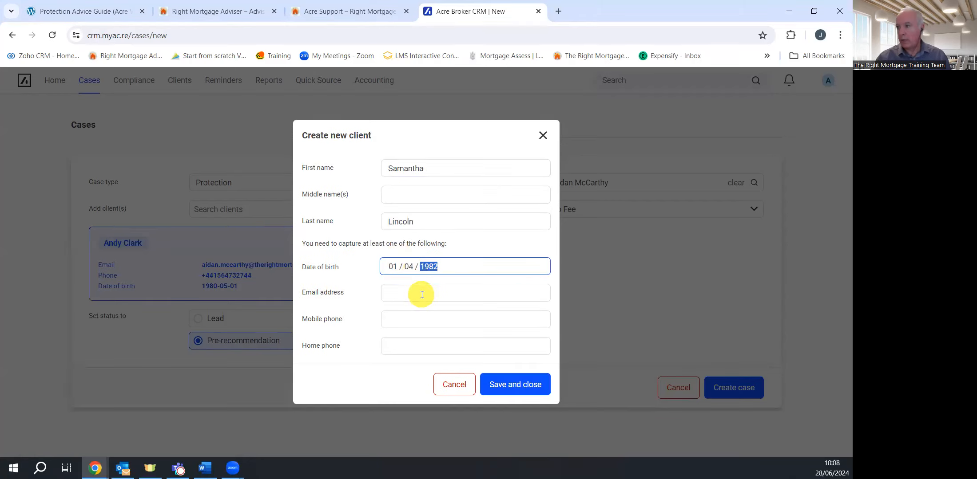
Add the second client's home phone number and save them onto the case
left_click(421, 295)
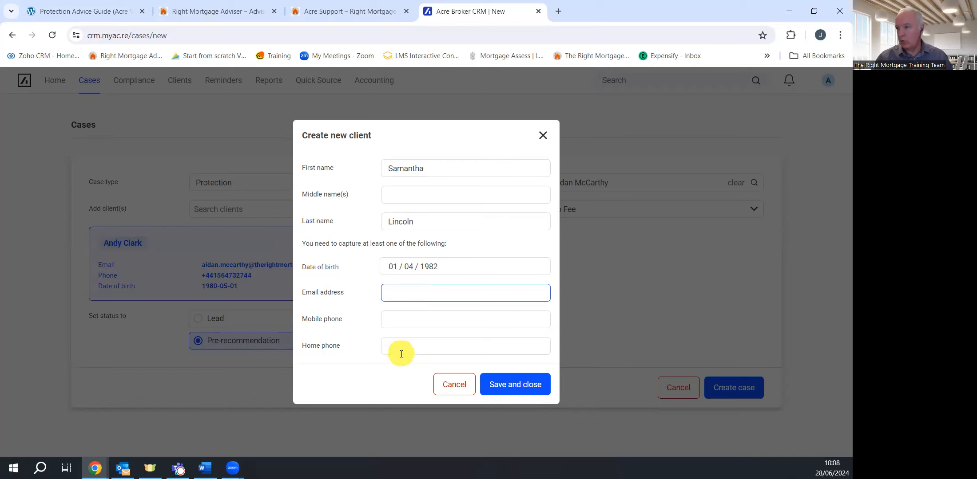
left_click(400, 319)
left_click(389, 345)
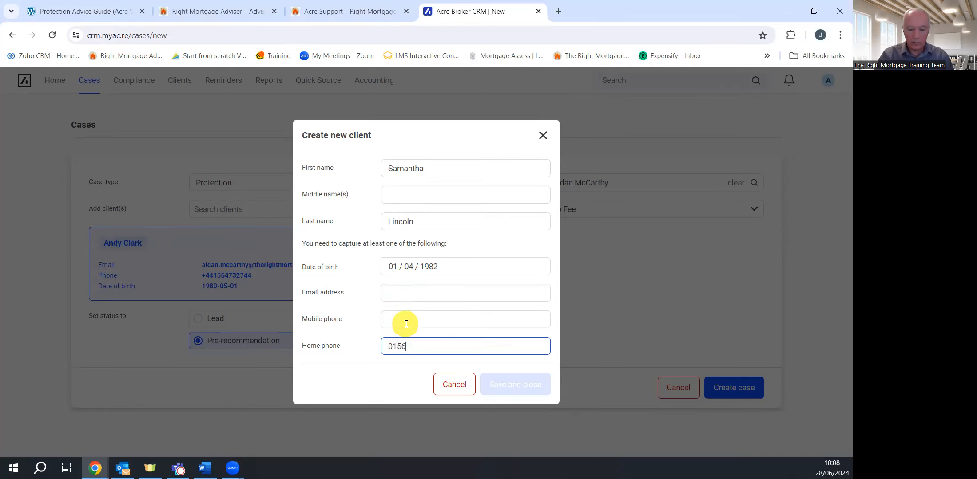
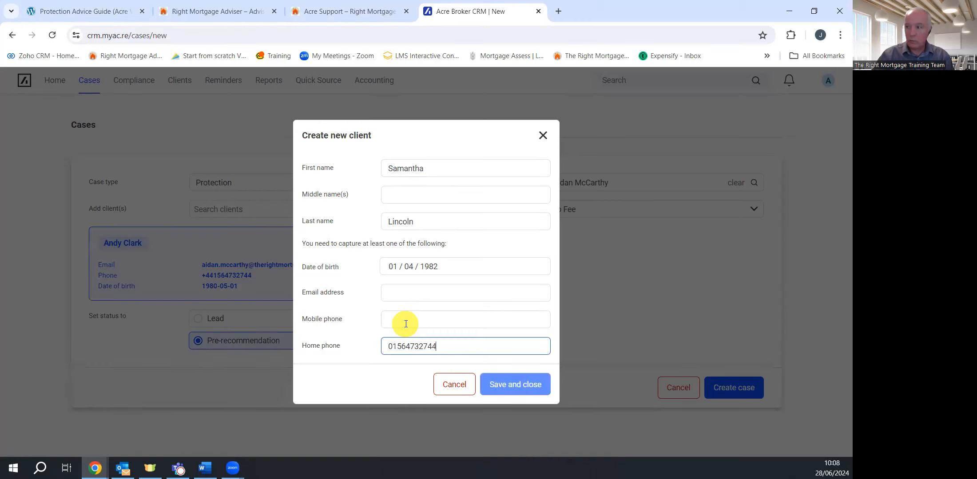
left_click(512, 386)
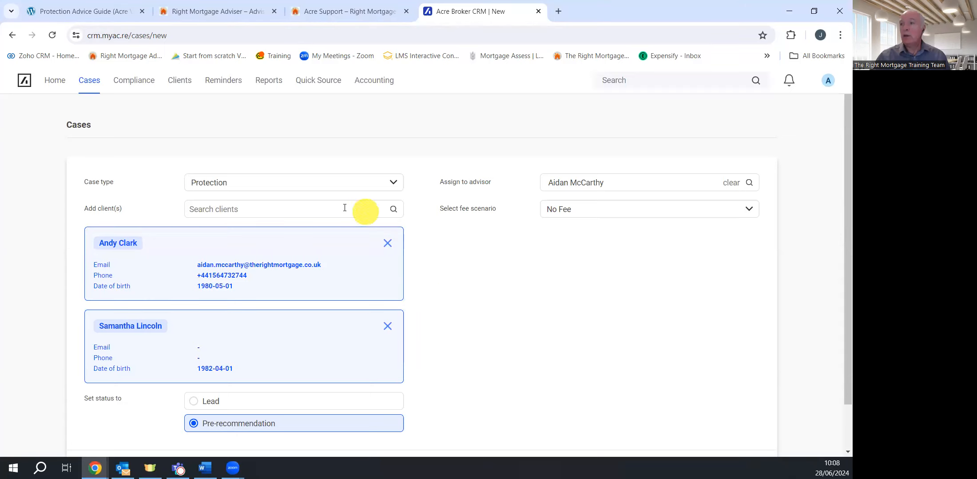
scroll(485, 289, "down", 1)
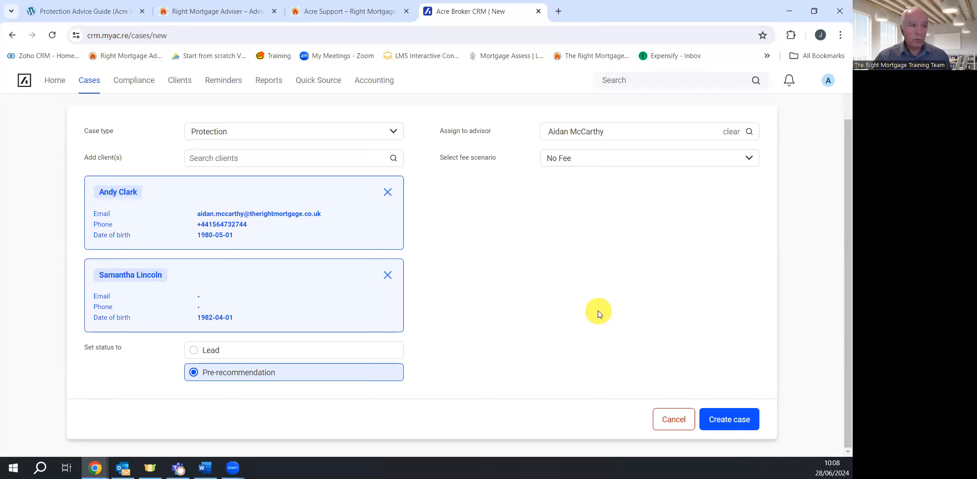
Create the Protection case, ticking that both clients accepted the verbal disclosure
left_click(729, 421)
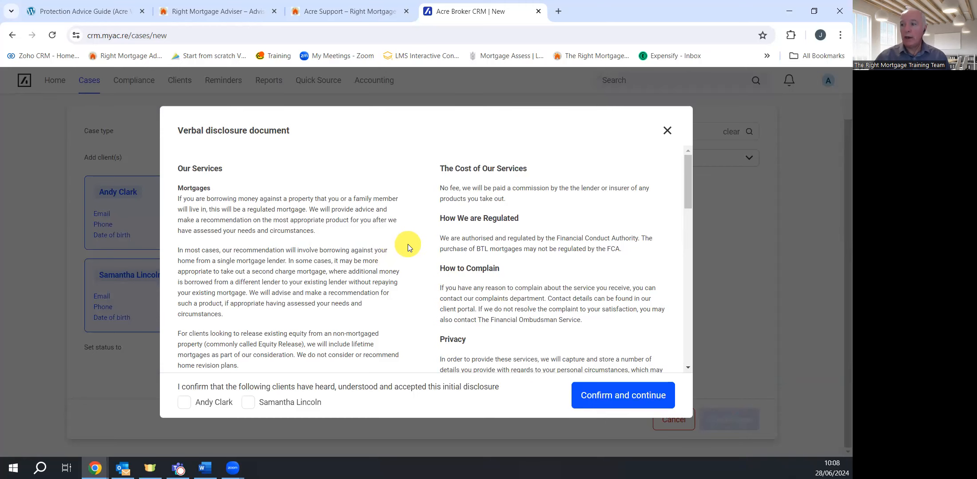
scroll(408, 246, "down", 8)
scroll(409, 246, "up", 10)
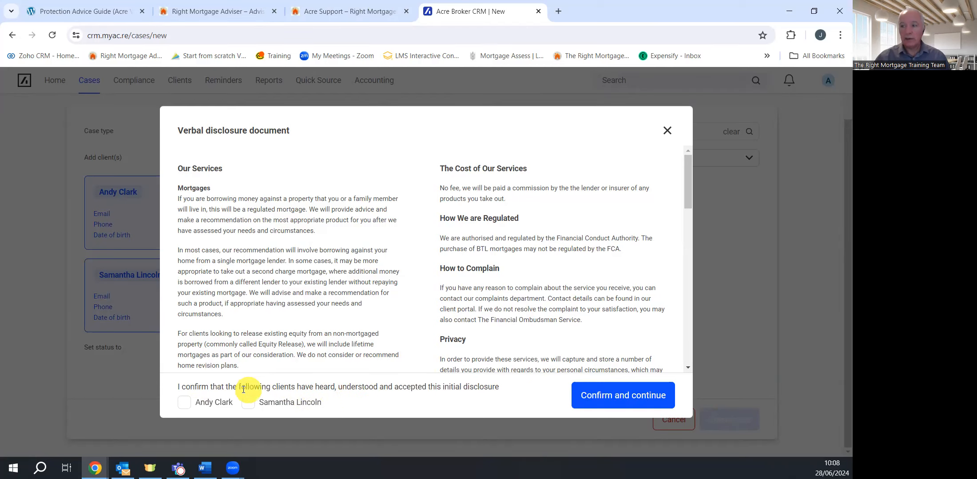
left_click(186, 403)
left_click(247, 404)
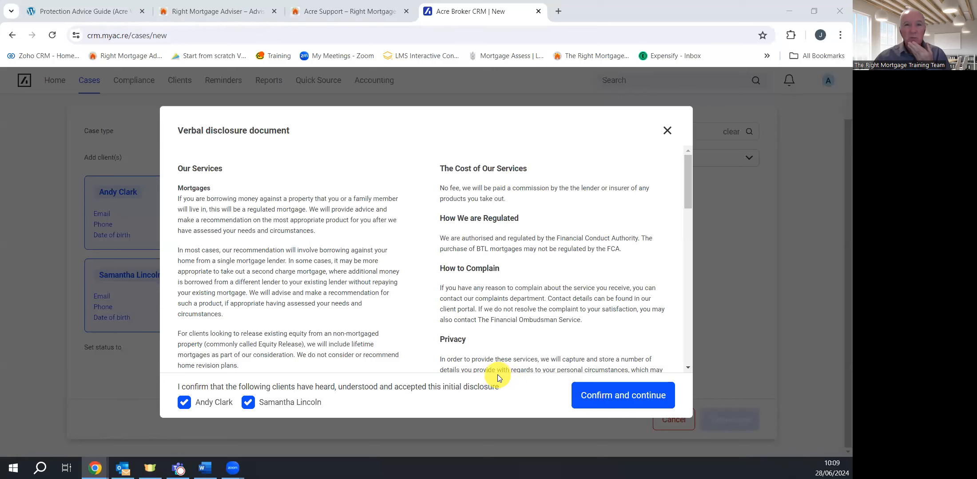
scroll(425, 275, "down", 2)
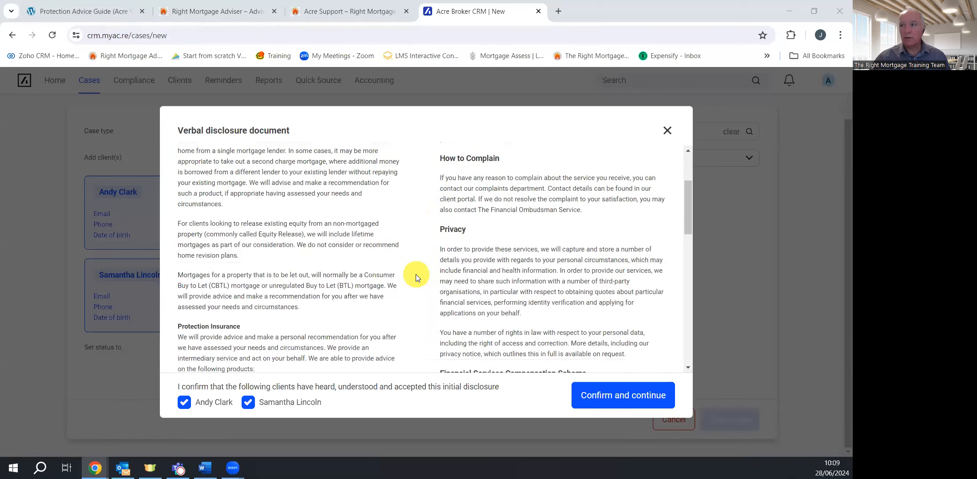
scroll(416, 275, "down", 10)
scroll(411, 276, "up", 10)
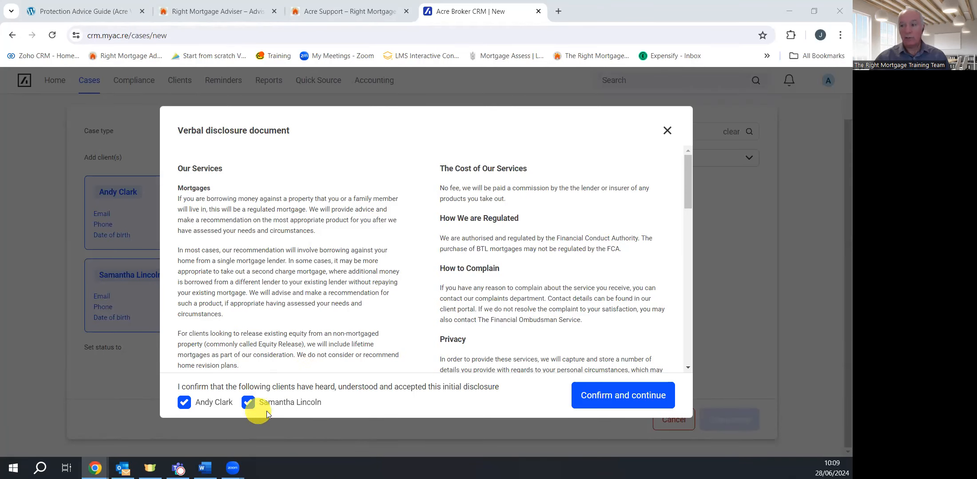
left_click(633, 399)
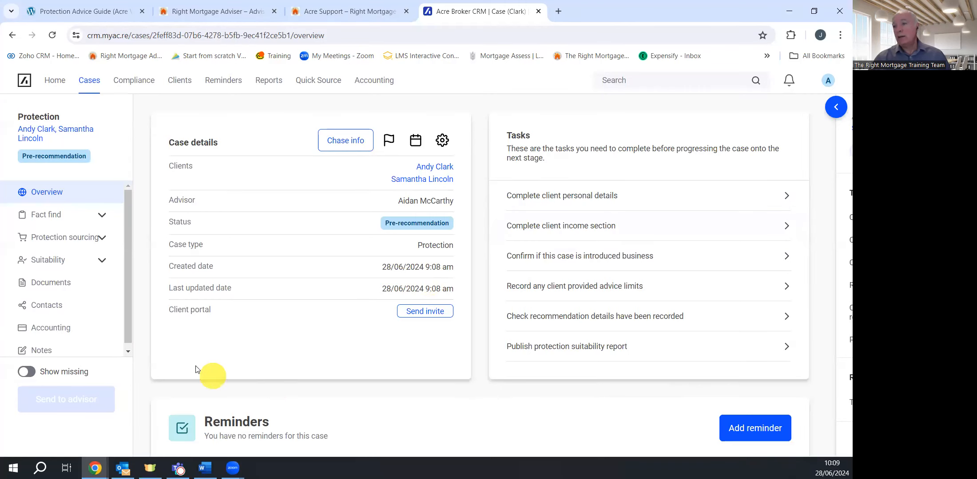
Turn on Show missing to list the six outstanding fact-find tasks
left_click(29, 375)
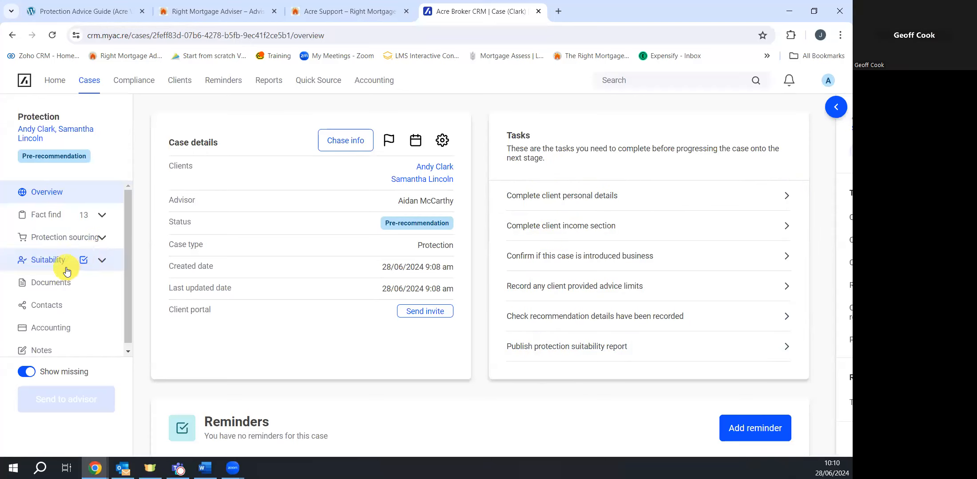
scroll(66, 267, "down", 1)
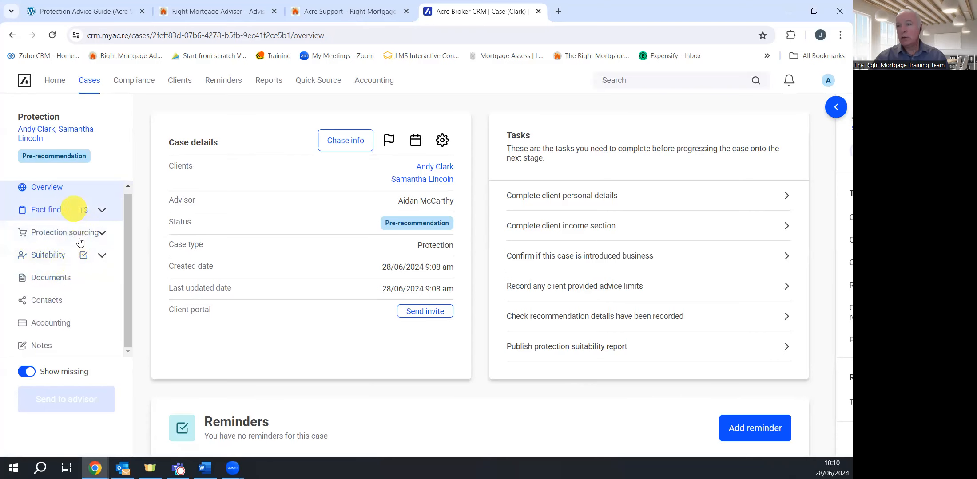
Add a General note reading 'kjbjffb' to the case's Notes
left_click(47, 350)
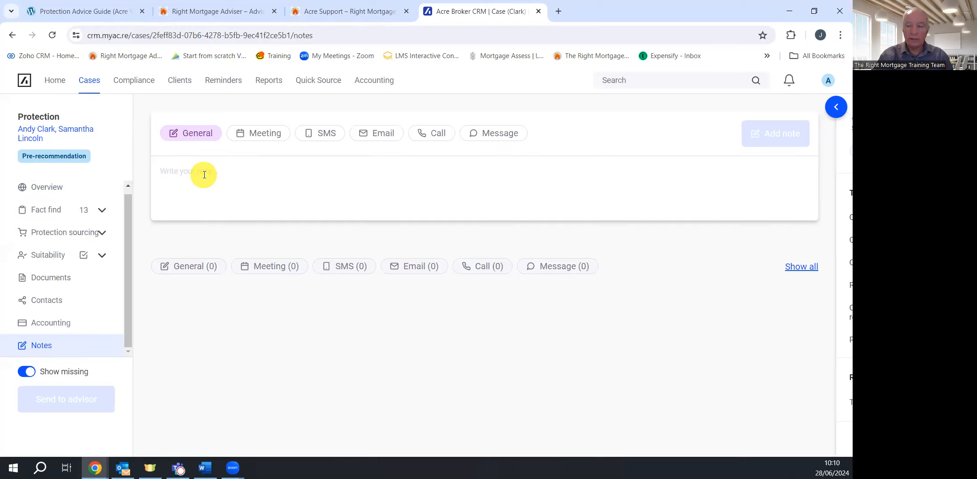
type("kjbjffb")
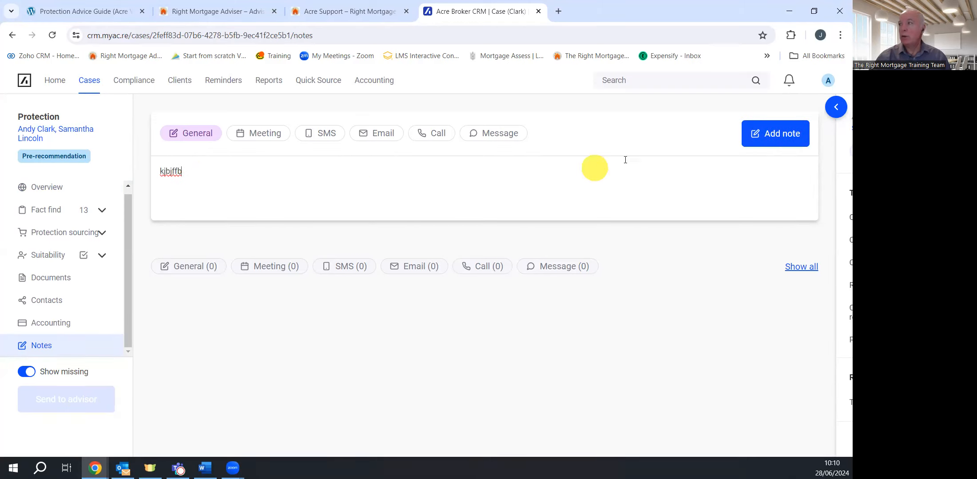
left_click(773, 134)
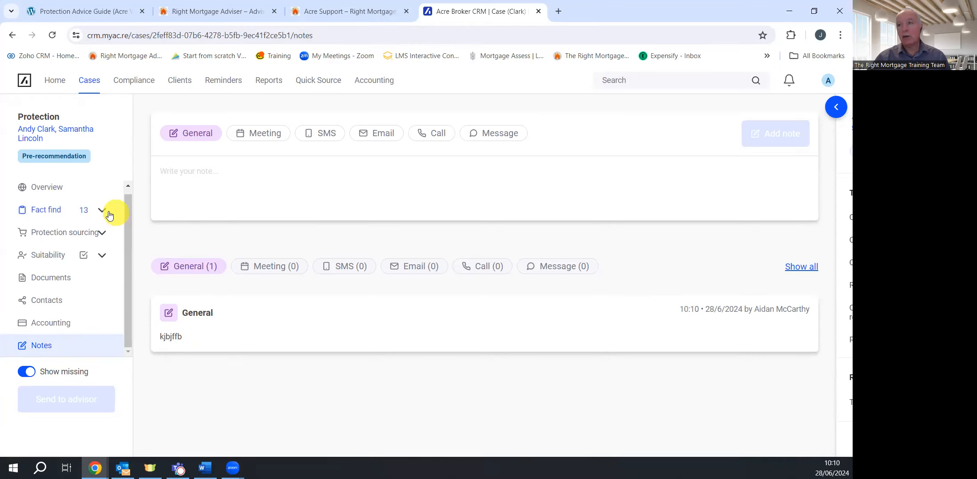
In Case details, record clients seen face to face, Introduced client No, and save
left_click(49, 213)
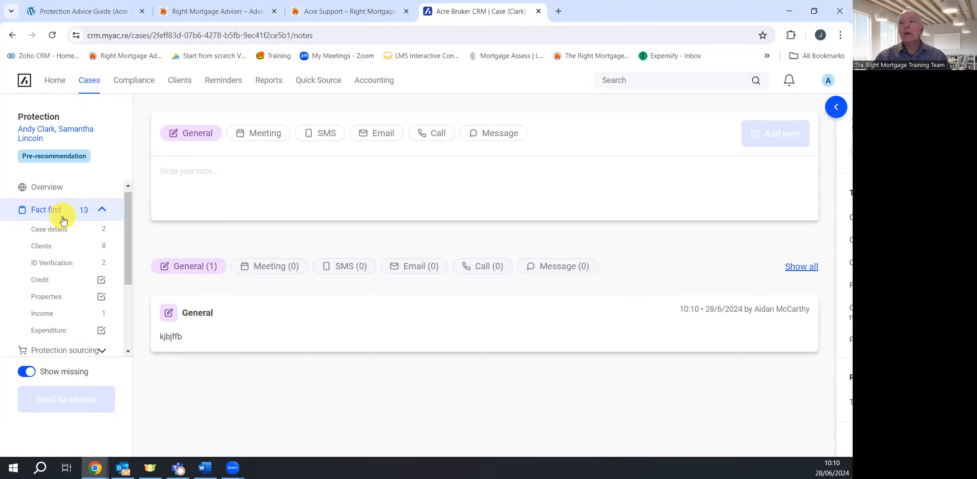
left_click(62, 234)
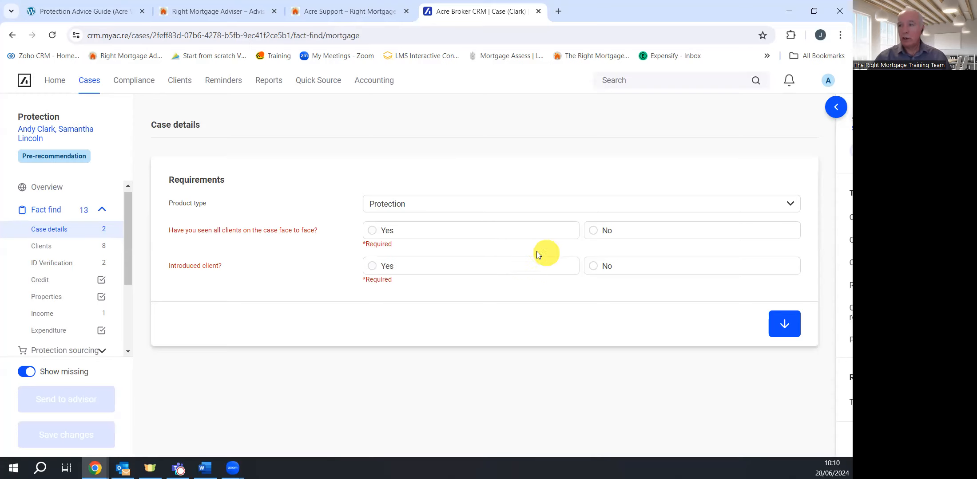
left_click(374, 234)
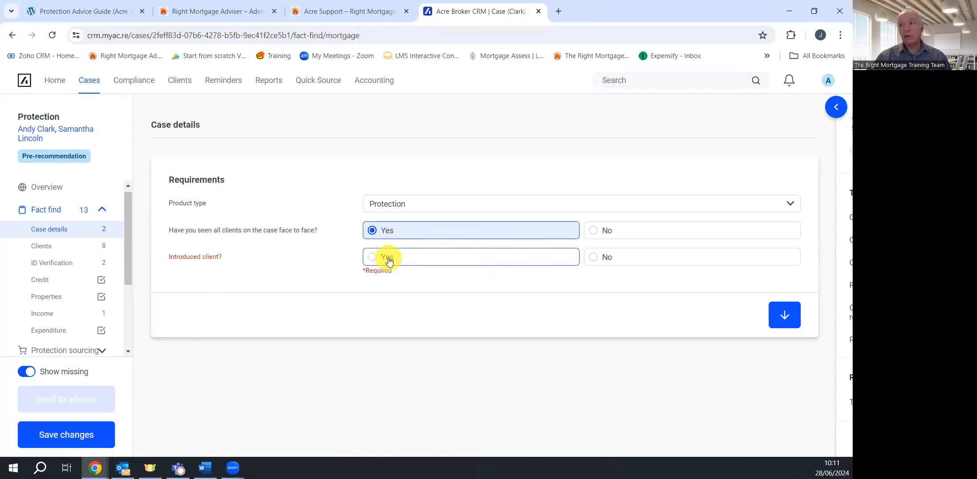
left_click(375, 261)
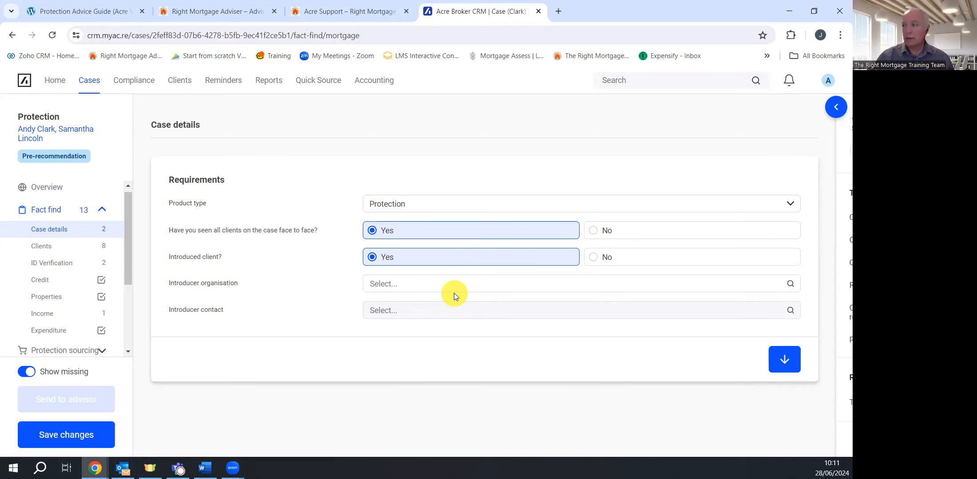
left_click(592, 261)
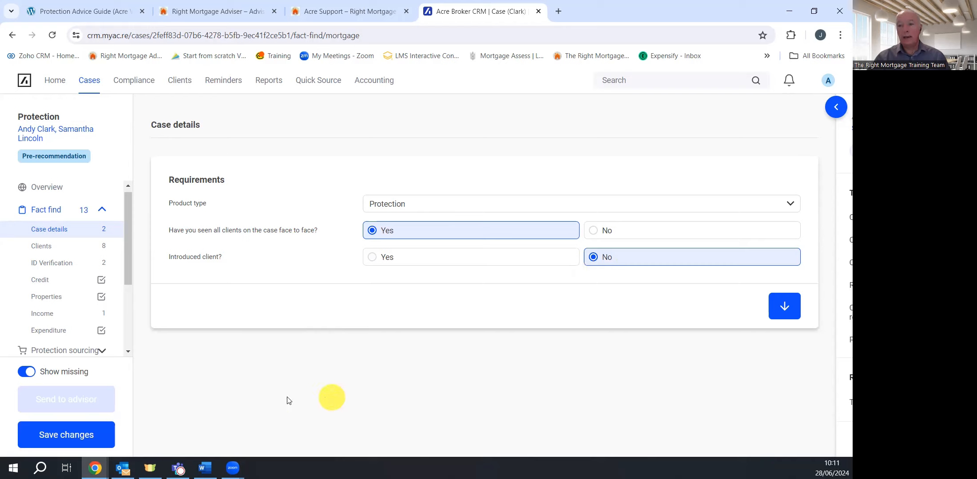
left_click(73, 437)
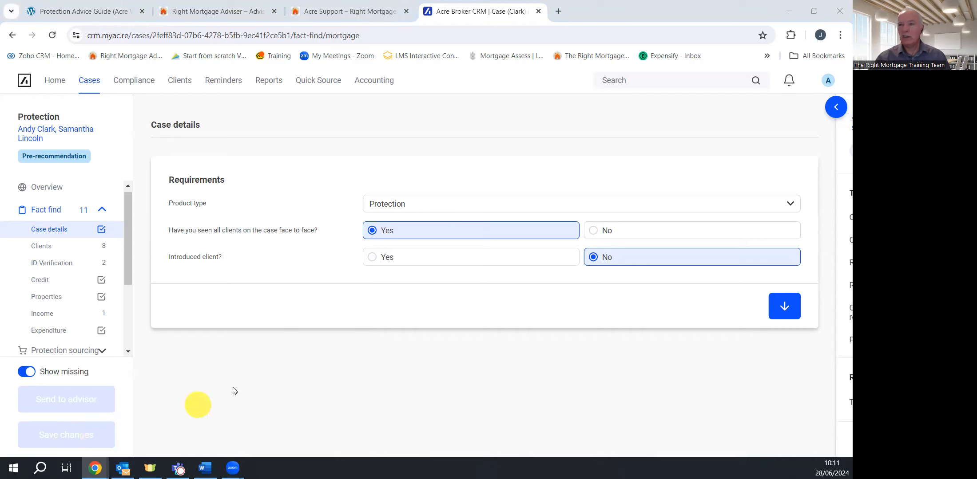
Set the first client's title to Mr, sex Male and marital status Single
left_click(46, 249)
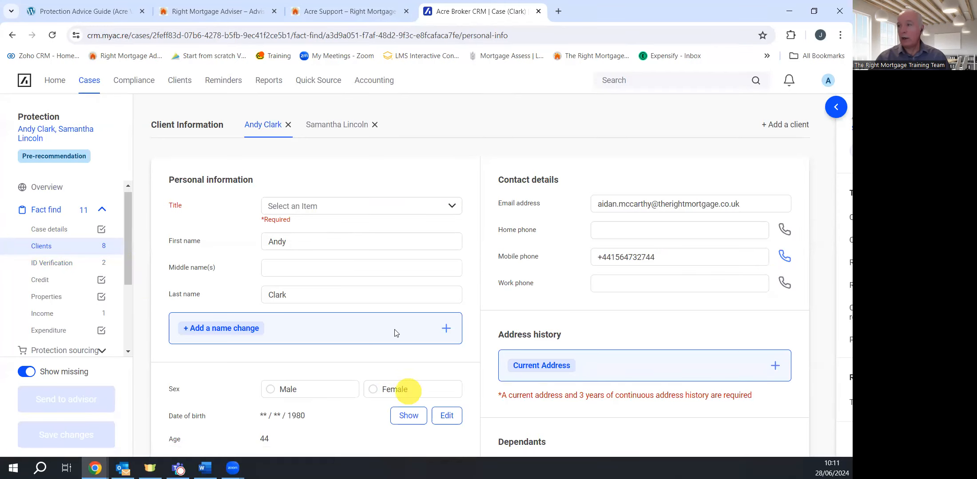
scroll(327, 286, "down", 2)
scroll(331, 291, "down", 3)
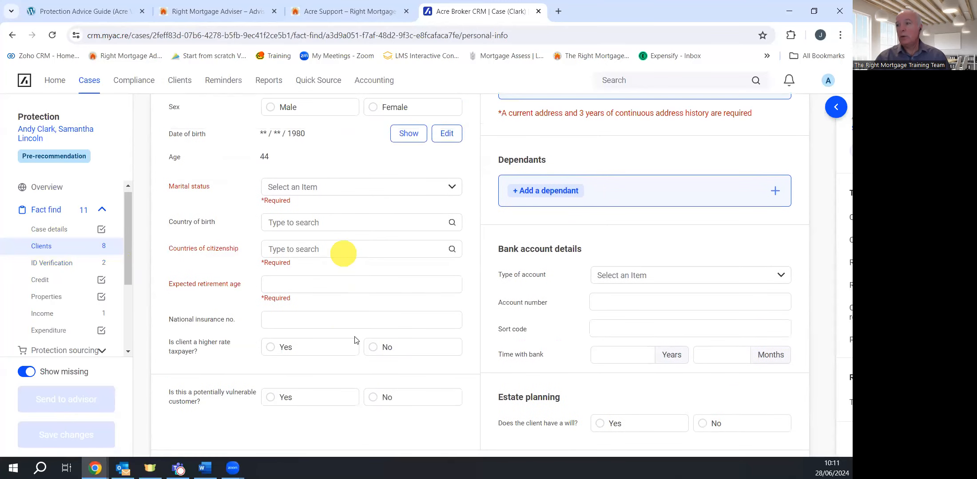
scroll(385, 283, "up", 4)
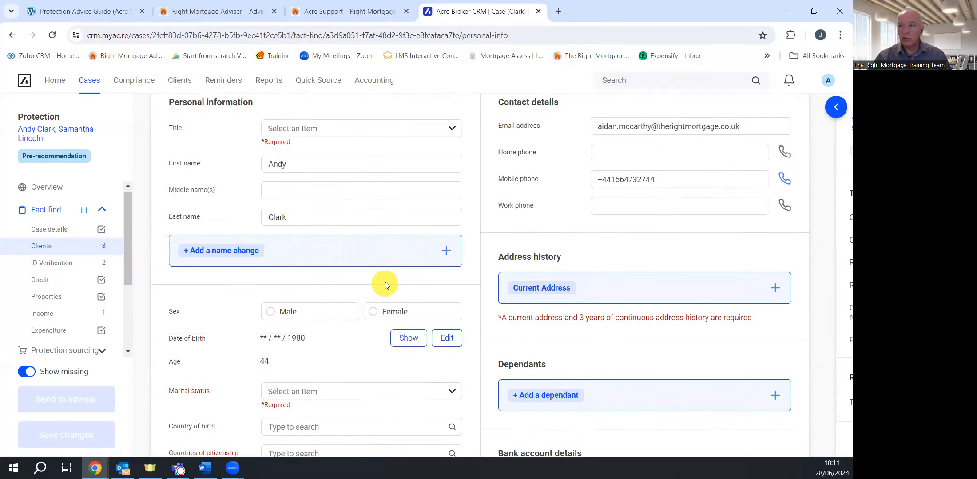
scroll(385, 282, "up", 2)
left_click(448, 207)
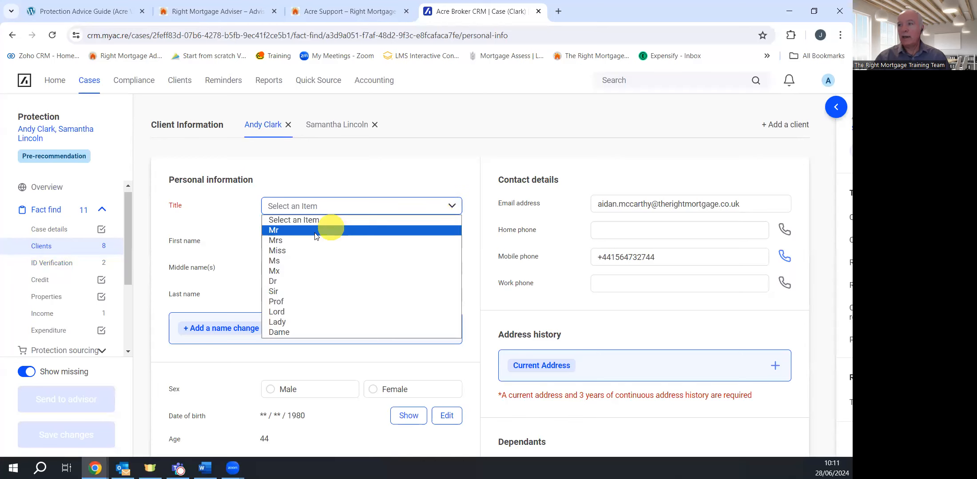
left_click(316, 231)
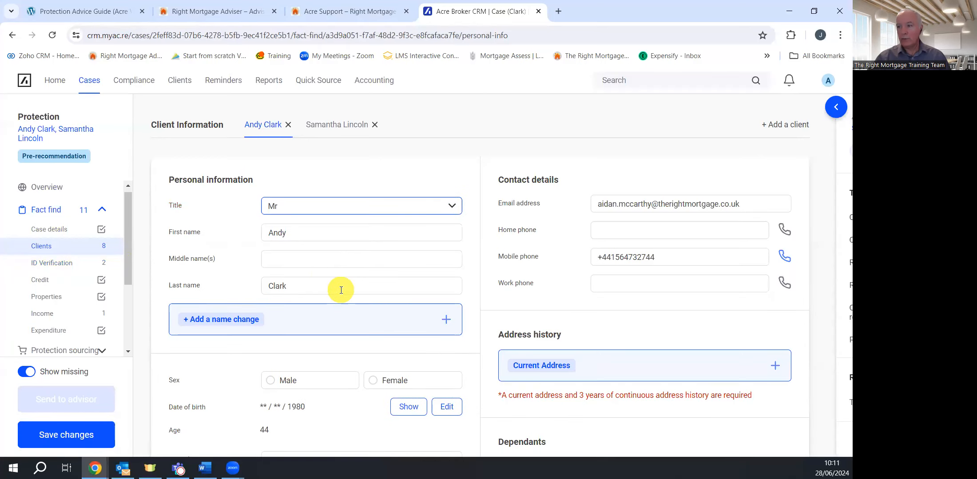
scroll(341, 291, "down", 5)
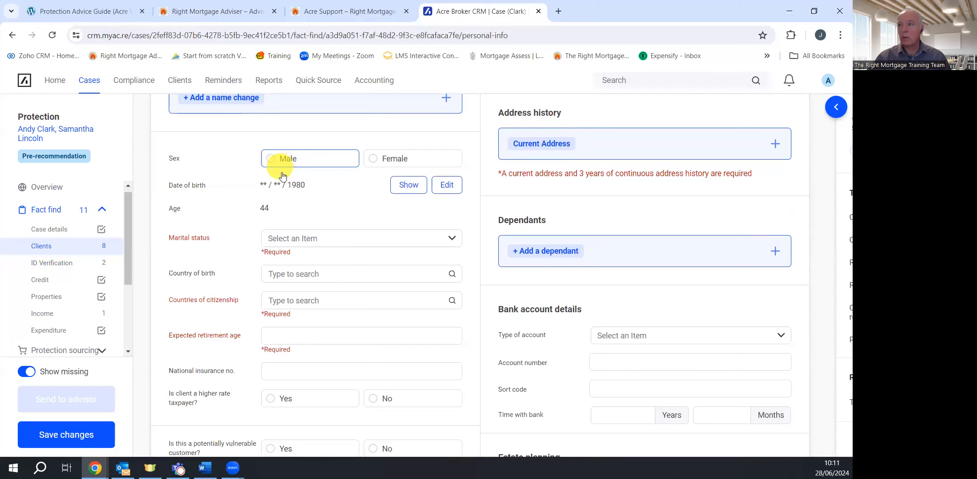
left_click(283, 163)
left_click(355, 238)
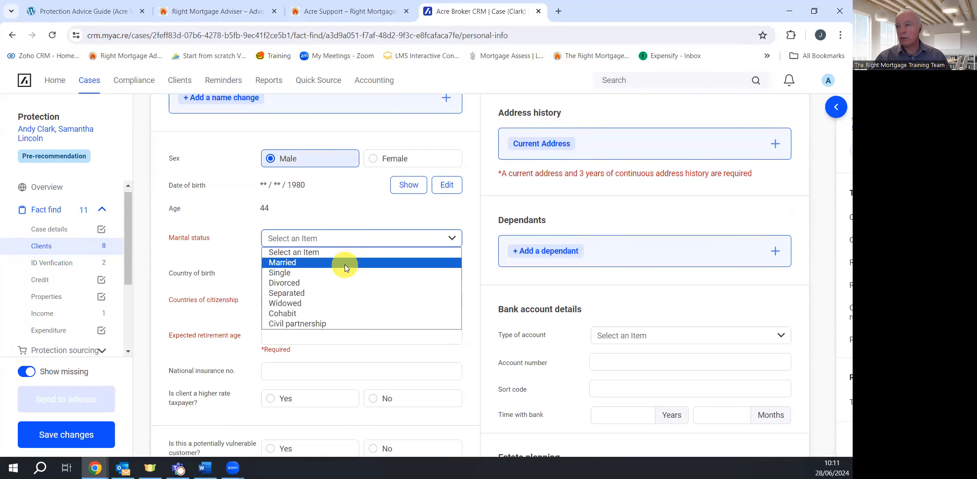
left_click(346, 272)
Set country of birth and citizenship to United Kingdom and retirement age to 68
left_click(340, 263)
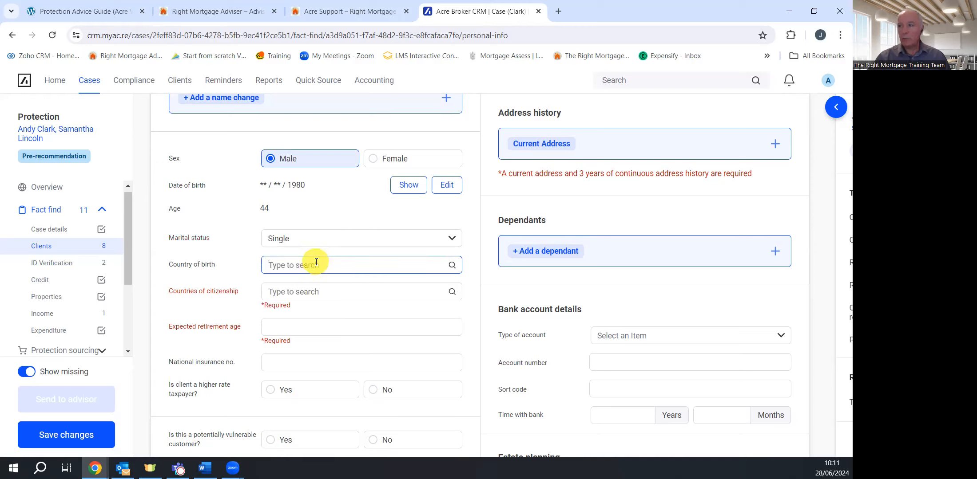
type("u")
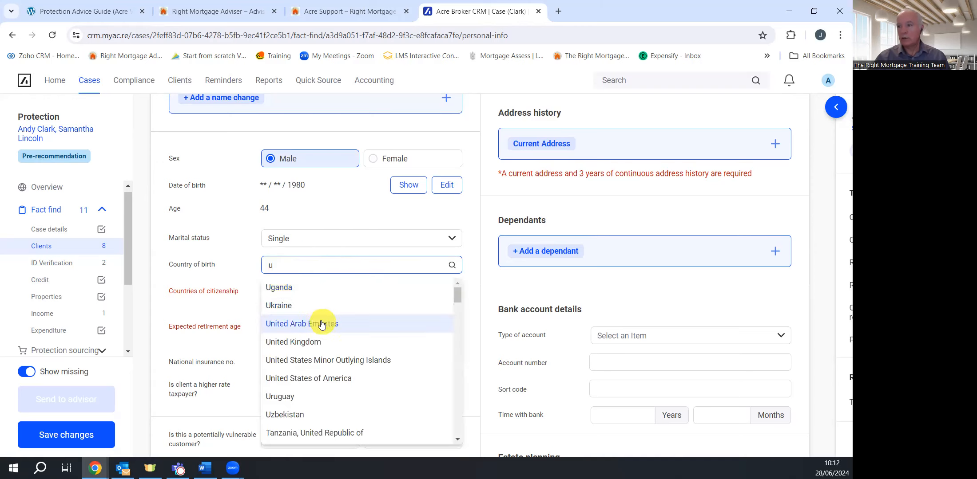
left_click(320, 342)
left_click(307, 292)
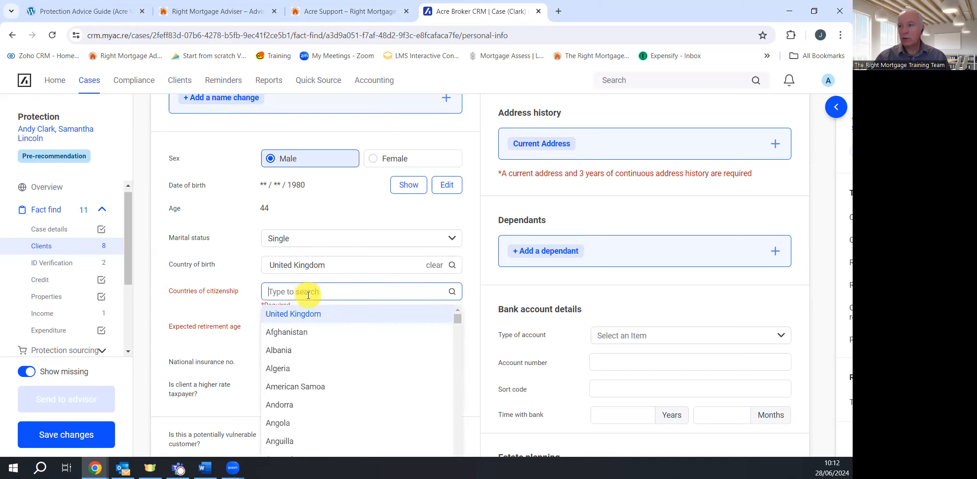
left_click(308, 320)
left_click(302, 318)
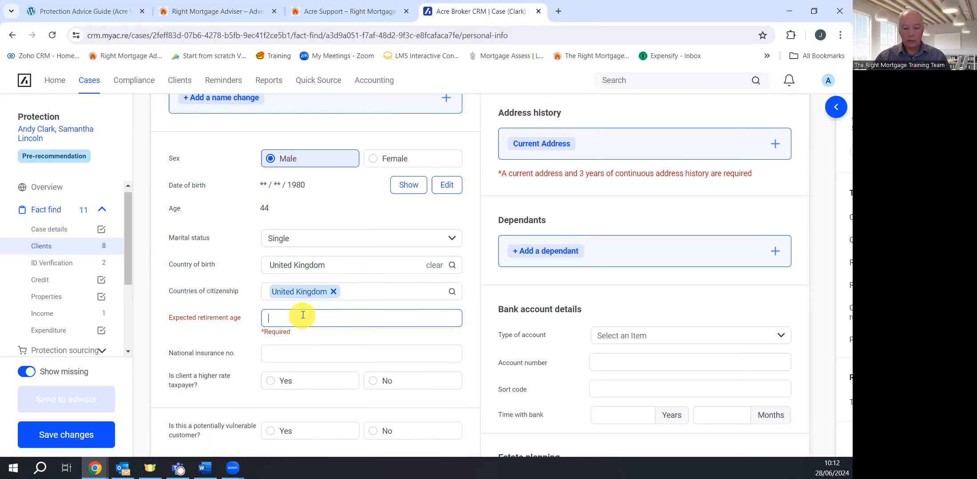
type("68")
scroll(343, 299, "down", 3)
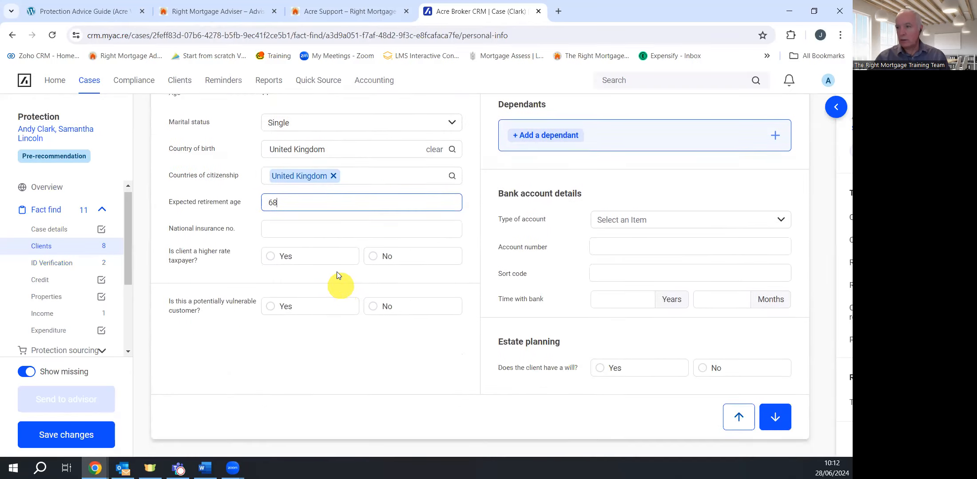
Answer No to higher-rate taxpayer and to potentially vulnerable customer
left_click(375, 257)
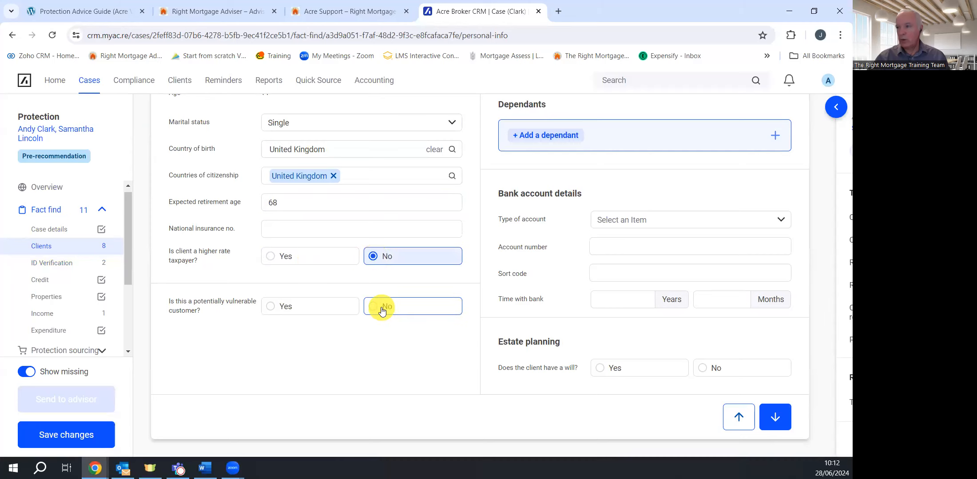
left_click(379, 308)
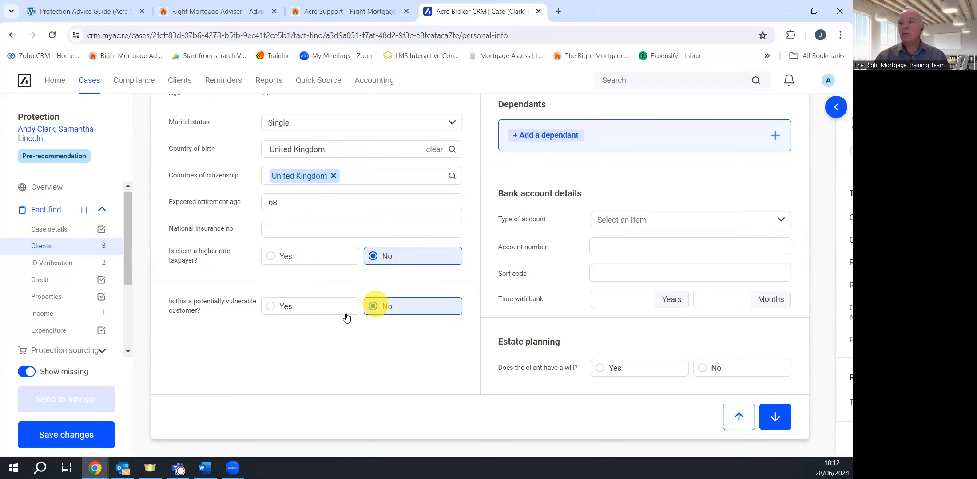
left_click(287, 310)
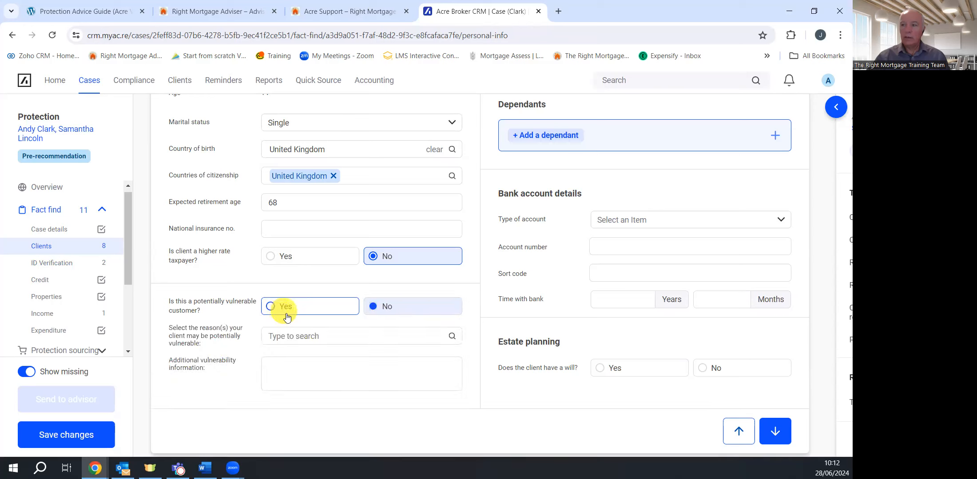
left_click(299, 334)
scroll(336, 415, "down", 3)
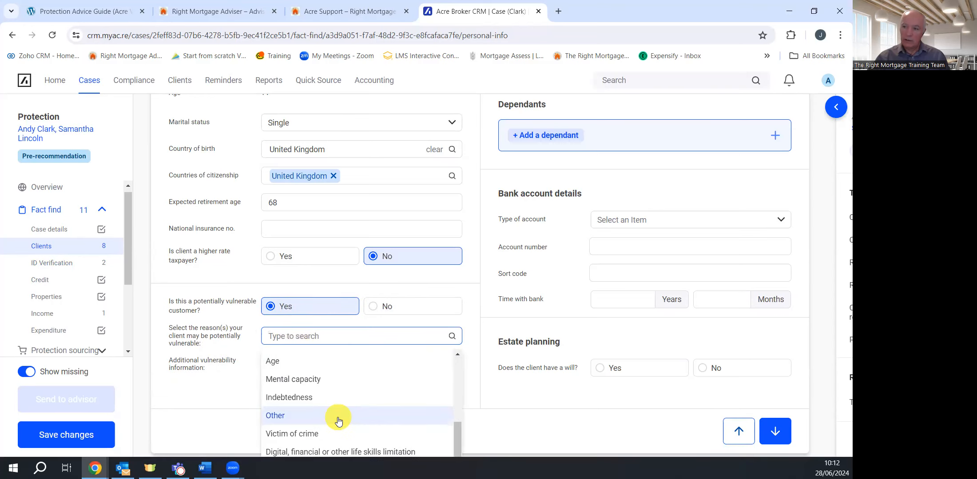
scroll(338, 412, "up", 3)
scroll(342, 388, "down", 3)
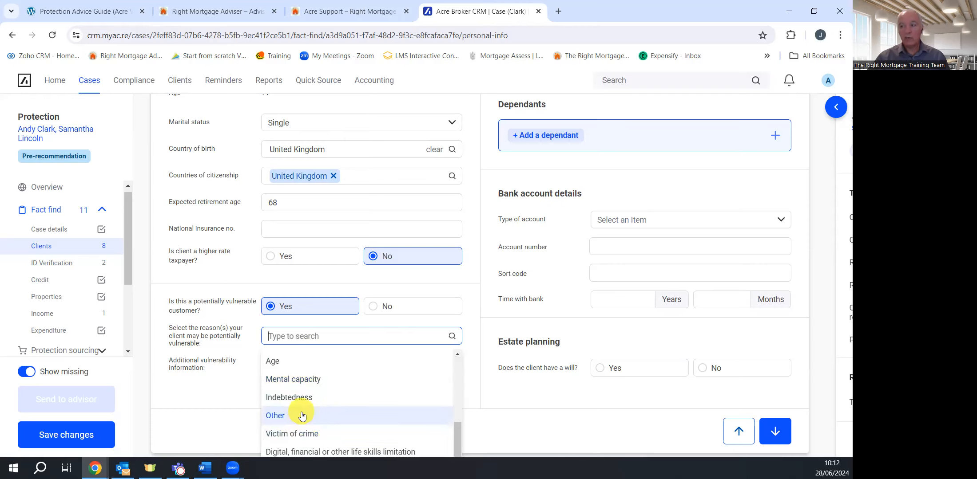
left_click(297, 337)
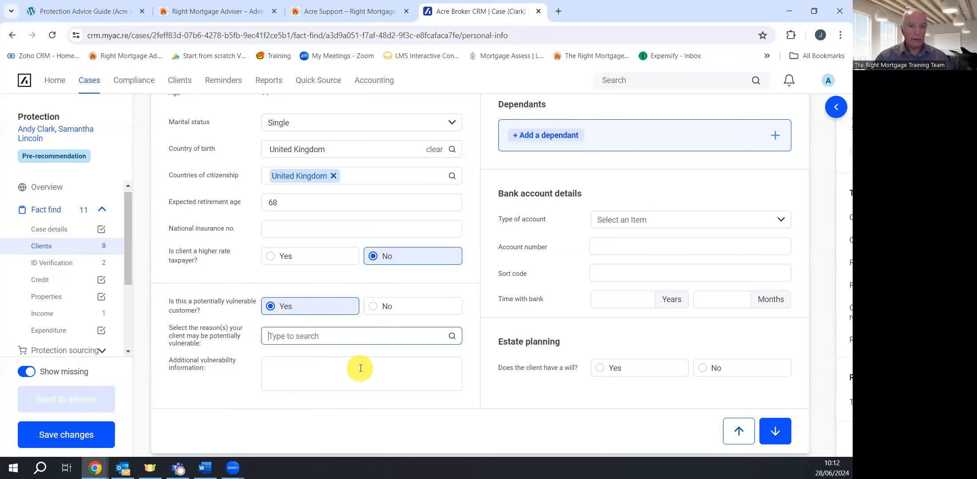
left_click(379, 307)
scroll(598, 287, "up", 8)
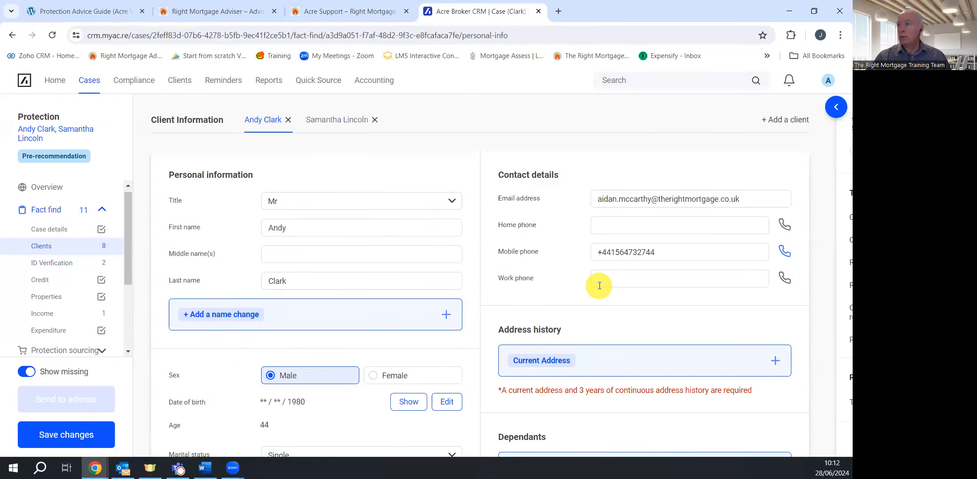
scroll(637, 276, "down", 5)
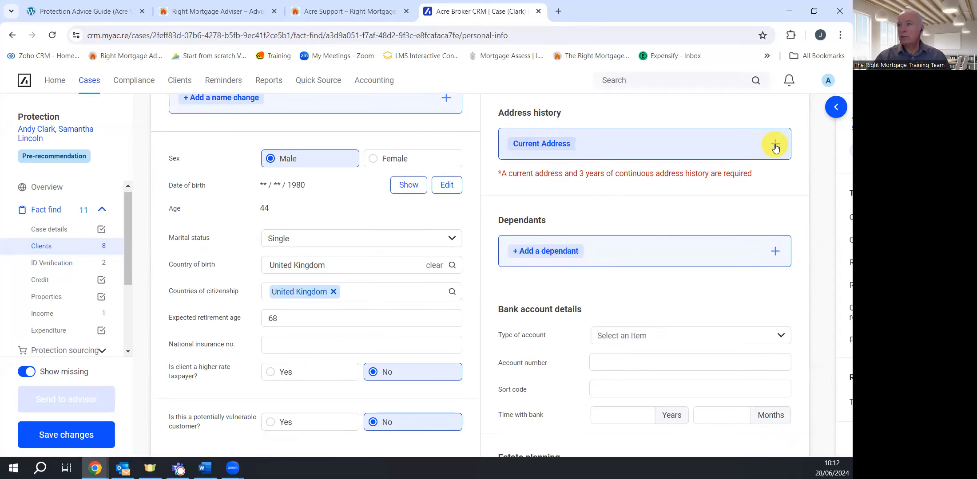
left_click(775, 145)
left_click(445, 339)
scroll(435, 306, "up", 5)
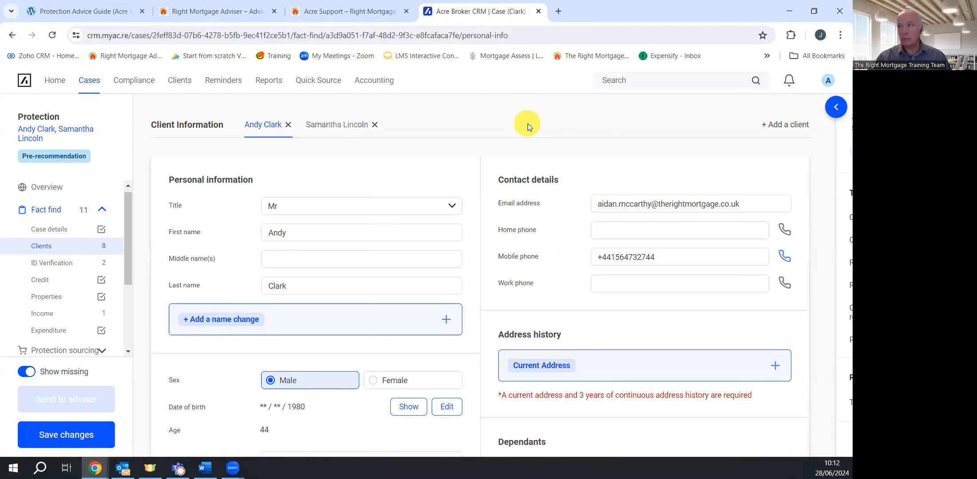
scroll(480, 293, "down", 4)
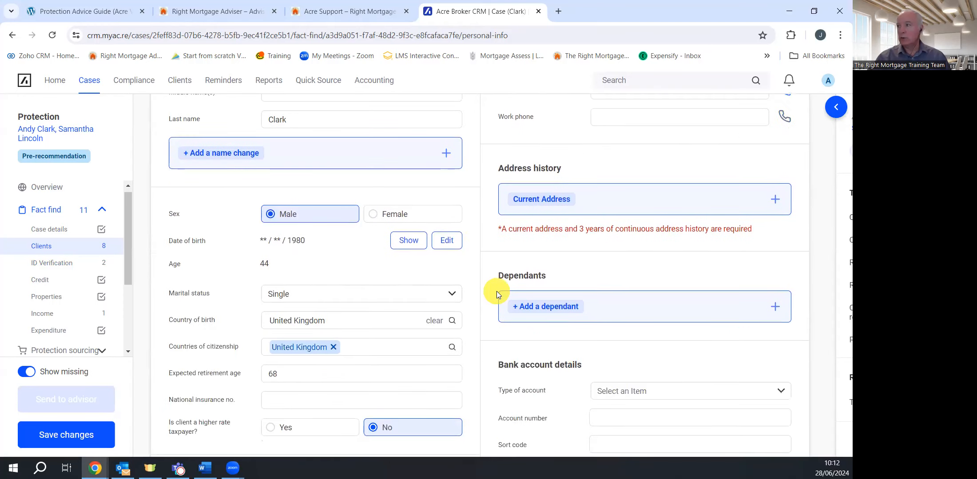
Enter the first client's current address manually: first line, town and postcode
left_click(770, 201)
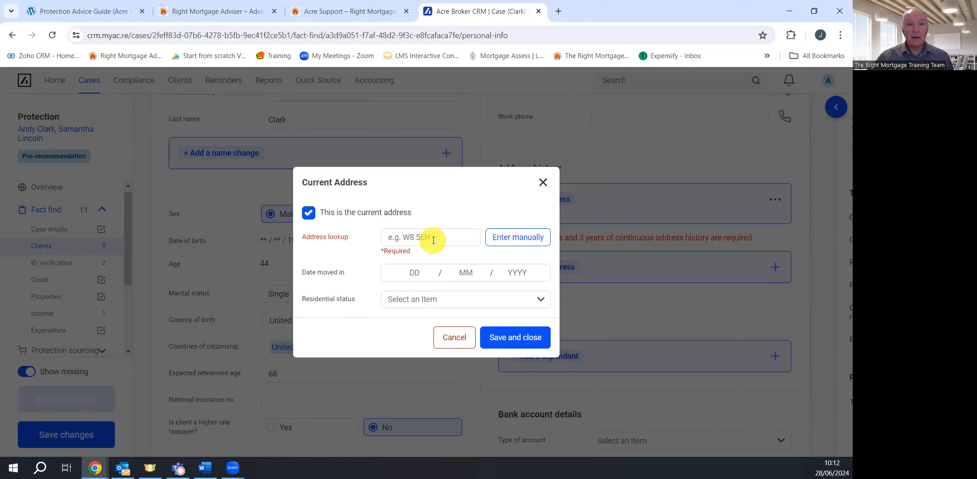
left_click(511, 240)
left_click(409, 161)
type("116")
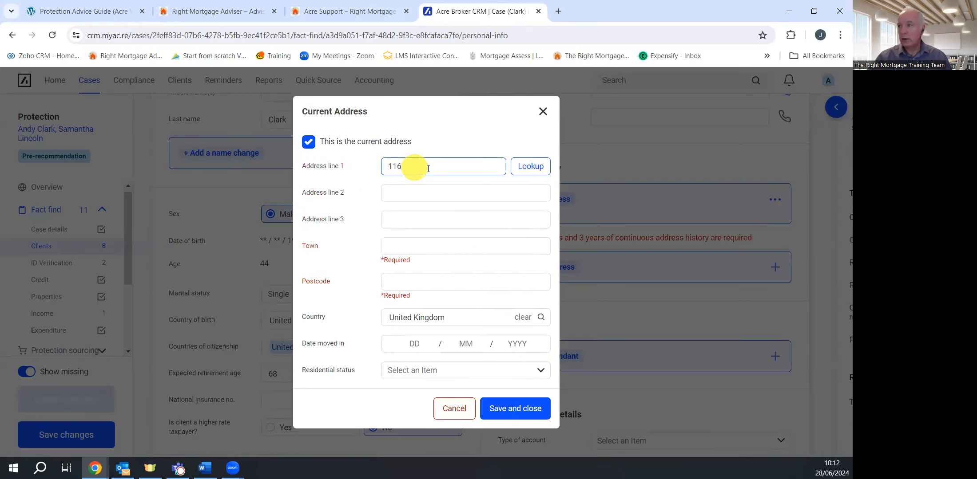
left_click(415, 194)
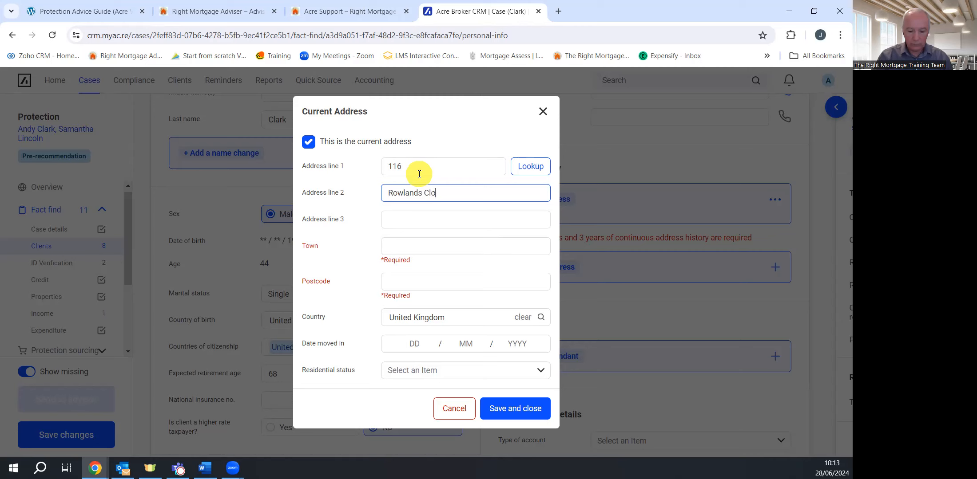
left_click(442, 244)
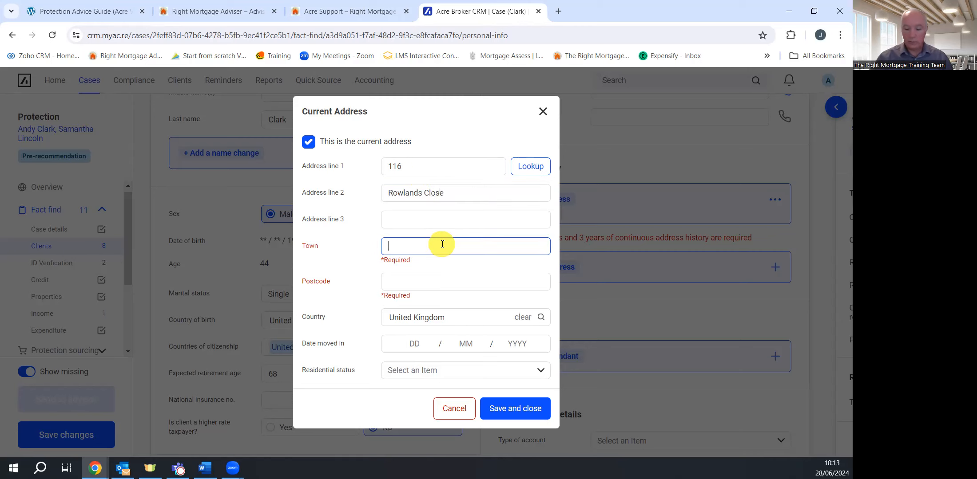
type("Training town")
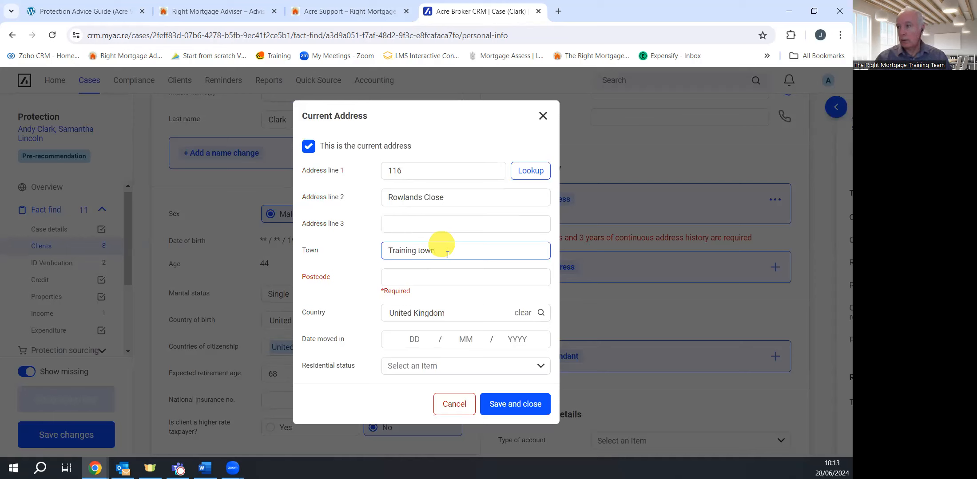
left_click(417, 275)
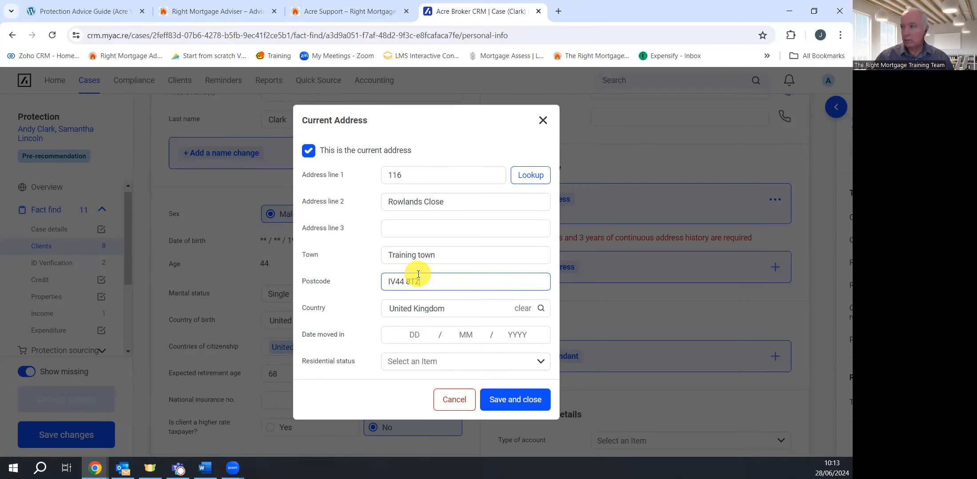
Set date moved in to 02/01/2016 and residential status to Tenant, then save
left_click(414, 334)
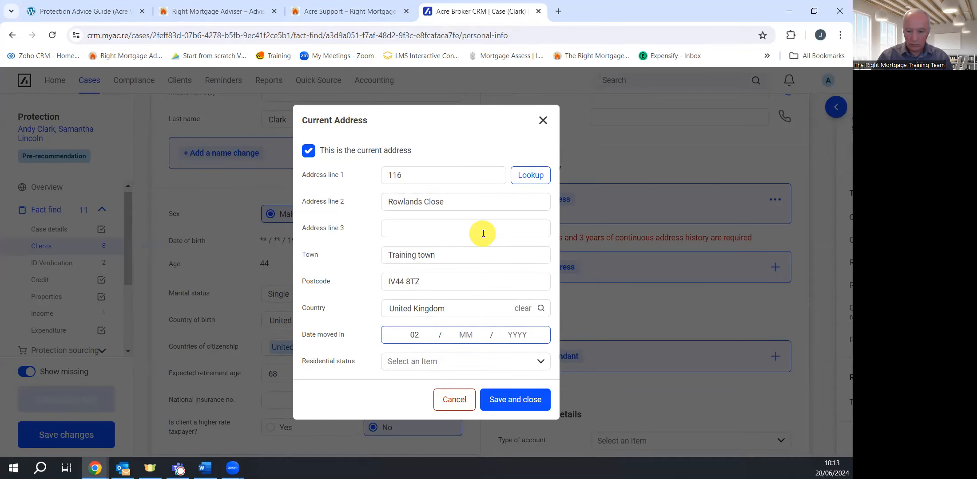
type("02 / 01 / 2016")
left_click(540, 361)
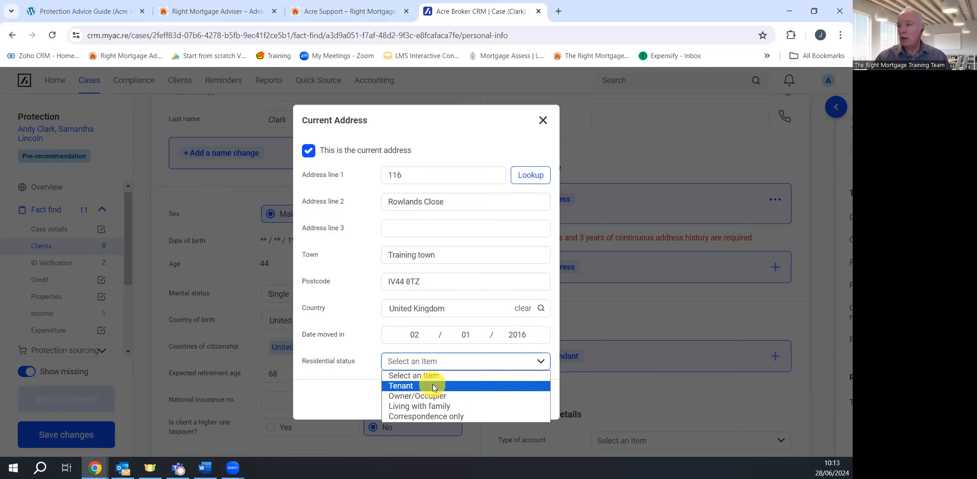
left_click(432, 386)
left_click(518, 409)
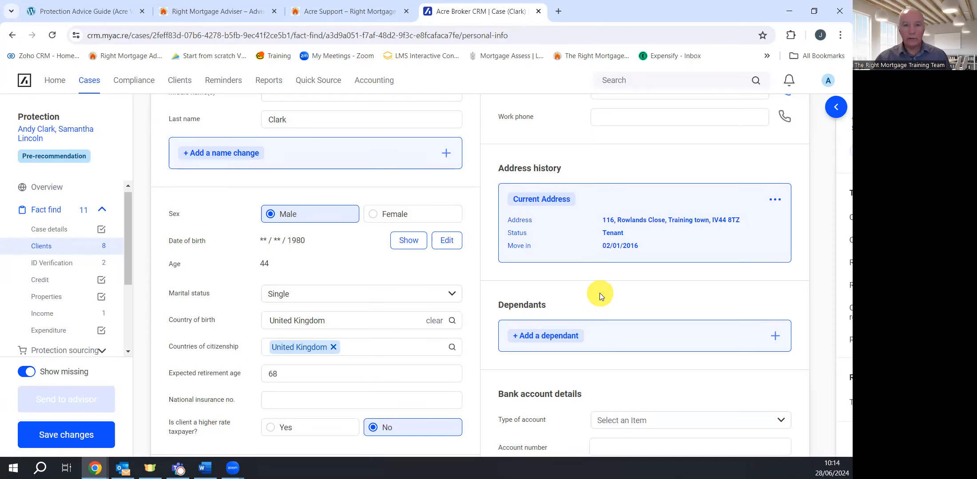
Record the first client's will as reviewed within five years, save, and open the second client
scroll(573, 310, "down", 5)
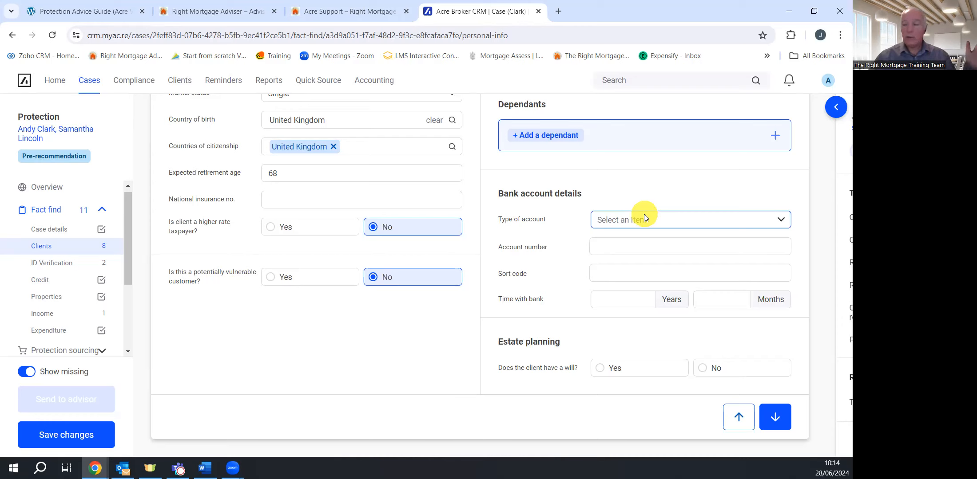
left_click(601, 372)
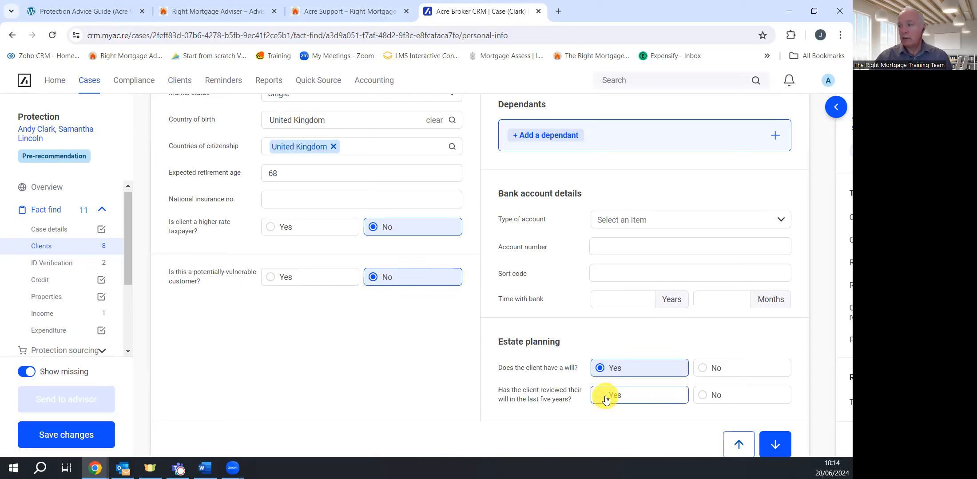
left_click(607, 393)
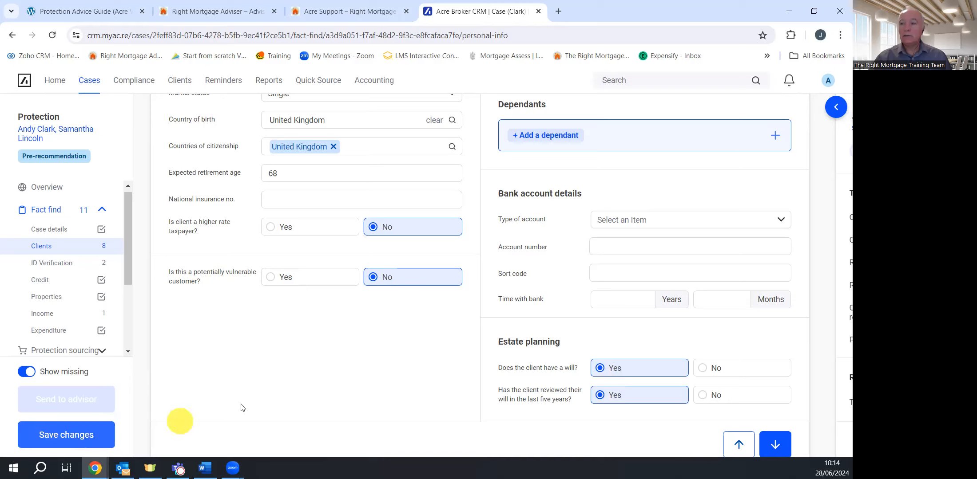
left_click(49, 432)
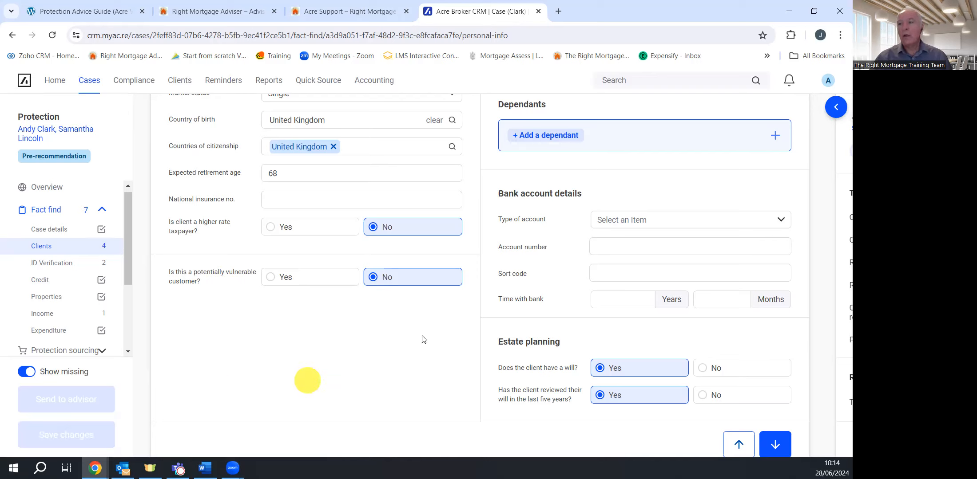
scroll(327, 316, "up", 10)
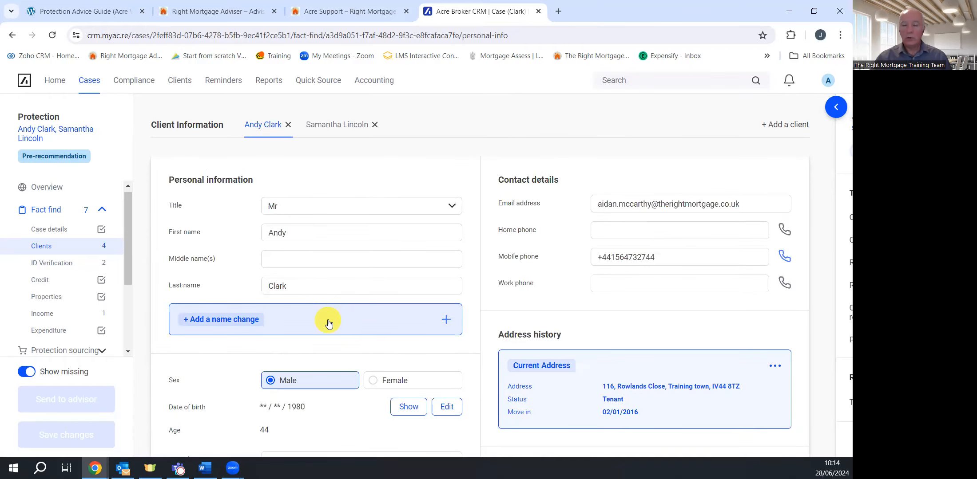
left_click(335, 126)
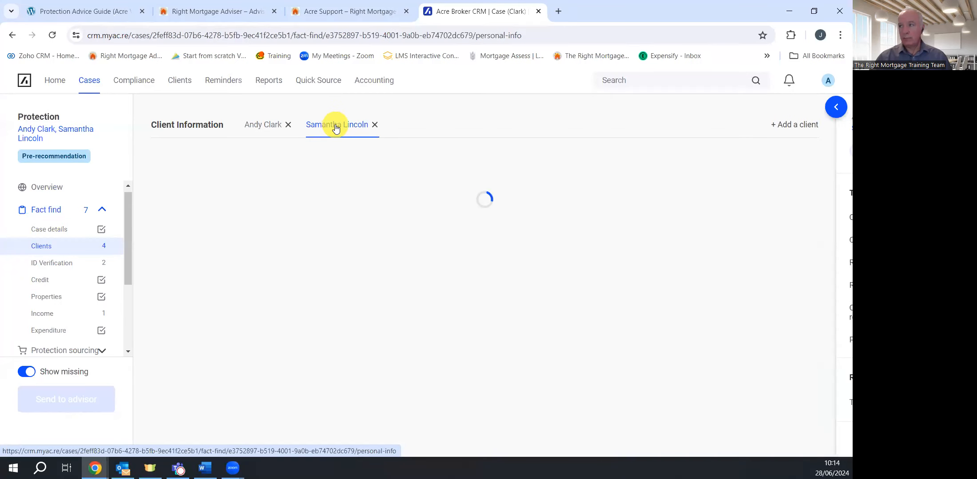
Set the second client's title to Miss, sex to Female and marital status to Single
left_click(337, 207)
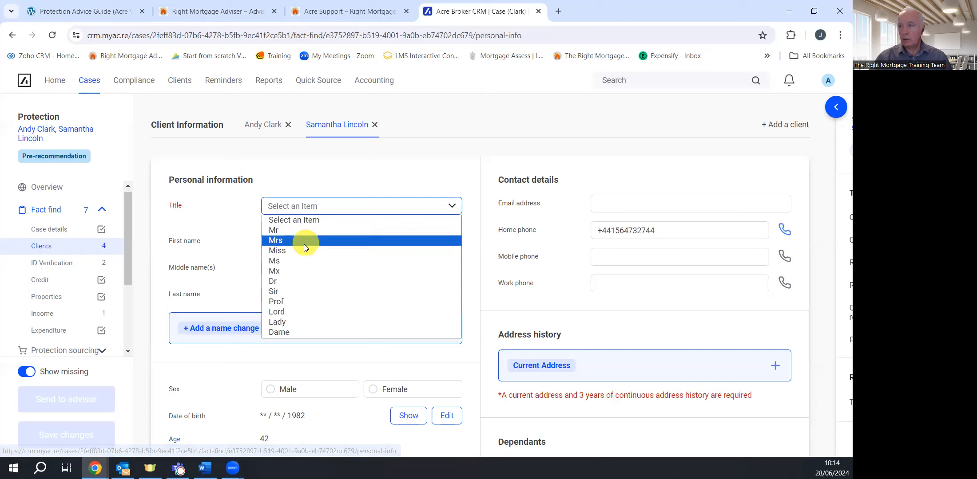
left_click(302, 251)
scroll(329, 302, "down", 4)
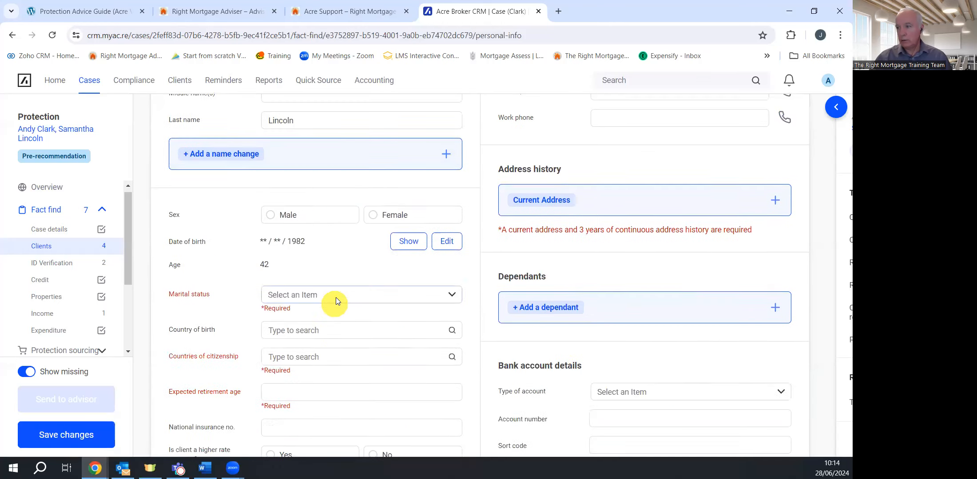
left_click(377, 215)
scroll(365, 285, "down", 2)
left_click(358, 184)
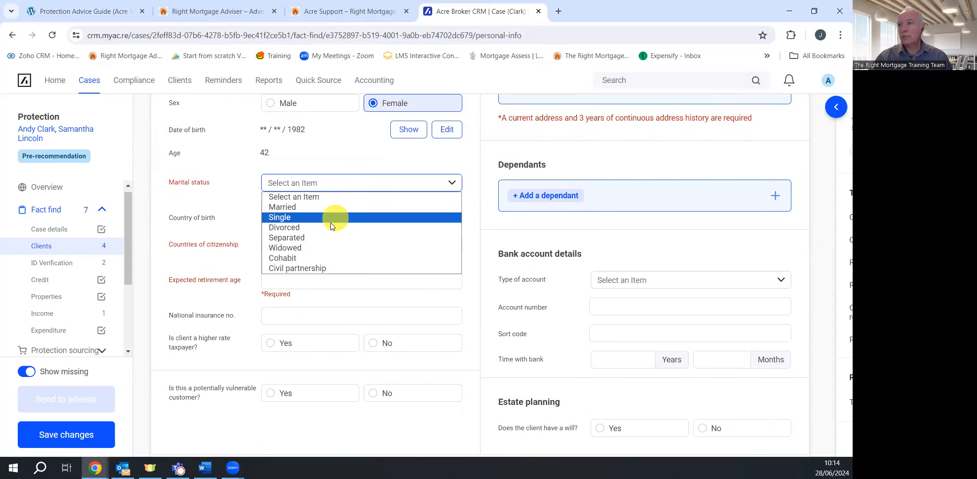
left_click(330, 217)
Set birth country and citizenship to United Kingdom, retirement age 68, not higher-rate taxpayer, not vulnerable
left_click(325, 215)
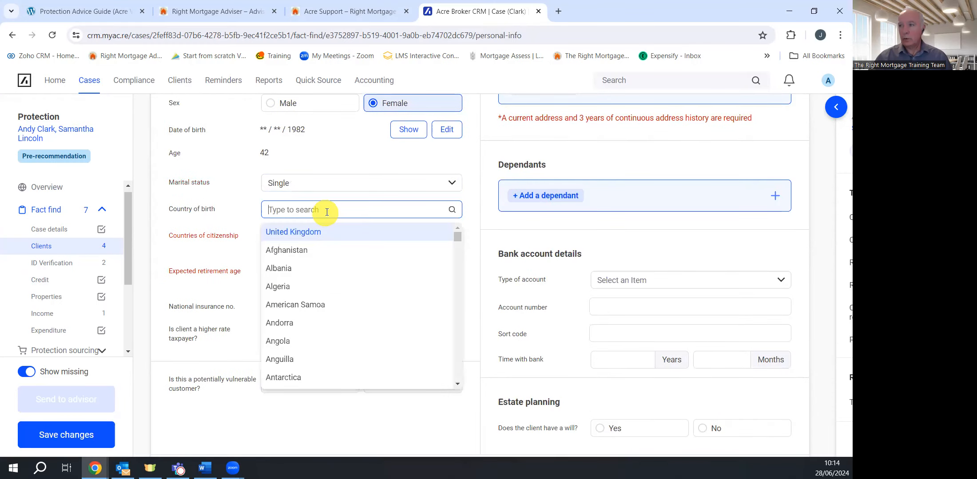
left_click(331, 234)
left_click(323, 230)
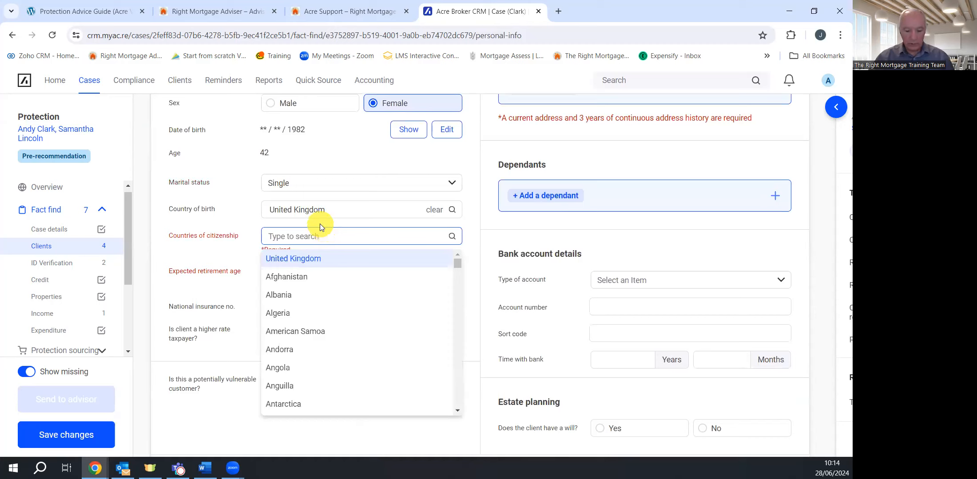
left_click(330, 258)
left_click(325, 263)
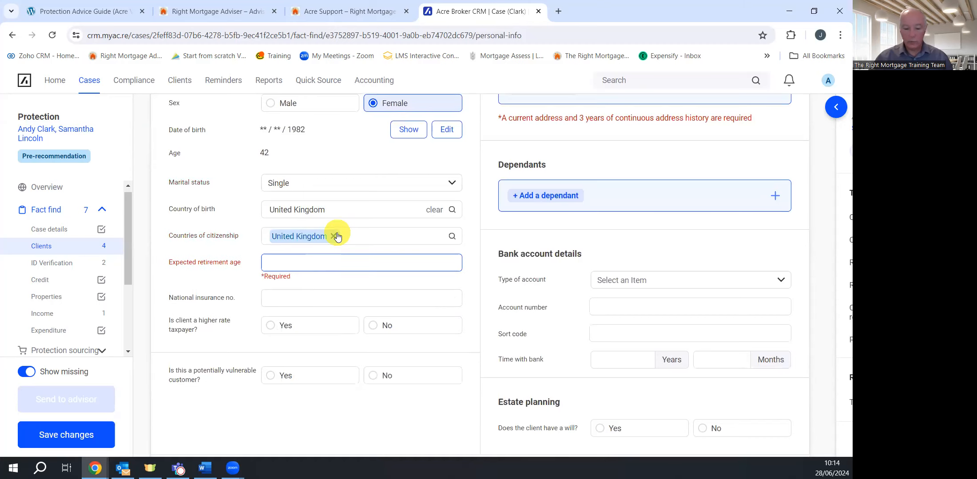
type("68")
left_click(374, 316)
left_click(375, 375)
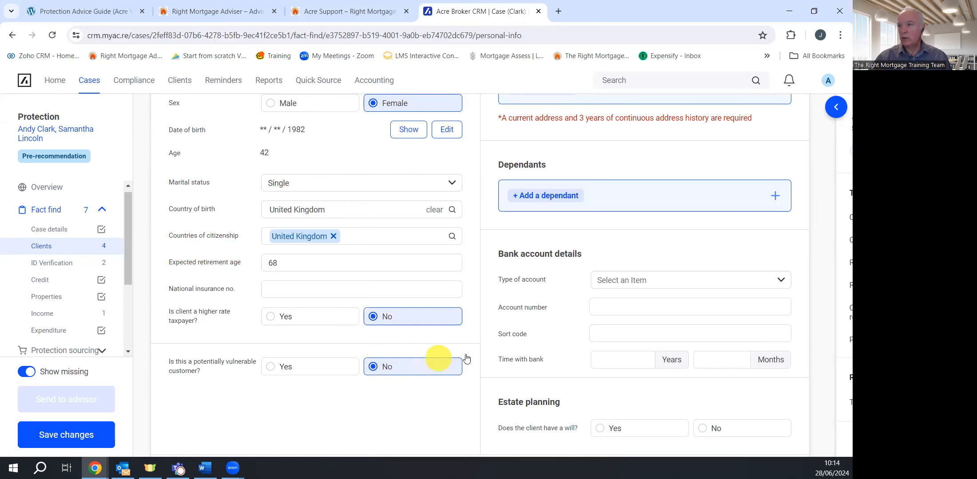
scroll(555, 311, "up", 5)
scroll(570, 306, "down", 3)
left_click(772, 261)
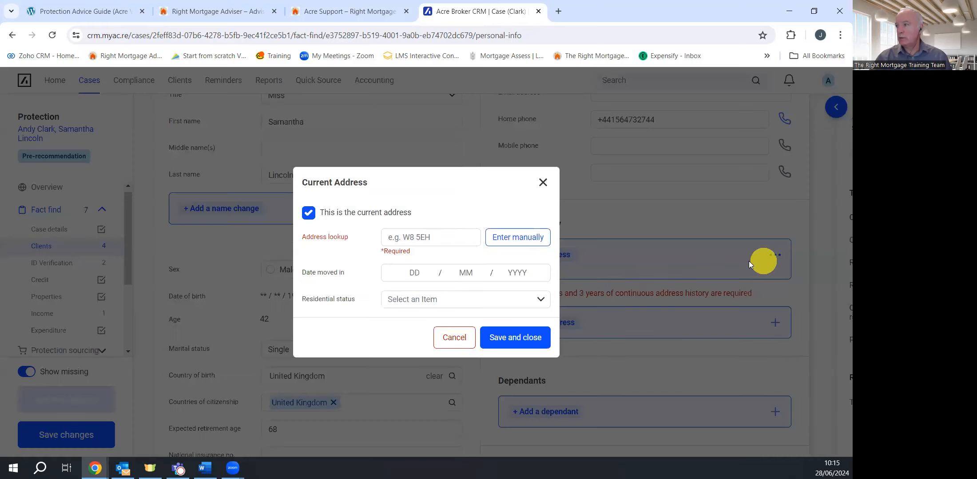
left_click(489, 234)
left_click(414, 163)
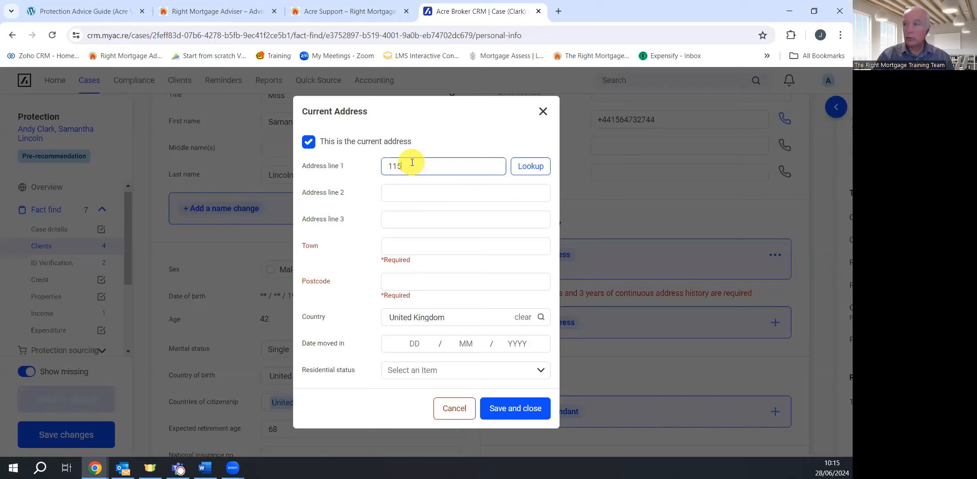
left_click(418, 187)
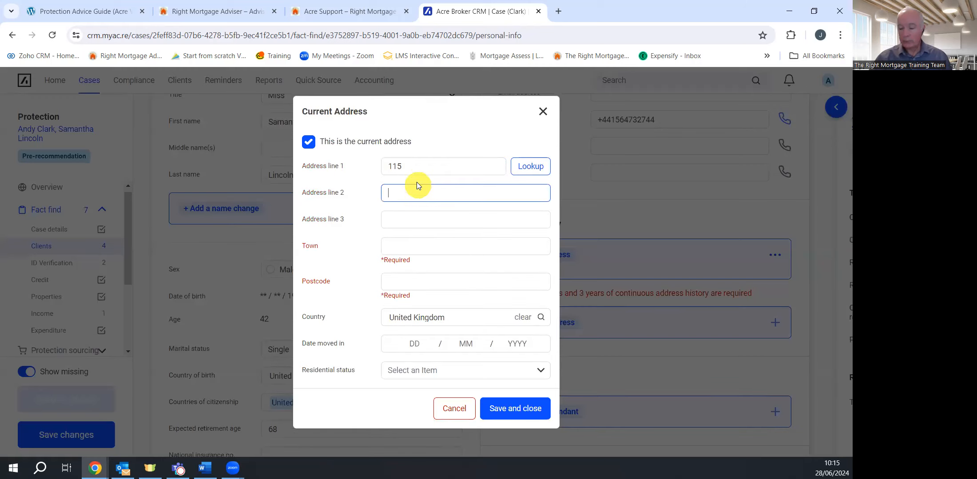
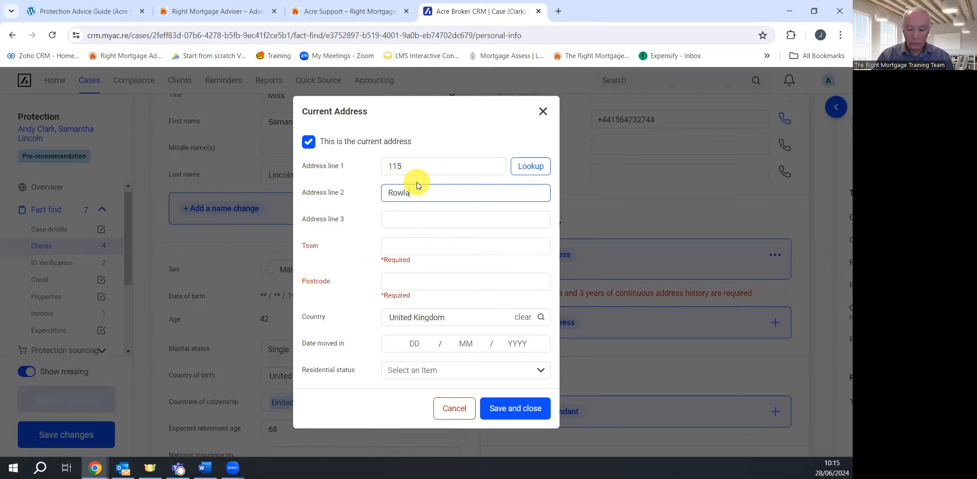
left_click(432, 242)
type("Training Town")
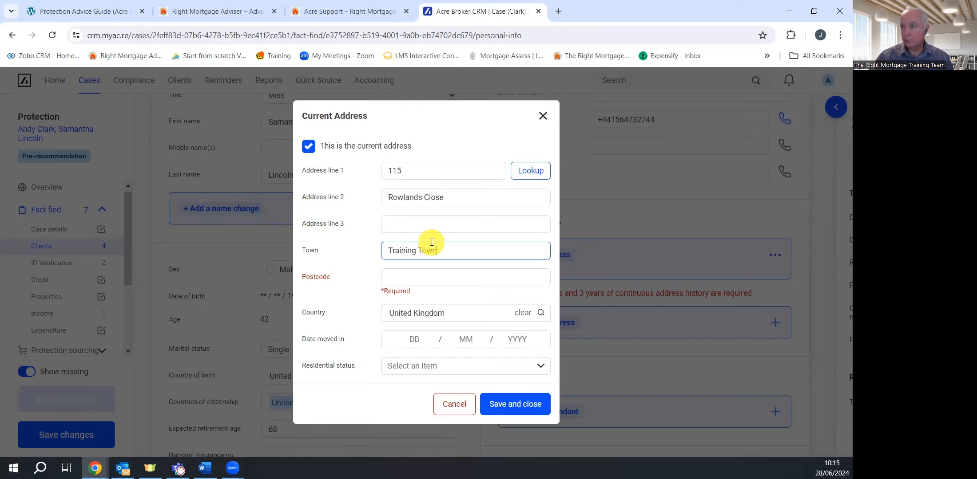
left_click(423, 275)
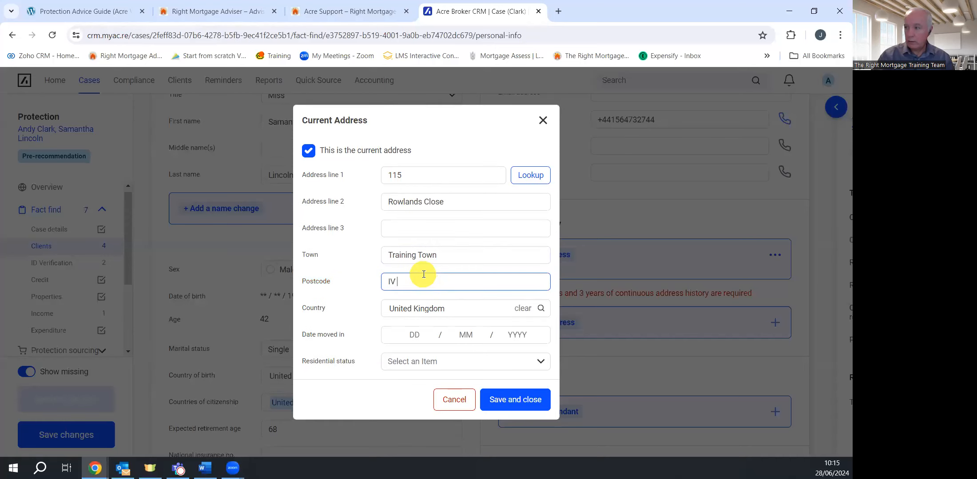
type("IV44 8TZ")
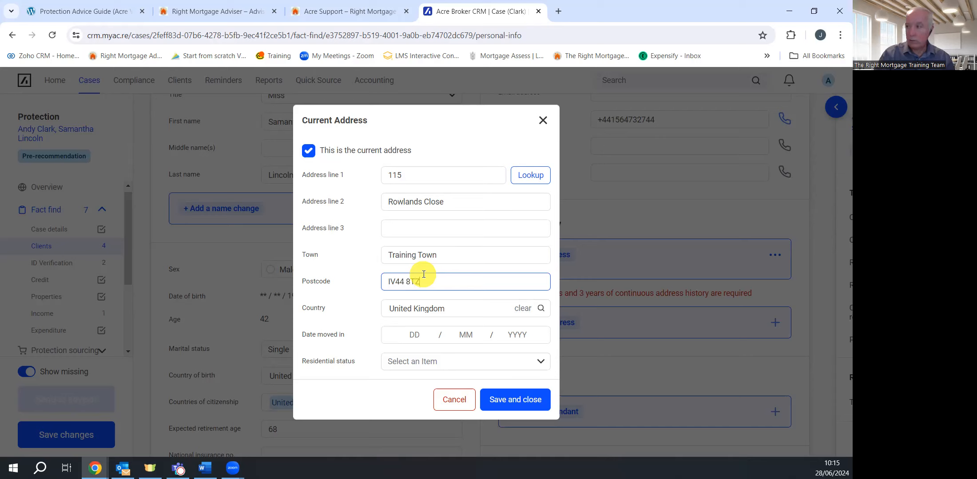
Set moved-in date 02/01/2016 and residential status Tenant, then save the address
left_click(405, 333)
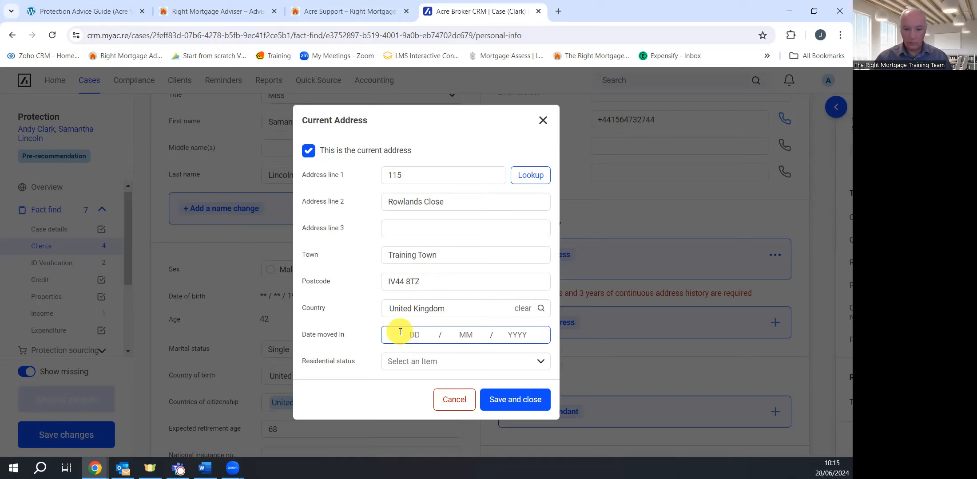
type("02 / 01 / 2016")
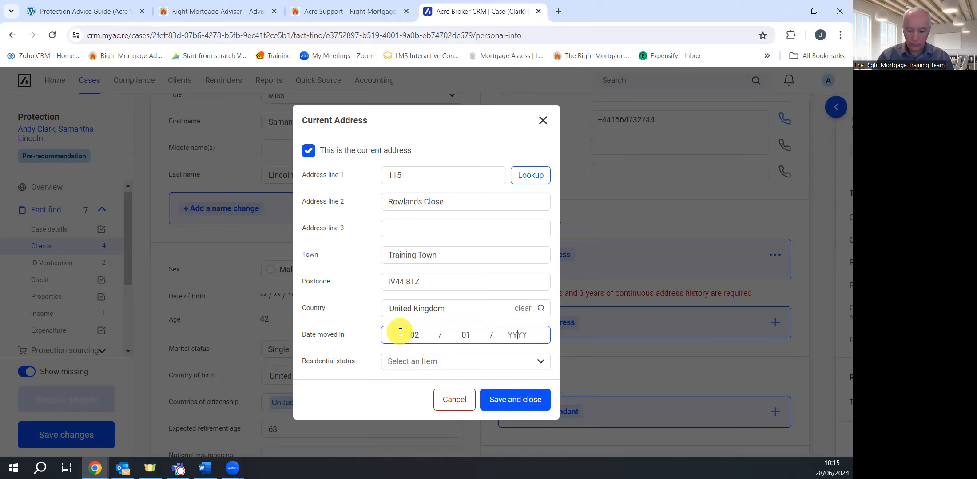
left_click(430, 362)
left_click(424, 390)
left_click(499, 399)
left_click(404, 357)
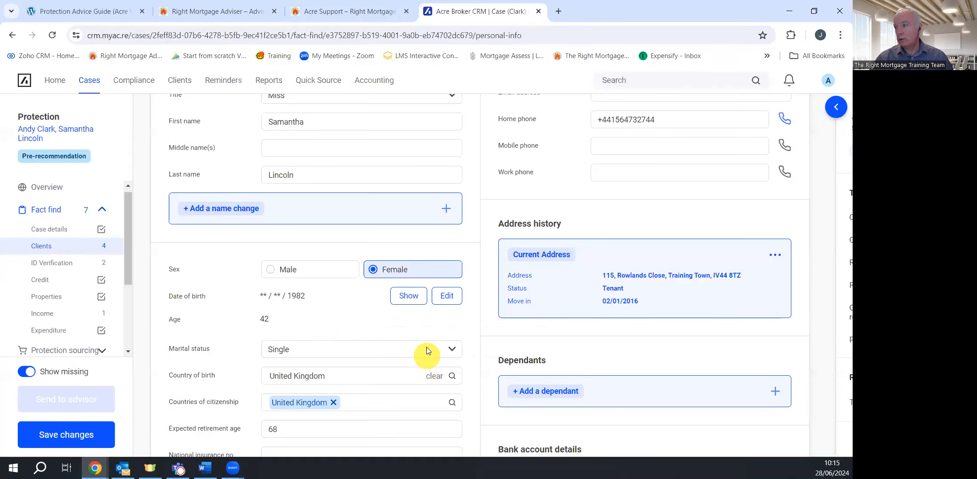
Answer Yes to having a will and to its review within five years, then save
scroll(427, 351, "down", 5)
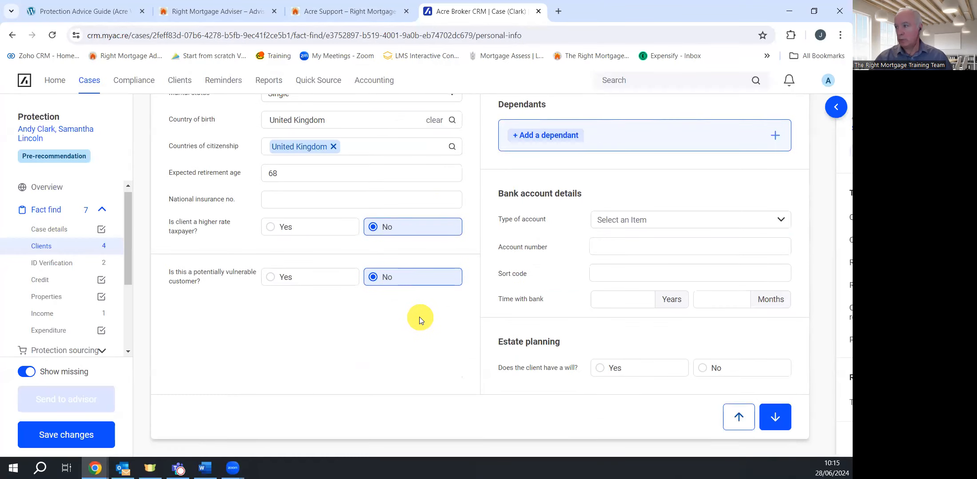
scroll(391, 322, "up", 7)
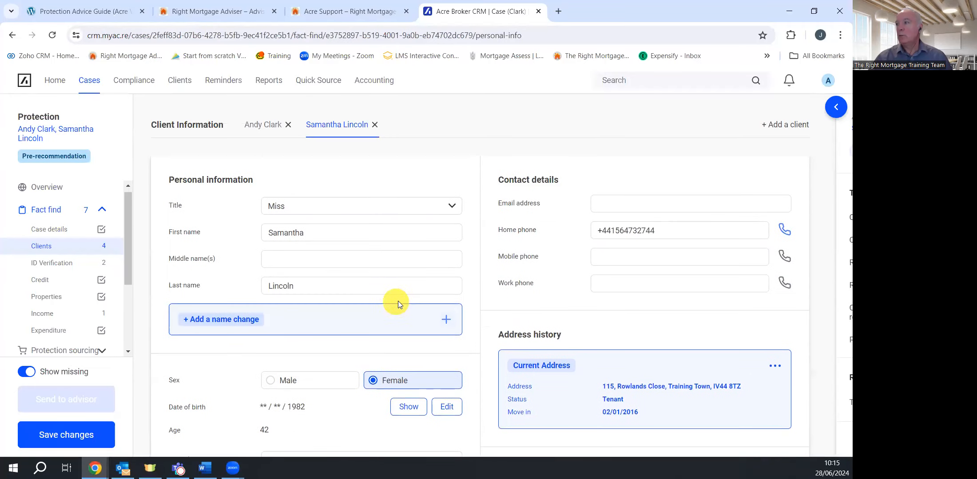
scroll(444, 302, "down", 2)
scroll(498, 303, "down", 5)
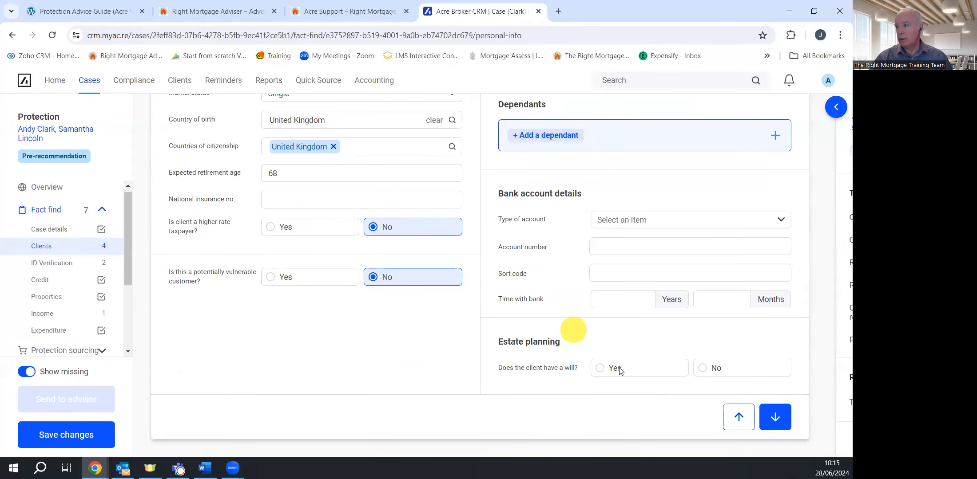
left_click(627, 373)
left_click(616, 395)
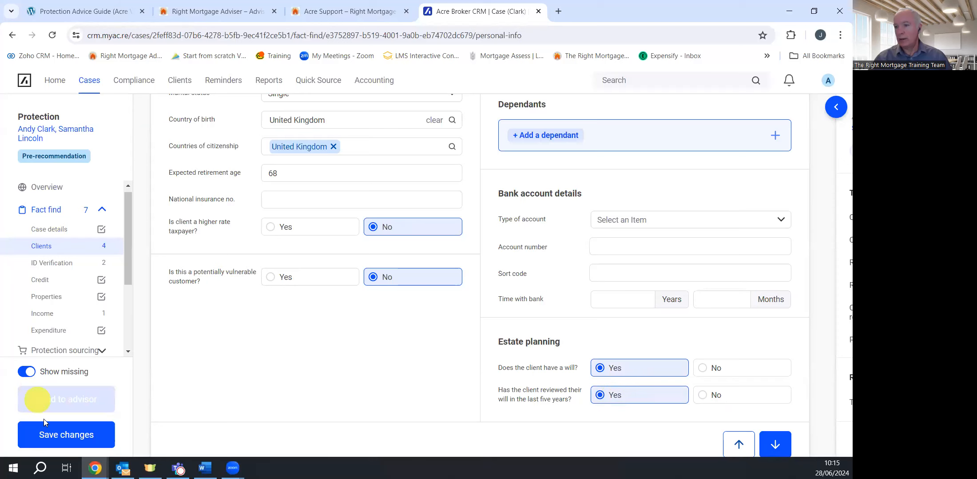
left_click(64, 436)
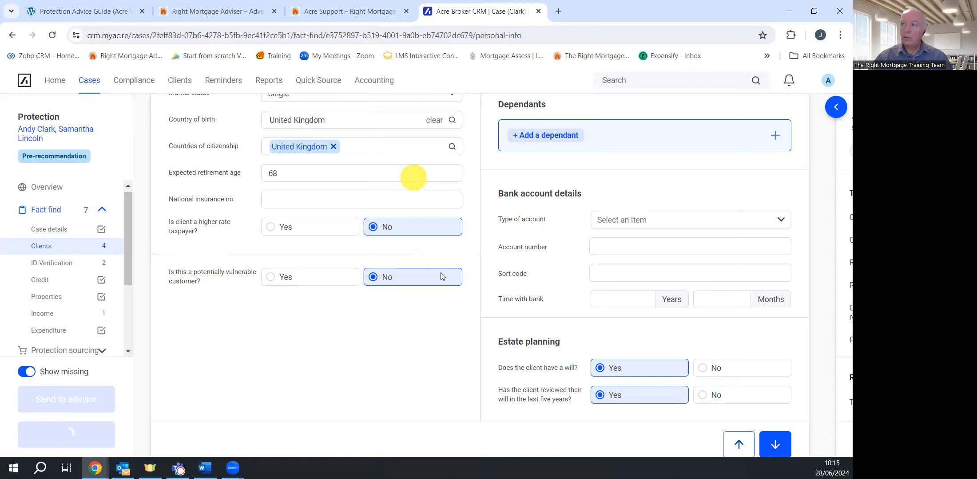
scroll(395, 271, "up", 8)
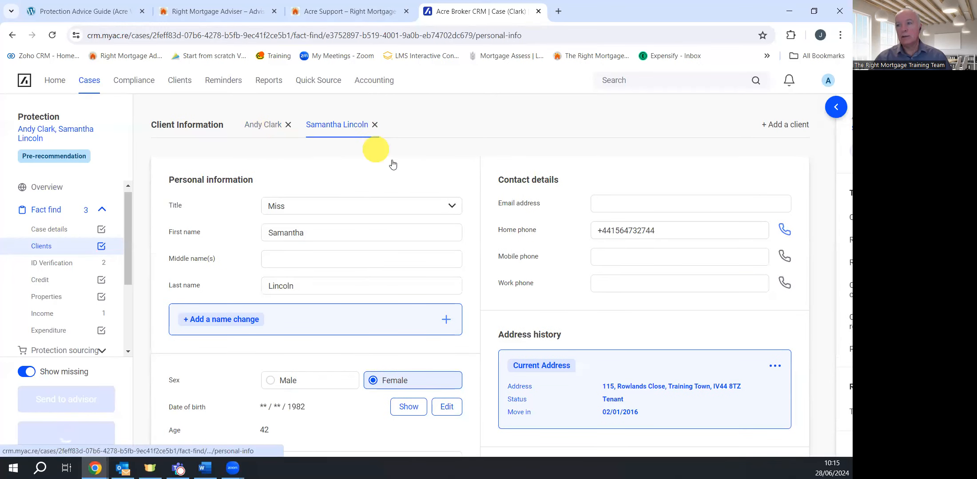
scroll(411, 188, "down", 1)
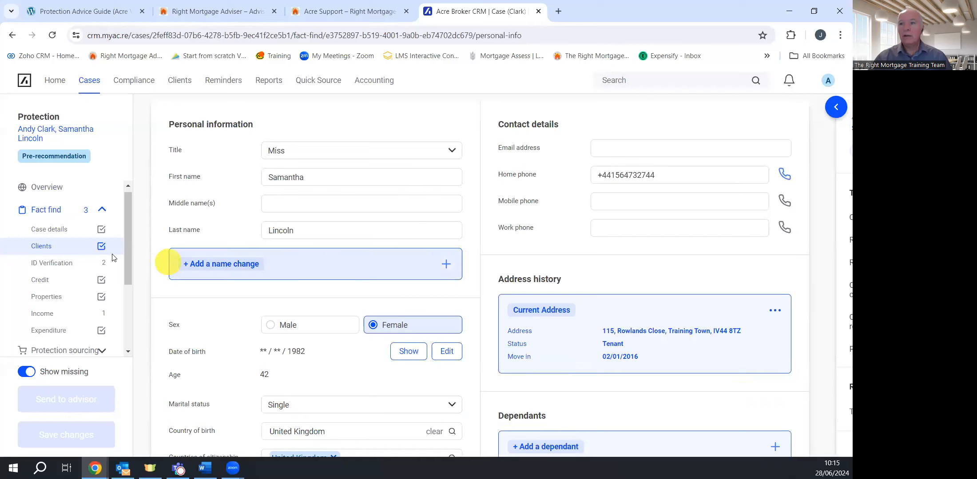
On the ID Verification page, run checks for the second client, then for the first client
left_click(62, 265)
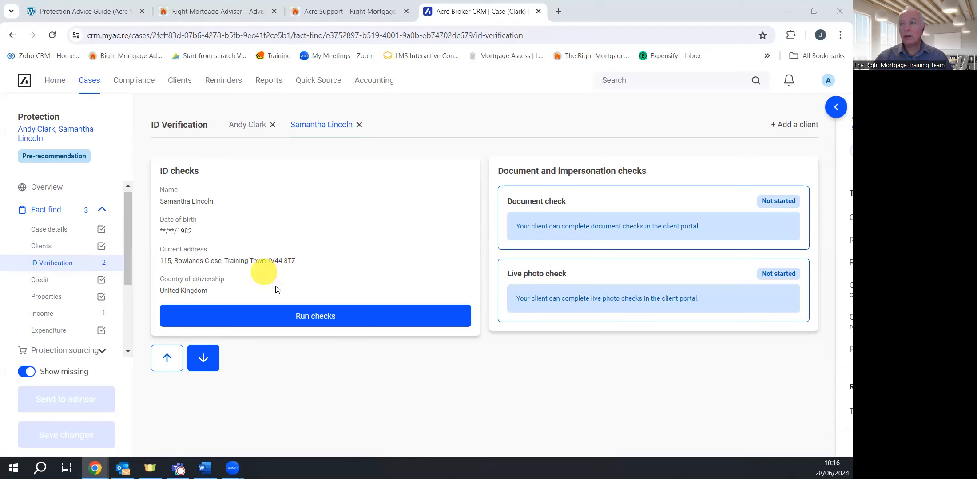
left_click(321, 316)
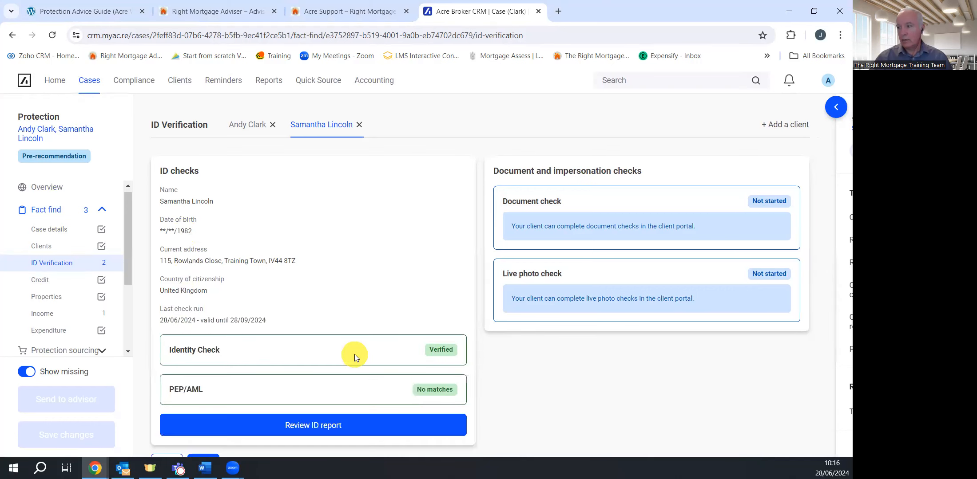
left_click(250, 127)
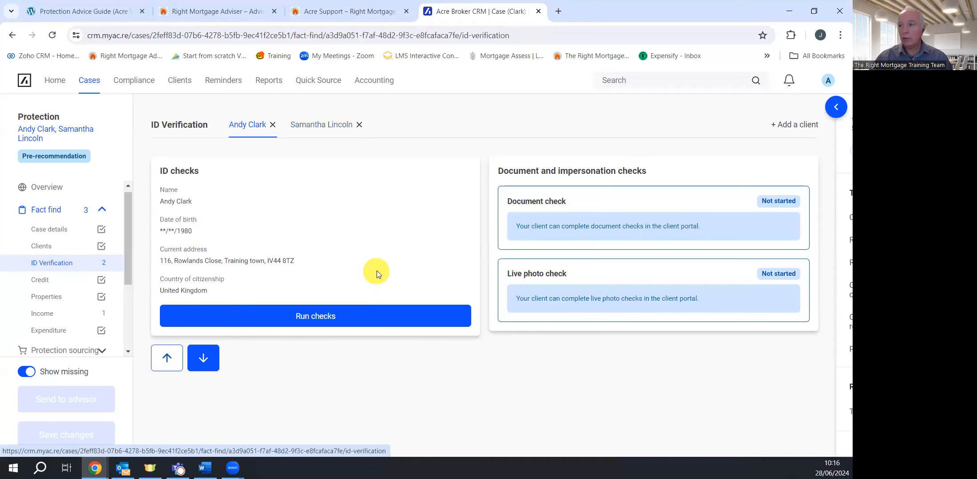
left_click(327, 320)
left_click(328, 321)
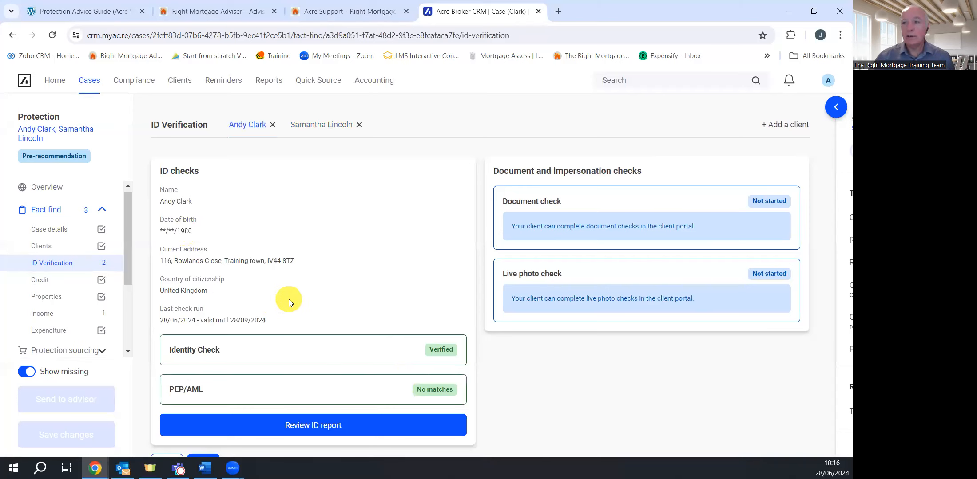
Pass through the Credit section to the Properties section, which lists no properties
left_click(63, 284)
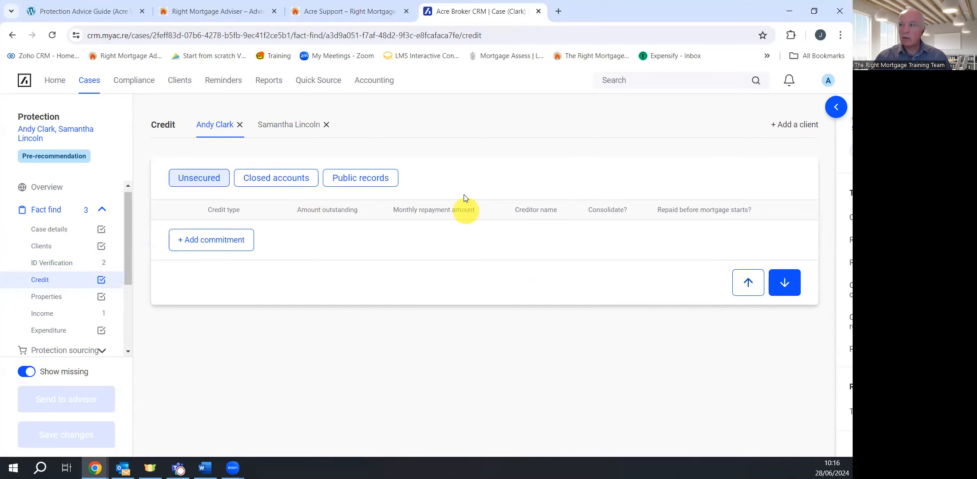
left_click(63, 300)
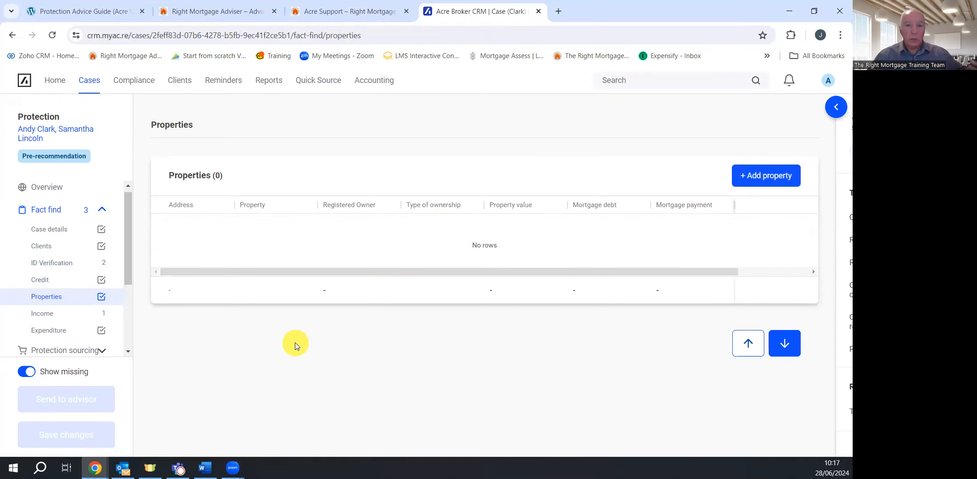
scroll(72, 305, "down", 3)
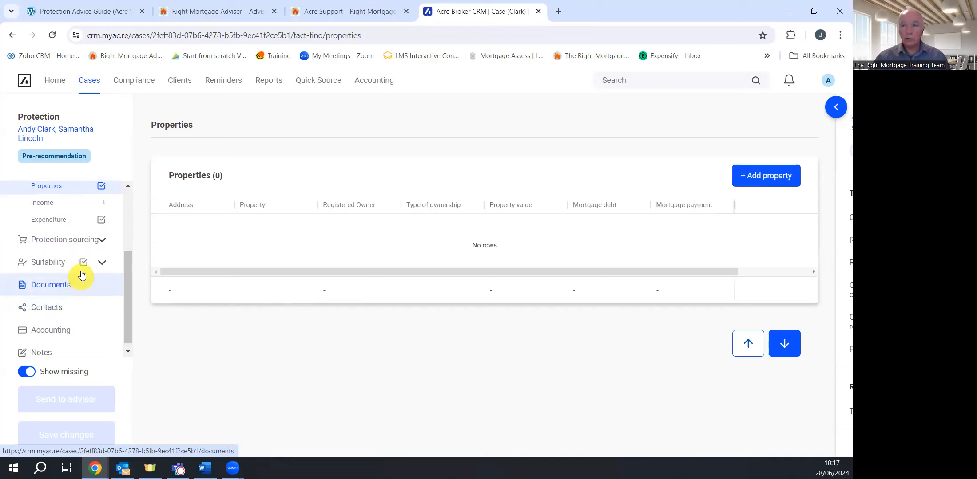
Add an Employment income source for the first client, full time and permanent
left_click(46, 205)
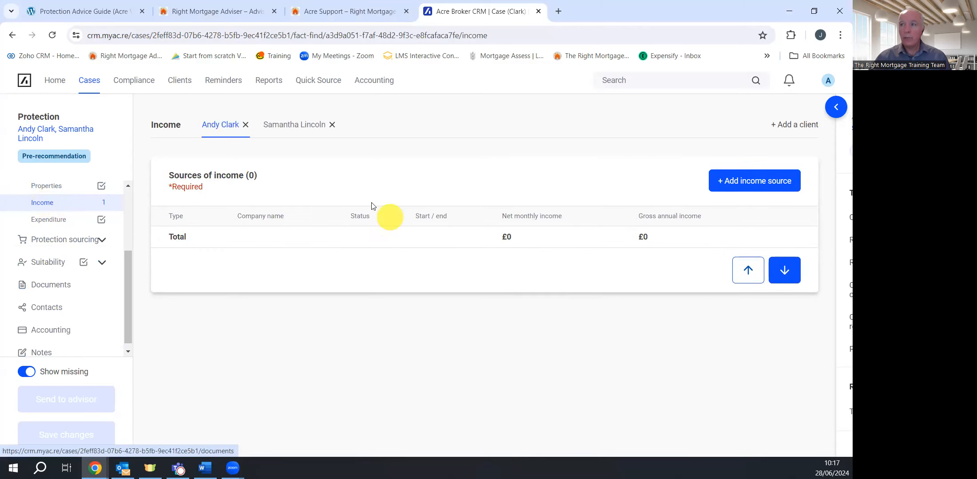
left_click(753, 191)
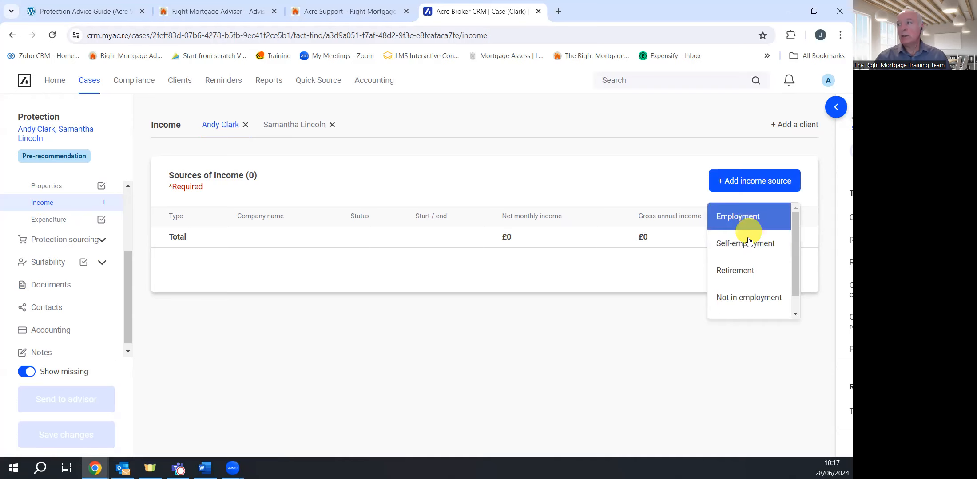
left_click(750, 222)
left_click(198, 197)
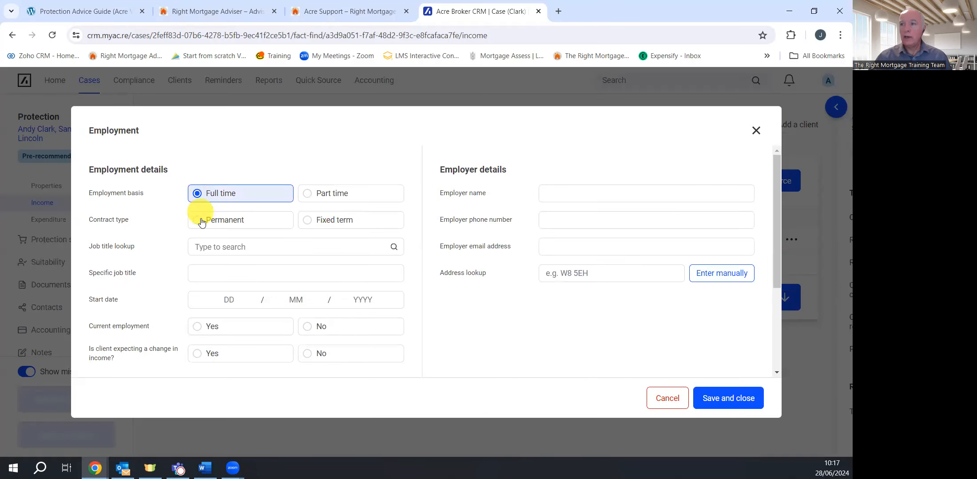
left_click(202, 222)
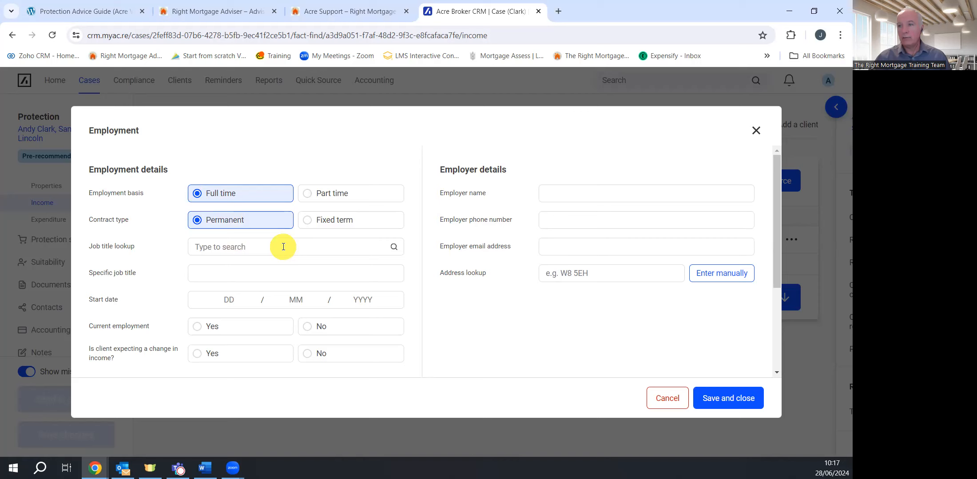
Set the job title to Financial Adviser with start date 01/02/2016
left_click(231, 248)
left_click(232, 248)
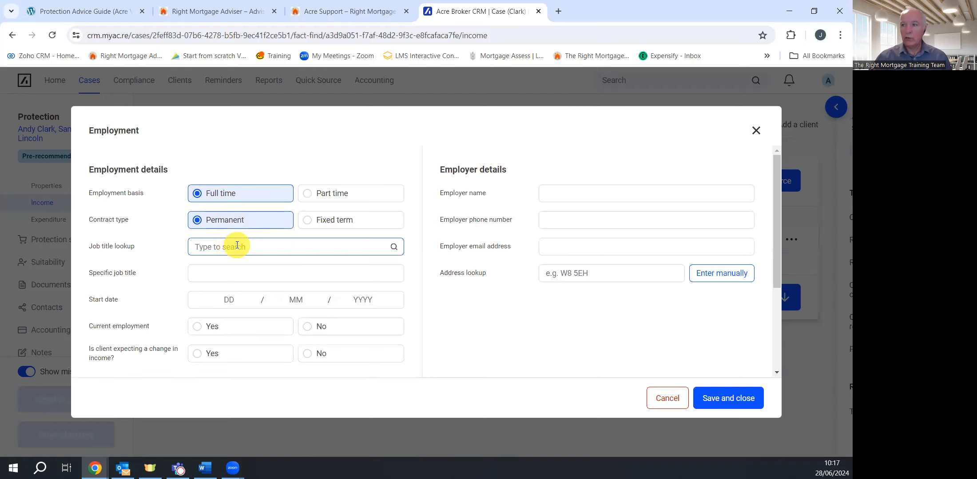
left_click(238, 245)
type("Fin")
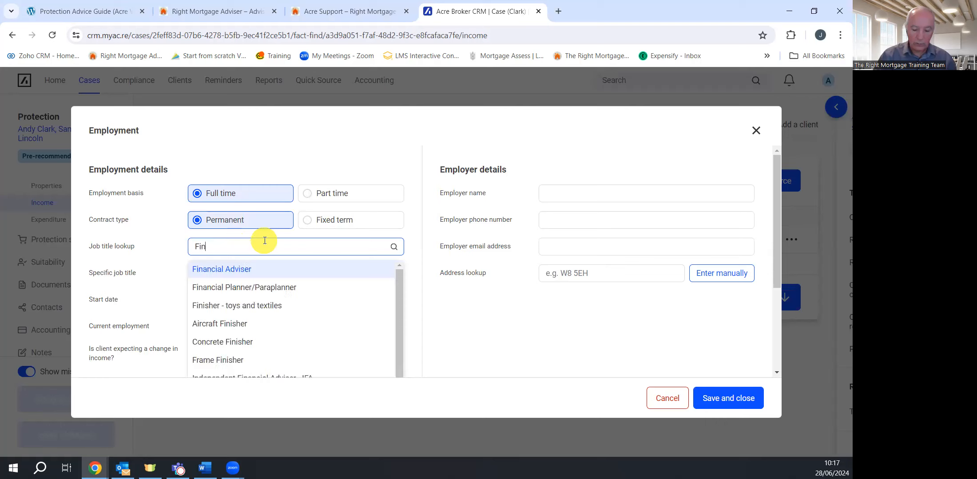
left_click(247, 270)
left_click(238, 293)
type("01 / 02 / 2016")
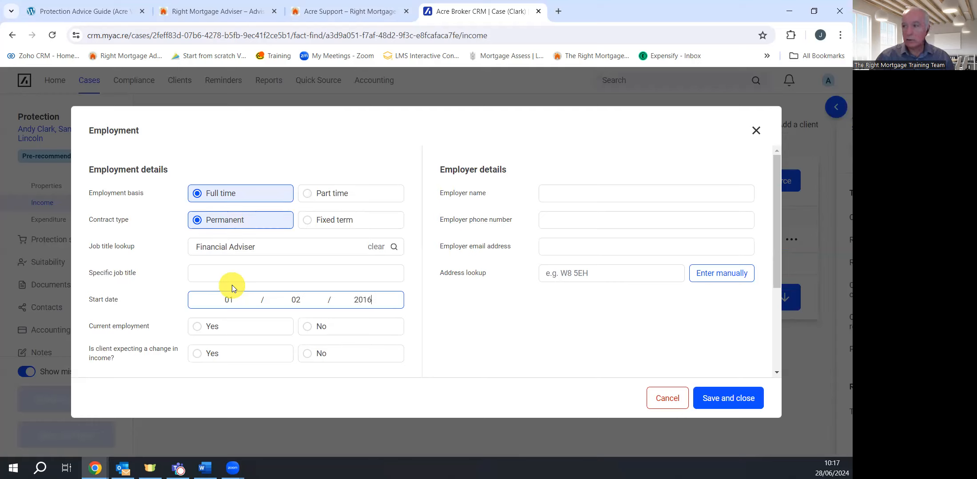
Mark the job as current with no expected income change, employer TRM
left_click(231, 326)
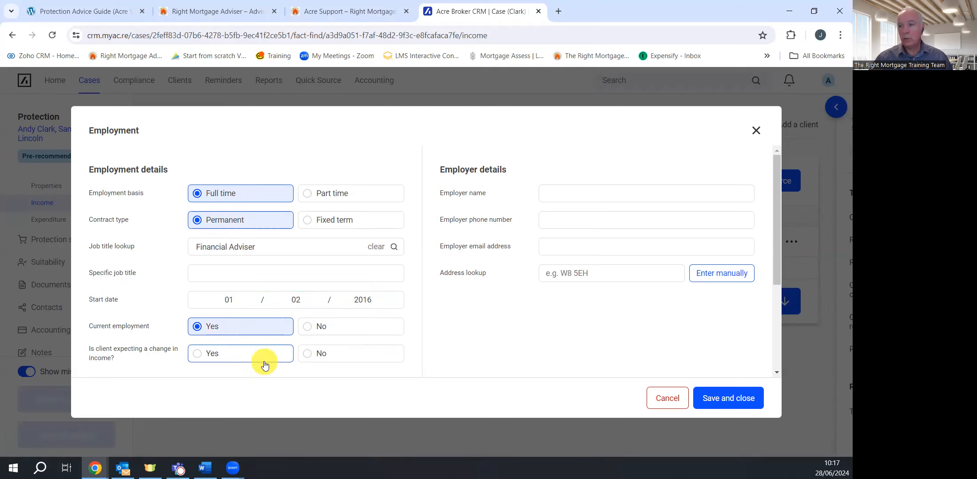
left_click(311, 355)
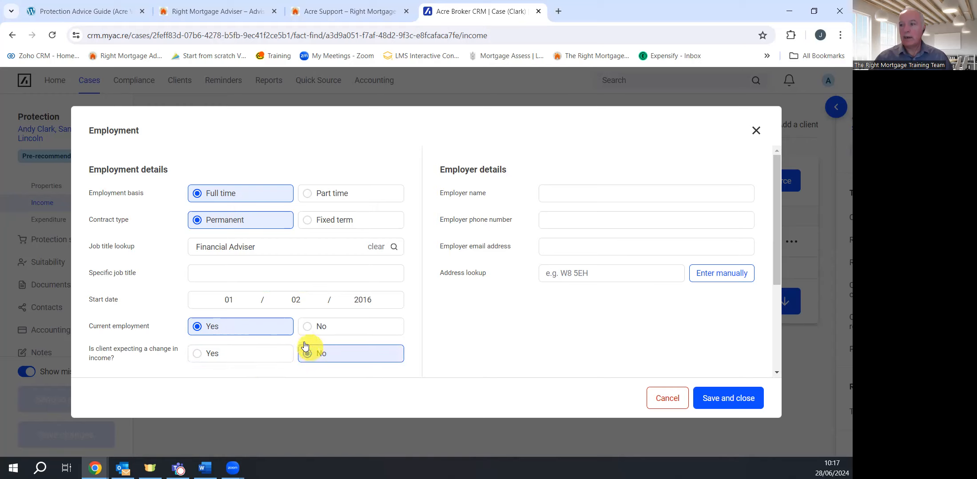
left_click(213, 354)
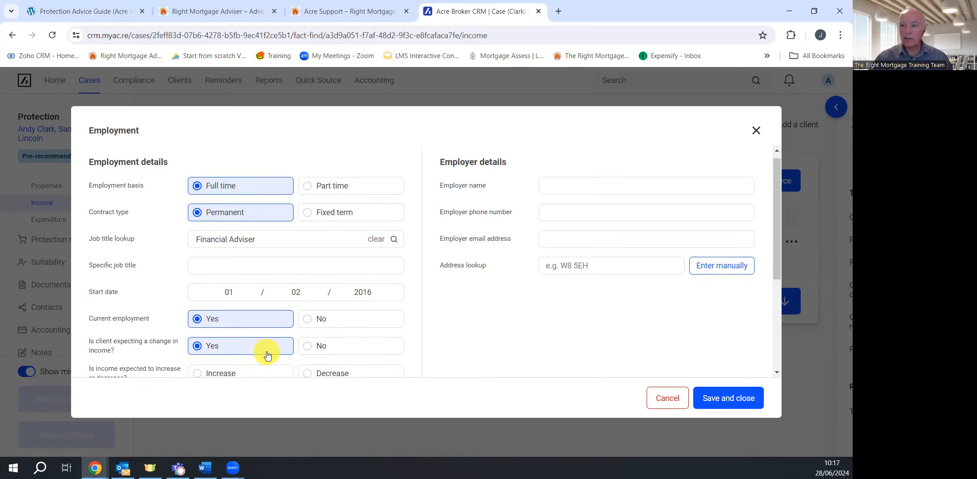
scroll(260, 289, "down", 4)
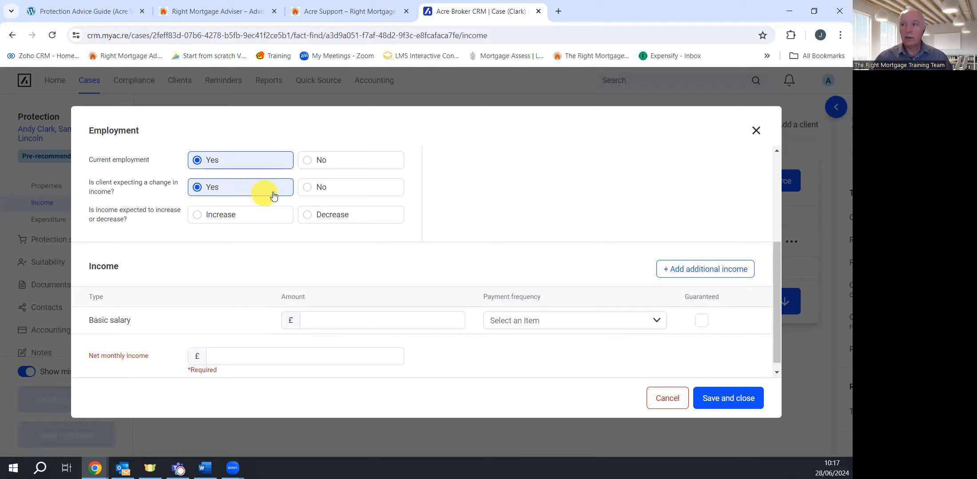
left_click(310, 190)
scroll(362, 219, "up", 4)
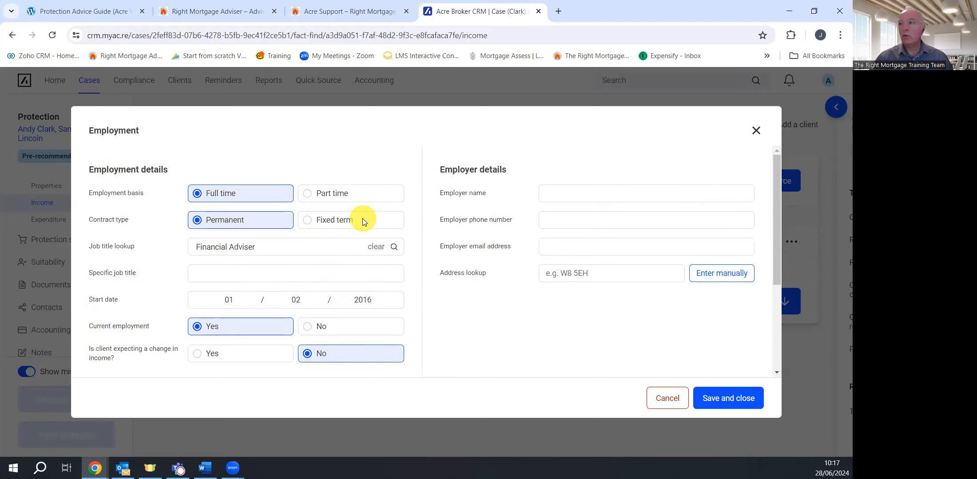
left_click(571, 192)
type("TRM")
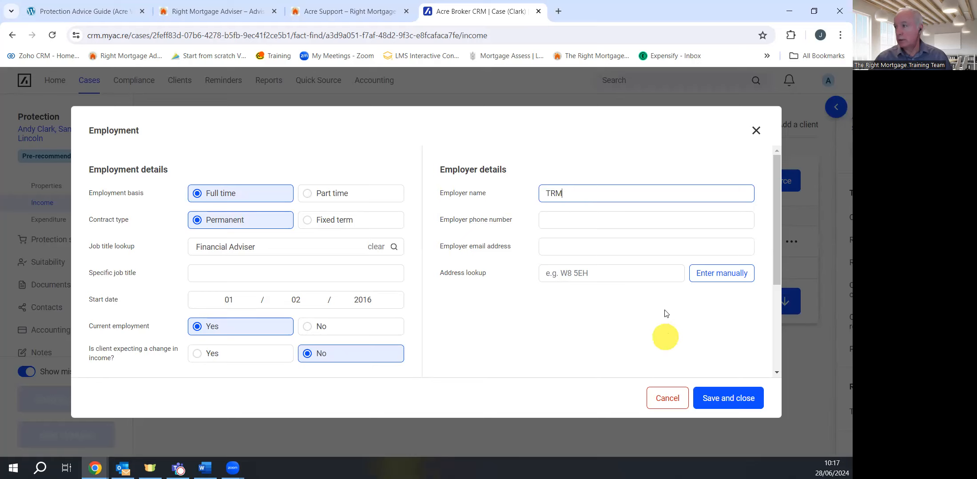
Fill the employer's address from a lookup of postcode B93 0NH
left_click(579, 268)
type("B")
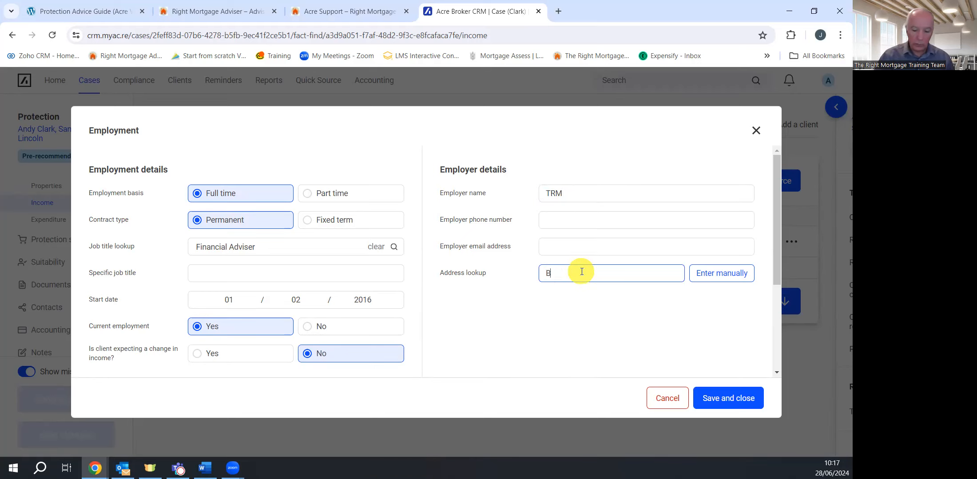
type("93 0")
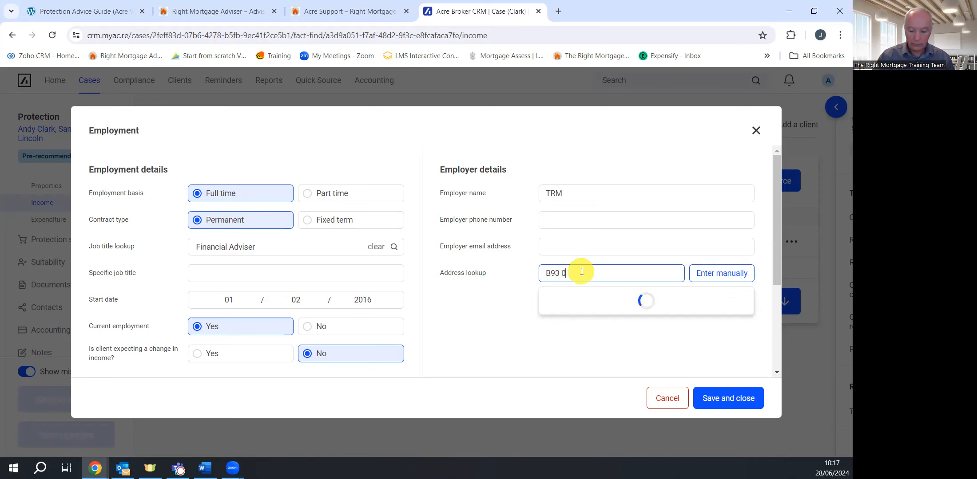
type("NH")
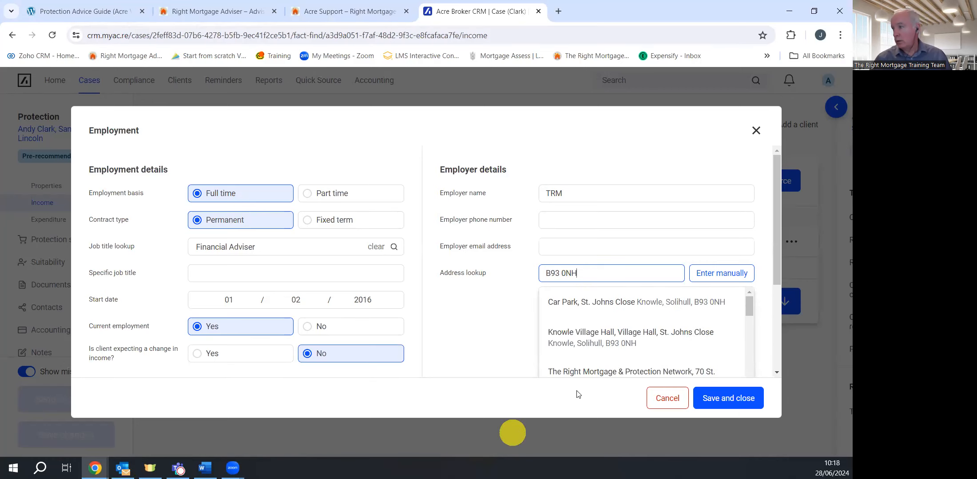
left_click(612, 372)
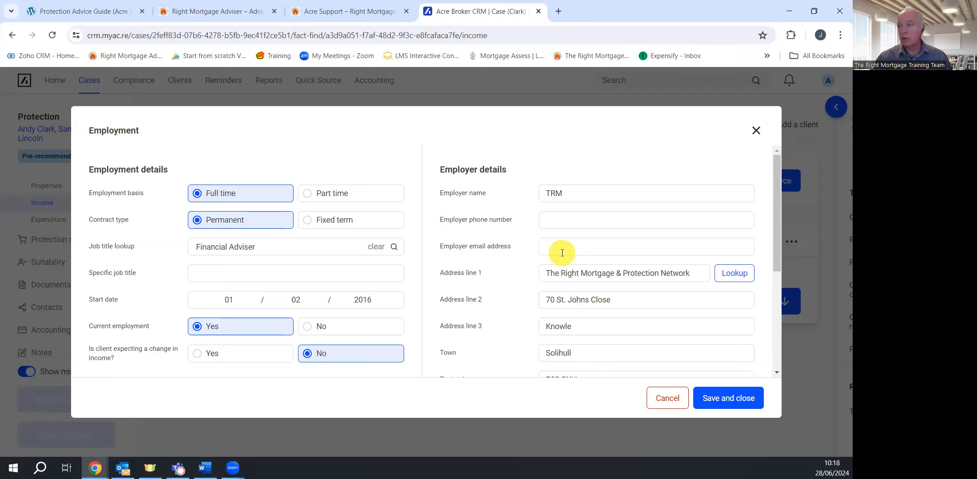
Enter a guaranteed £40,000 annual basic salary and £2,600 net monthly income
scroll(563, 253, "down", 1)
scroll(557, 258, "down", 4)
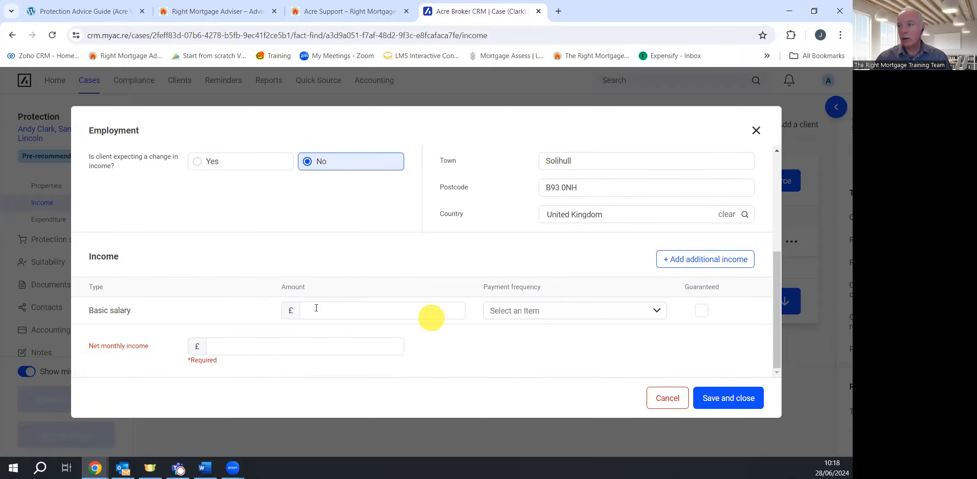
left_click(326, 313)
type("40,000")
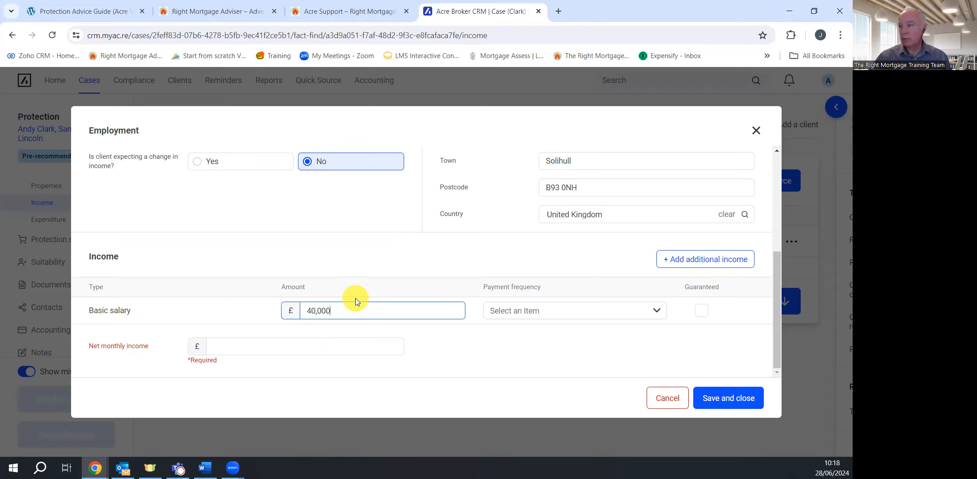
left_click(574, 317)
left_click(548, 354)
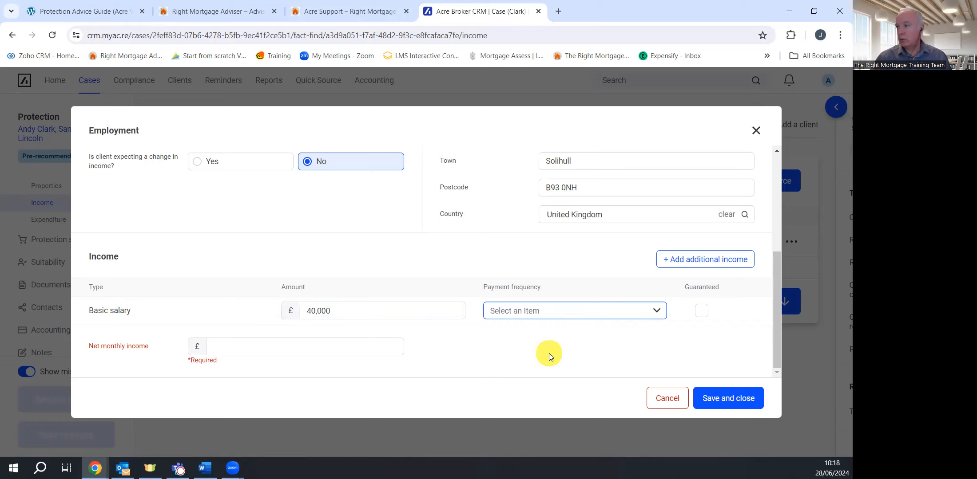
left_click(702, 311)
left_click(240, 342)
type("2600")
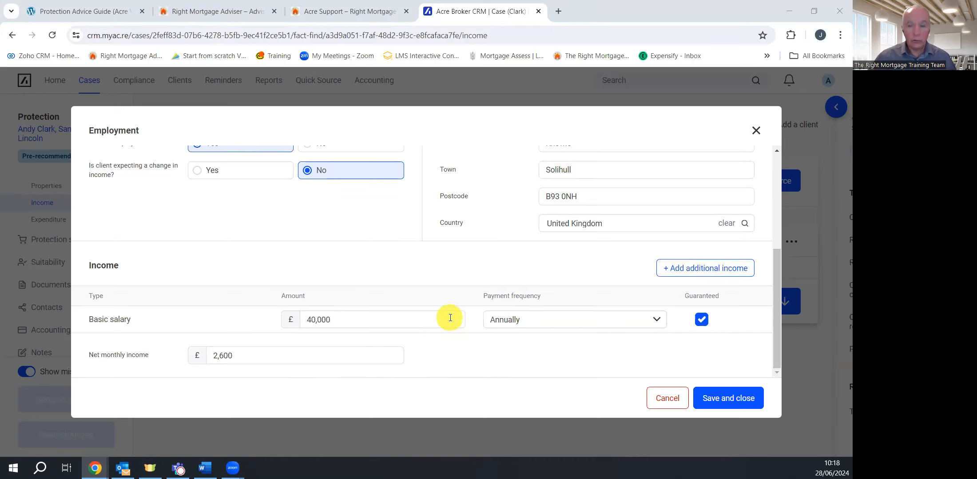
scroll(448, 320, "up", 4)
Save the TRM employment, then open and dismiss the Add income source list without adding
left_click(739, 410)
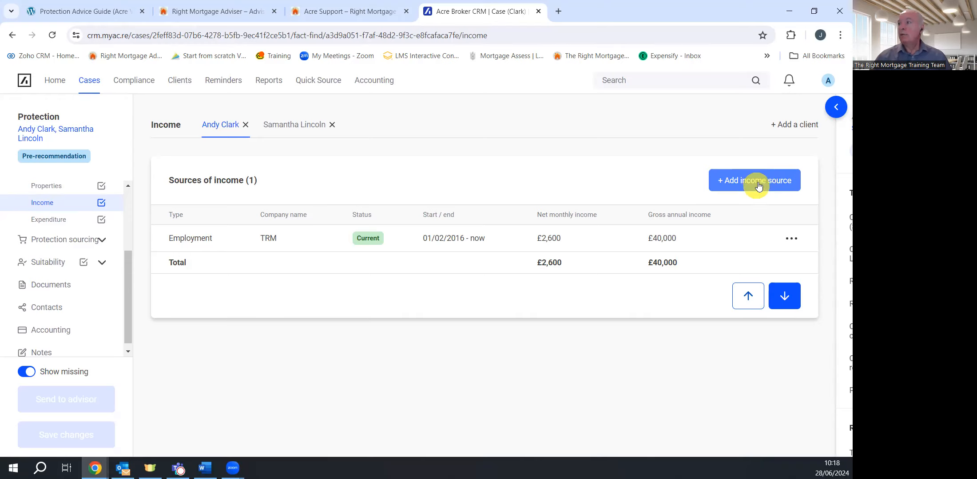
left_click(759, 186)
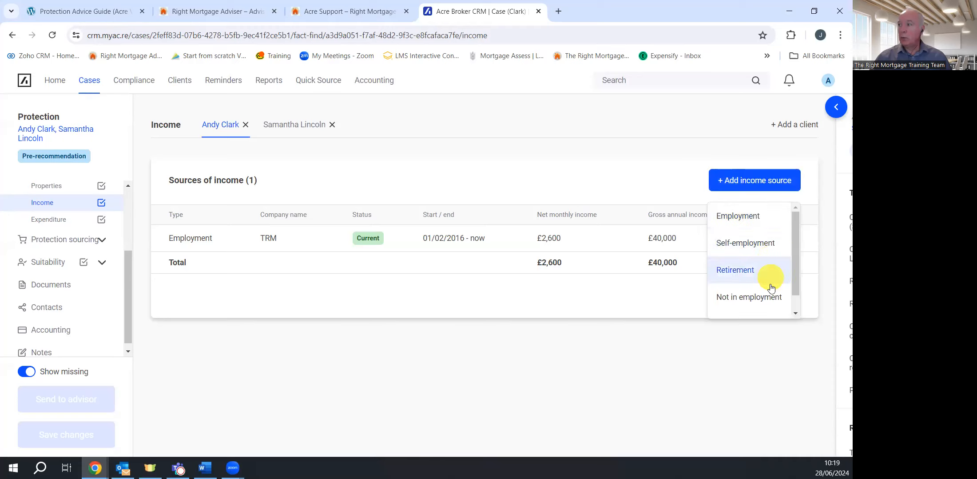
left_click(759, 185)
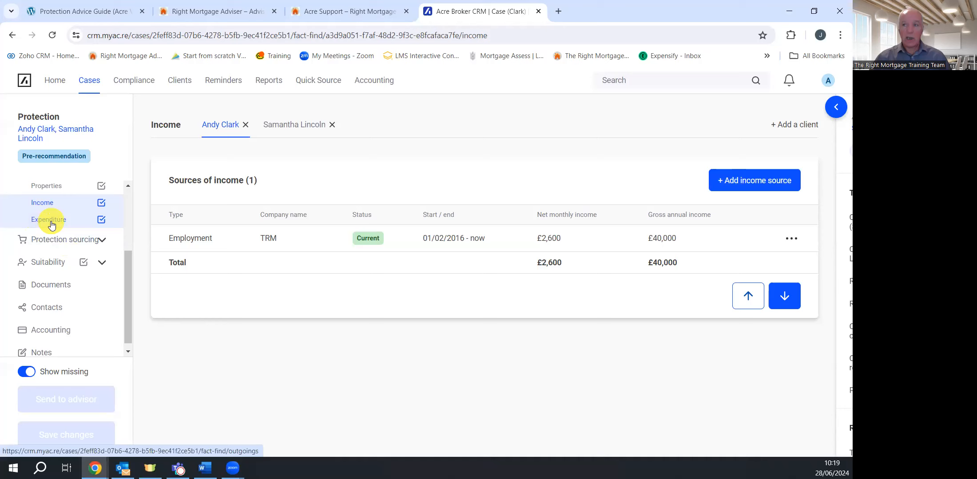
scroll(48, 211, "up", 1)
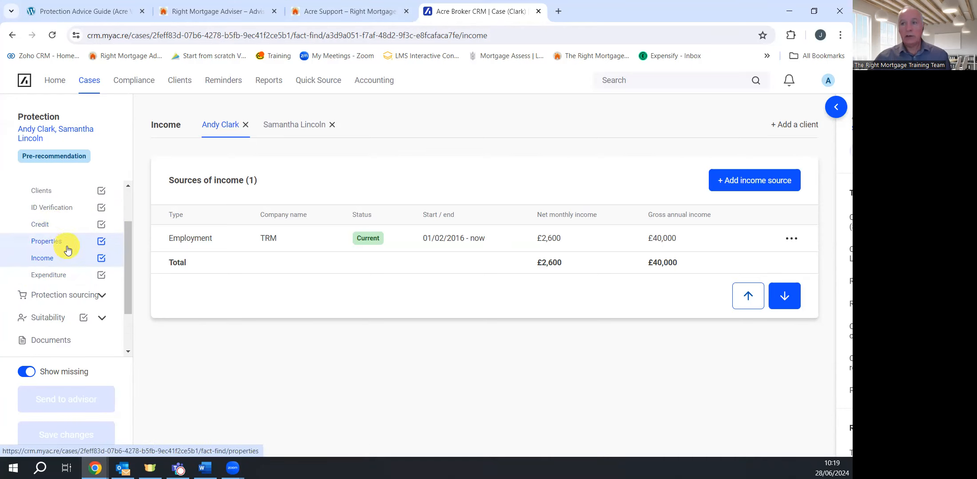
left_click(50, 242)
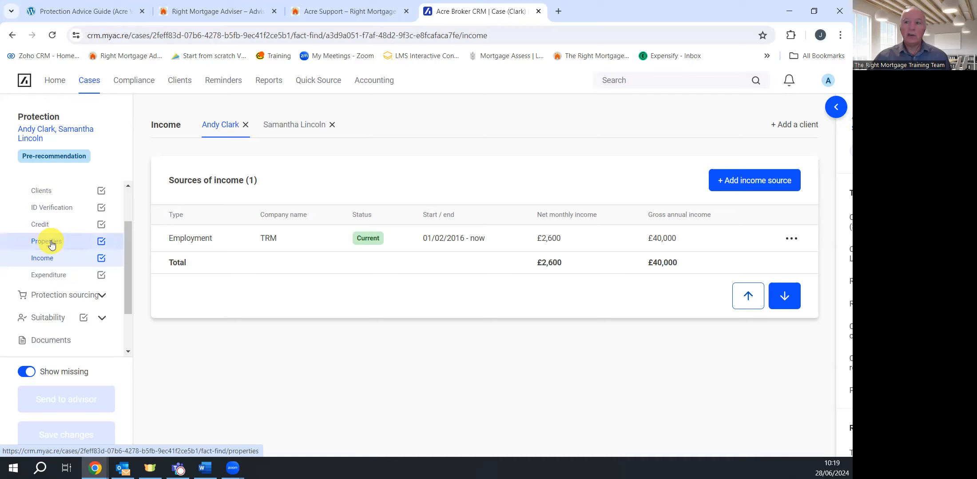
left_click(764, 177)
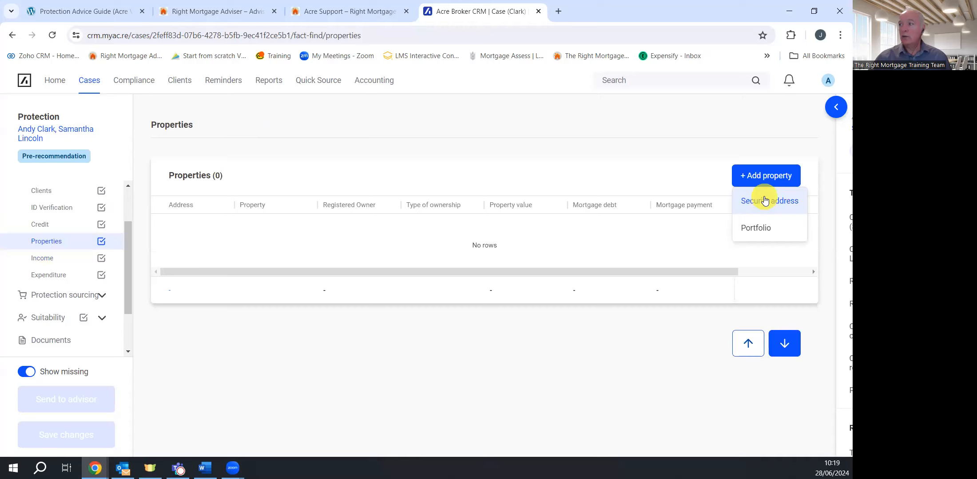
left_click(764, 201)
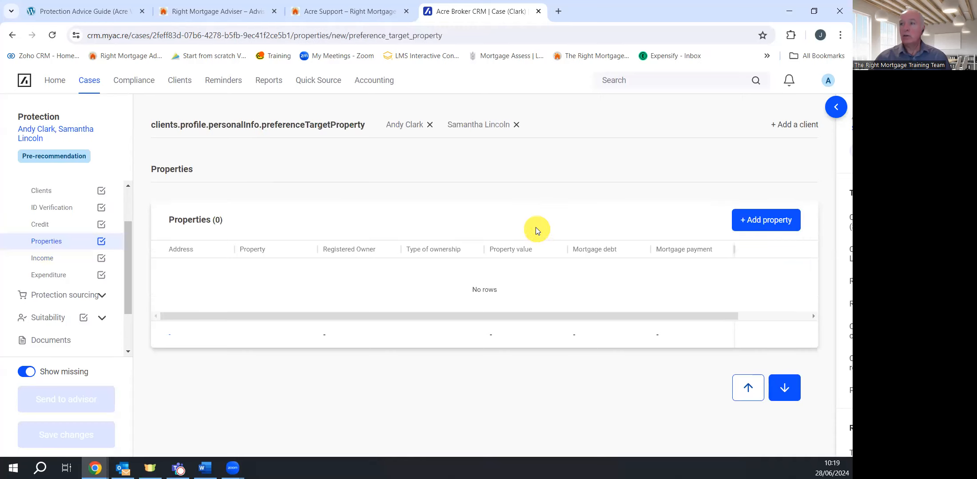
scroll(409, 227, "down", 8)
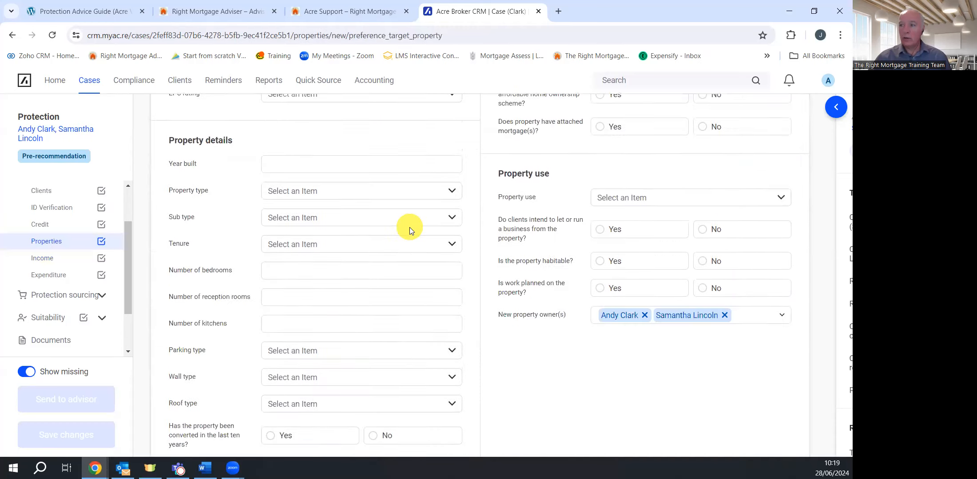
scroll(408, 226, "down", 8)
scroll(410, 223, "up", 15)
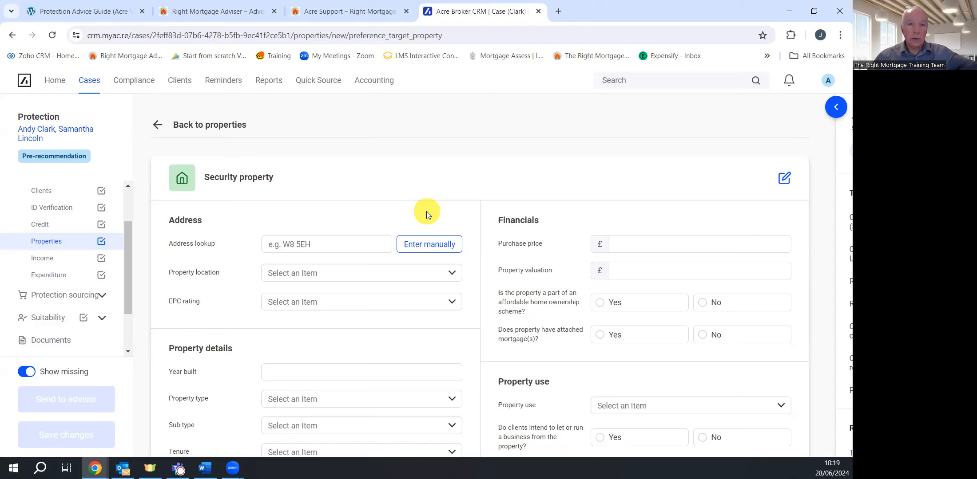
left_click(46, 261)
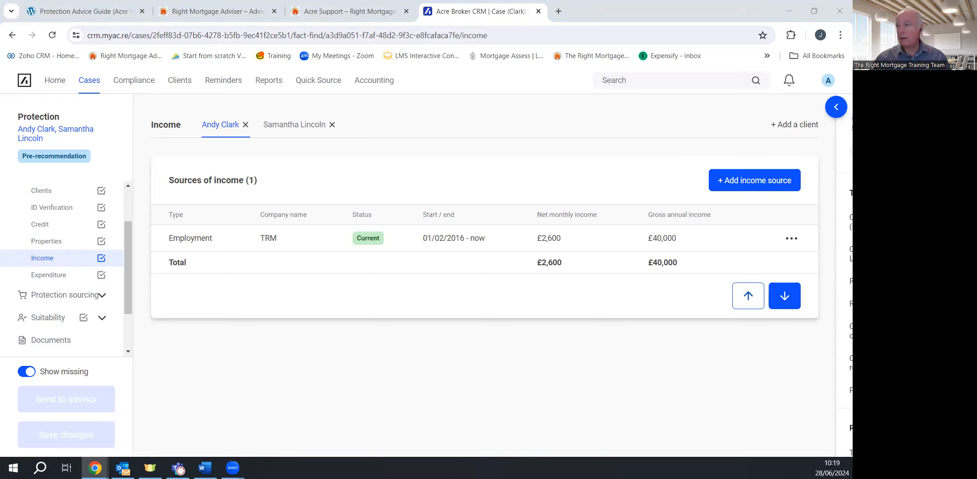
Open the second client's tab on the Income page to view her empty income list
left_click(297, 127)
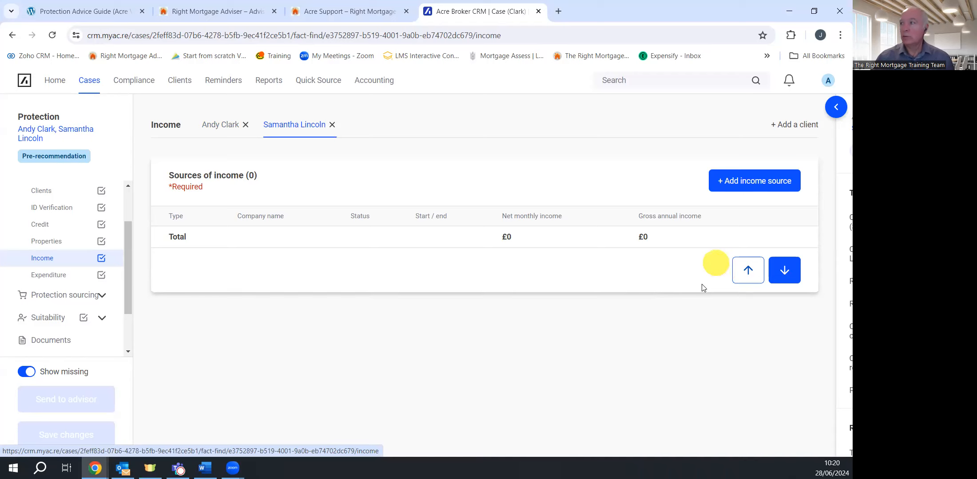
Add a full-time permanent Financial Adviser employment for the second client, current since 02/01/2016, with no income change expected
left_click(742, 188)
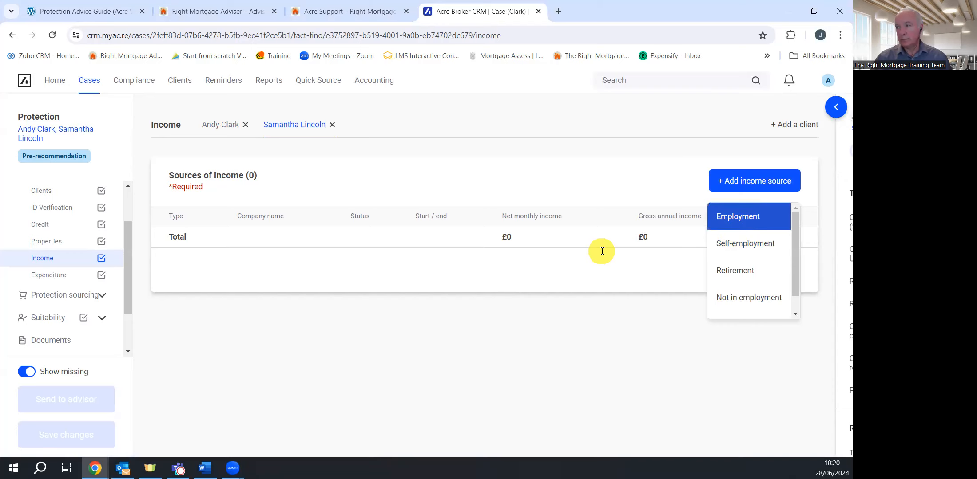
key("Return")
left_click(226, 194)
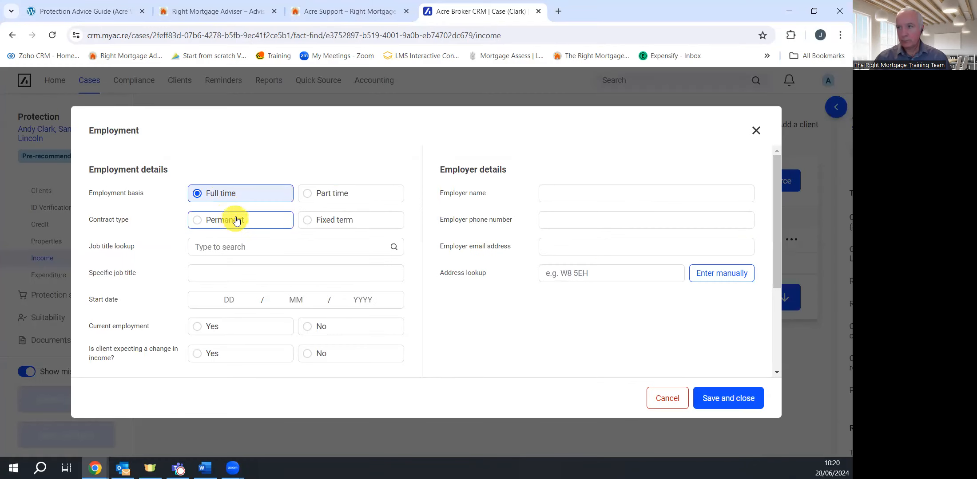
left_click(236, 221)
left_click(236, 244)
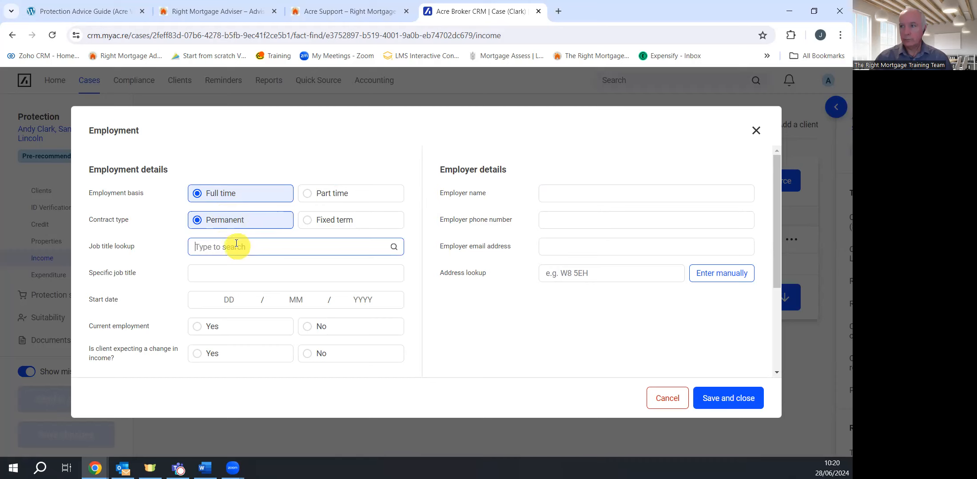
type("fin")
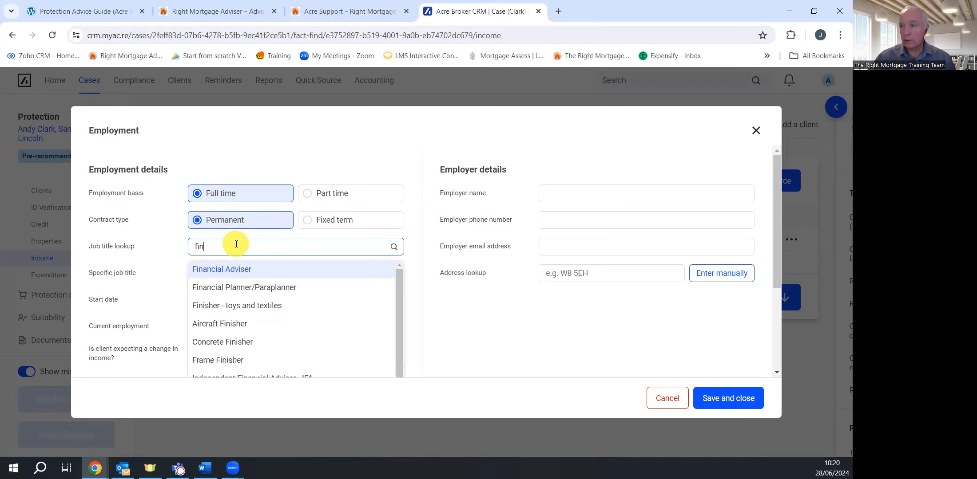
left_click(230, 272)
left_click(239, 298)
type("02 / 01 / 2016")
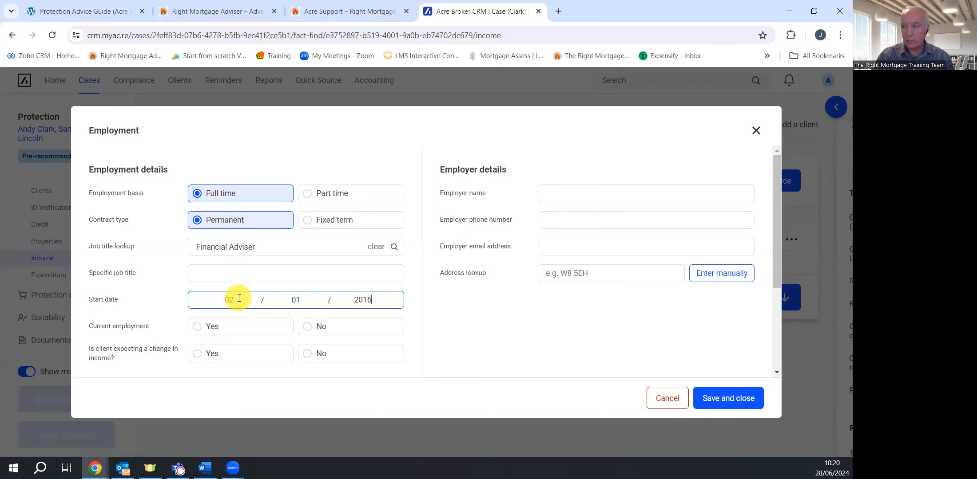
left_click(263, 332)
left_click(353, 361)
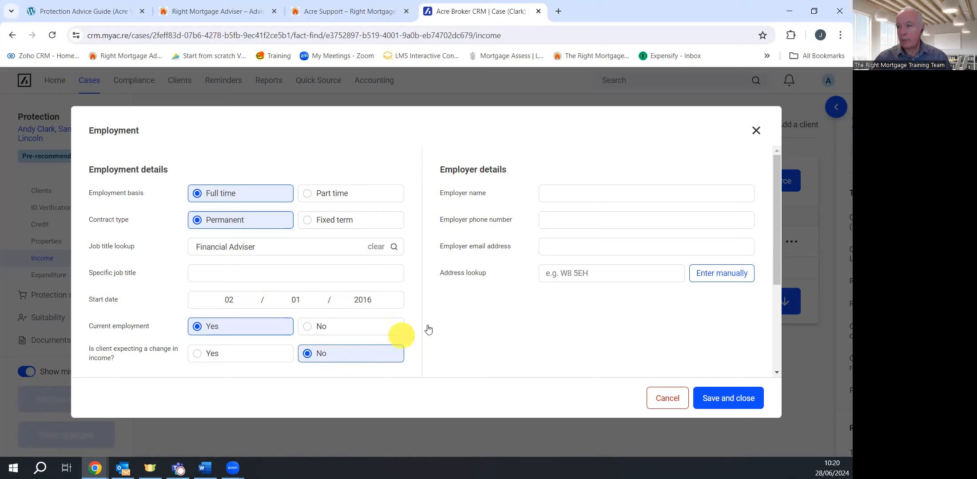
Enter employer TRM and pick the Right Mortgage & Protection Network address for postcode B93 0NH
left_click(594, 199)
type("TR")
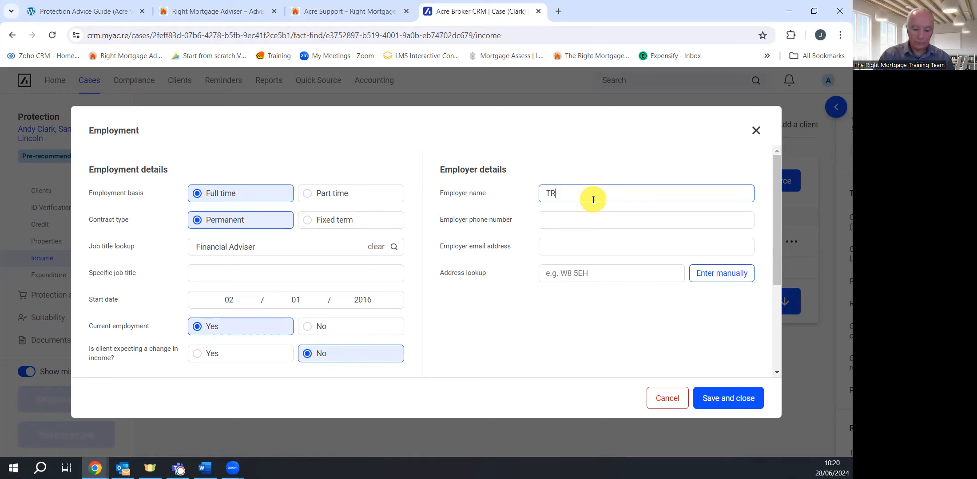
type("M")
left_click(592, 275)
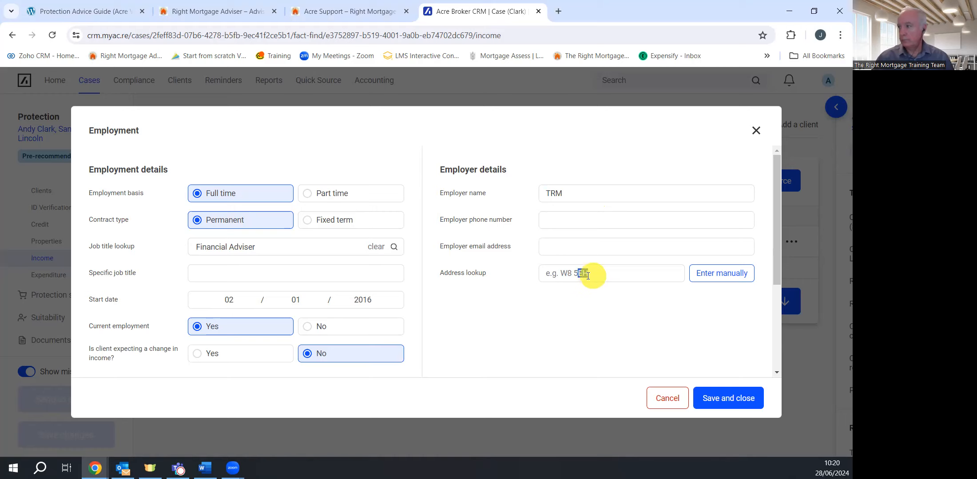
left_click(582, 273)
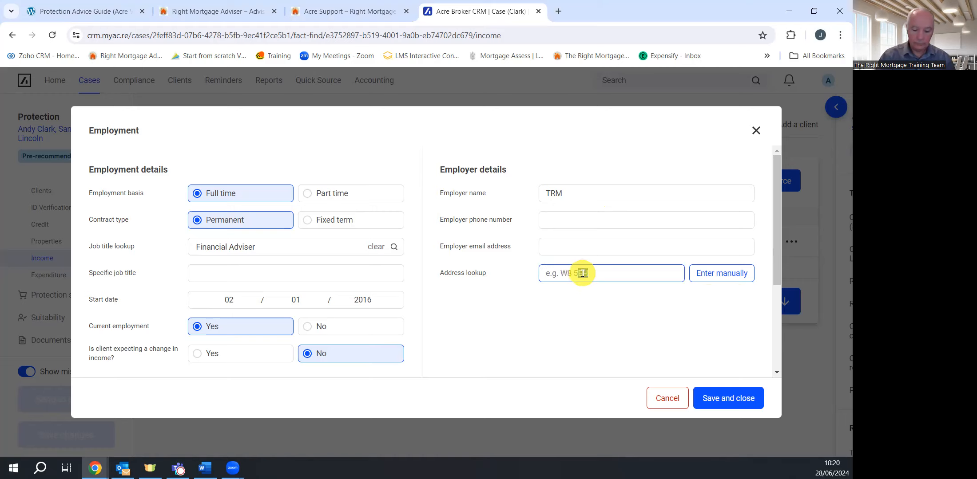
scroll(581, 272, "down", 3)
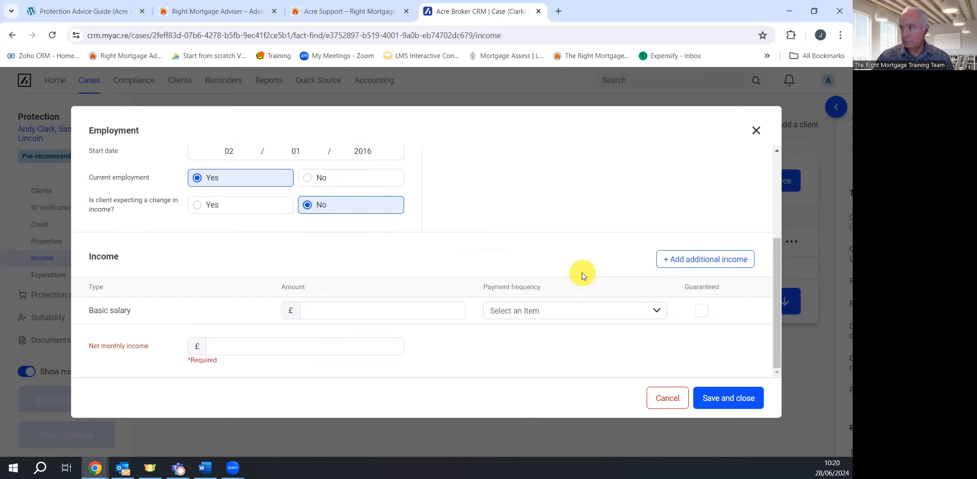
scroll(668, 259, "up", 3)
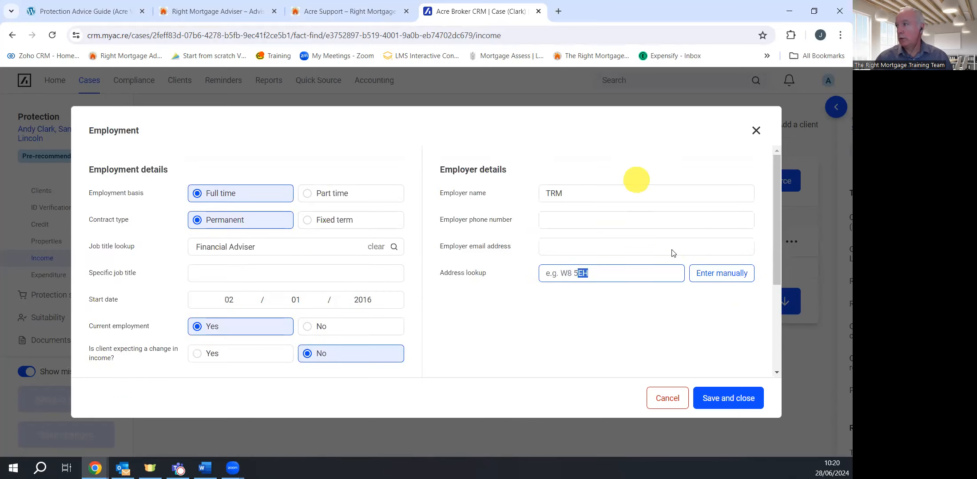
left_click(709, 276)
left_click(749, 280)
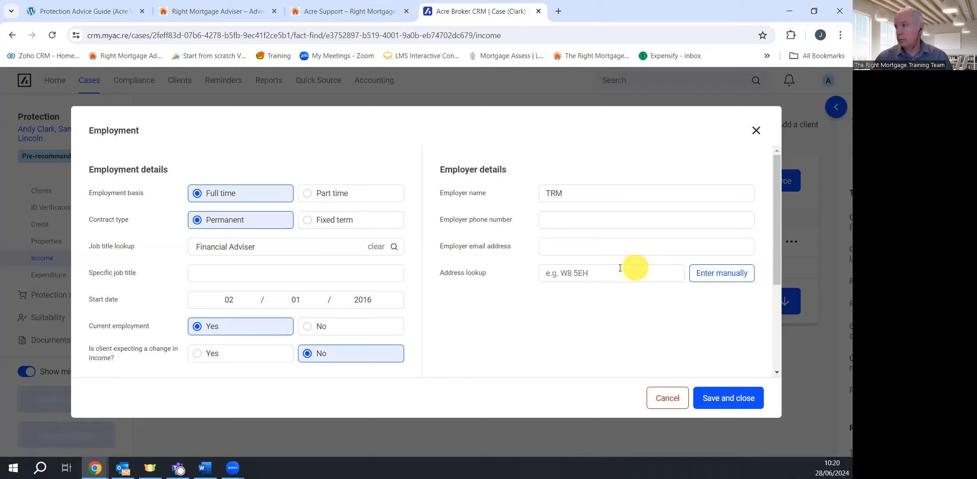
type("B94")
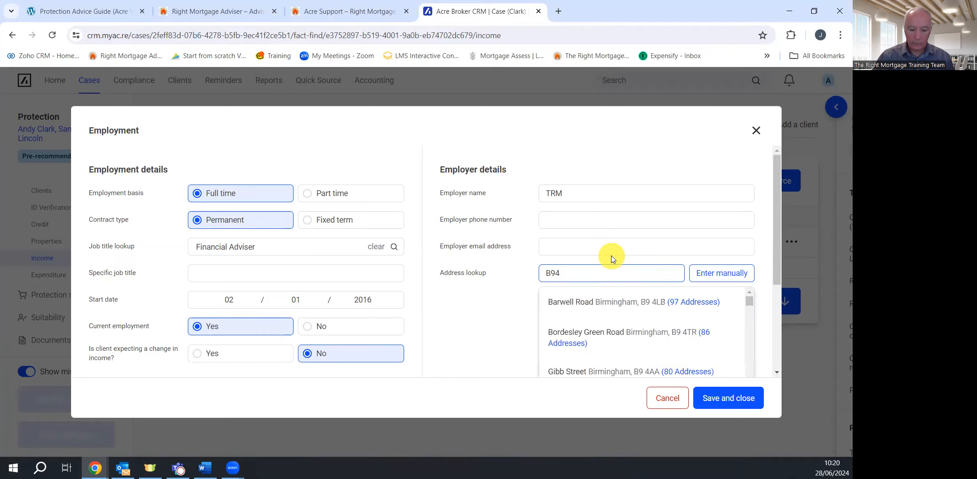
key("BackSpace")
type("3")
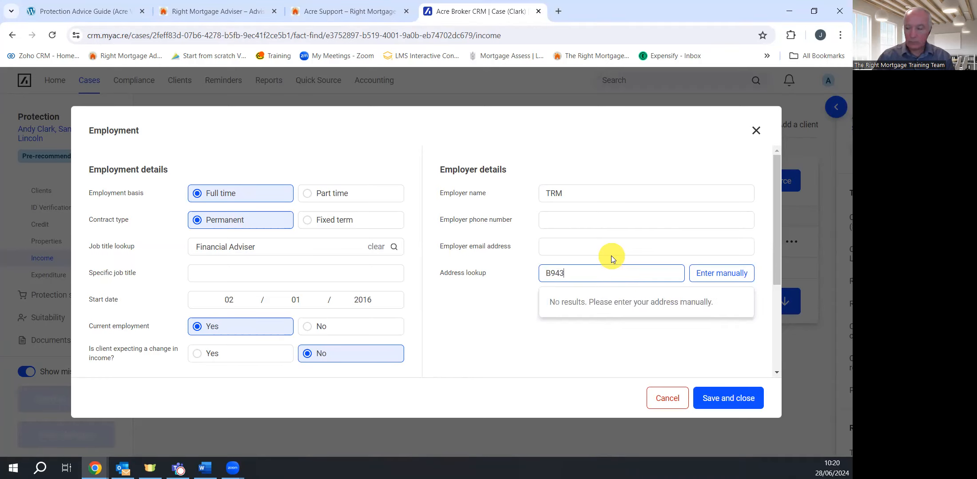
key("BackSpace")
key("BackSpace")
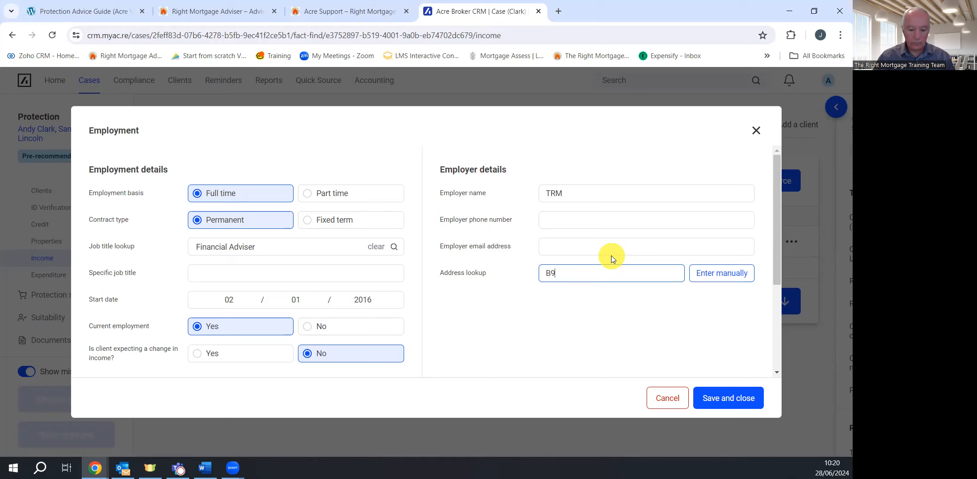
type("3 nh")
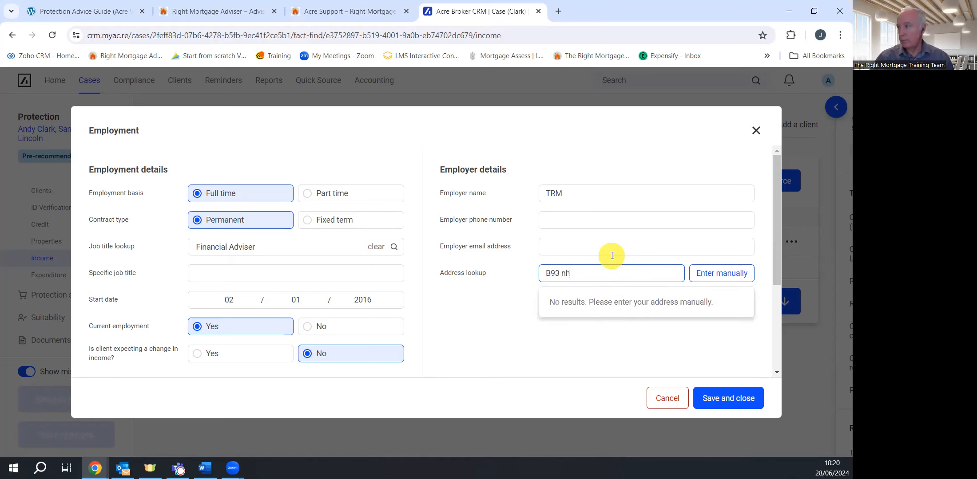
key("BackSpace")
key("BackSpace")
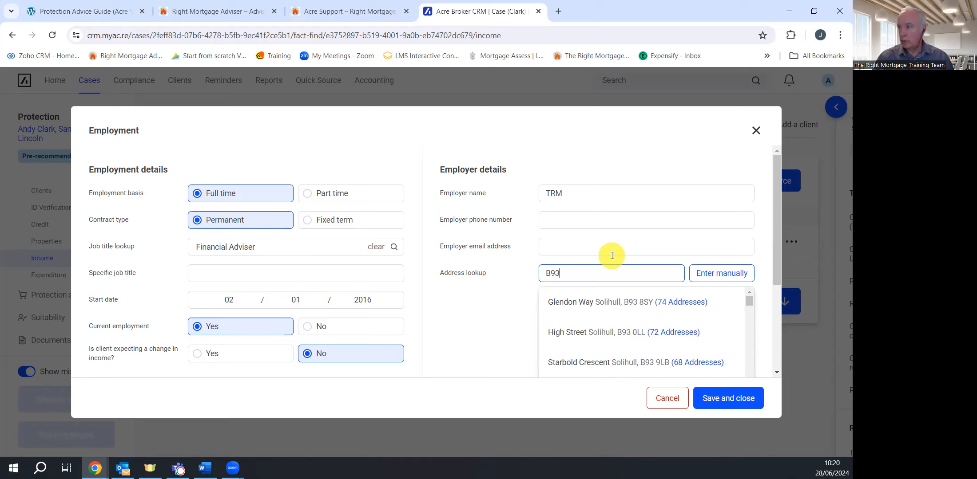
type("0NH")
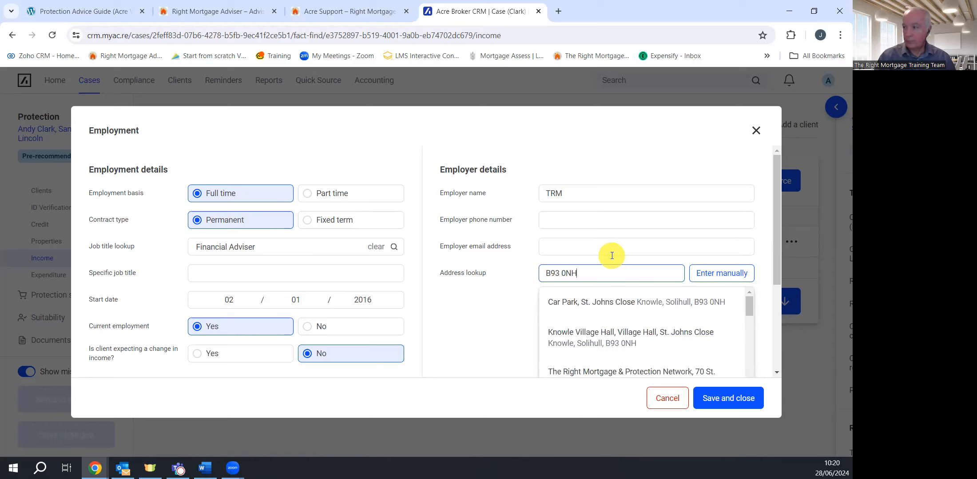
left_click(611, 373)
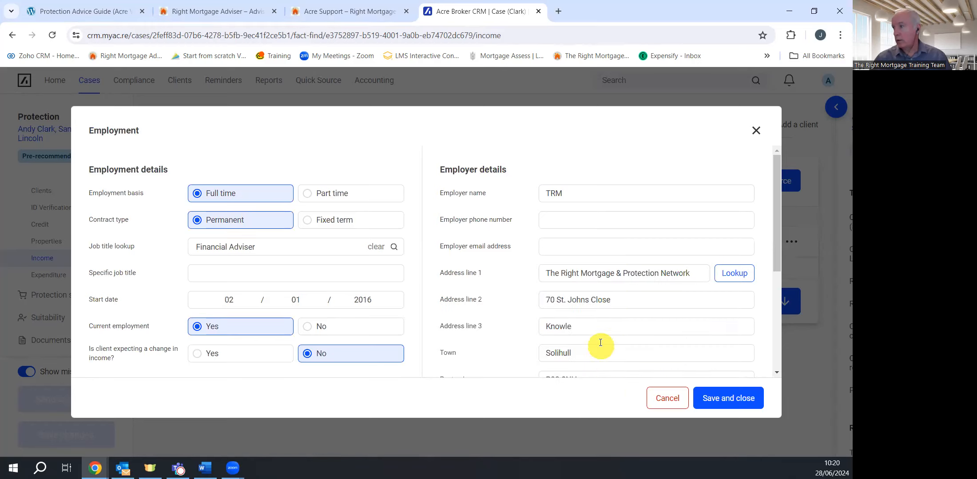
Enter a guaranteed £40,000 annual basic salary and £2,600 net monthly income, then save the employment
scroll(580, 306, "down", 5)
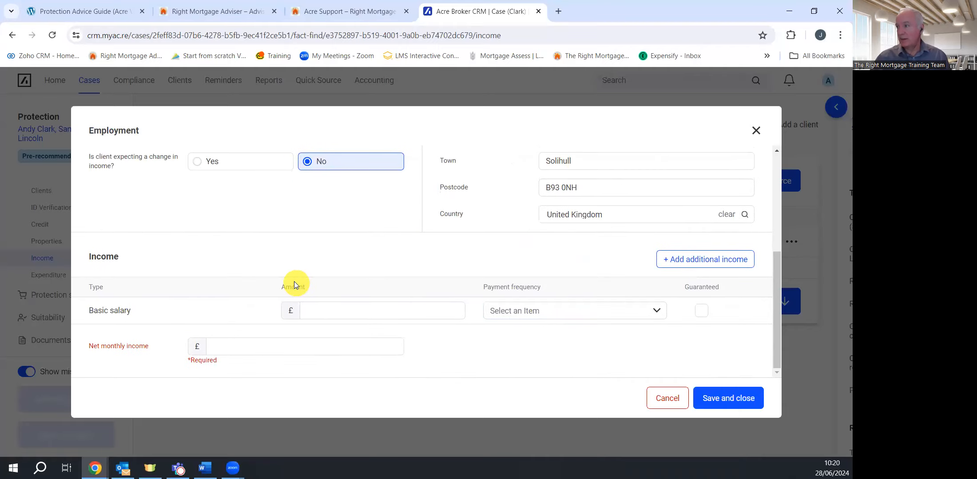
left_click(318, 317)
type("400000")
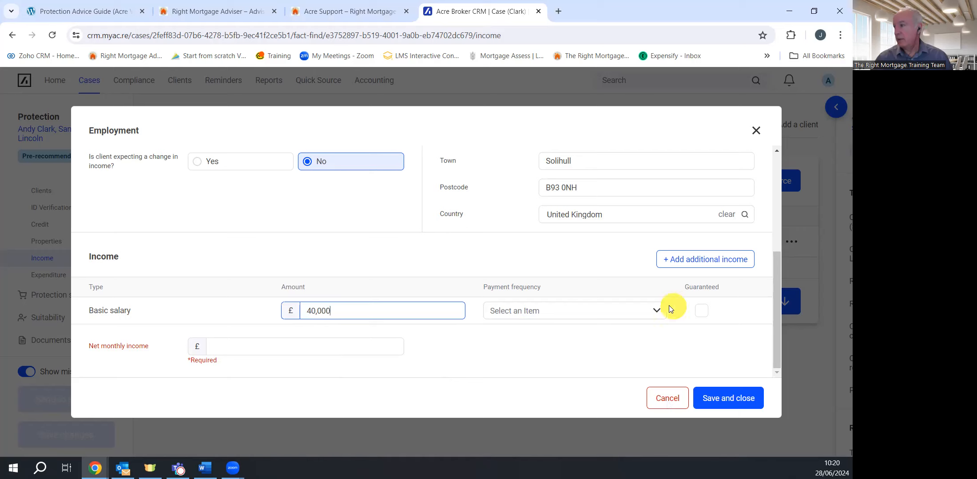
left_click(654, 311)
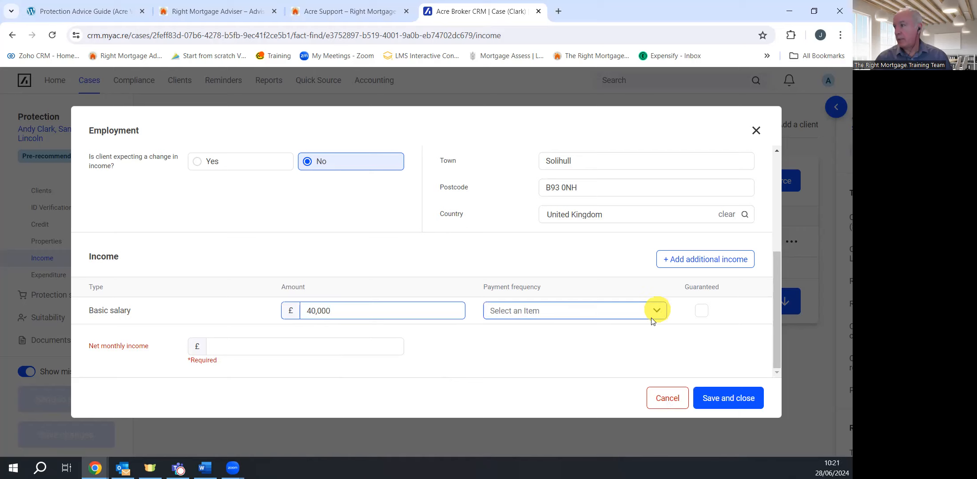
left_click(544, 356)
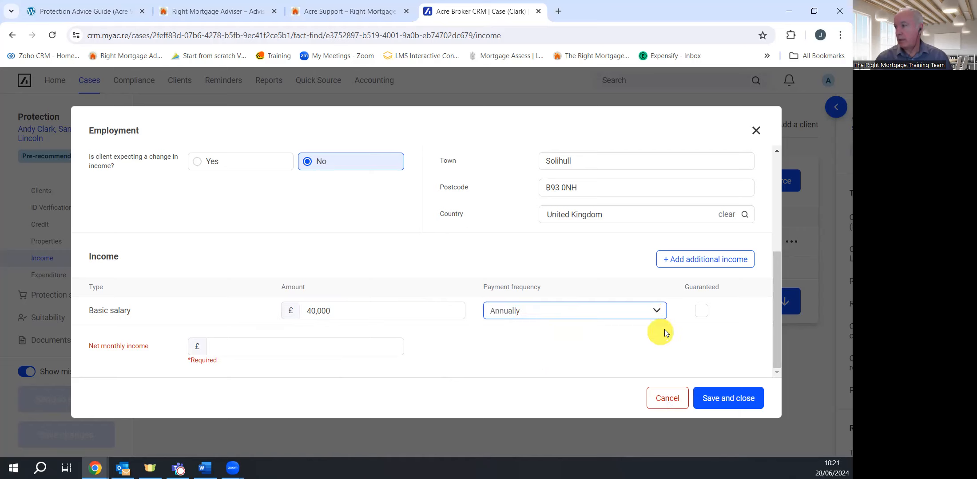
left_click(703, 312)
left_click(247, 347)
type("2600")
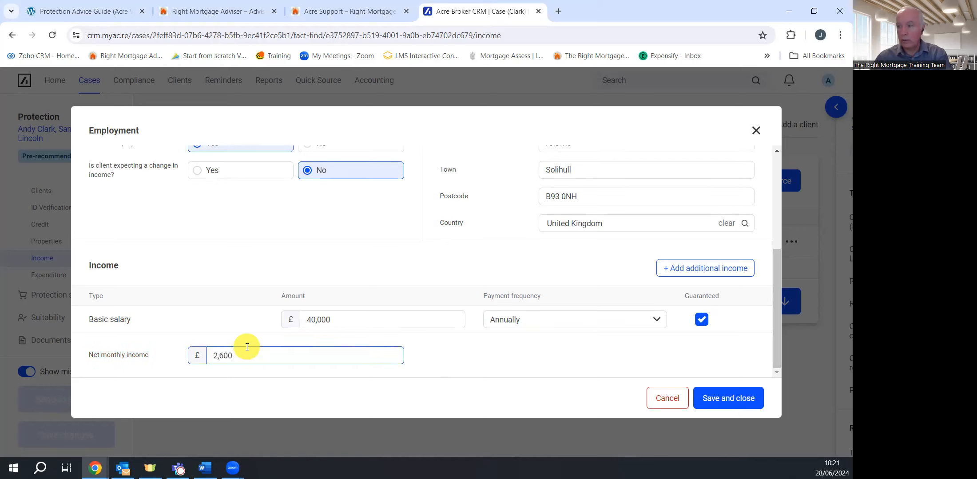
left_click(721, 411)
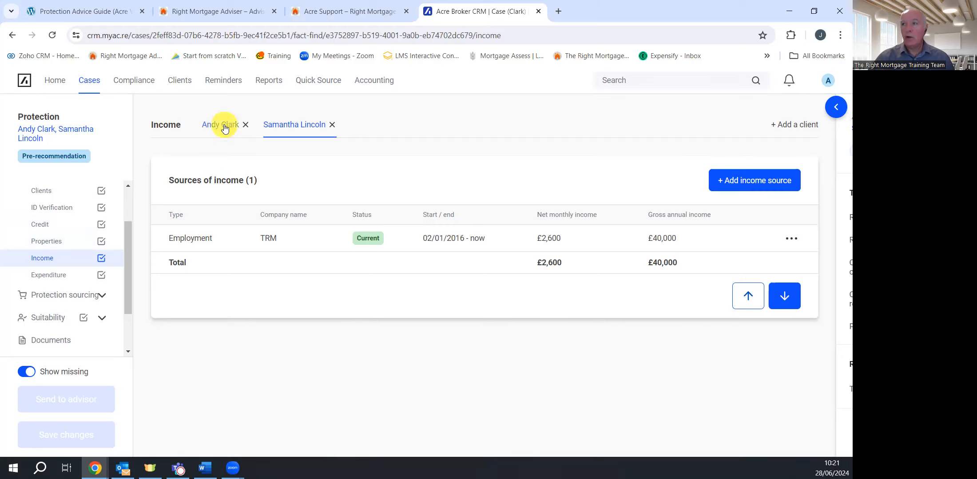
Go to the fact find's Properties section
left_click(44, 241)
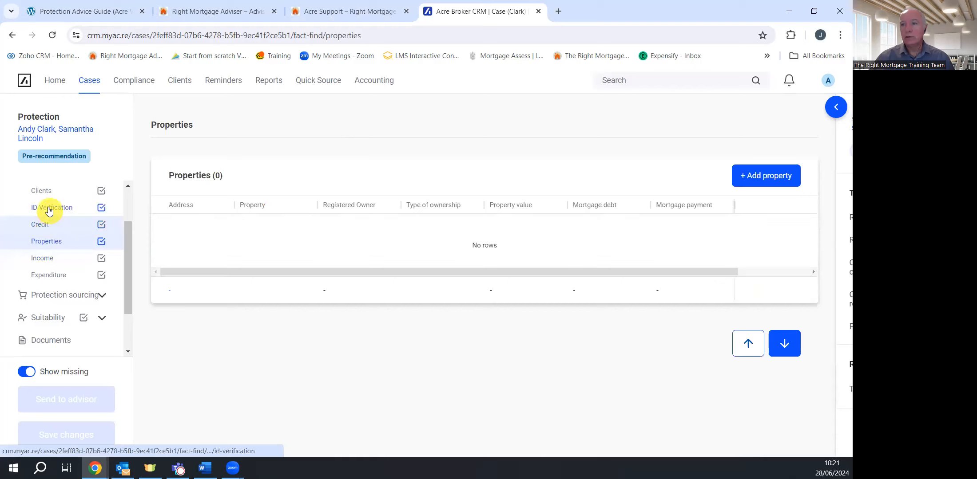
Look through the clients' personal information and Current Address options, then return to the Income page
left_click(43, 191)
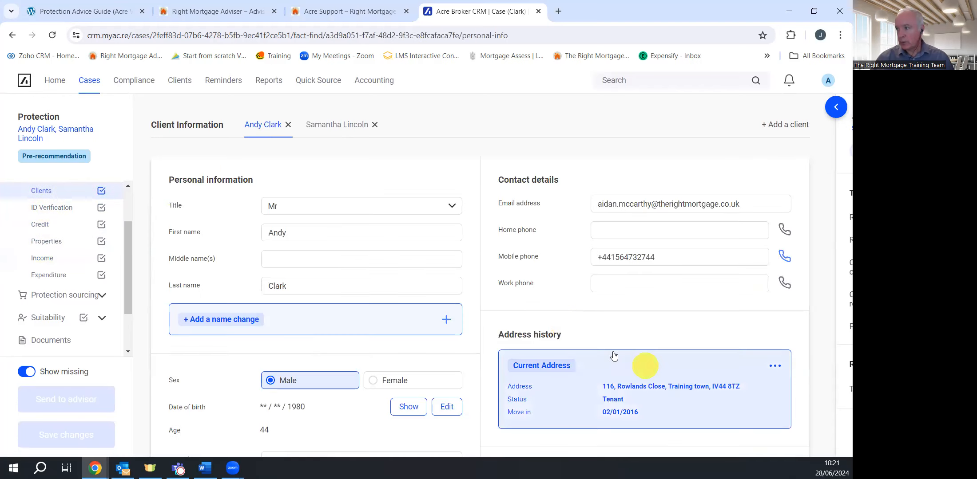
scroll(598, 332, "down", 1)
scroll(597, 333, "down", 3)
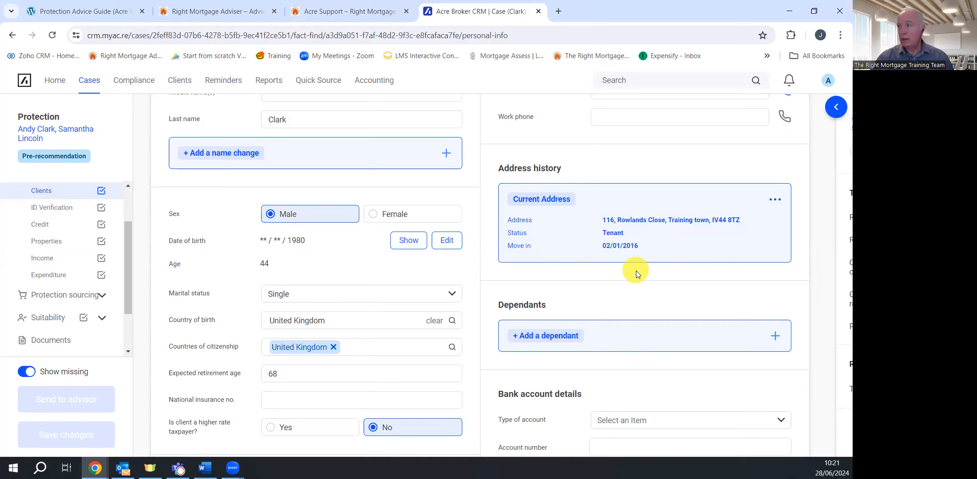
left_click(775, 200)
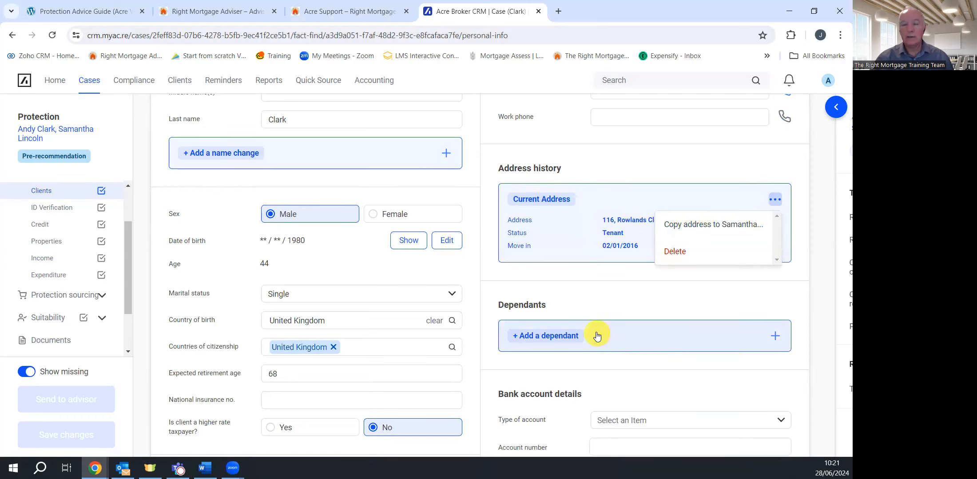
scroll(607, 306, "up", 1)
scroll(608, 306, "up", 4)
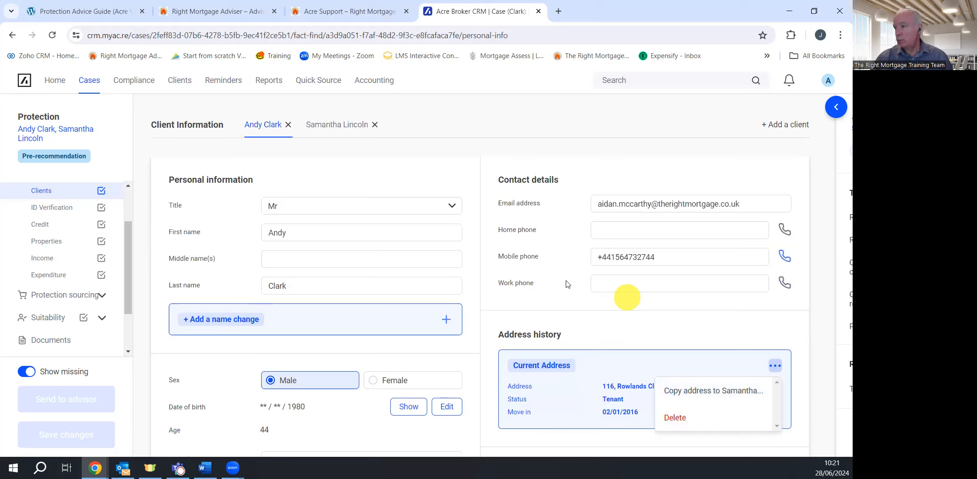
left_click(46, 260)
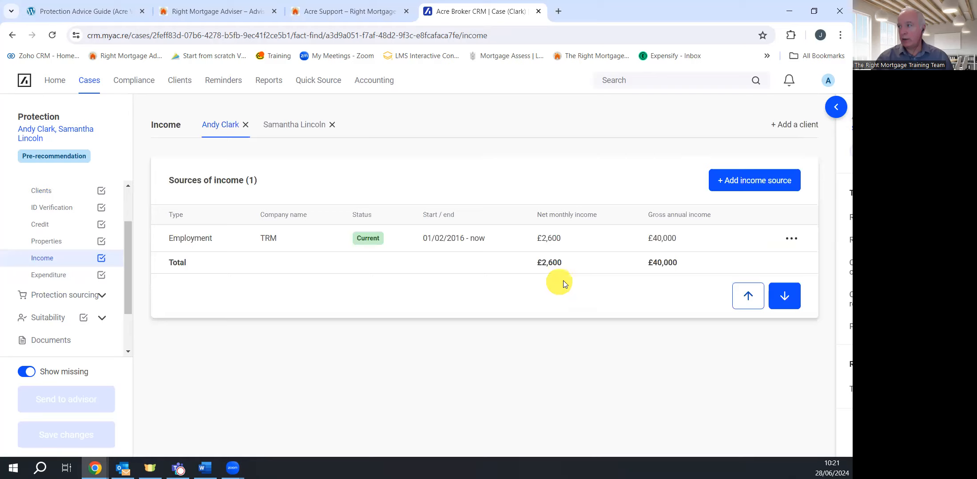
Check the available income source types without adding one, then go to the Expenditure section
left_click(768, 183)
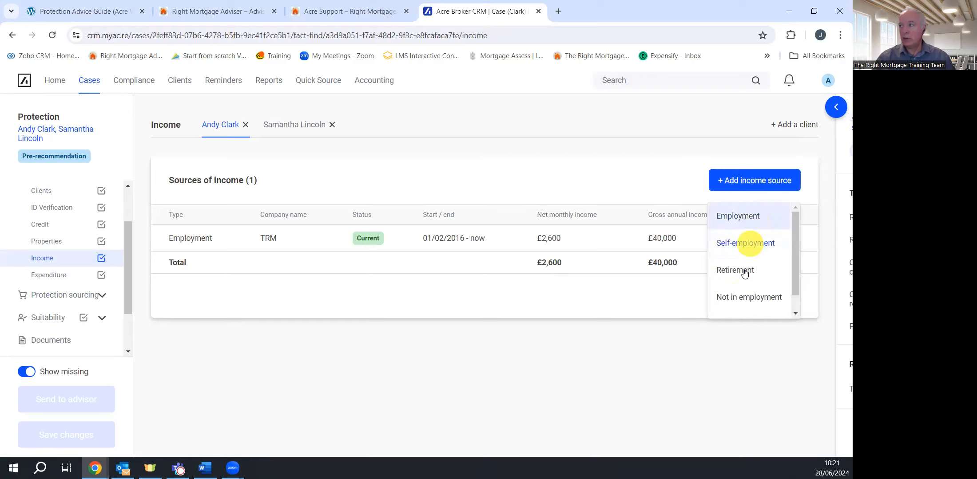
scroll(756, 282, "down", 1)
scroll(757, 281, "up", 1)
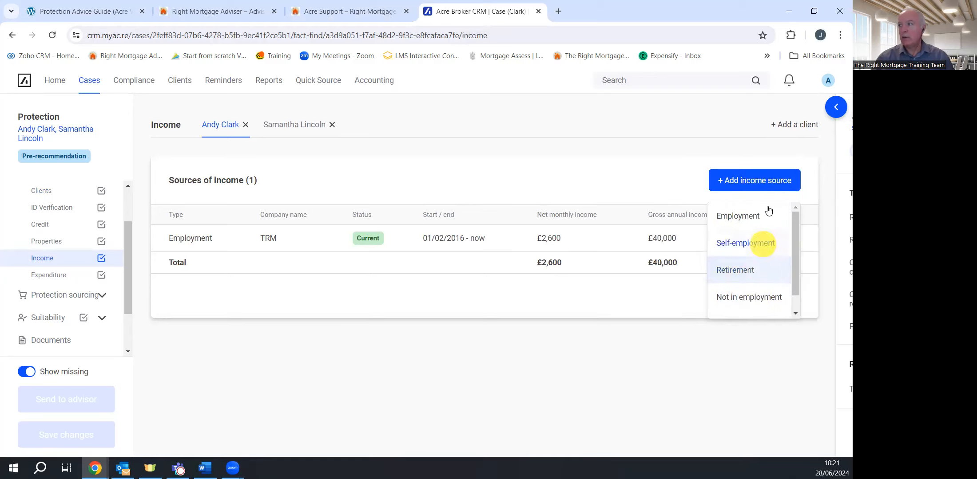
left_click(635, 186)
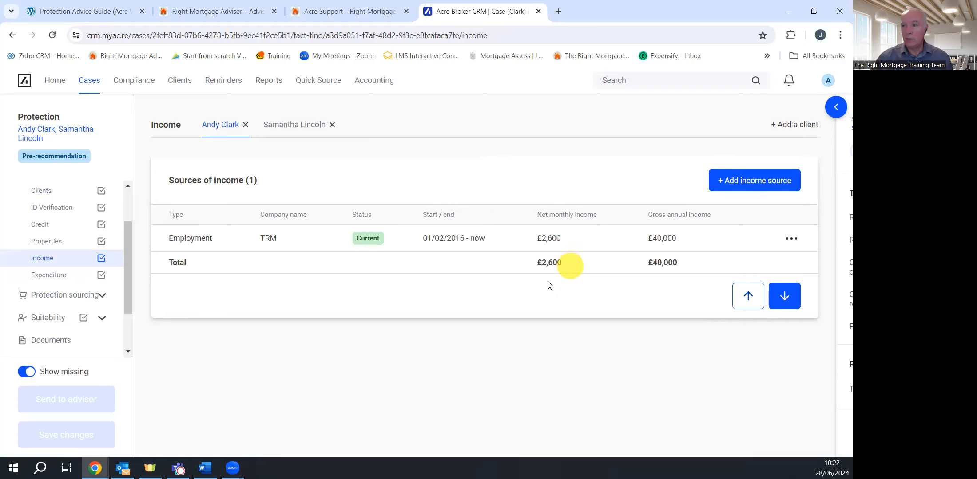
left_click(59, 277)
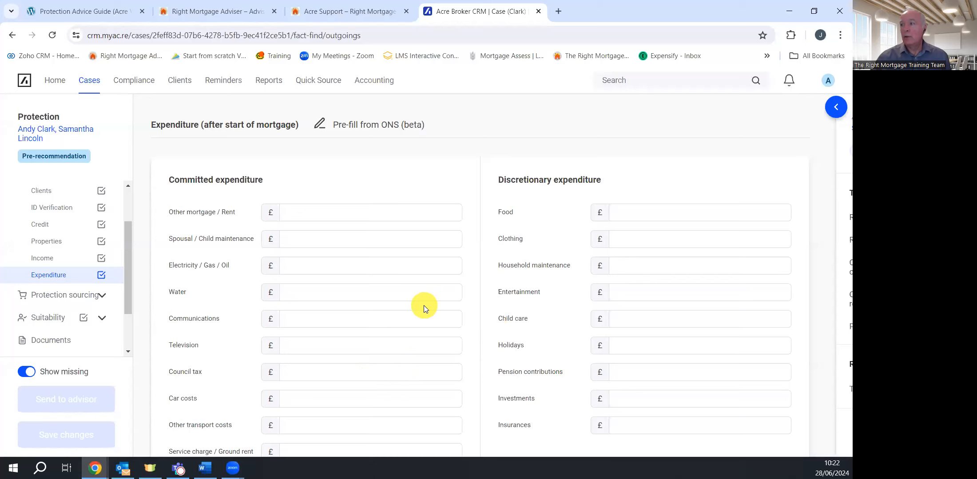
Save the expenditure figures, then go to Income and back to Expenditure
scroll(423, 306, "down", 1)
scroll(424, 304, "down", 1)
scroll(421, 296, "up", 2)
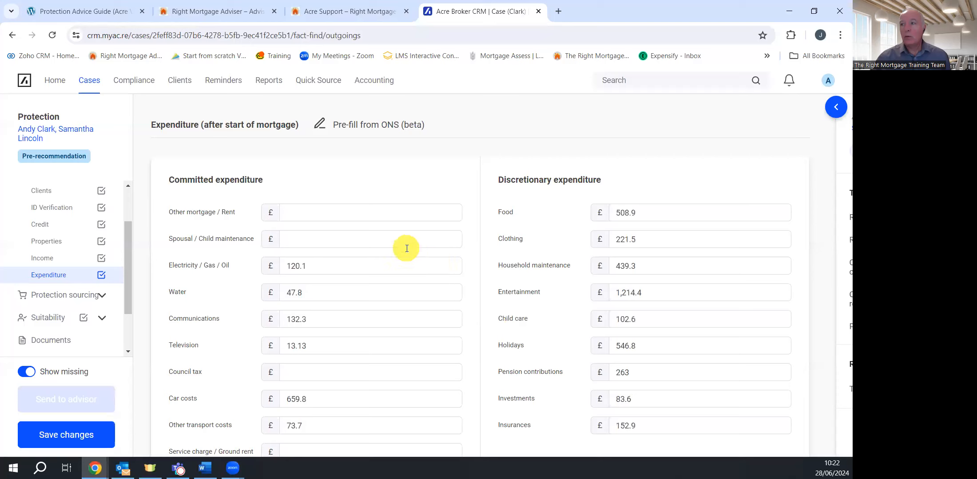
left_click(71, 435)
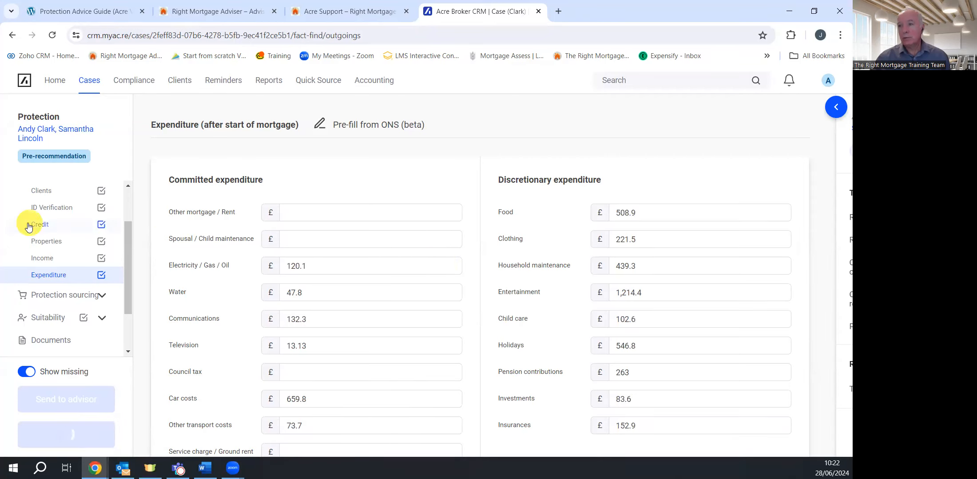
left_click(57, 261)
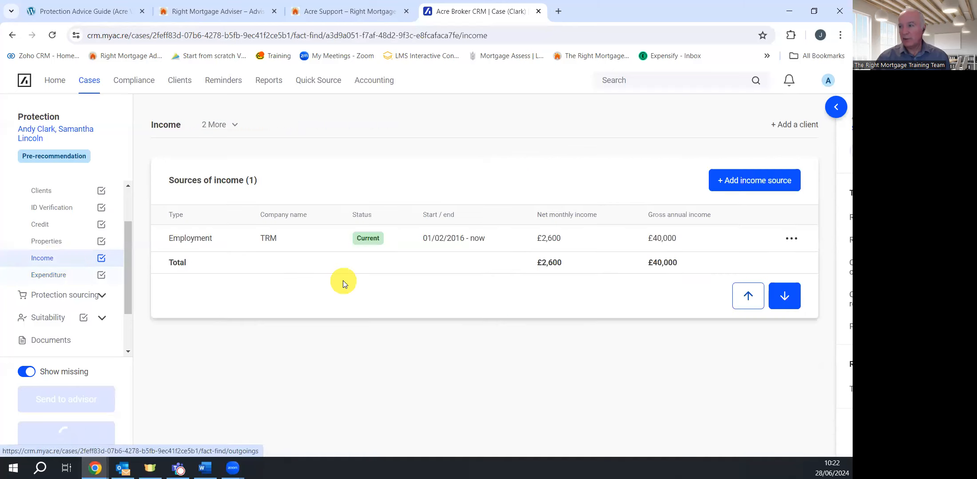
left_click(56, 277)
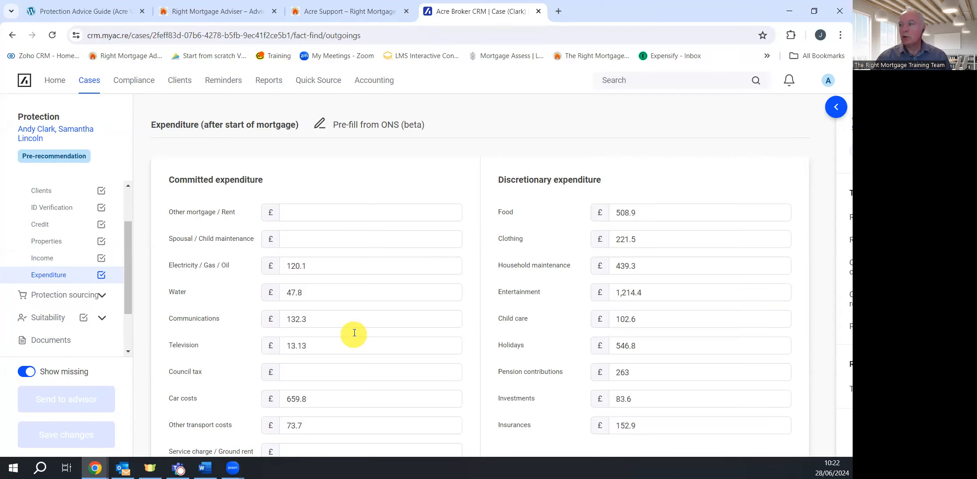
Clear the 102.6 Child care amount so that line is blank
scroll(353, 332, "down", 2)
scroll(354, 326, "up", 2)
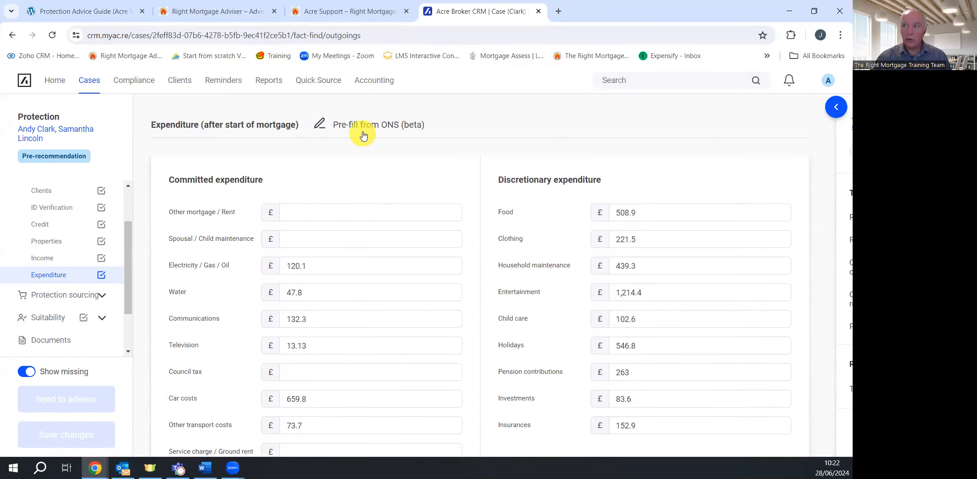
scroll(404, 313, "down", 2)
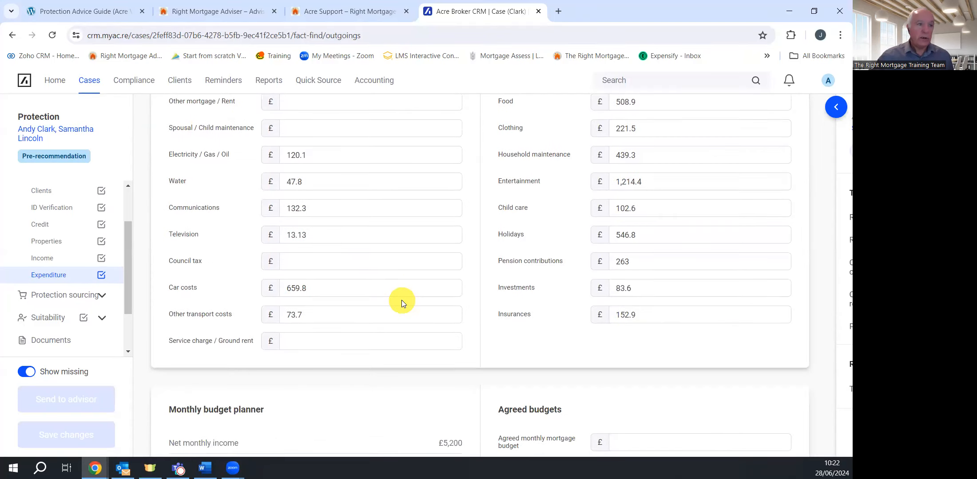
left_click_drag(664, 207, 605, 218)
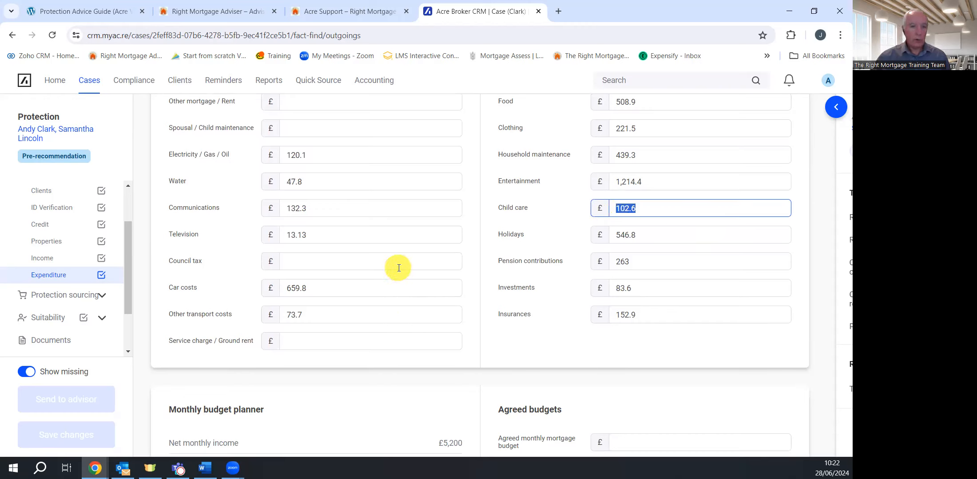
key("BackSpace")
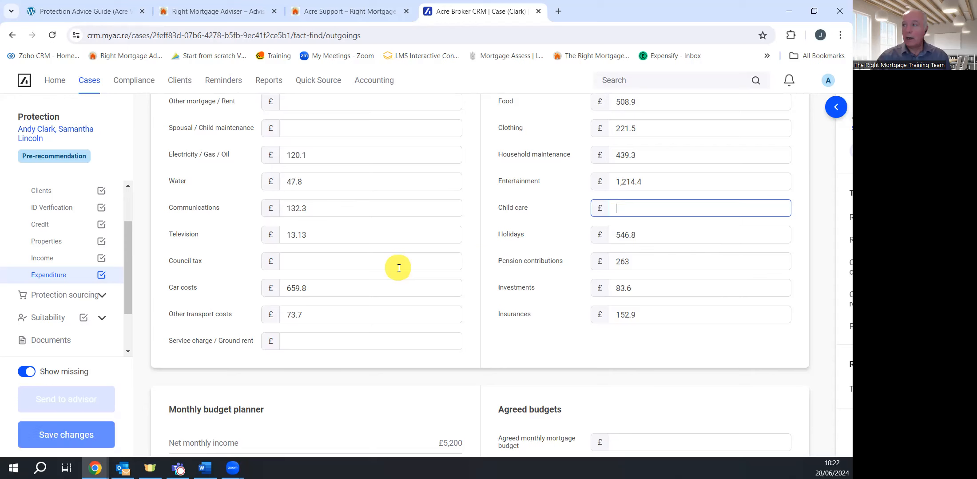
scroll(358, 358, "down", 4)
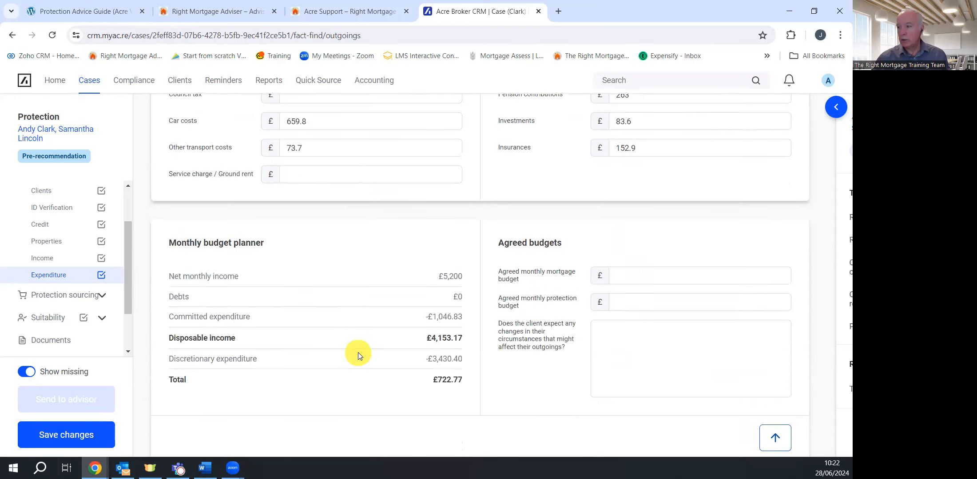
scroll(444, 354, "up", 6)
Reduce Food to 400, and set Clothing and Household maintenance to 150 each
left_click(619, 194)
type("400")
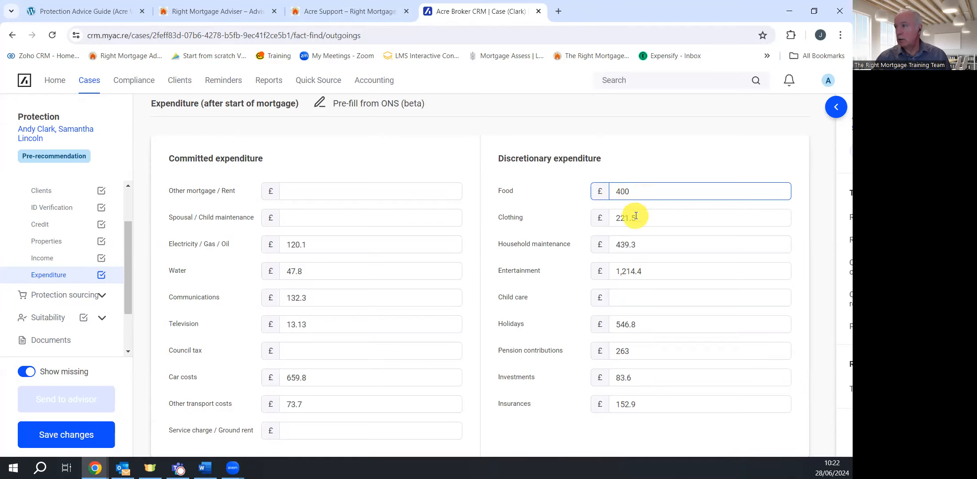
left_click(626, 215)
type("150")
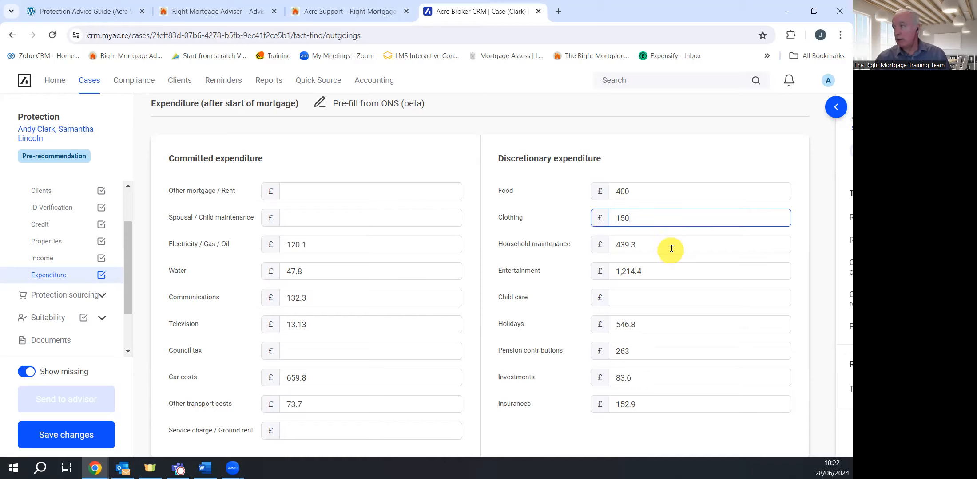
left_click(585, 246)
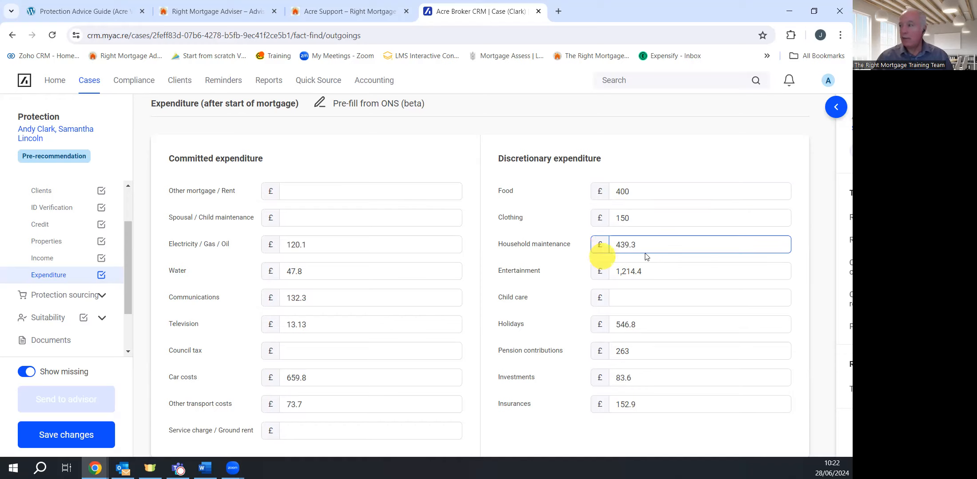
left_click_drag(646, 245, 612, 248)
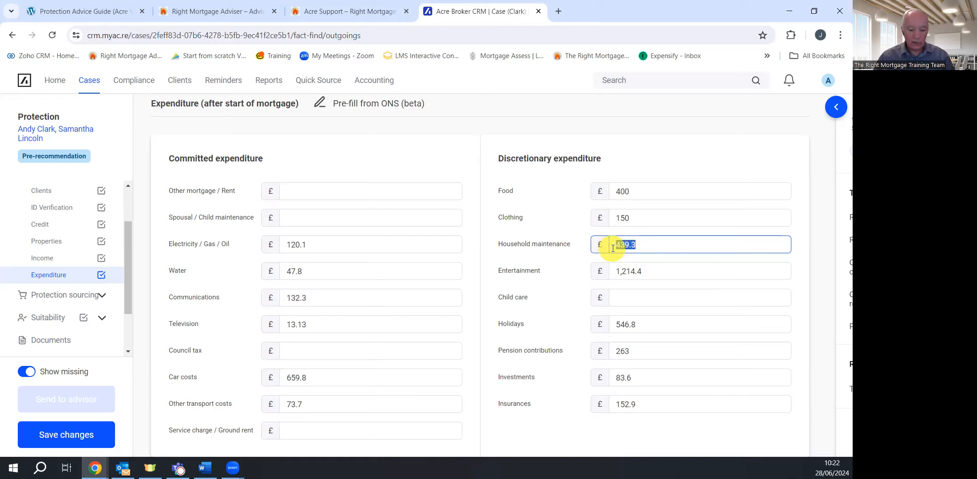
type("4")
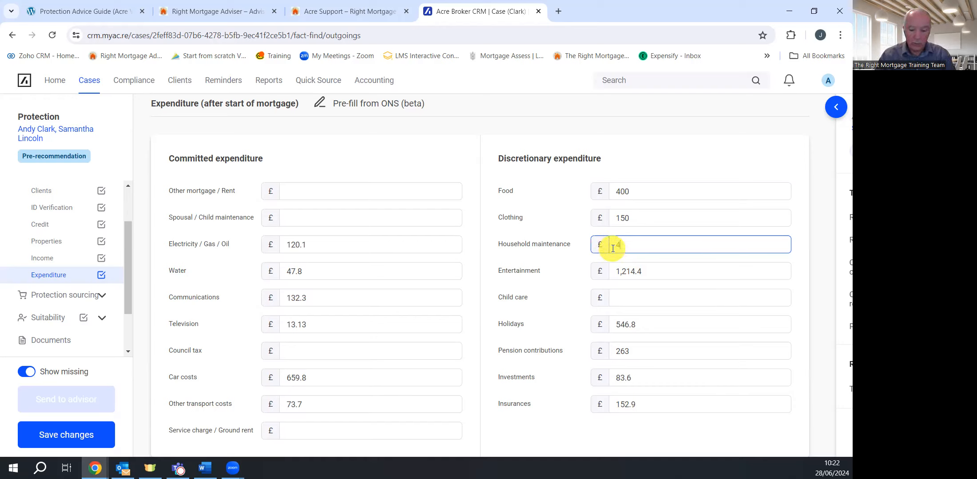
key("BackSpace")
key("BackSpace")
key("BackSpace")
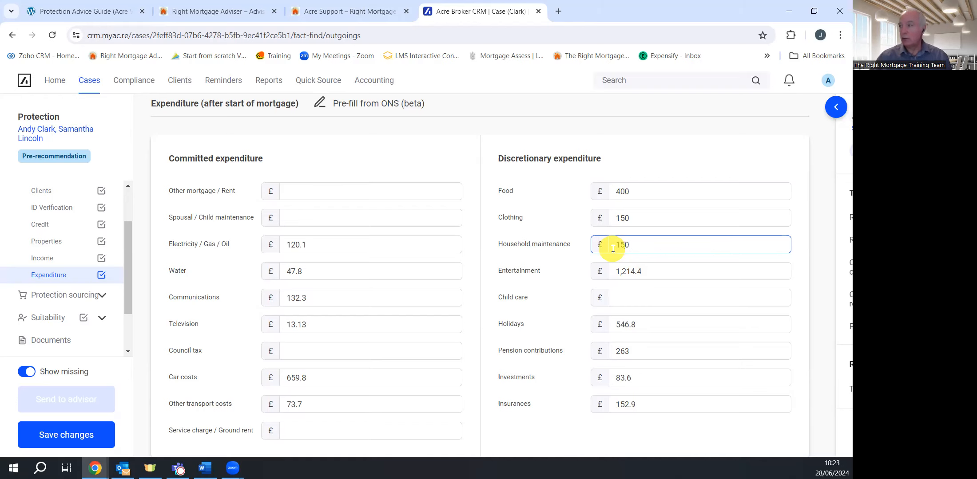
scroll(506, 285, "down", 6)
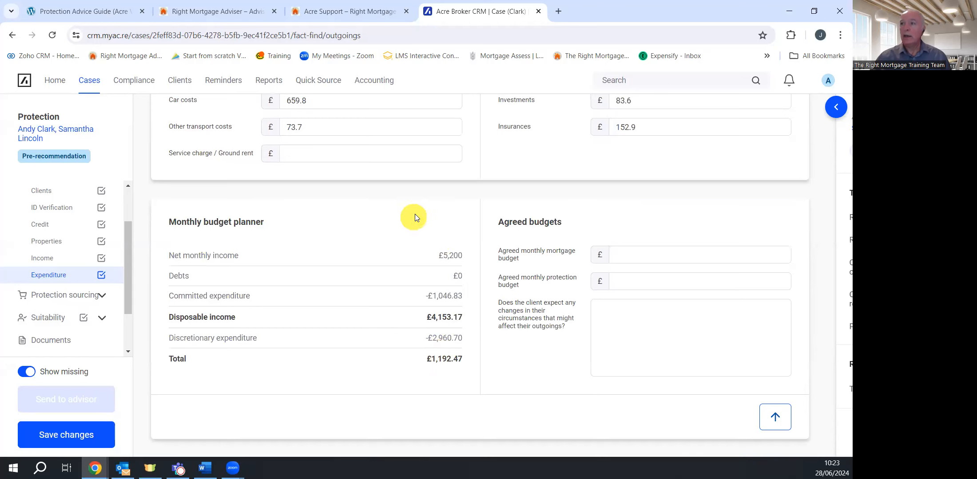
scroll(418, 213, "up", 6)
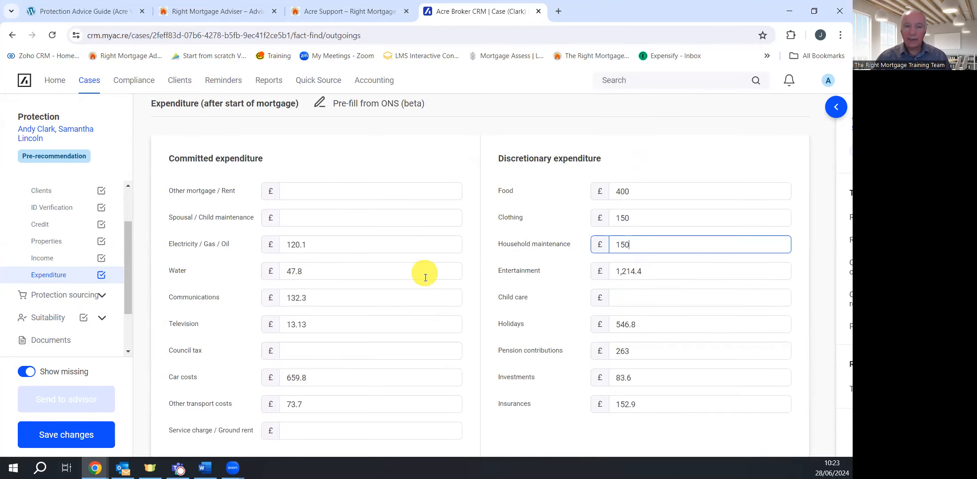
scroll(422, 284, "down", 6)
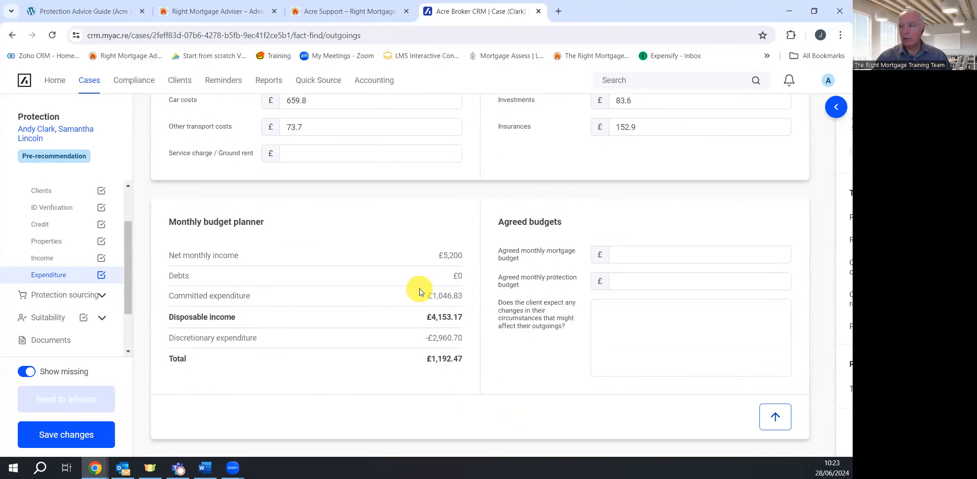
left_click(639, 283)
Set the protection budget to 100, note 'kdkjnvjvkkvfk' for expected circumstance changes, and save
type("100")
left_click(635, 314)
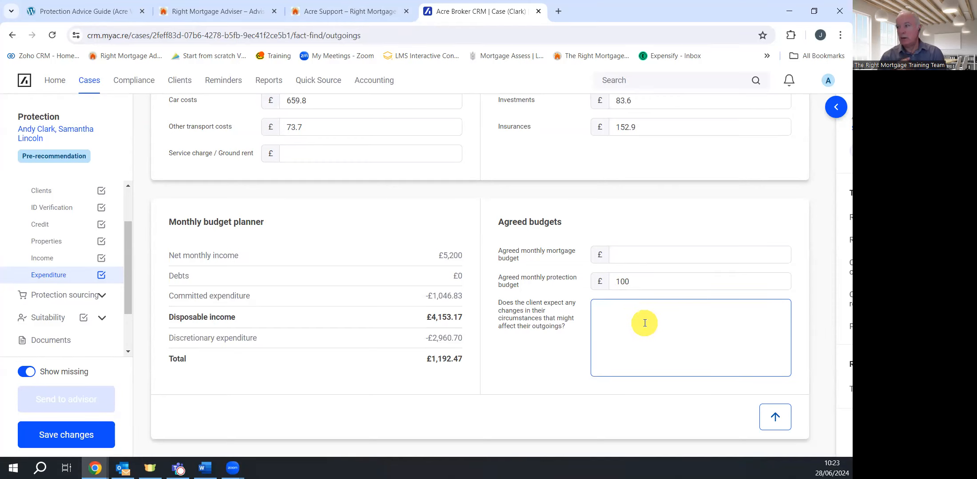
type("kdkjnvjvkkvfk")
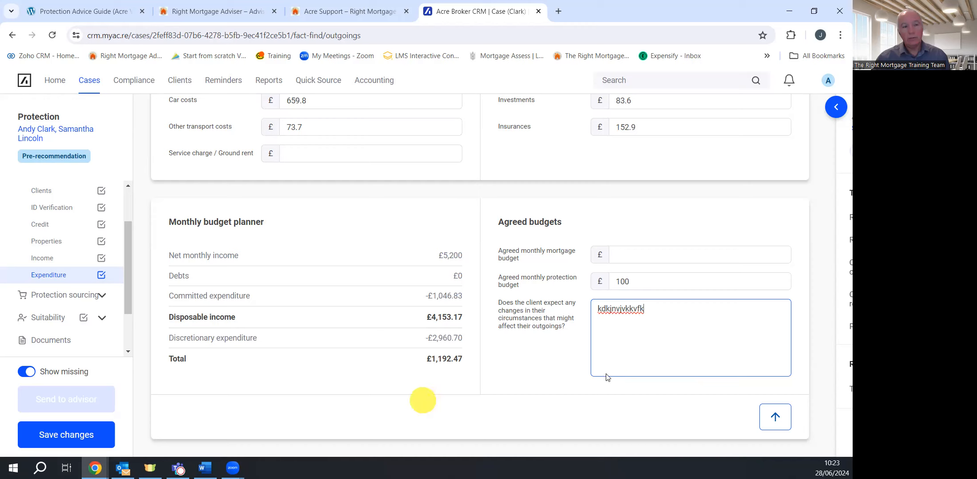
left_click(81, 440)
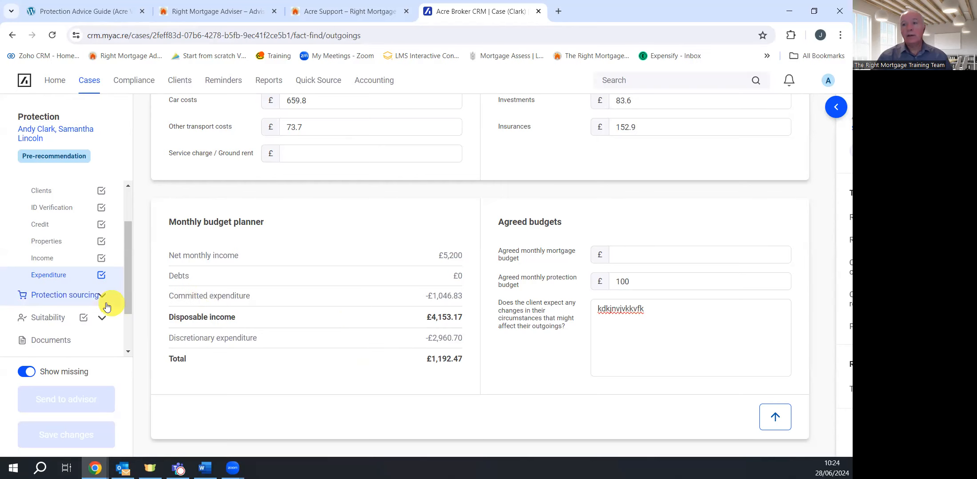
Expand Protection sourcing and open Pre-qualification, scrolled up to Protection needs
scroll(107, 306, "down", 2)
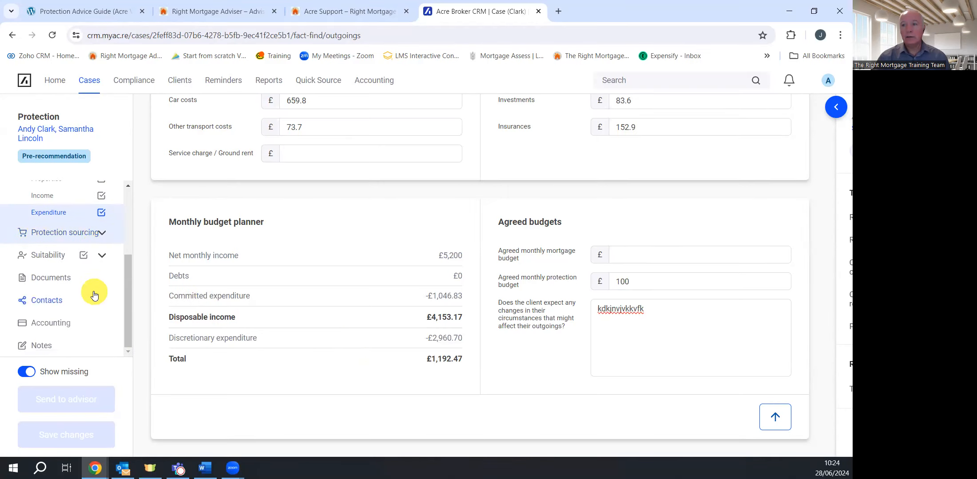
left_click(102, 234)
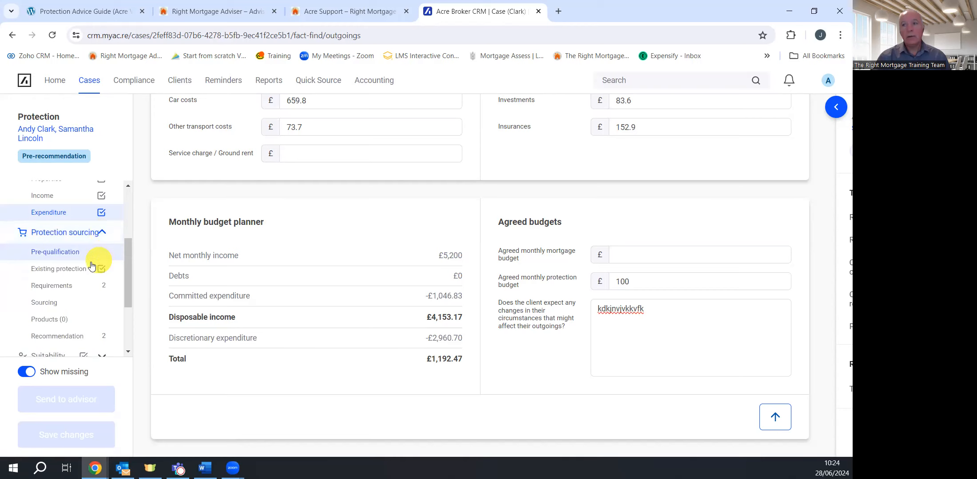
left_click(61, 255)
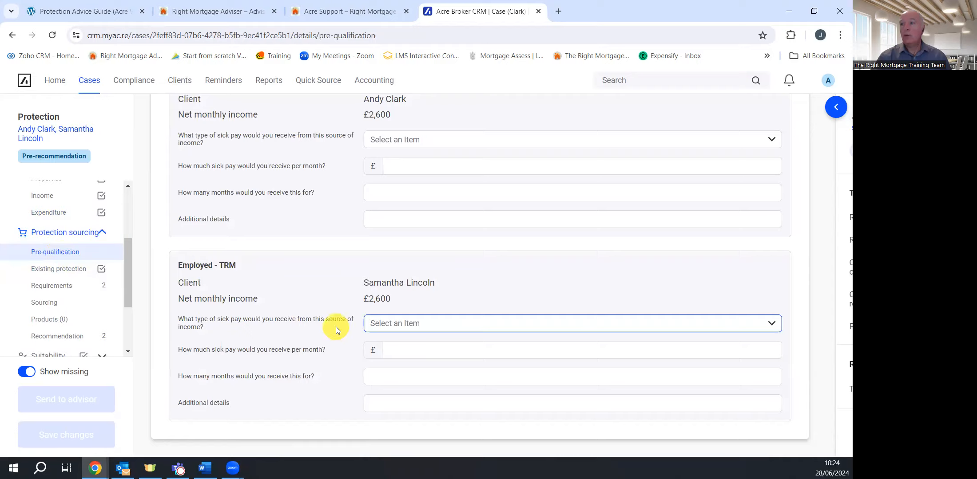
scroll(336, 326, "up", 4)
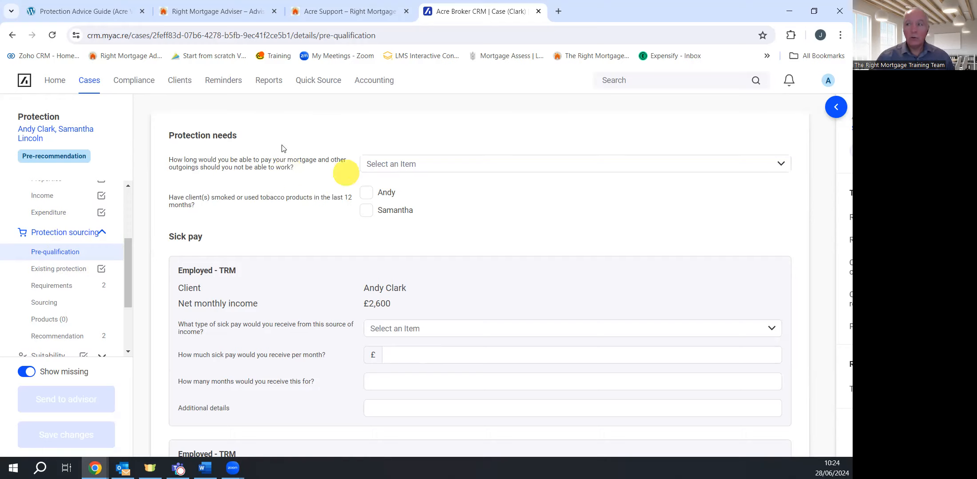
Answer 'One to three months' for covering outgoings and mark both clients as recent tobacco users
left_click(662, 168)
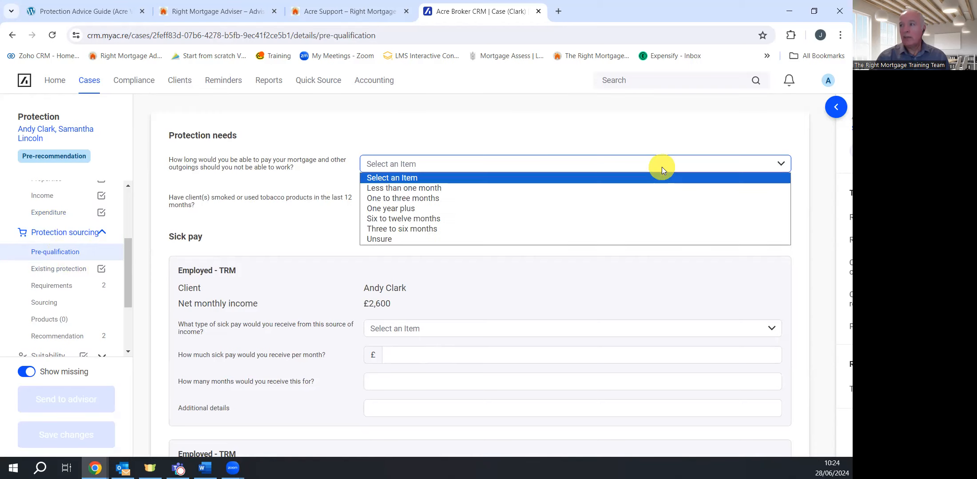
left_click(462, 198)
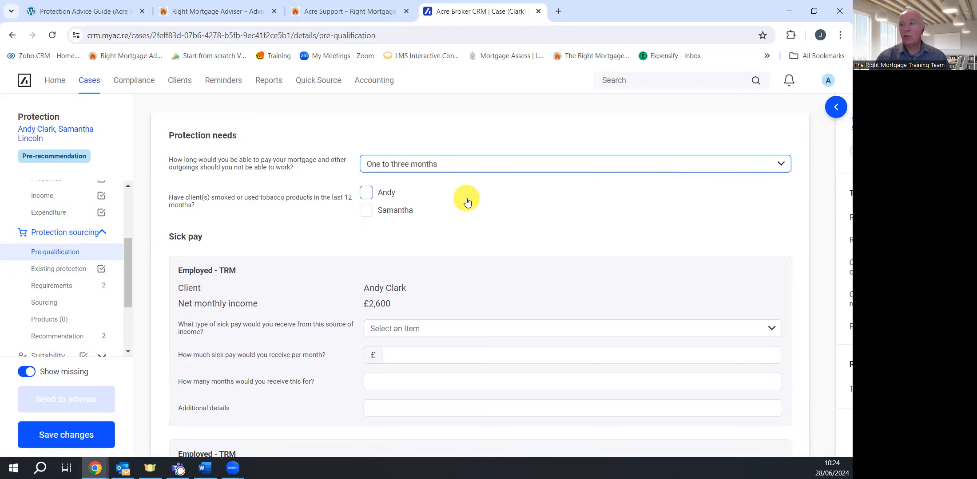
left_click(383, 194)
left_click(374, 212)
scroll(451, 357, "down", 3)
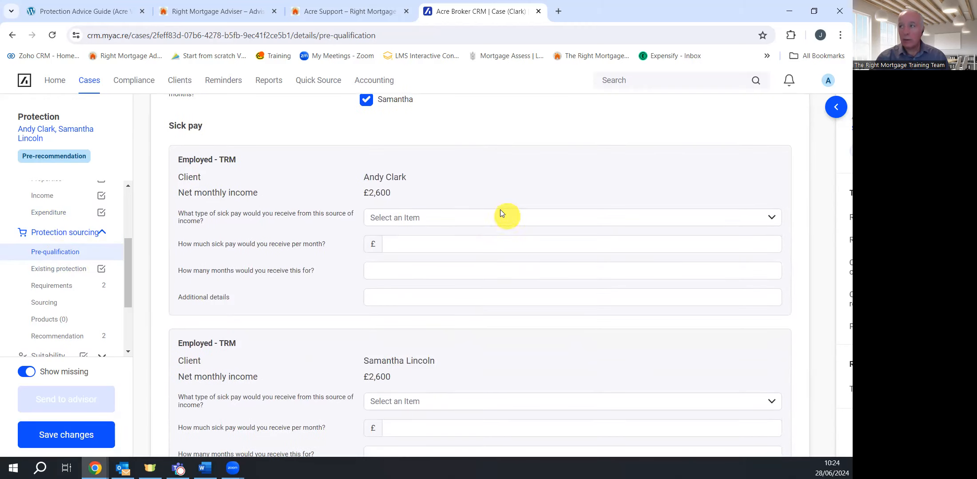
scroll(498, 210, "up", 3)
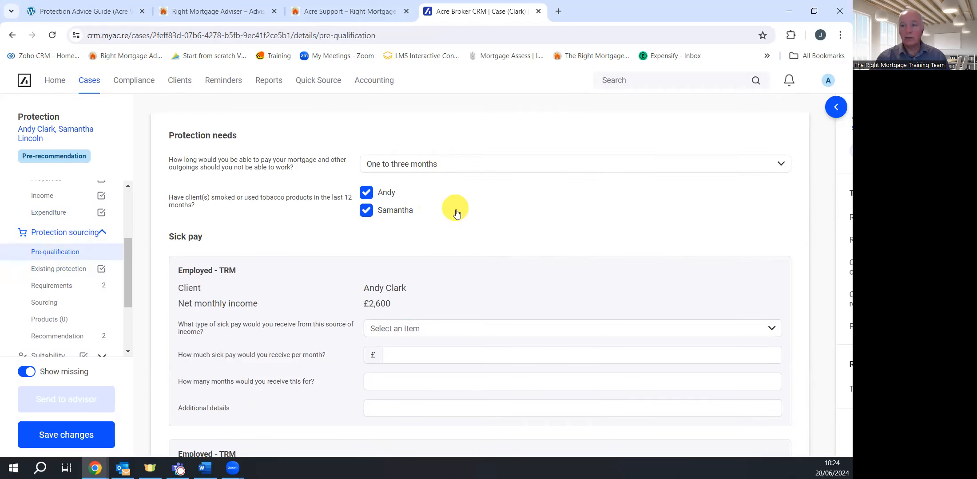
scroll(456, 214, "down", 5)
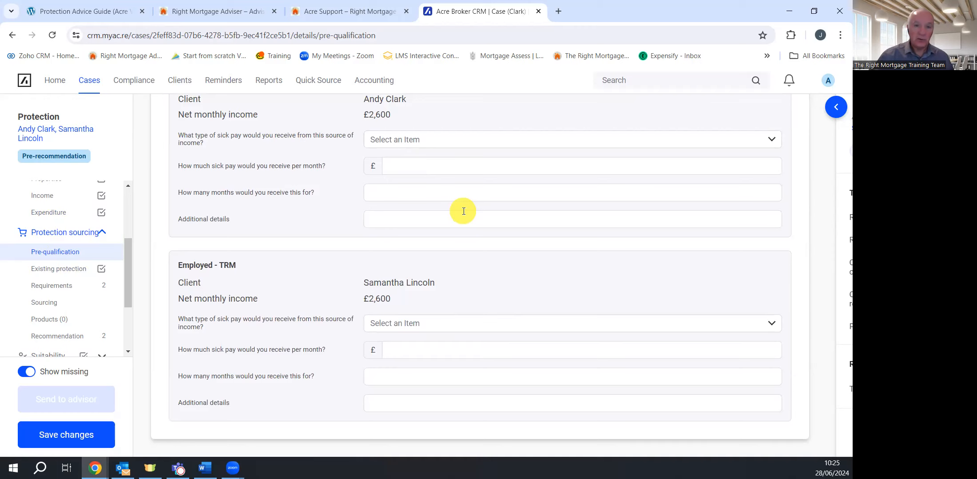
scroll(444, 208, "up", 5)
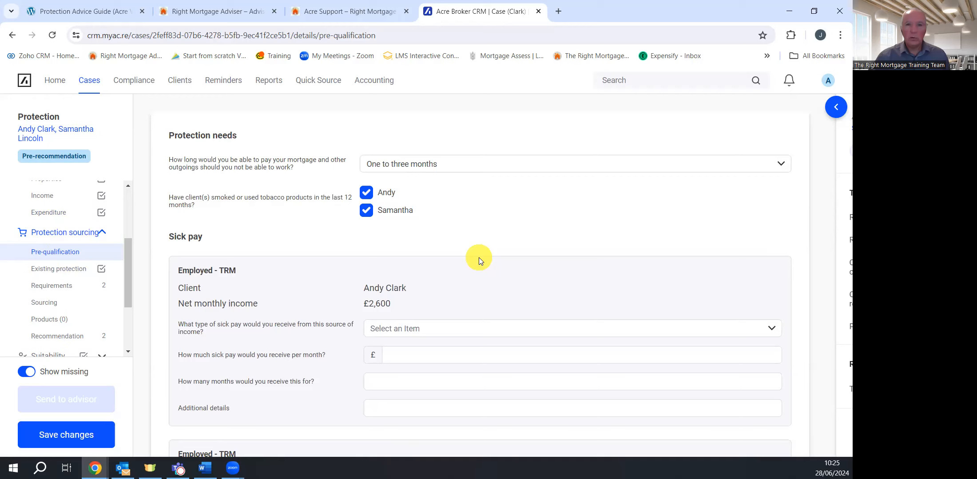
scroll(496, 263, "down", 1)
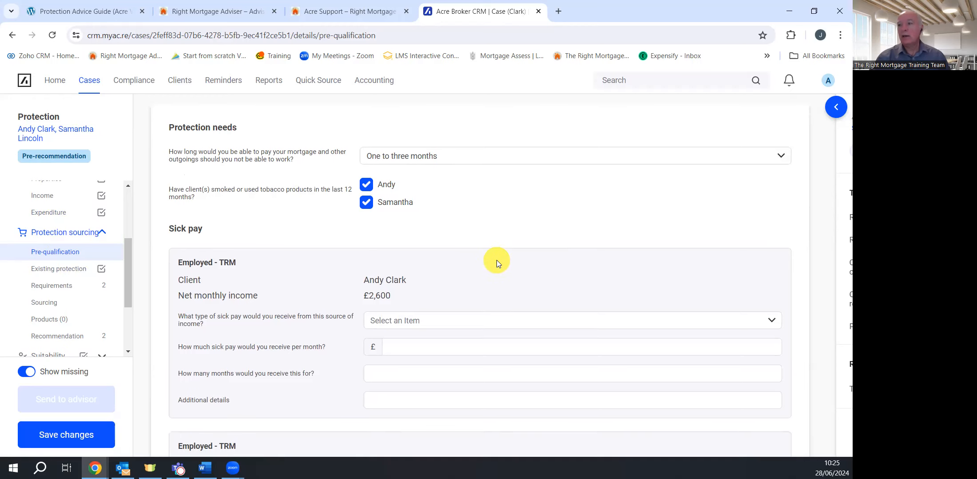
scroll(496, 259, "down", 3)
Give the first client Employer sick pay of £2,600 a month for 3 months
left_click(447, 222)
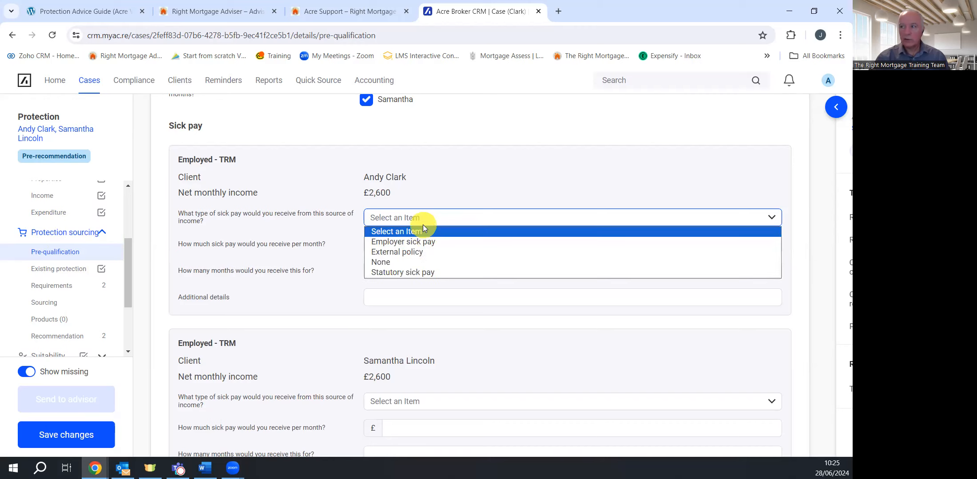
left_click(467, 169)
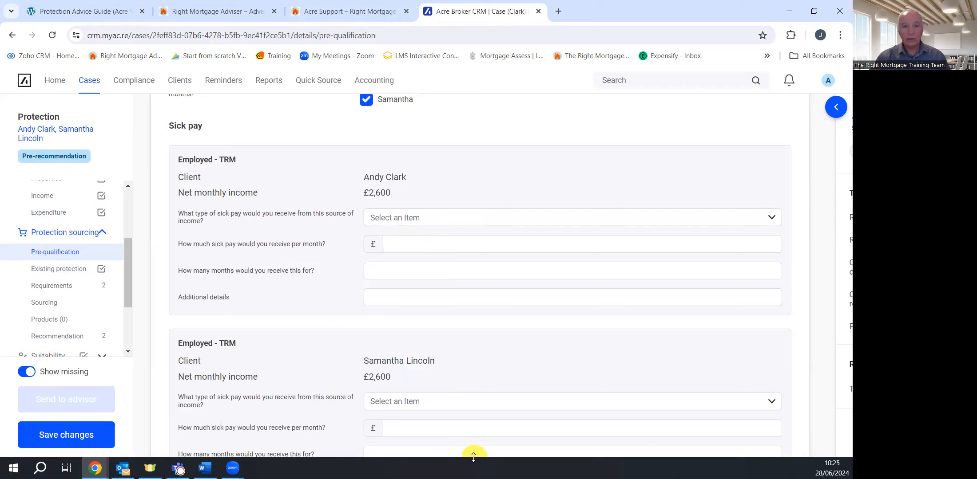
scroll(474, 419, "down", 2)
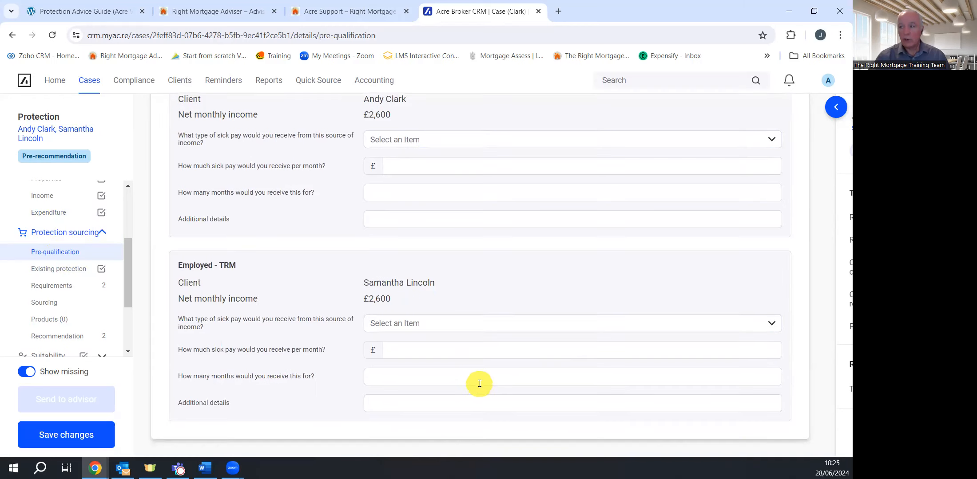
scroll(481, 362, "up", 5)
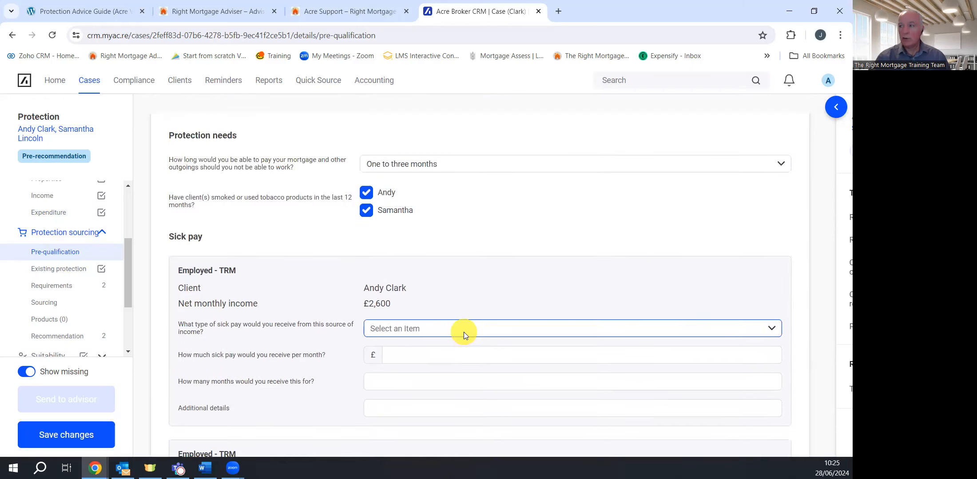
left_click(463, 332)
left_click(423, 355)
left_click(412, 360)
type("2,600")
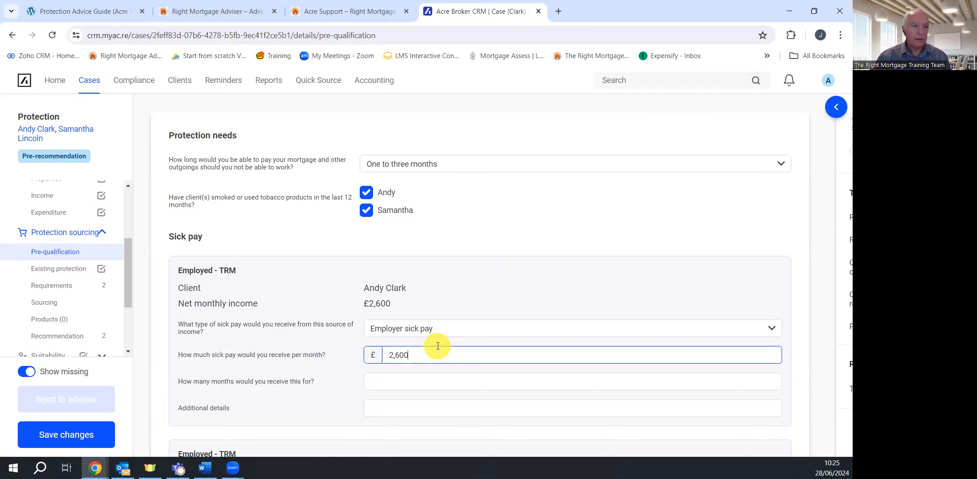
scroll(440, 355, "down", 4)
left_click(403, 192)
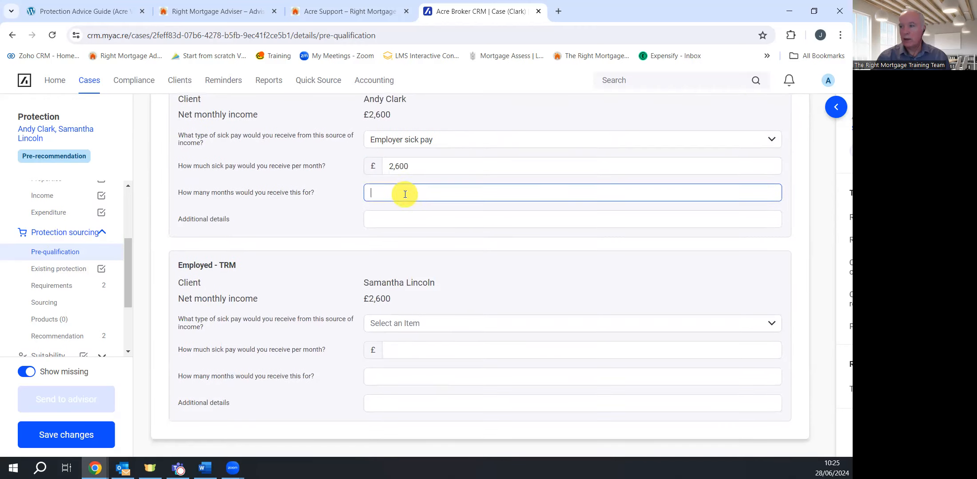
type("3")
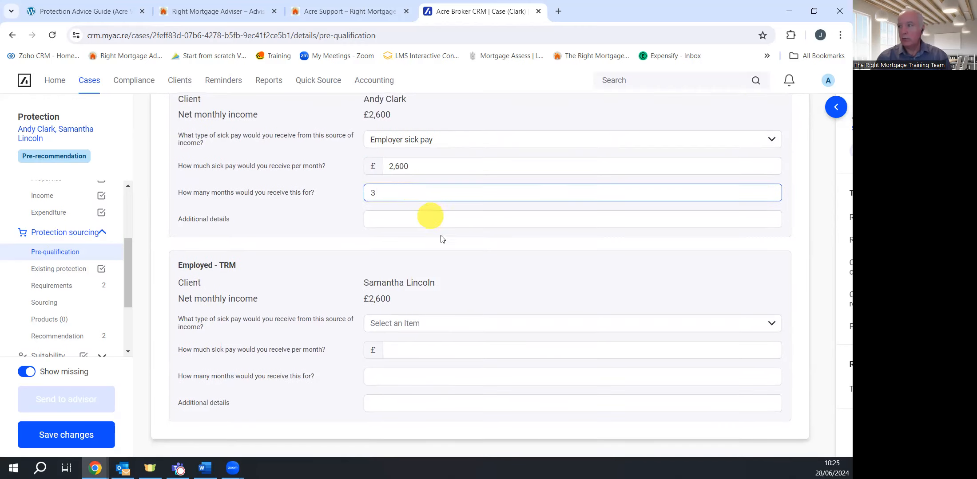
Give the second client Employer sick pay of £2,600 a month for 3 months and save
left_click(419, 323)
left_click(418, 348)
left_click(421, 349)
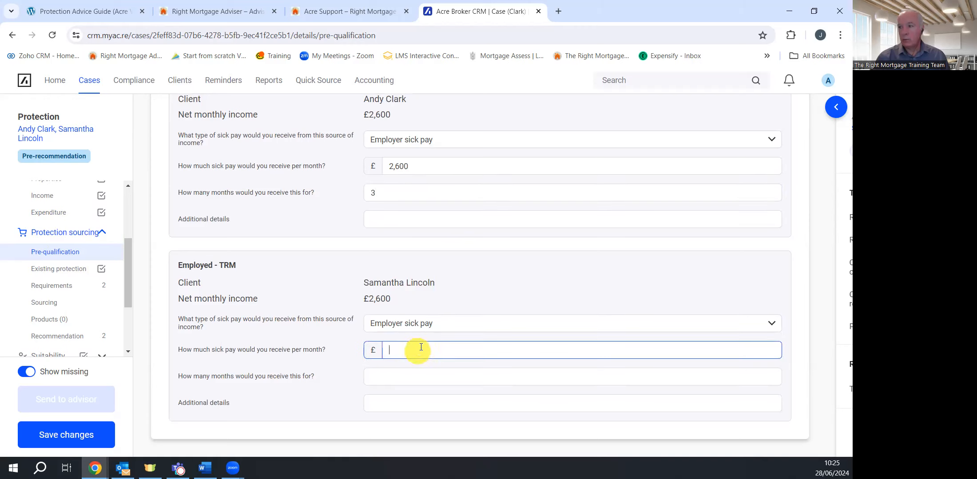
type("2,600")
left_click(423, 380)
type("3")
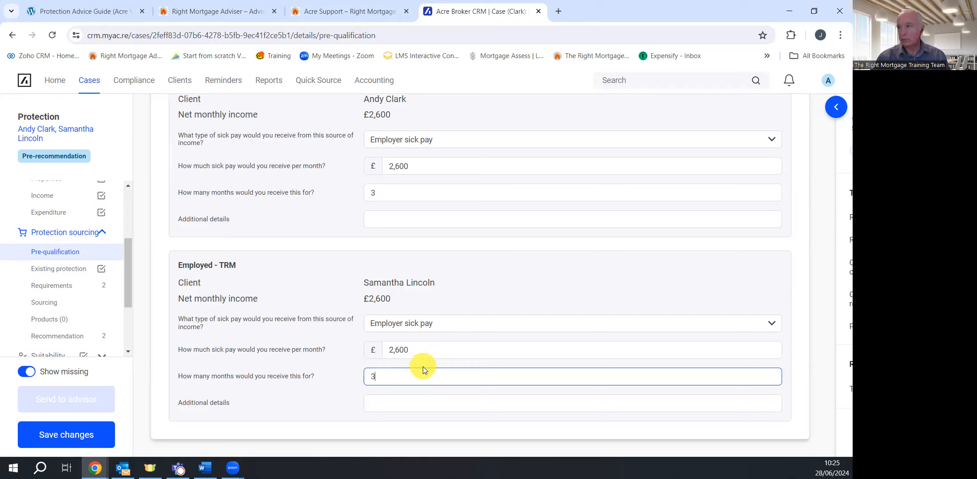
left_click(54, 442)
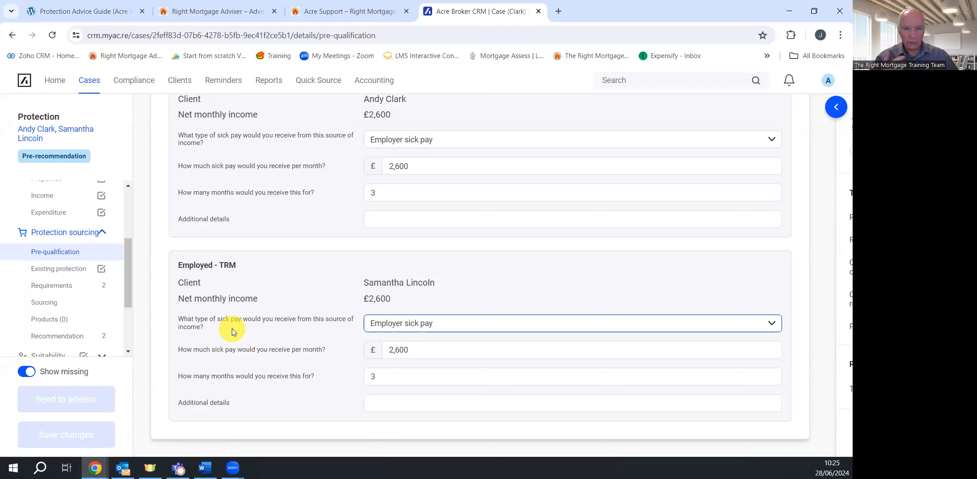
left_click(202, 342)
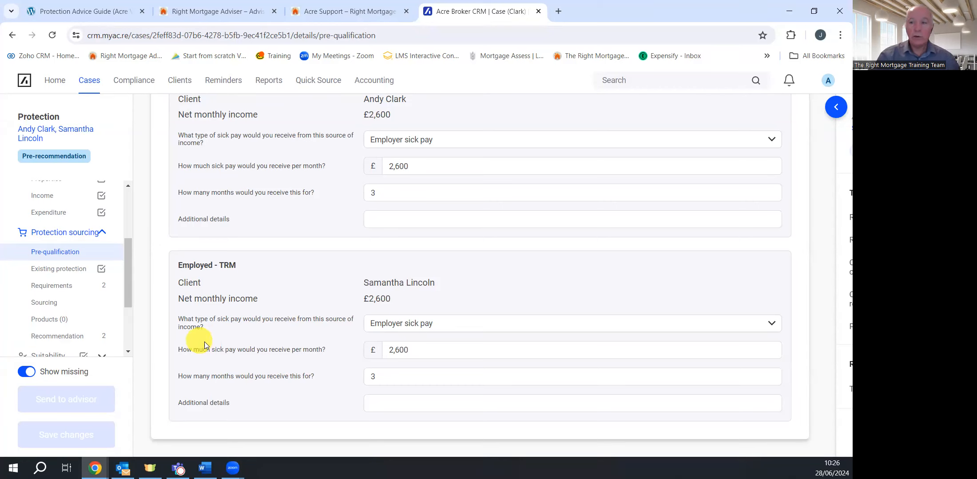
Go to Existing protection and begin a new product, answering No to keeping the policy
left_click(68, 270)
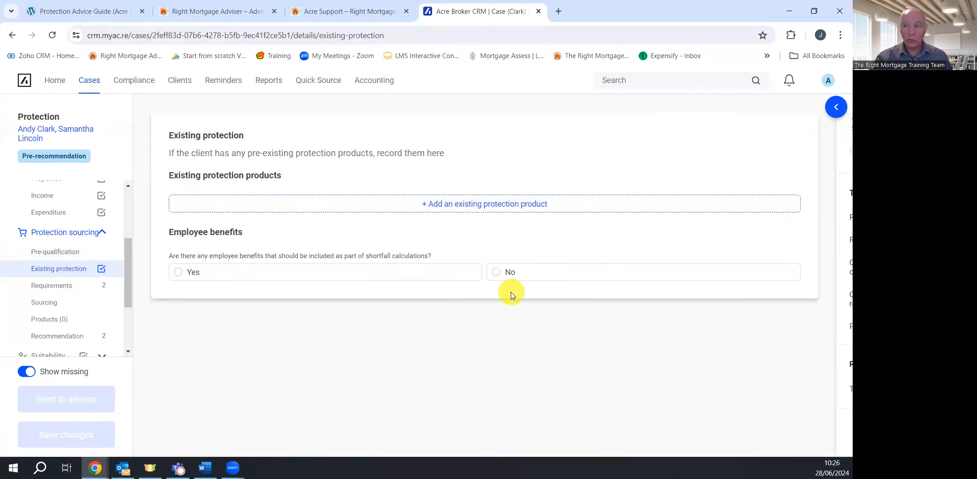
left_click(474, 205)
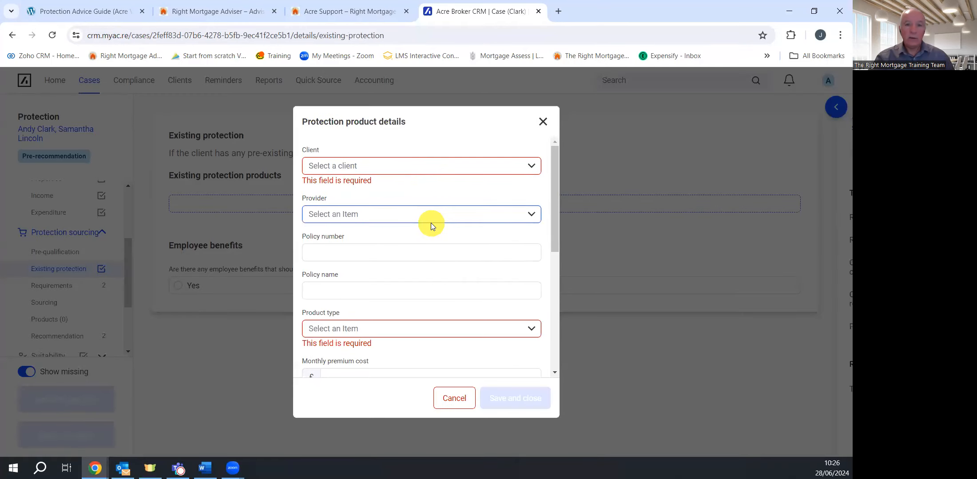
scroll(431, 220, "down", 5)
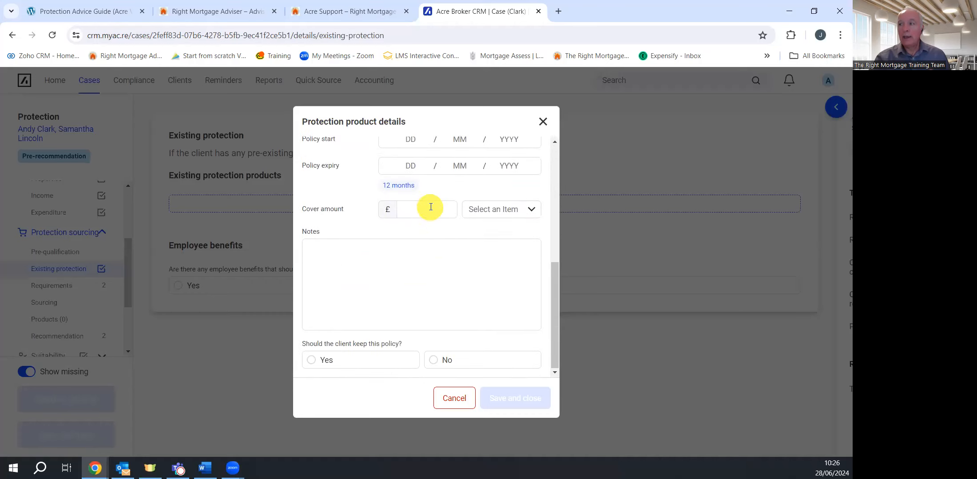
scroll(430, 207, "up", 5)
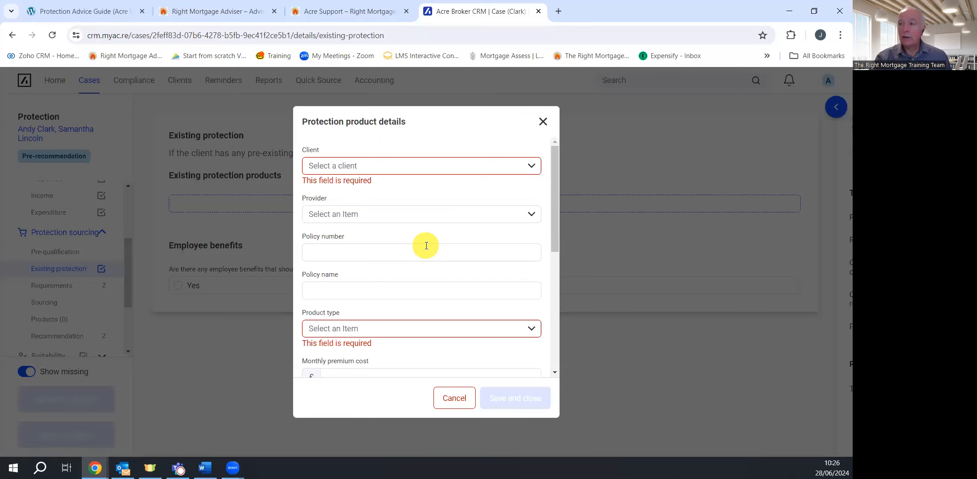
scroll(427, 242, "down", 5)
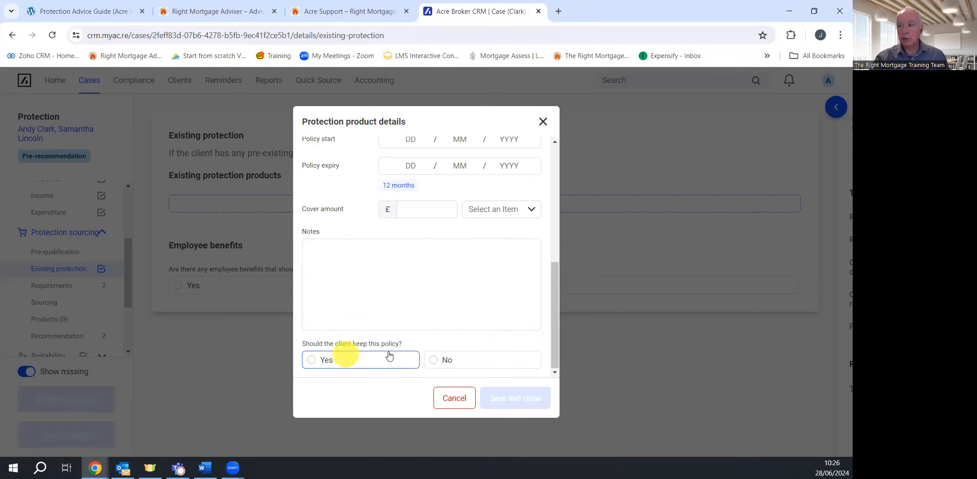
left_click(437, 363)
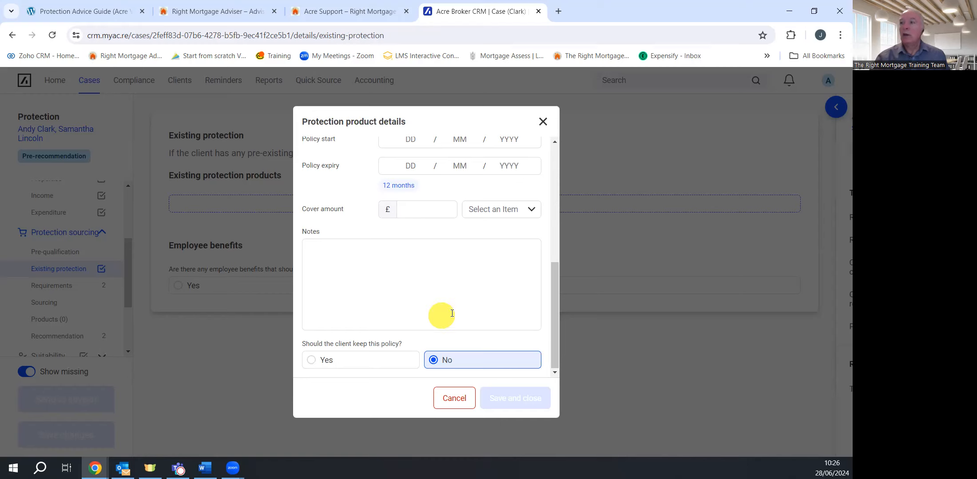
Switch the keep-policy answer to Yes and back to No, then cancel the product form
scroll(458, 306, "up", 10)
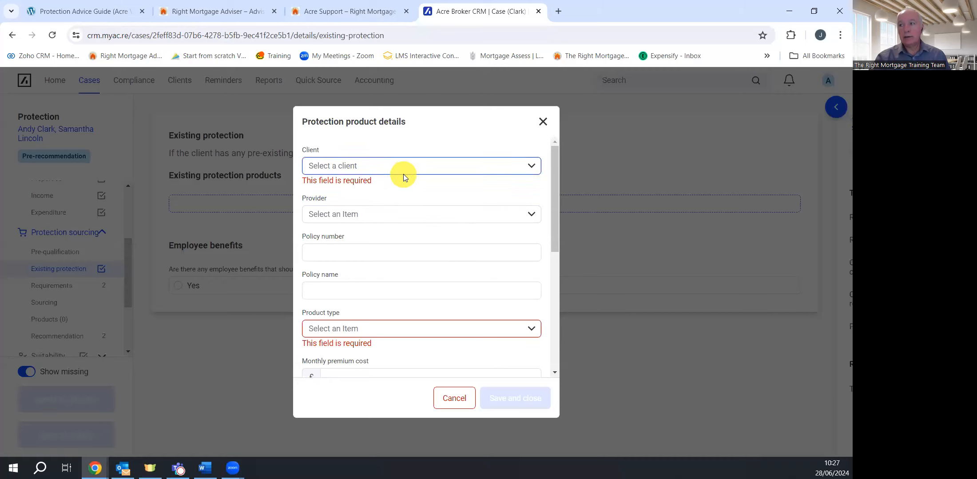
scroll(408, 164, "down", 6)
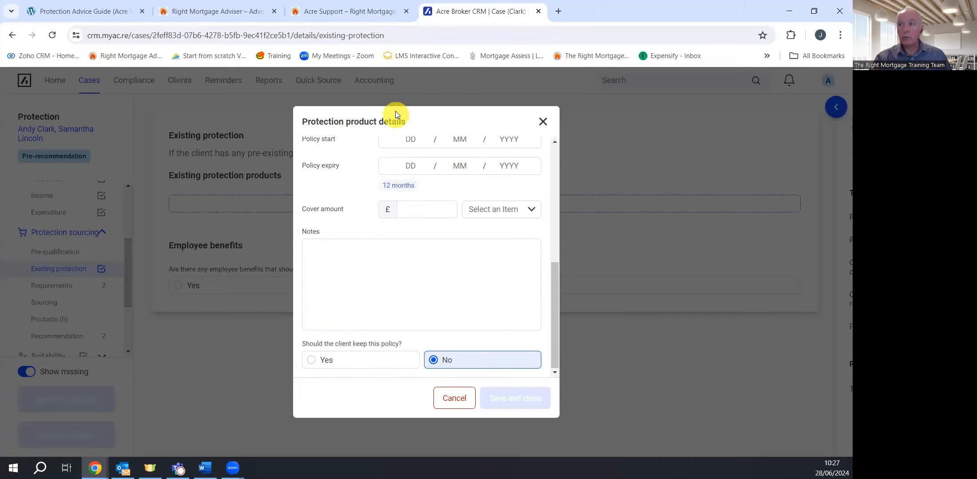
scroll(410, 209, "up", 5)
scroll(413, 205, "down", 4)
scroll(414, 203, "down", 2)
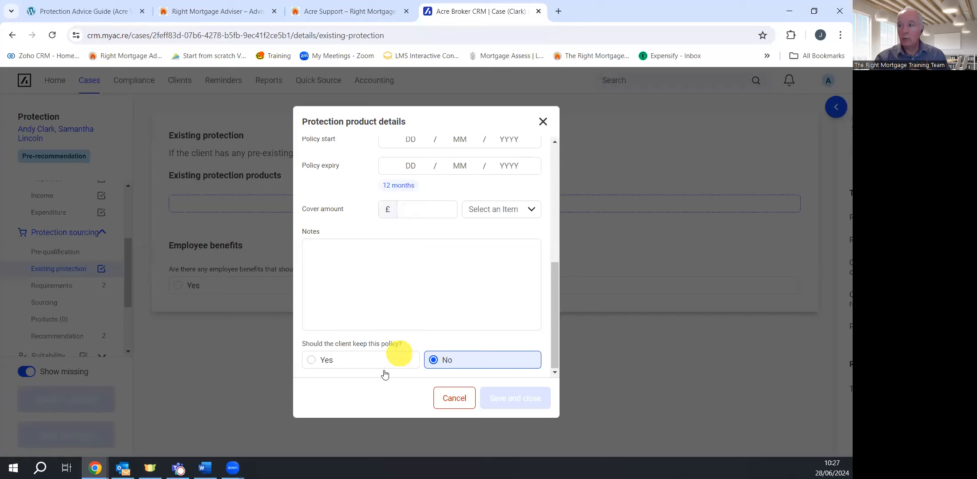
left_click(358, 367)
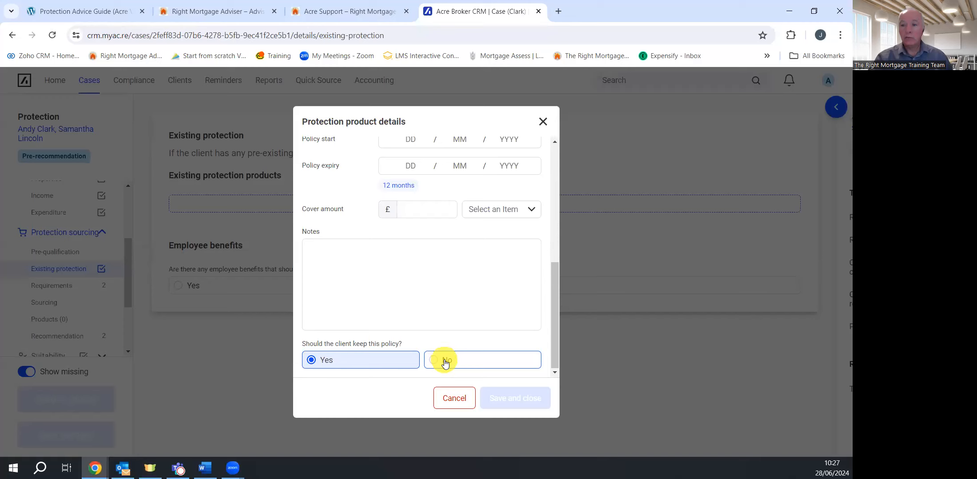
scroll(408, 248, "up", 8)
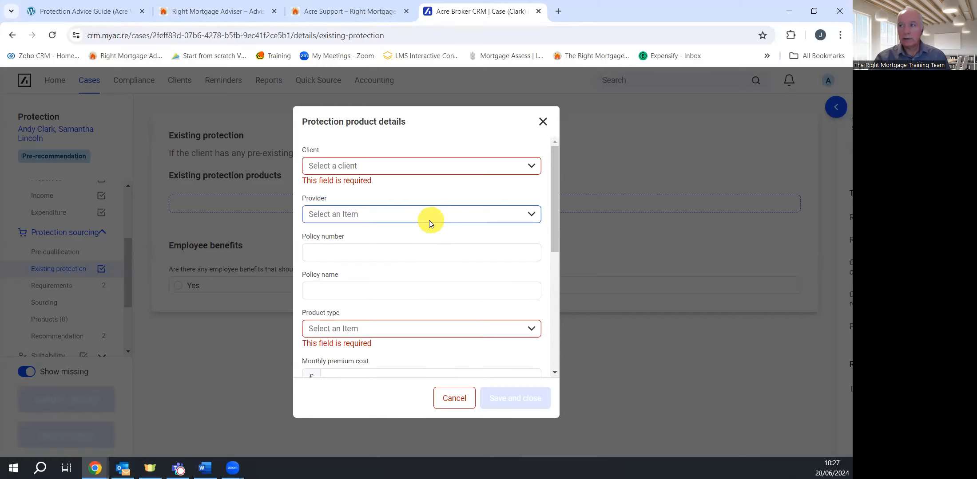
scroll(428, 222, "down", 8)
left_click(453, 364)
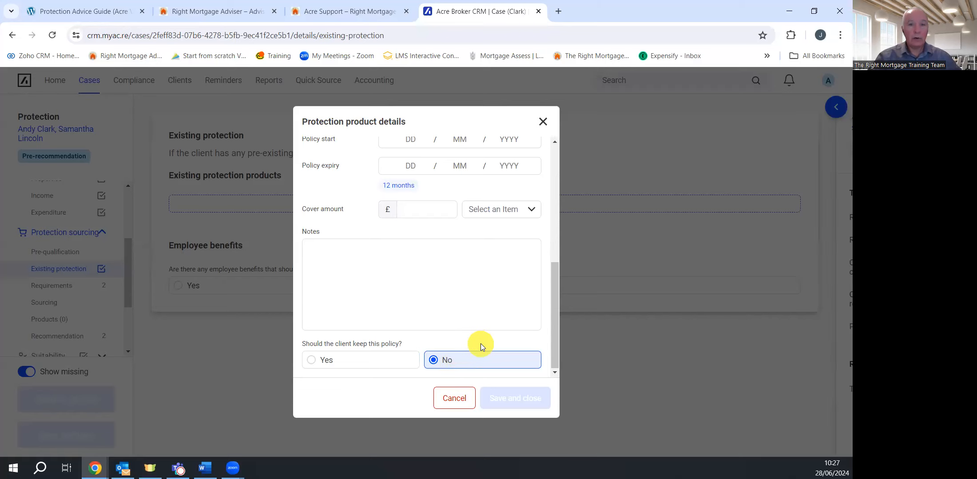
left_click(454, 398)
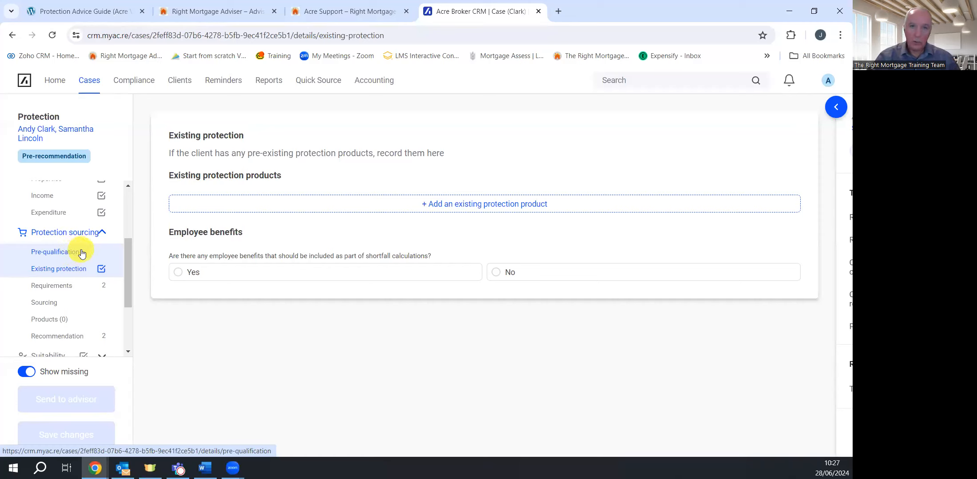
On the Requirements page, answer No to limiting the protection review and move to Objectives and circumstances
left_click(63, 289)
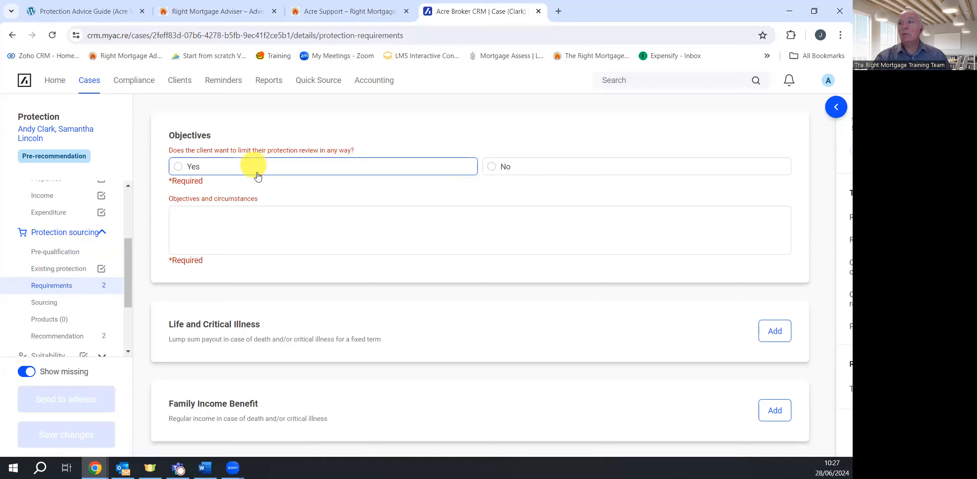
left_click(282, 170)
left_click(239, 211)
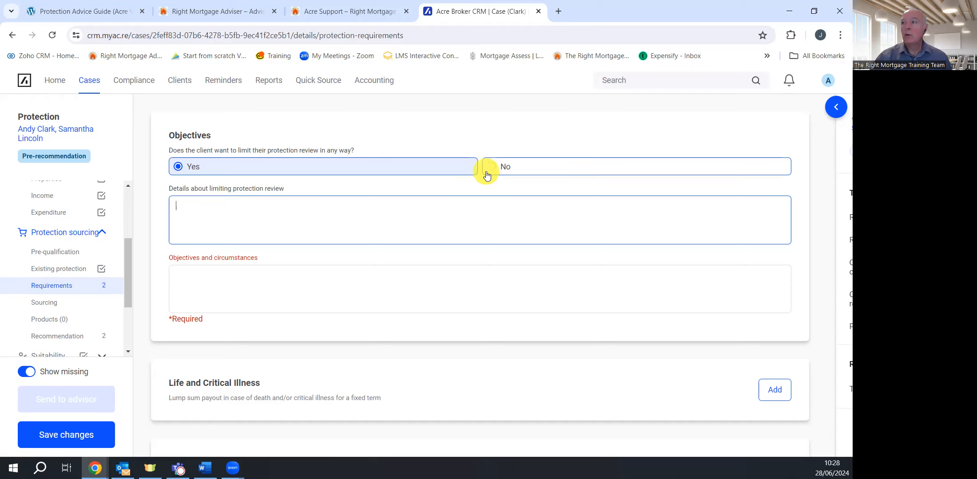
left_click(503, 168)
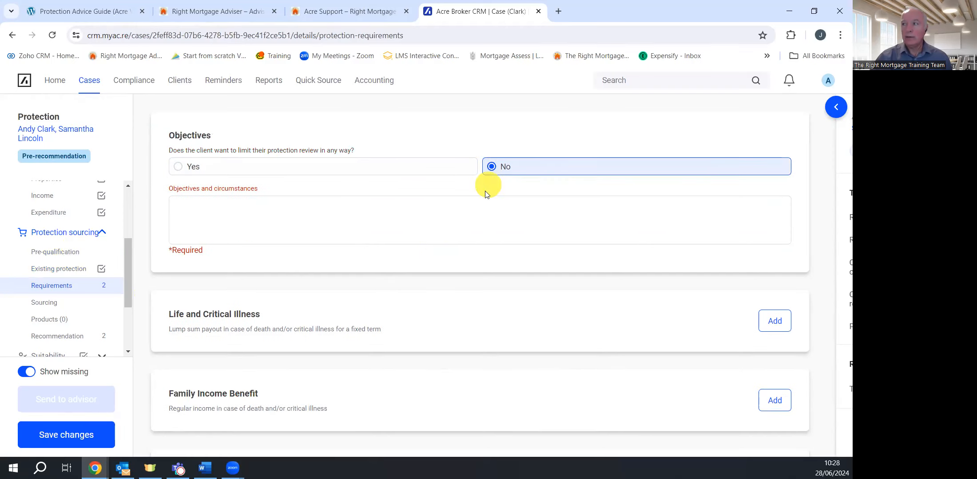
left_click(196, 211)
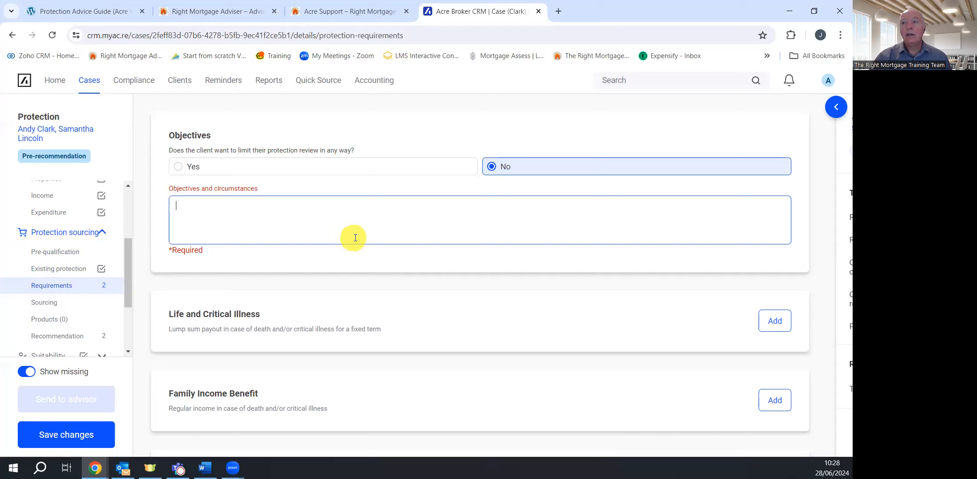
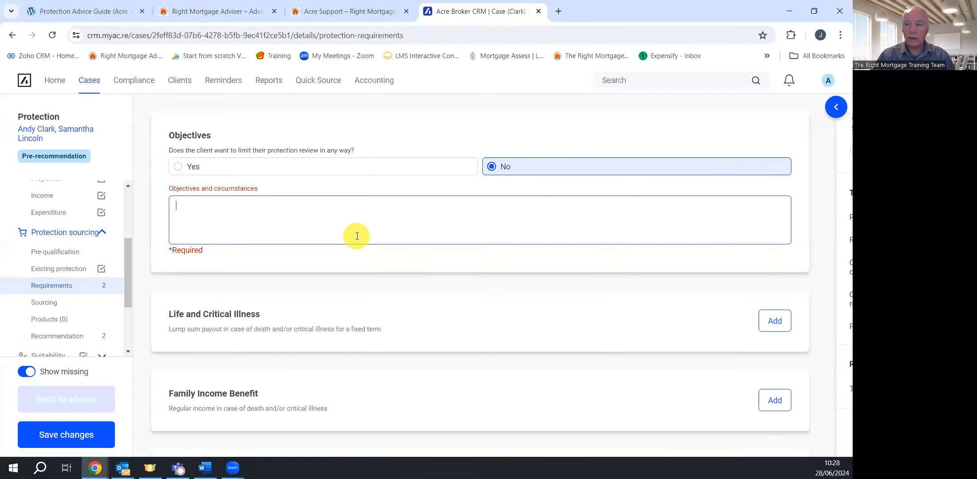
Enter placeholder text in the Objectives and circumstances box on the Requirements page
type("kkbbbbrifibrifibvib")
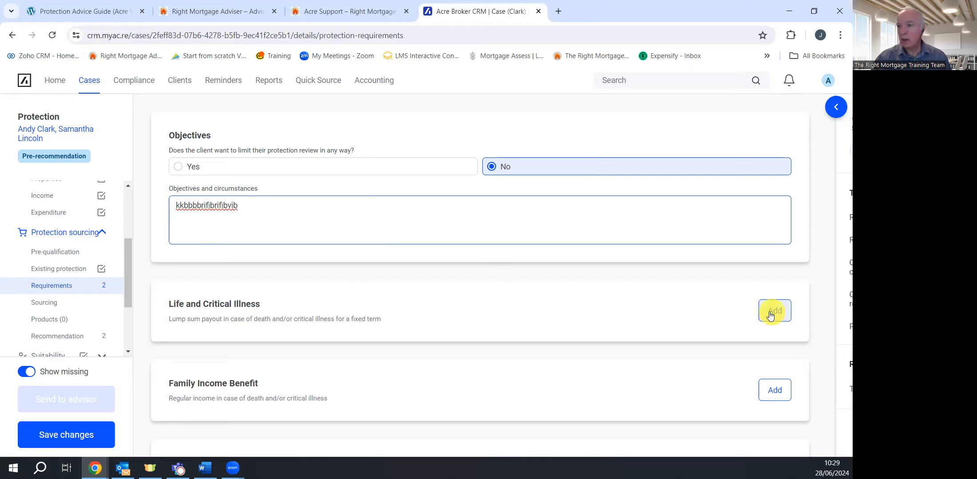
scroll(667, 308, "down", 2)
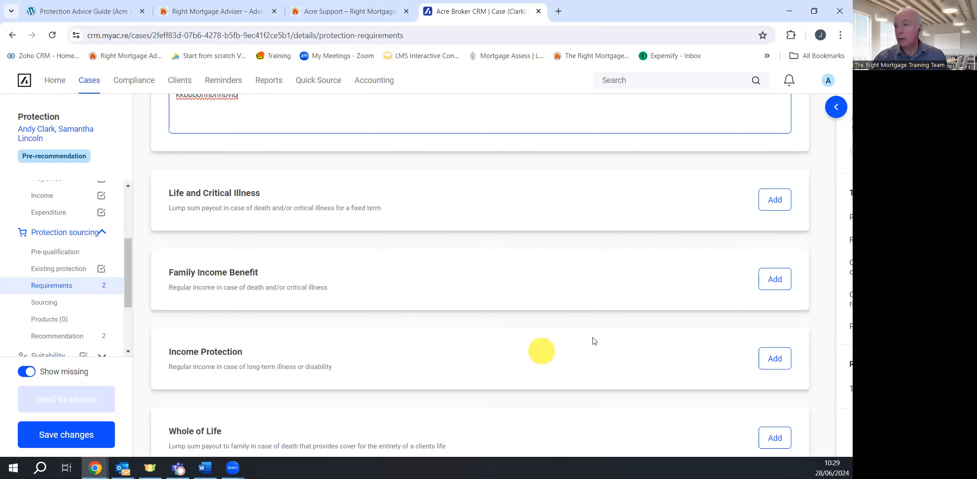
Add a Life or earlier critical illness need for the first client: £120,000, reason '3 x salary'
left_click(778, 203)
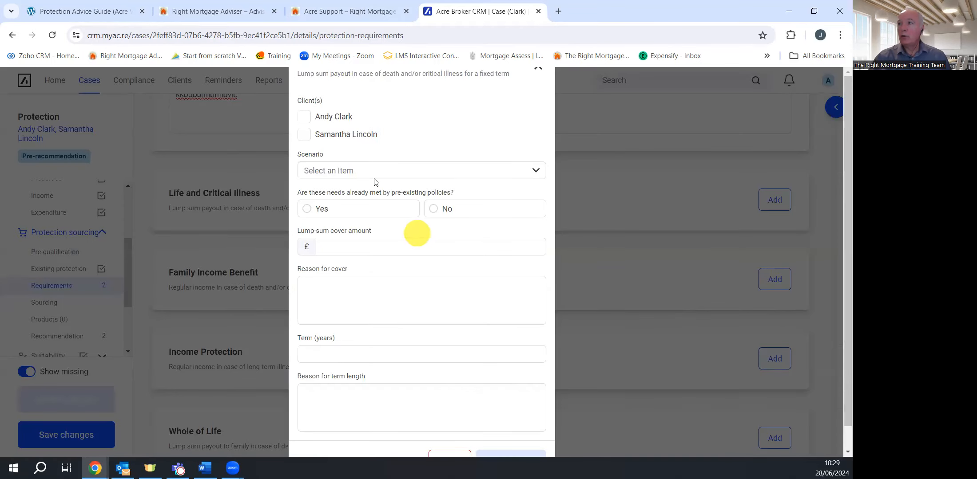
left_click(304, 116)
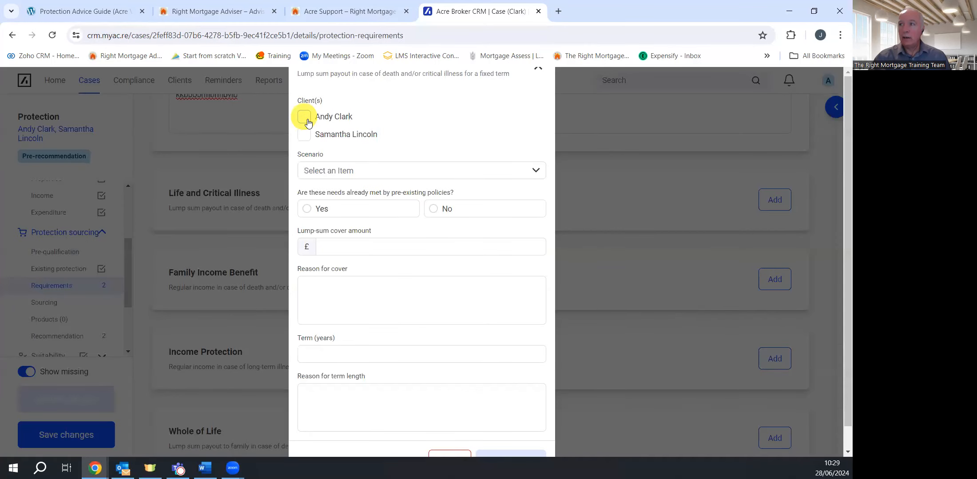
left_click(409, 171)
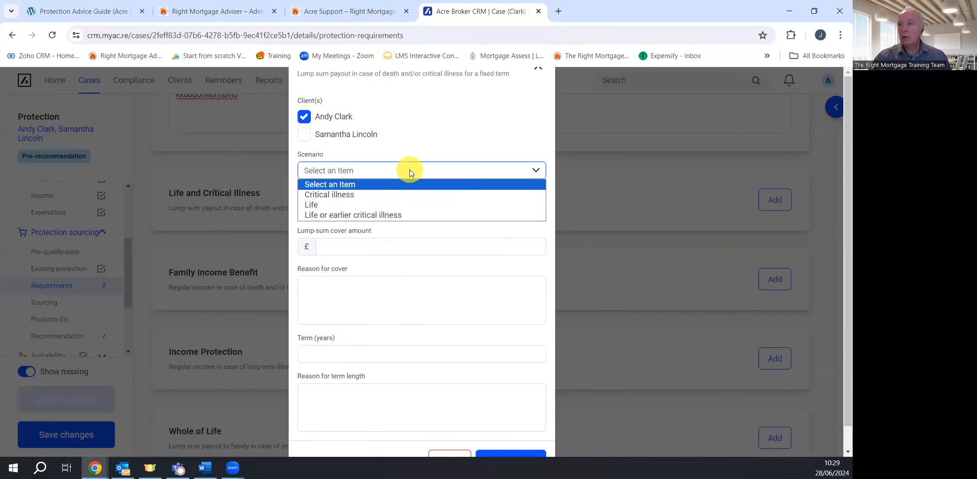
left_click(381, 215)
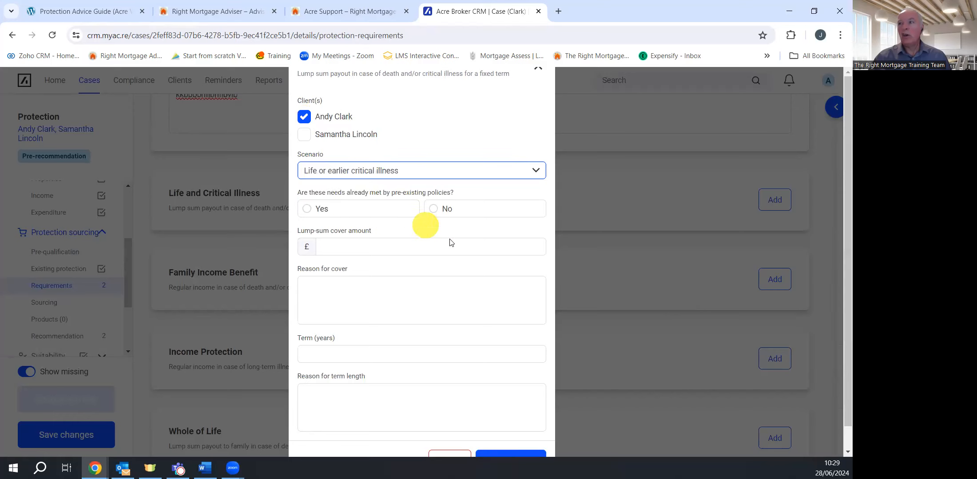
left_click(447, 213)
left_click(348, 247)
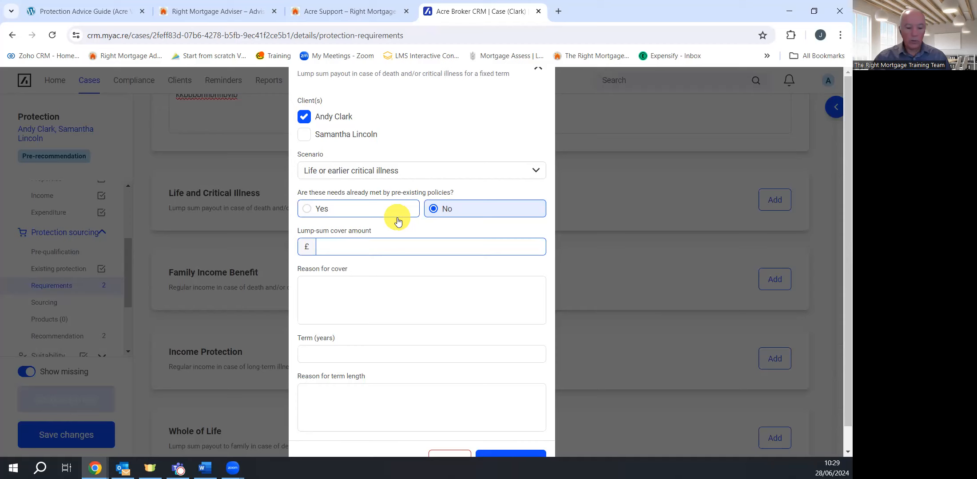
type("120,000")
left_click(332, 288)
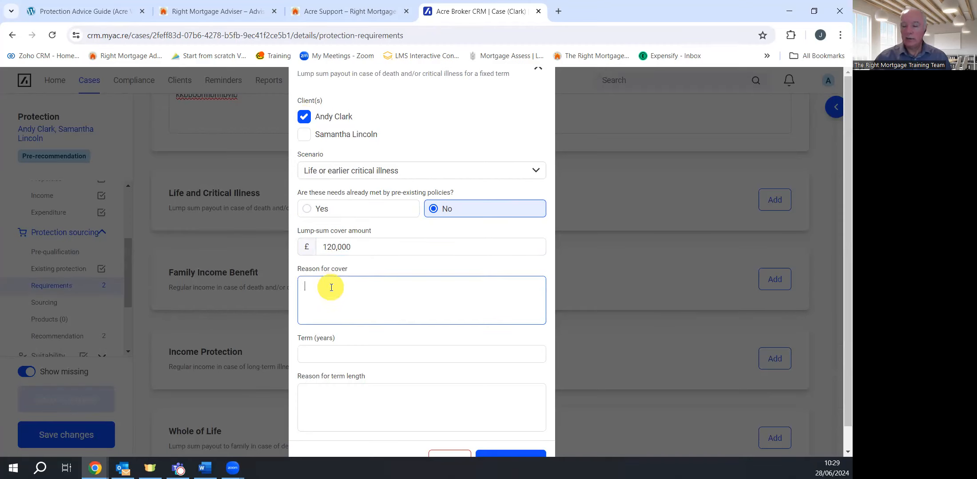
type("3 x s")
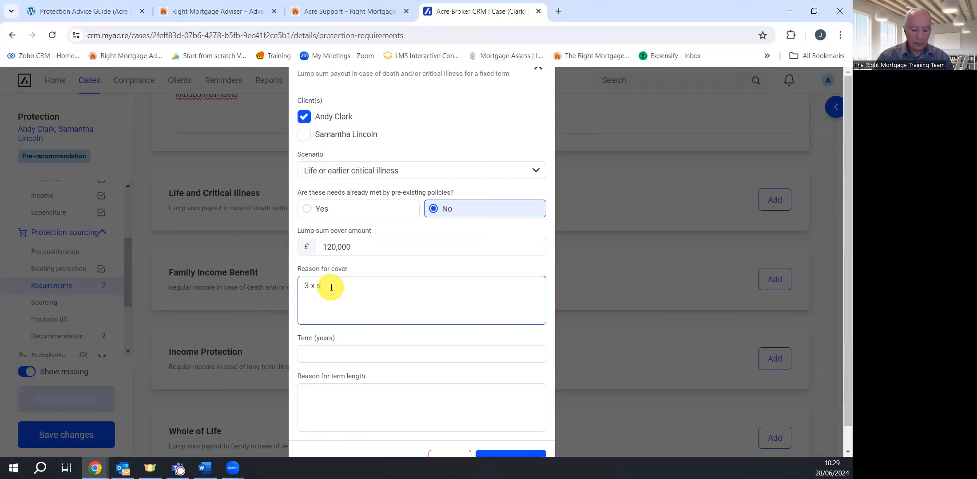
type("alary")
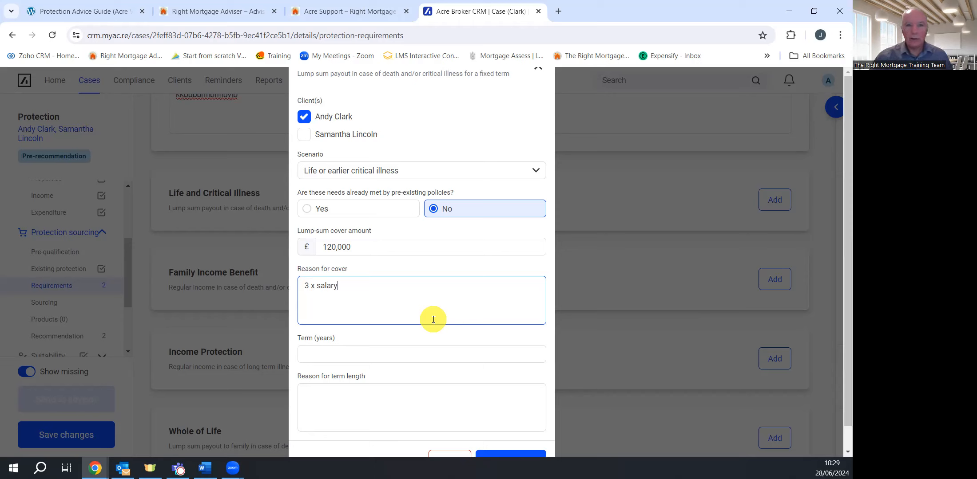
Give it a 24-year term with reason 'to NRD' and save the requirement
left_click(336, 355)
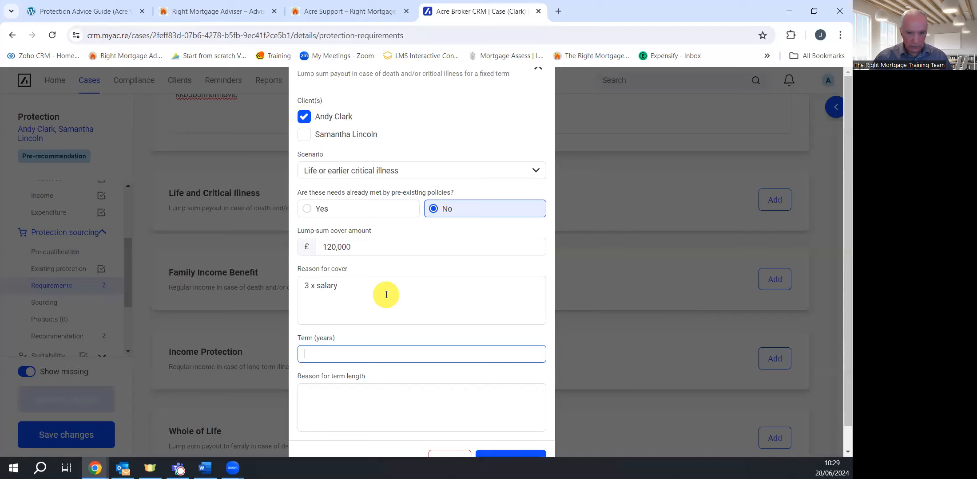
type("24")
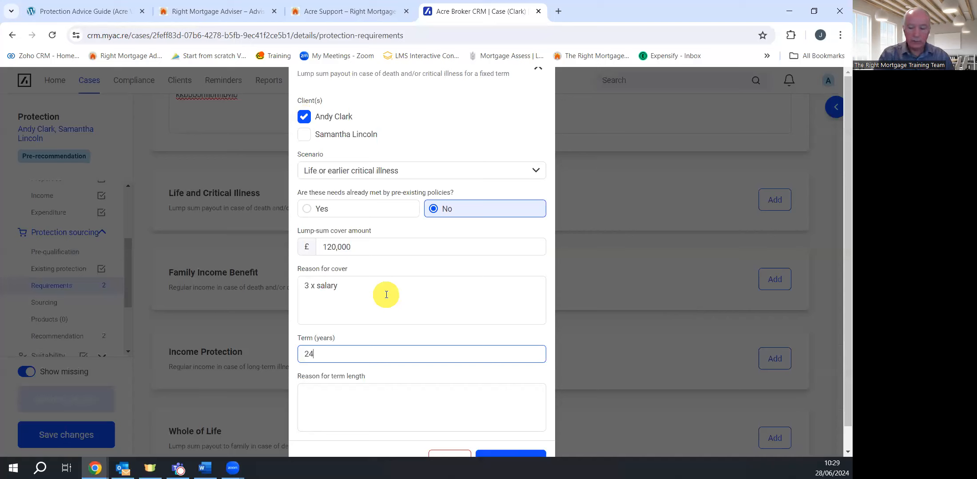
left_click(344, 400)
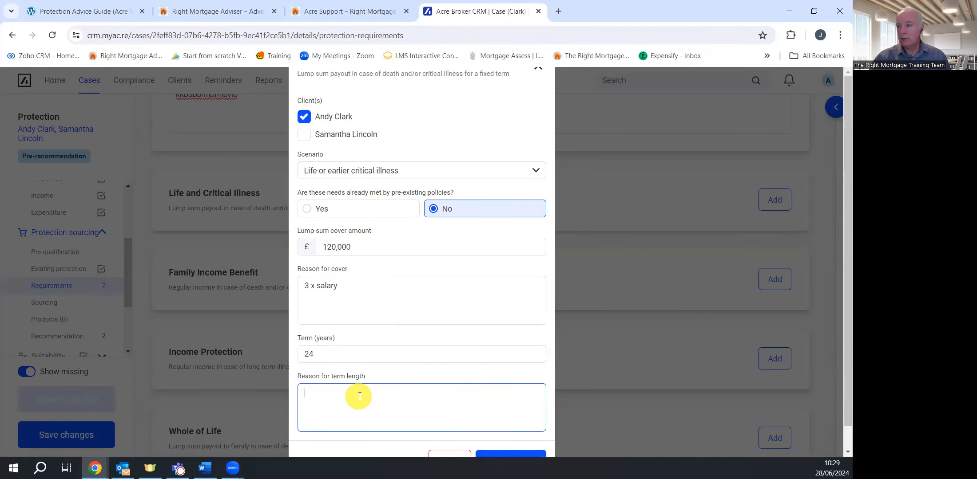
type("to NRD")
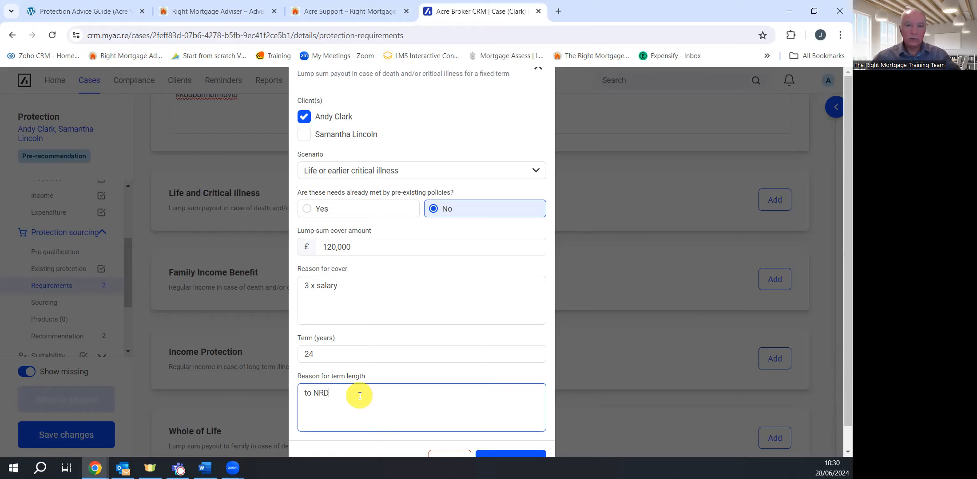
scroll(534, 361, "down", 1)
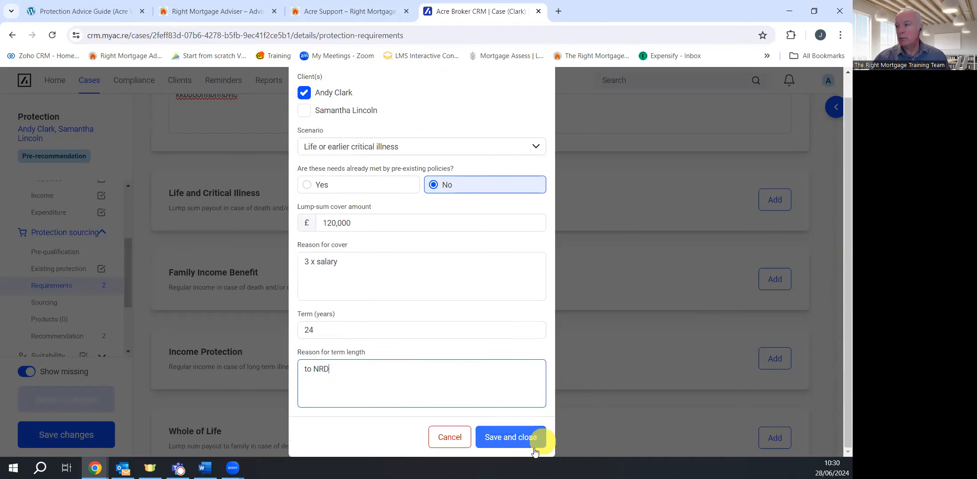
left_click(511, 439)
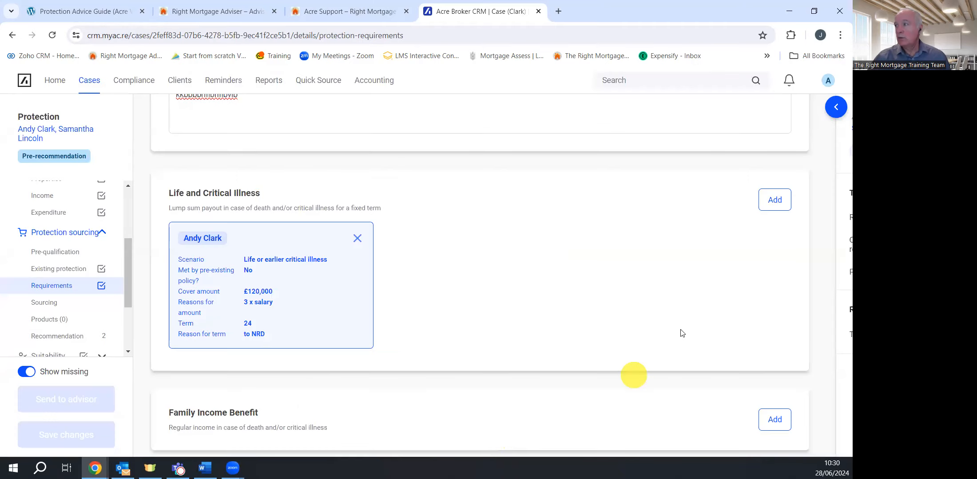
Start a Life or earlier critical illness need for the second client with £120,000 cover
left_click(775, 200)
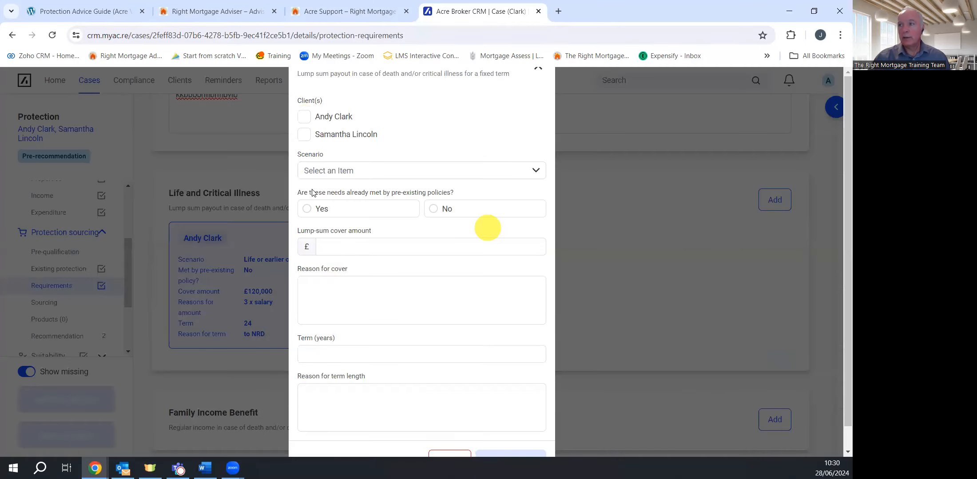
left_click(303, 134)
left_click(347, 171)
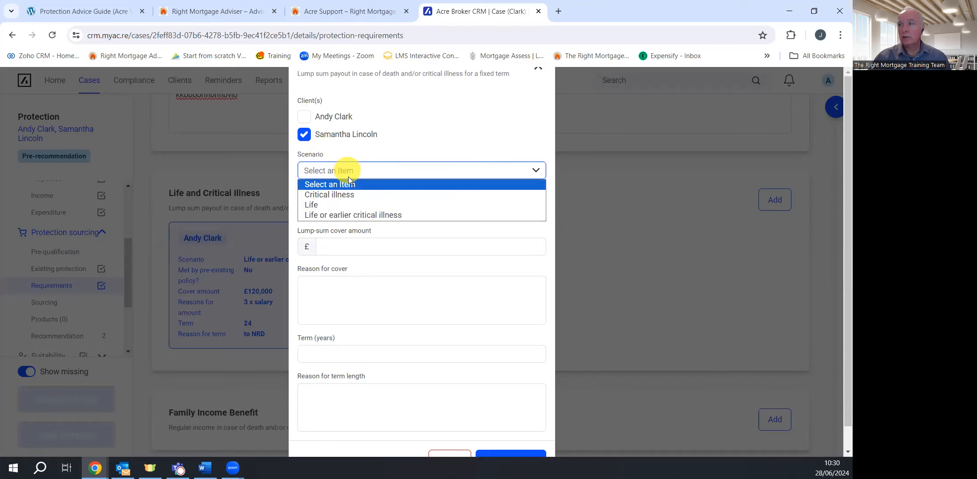
left_click(341, 214)
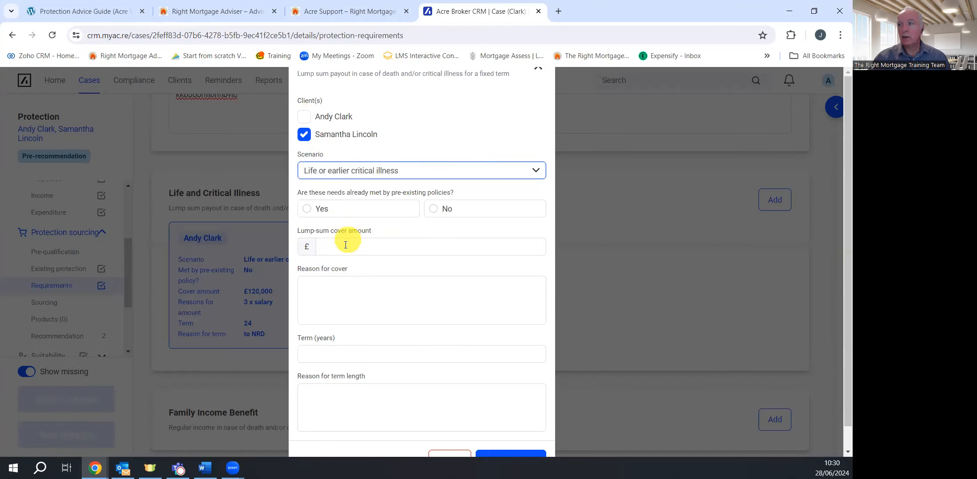
left_click(329, 246)
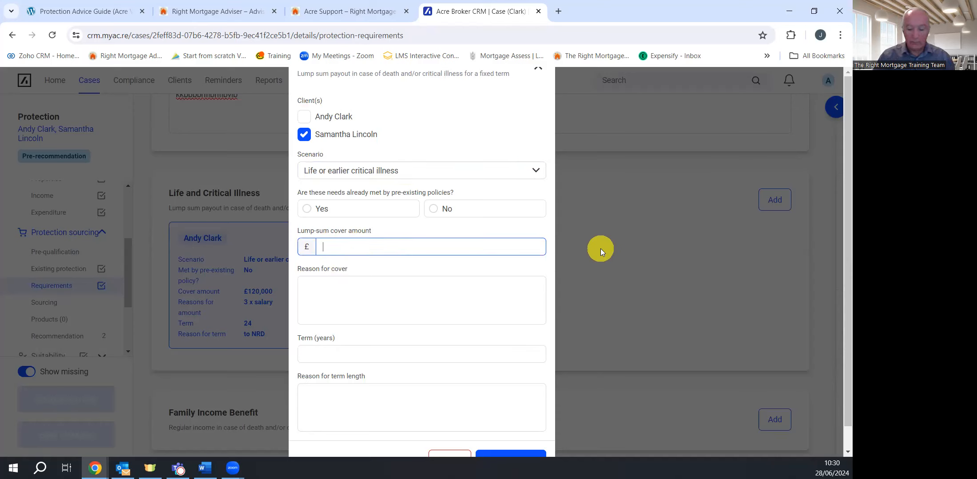
type("000")
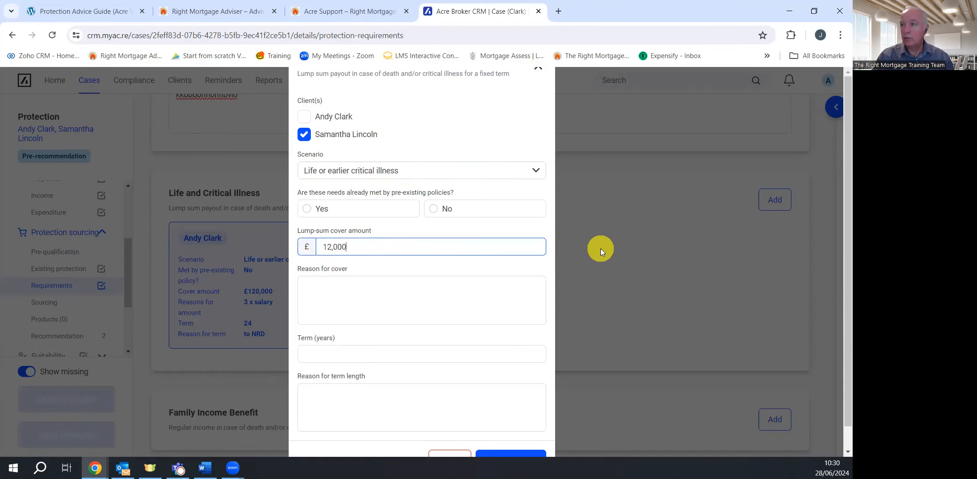
left_click(371, 298)
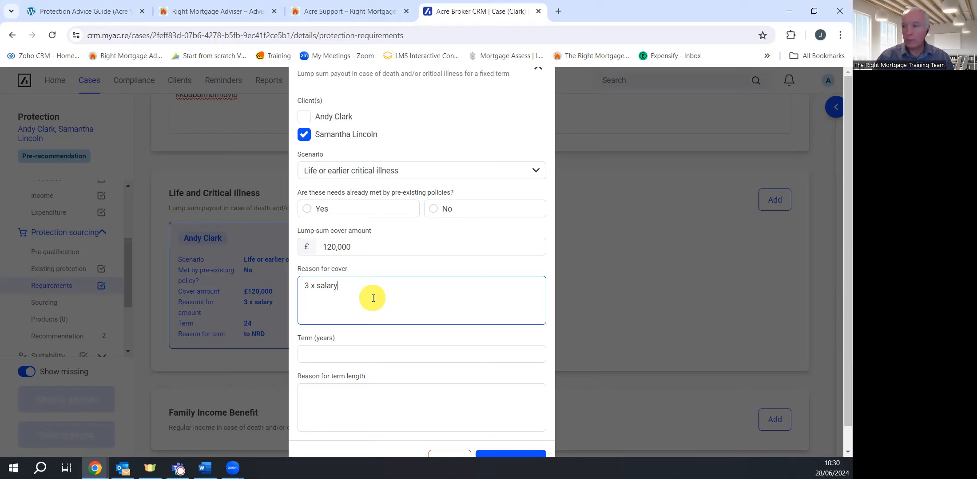
Set a 22-year term with reason 'To NRD' and save the second client's requirement
left_click(336, 352)
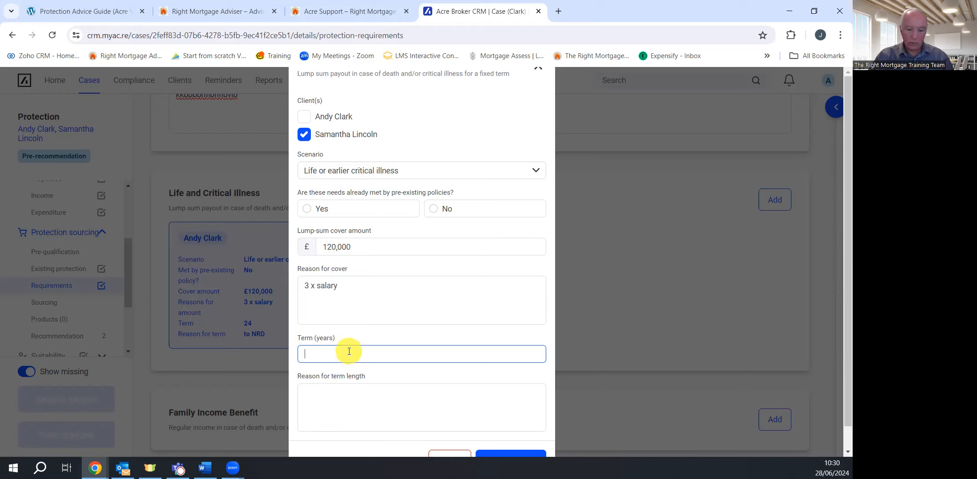
type("22")
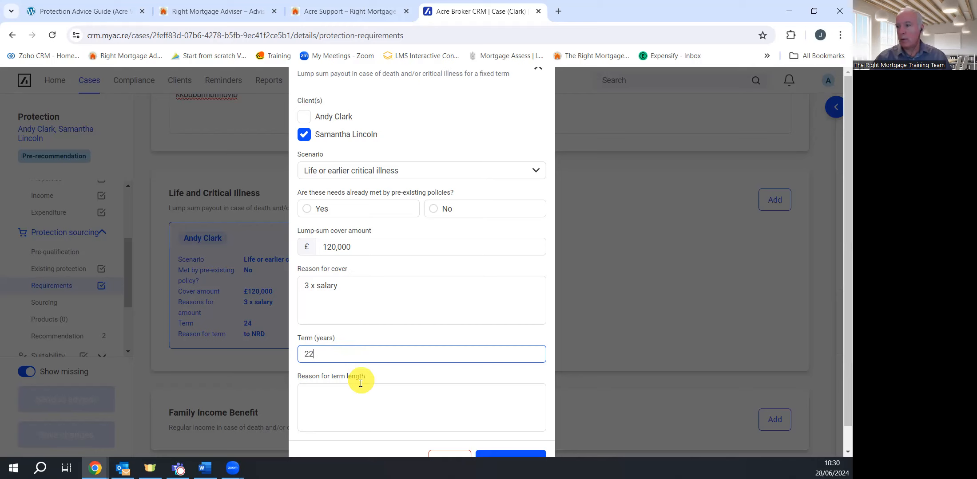
scroll(347, 373, "down", 1)
left_click(354, 372)
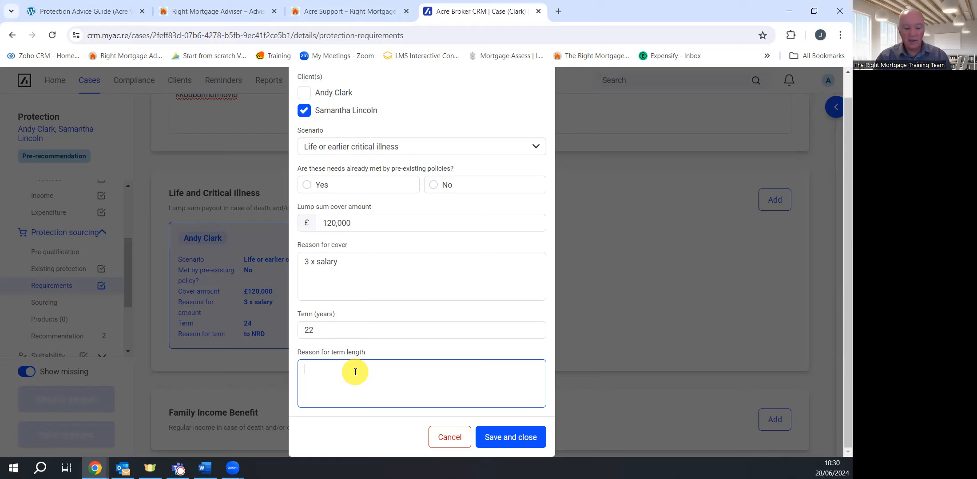
type("To NRD")
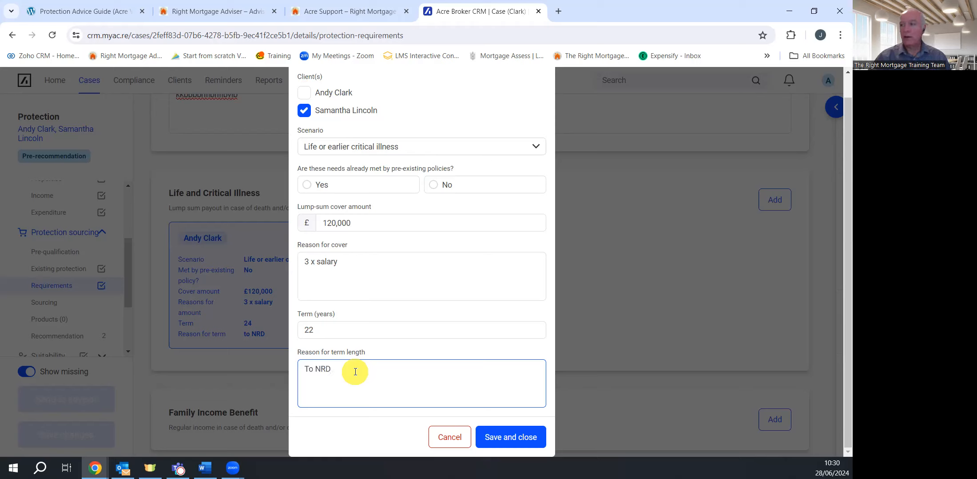
left_click(514, 436)
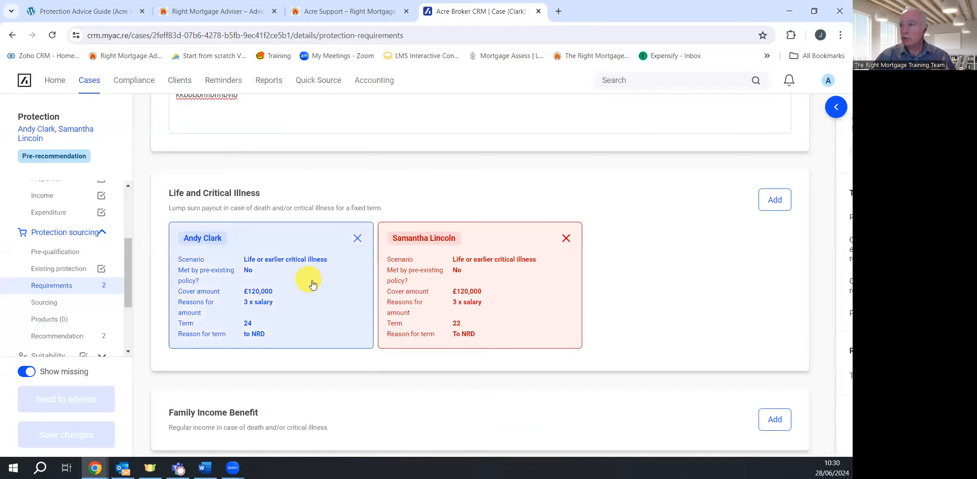
Reopen the first client's Life and Critical Illness requirement and close it unchanged
left_click(278, 294)
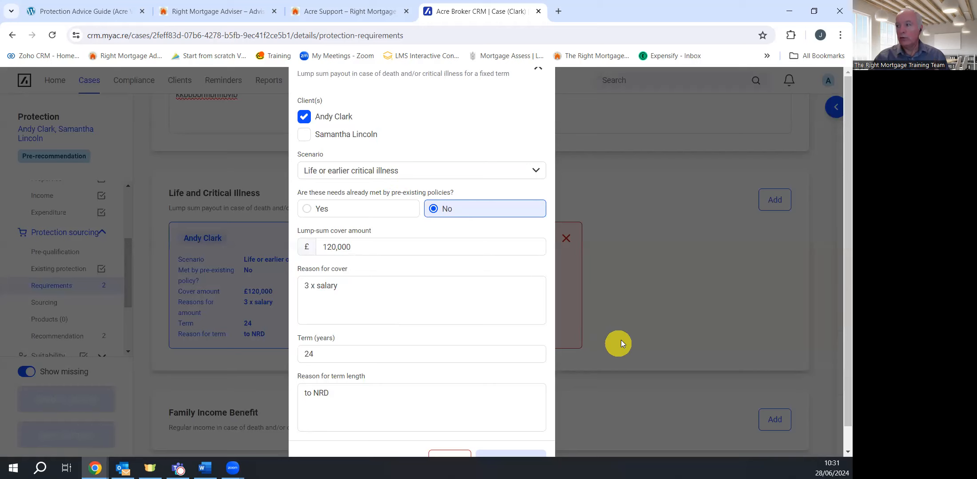
scroll(620, 340, "down", 1)
left_click(450, 439)
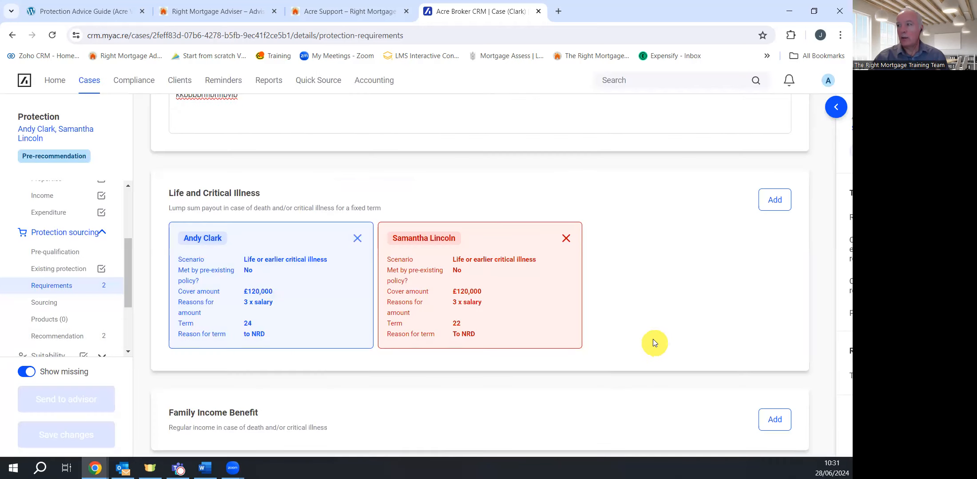
Start an Income Protection requirement for the first client, then close it without saving
scroll(651, 337, "down", 2)
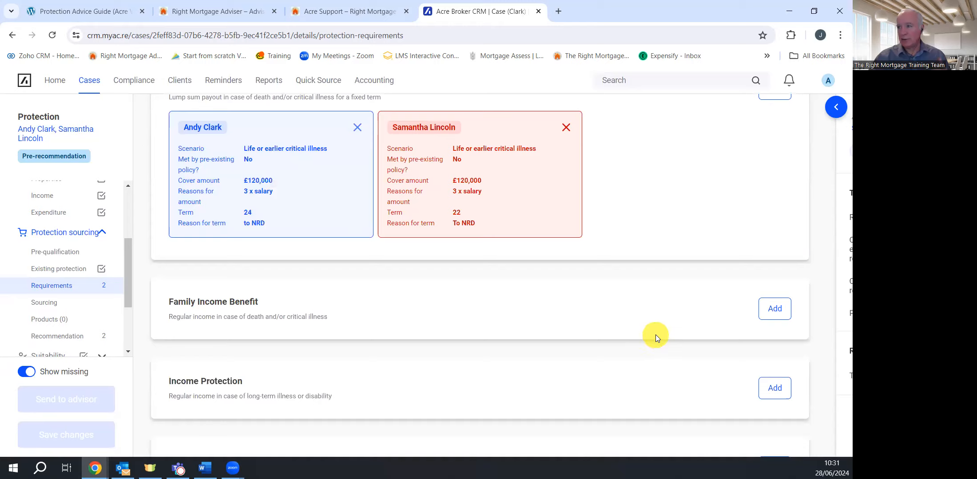
scroll(655, 336, "down", 2)
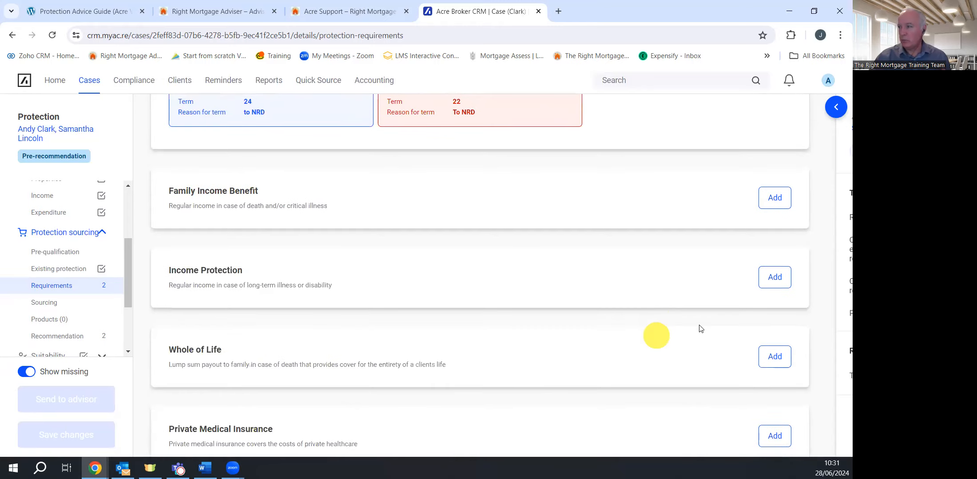
left_click(775, 280)
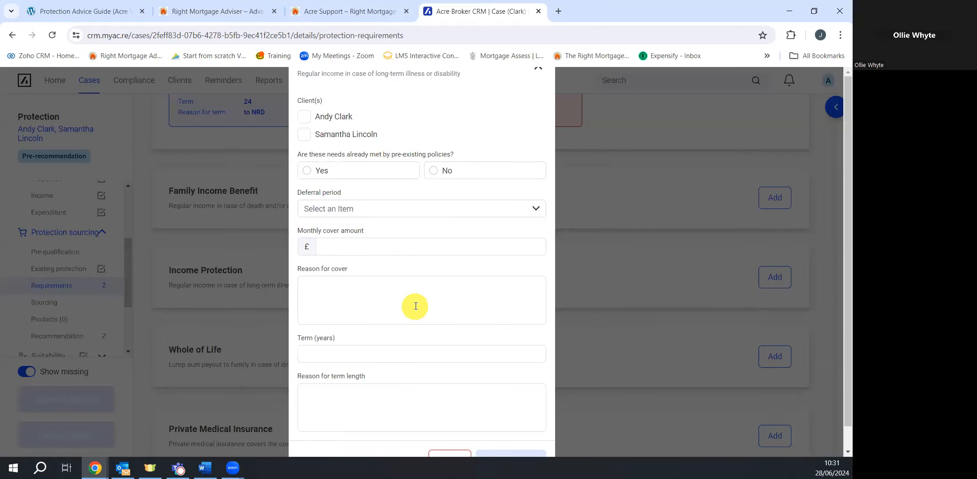
left_click(305, 117)
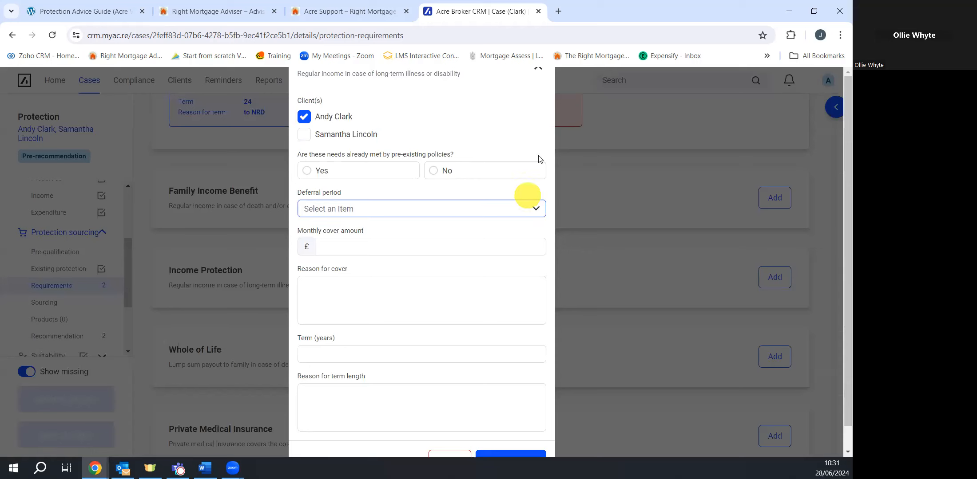
left_click(543, 74)
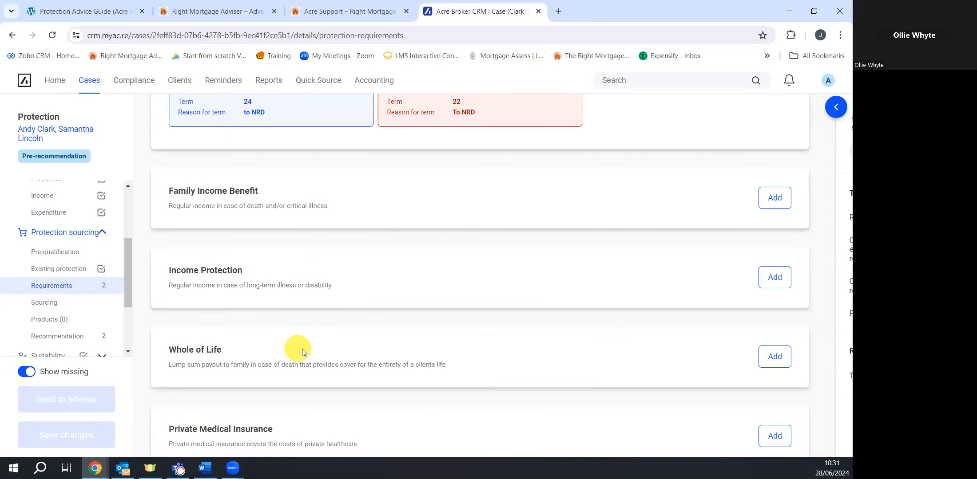
Mark the second client's Life and Critical Illness need as not met by existing policies and save
scroll(449, 339, "up", 4)
left_click(555, 220)
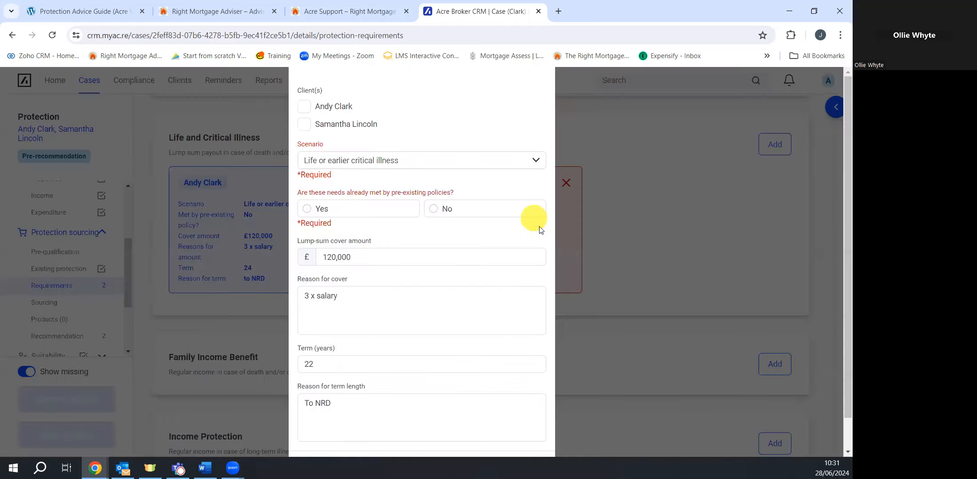
left_click(437, 210)
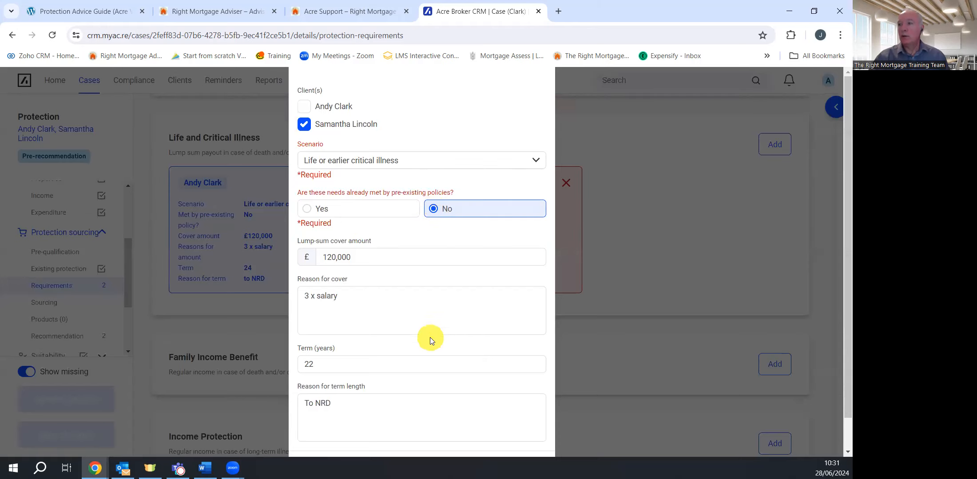
scroll(427, 325, "down", 1)
left_click(514, 437)
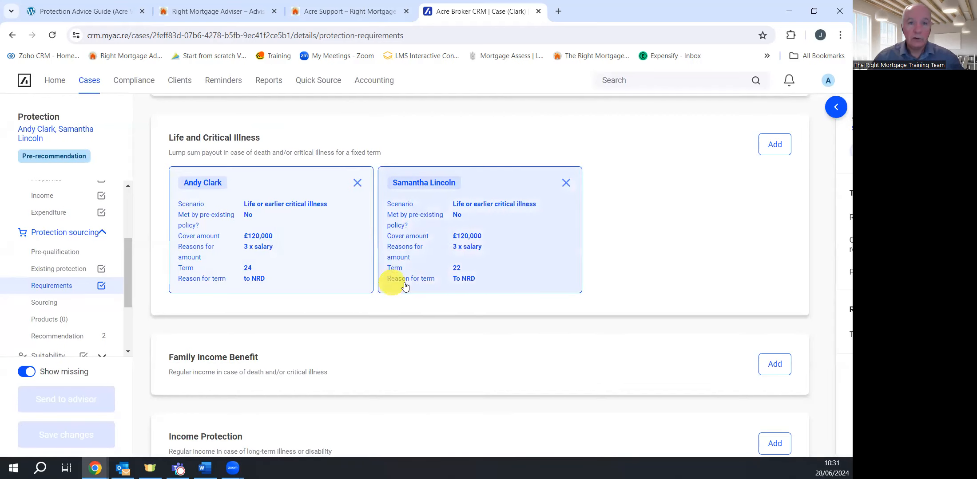
scroll(471, 270, "down", 4)
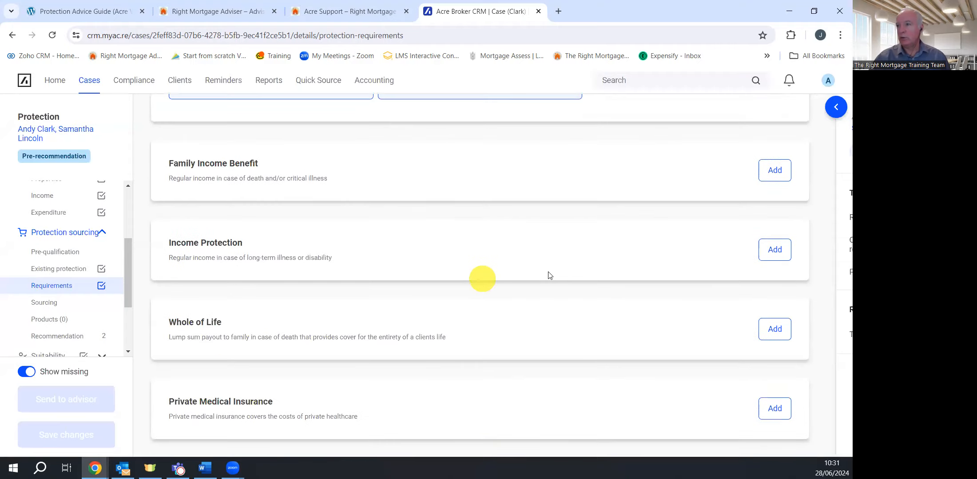
Add an Income Protection need for the first client: not already met, three-month deferral, £2,000 monthly
left_click(773, 258)
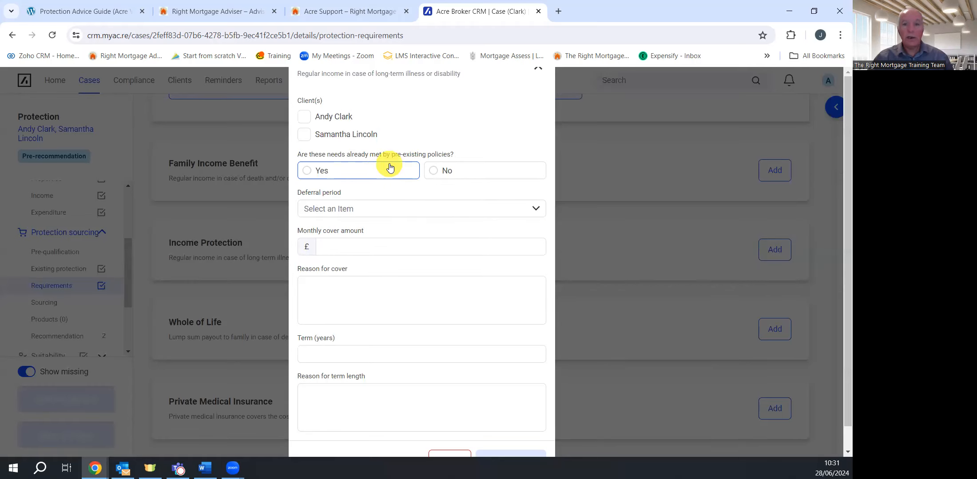
left_click(305, 117)
left_click(436, 170)
left_click(414, 211)
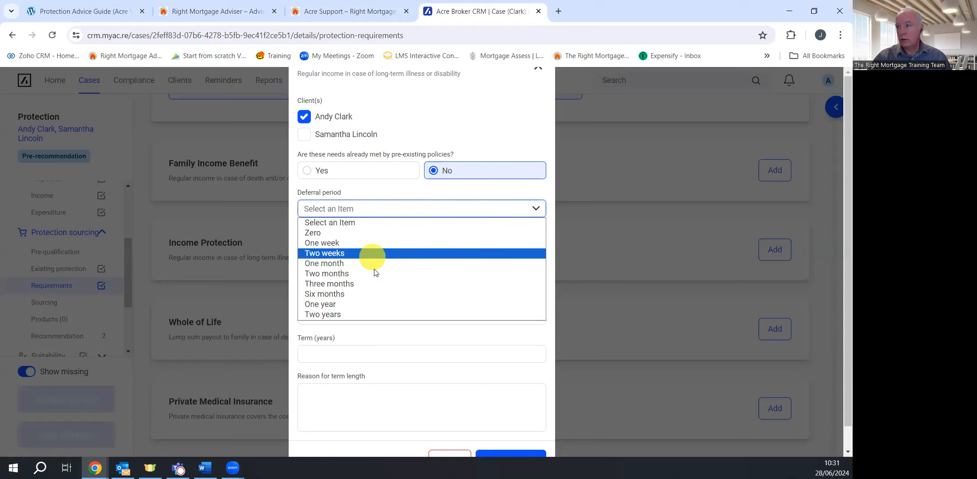
left_click(377, 284)
left_click(355, 245)
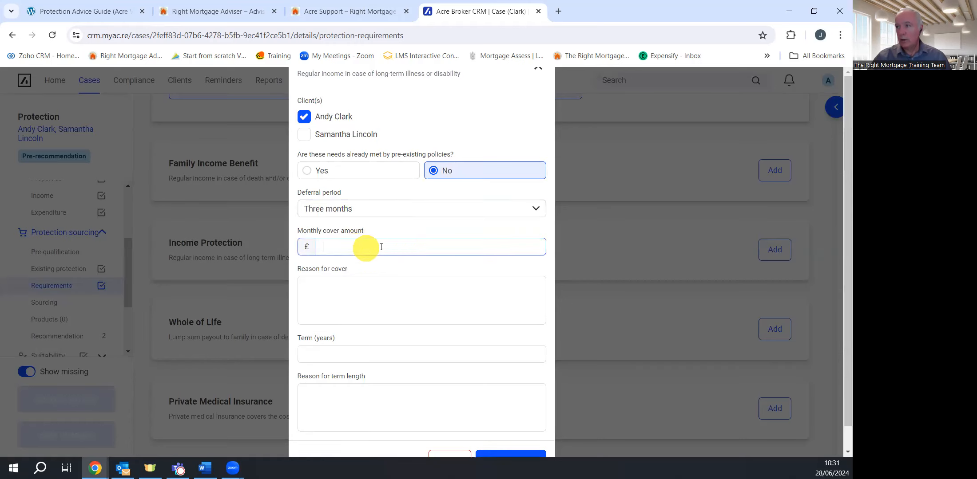
type("2,000")
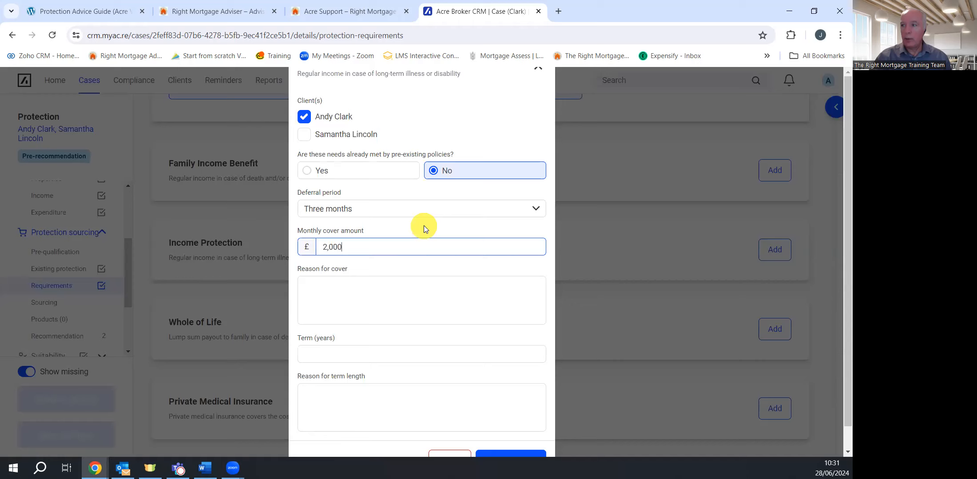
Enter the cover reason 'to maintain lifestyle', correcting the misspelling
left_click(341, 290)
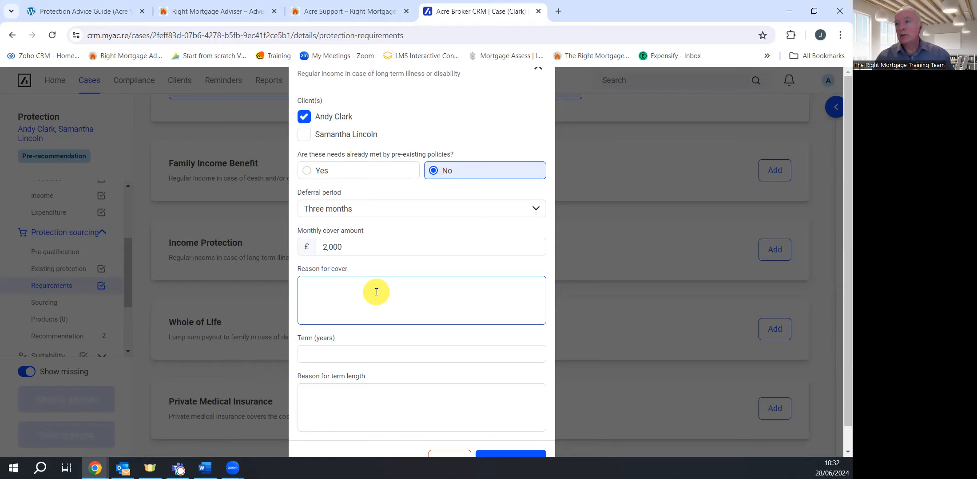
type("to maintain")
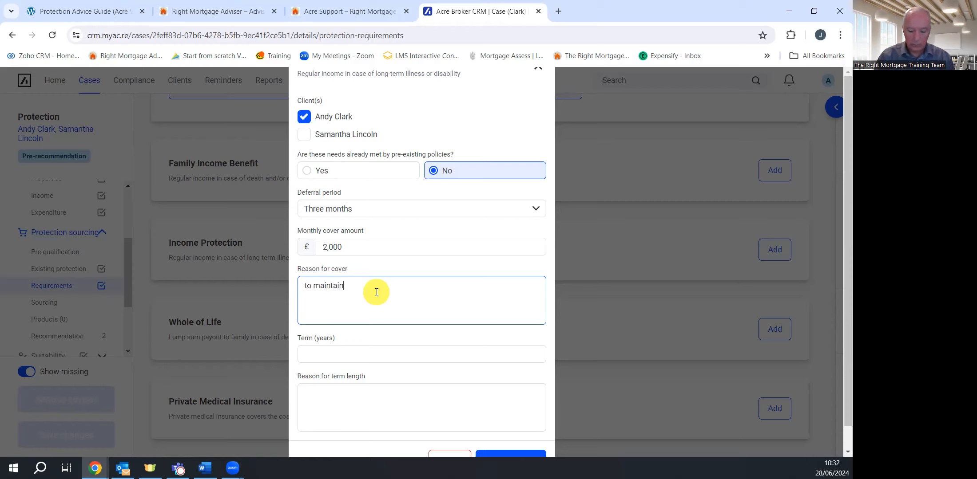
type(" lifst")
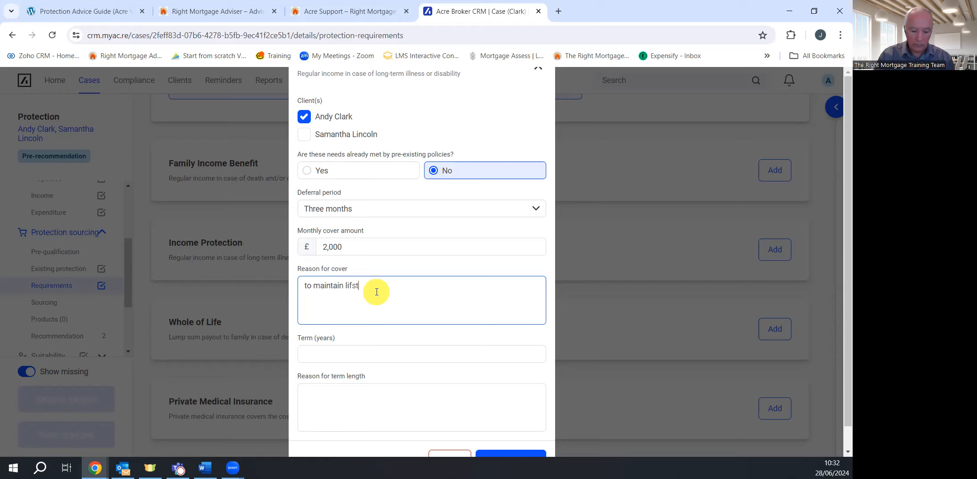
type("yle")
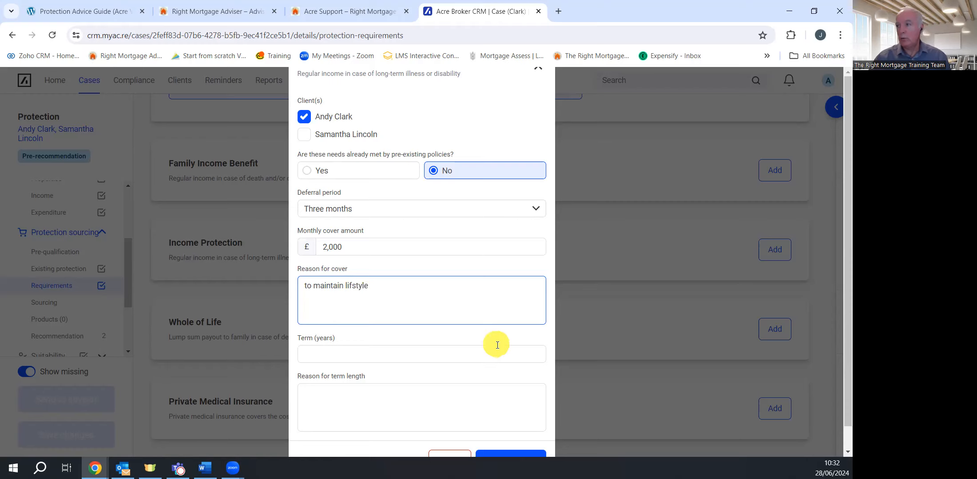
double_click(360, 287)
right_click(360, 286)
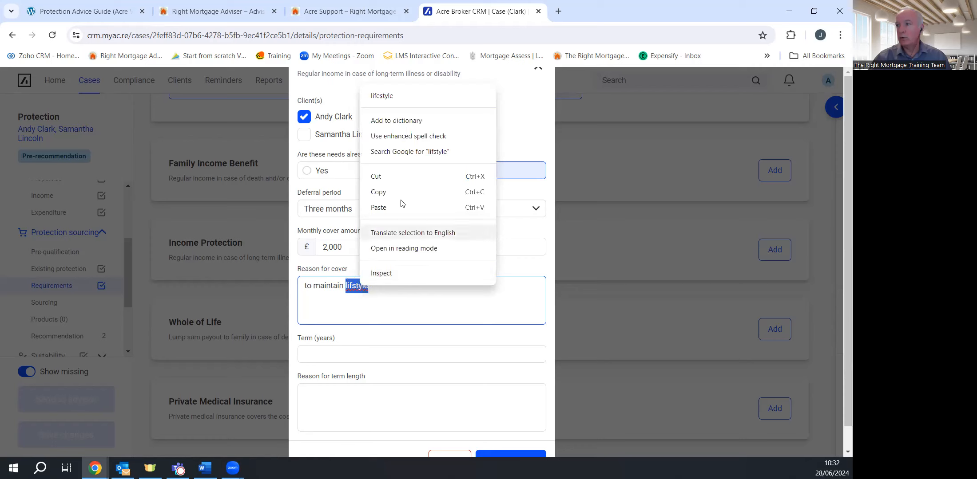
left_click(386, 95)
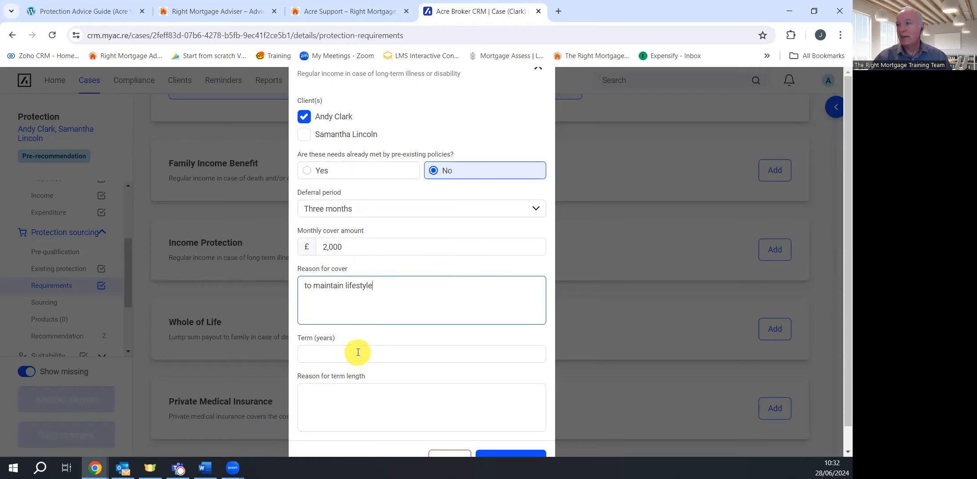
Set a 24-year term to NRD and save the first client's income protection need
left_click(374, 351)
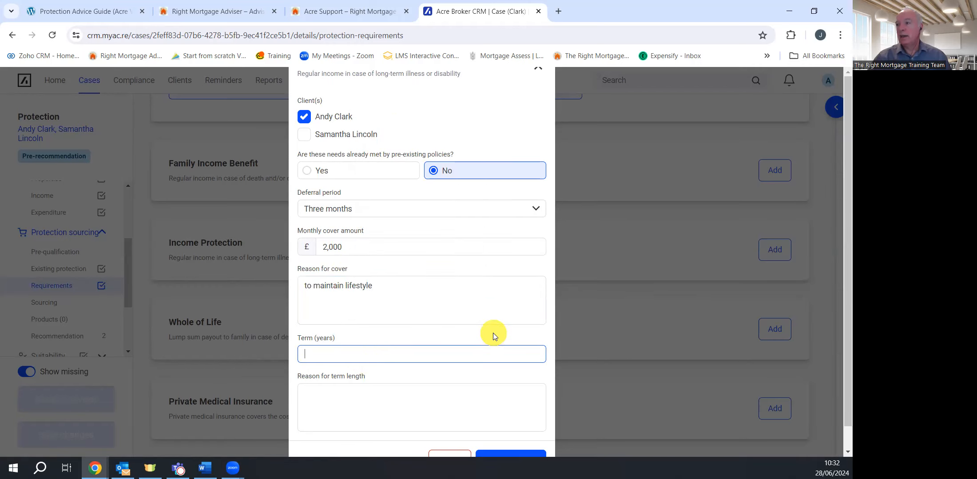
type("24")
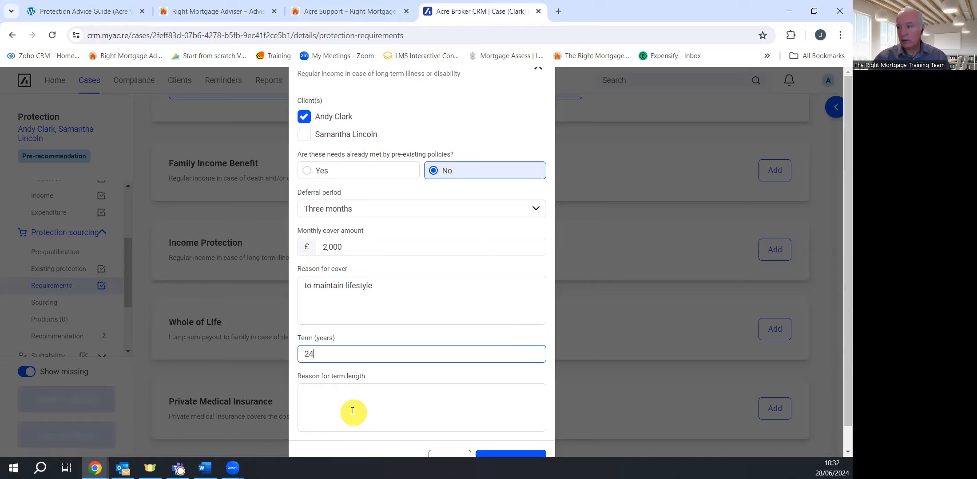
left_click(357, 388)
type("NRD")
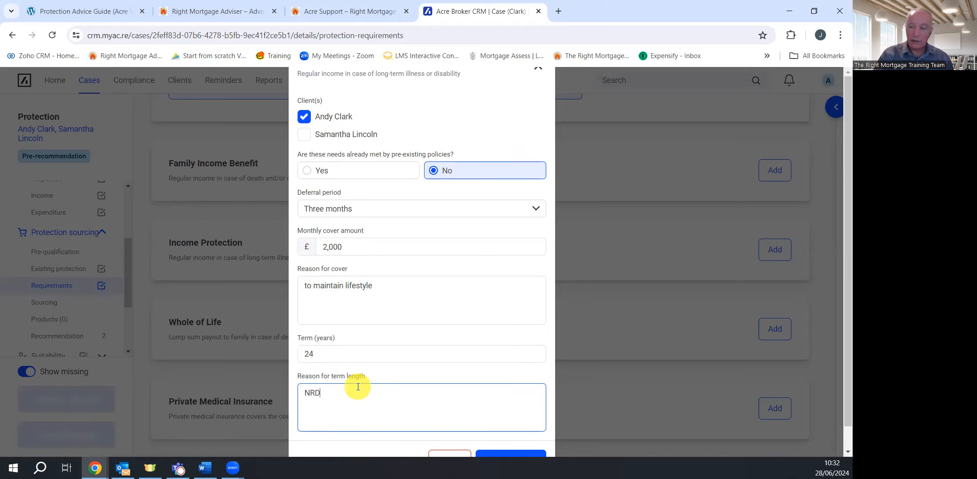
scroll(404, 367, "down", 1)
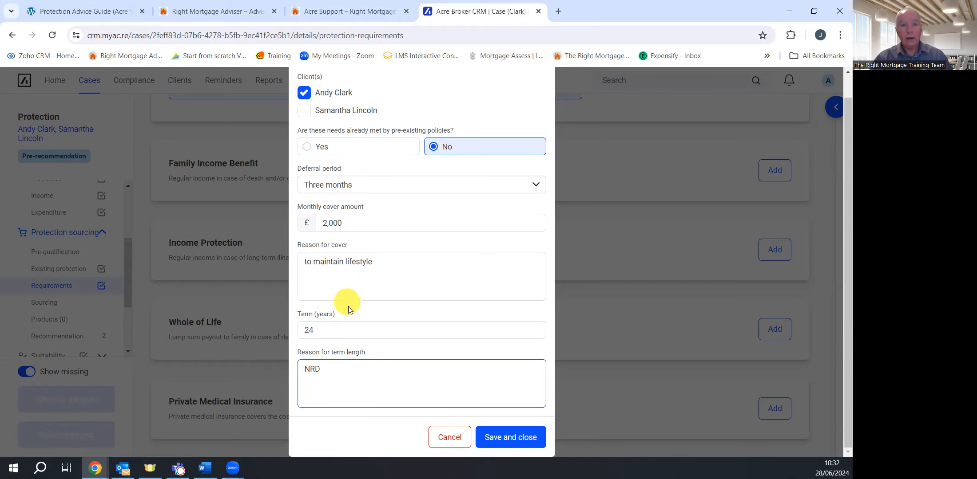
left_click(513, 437)
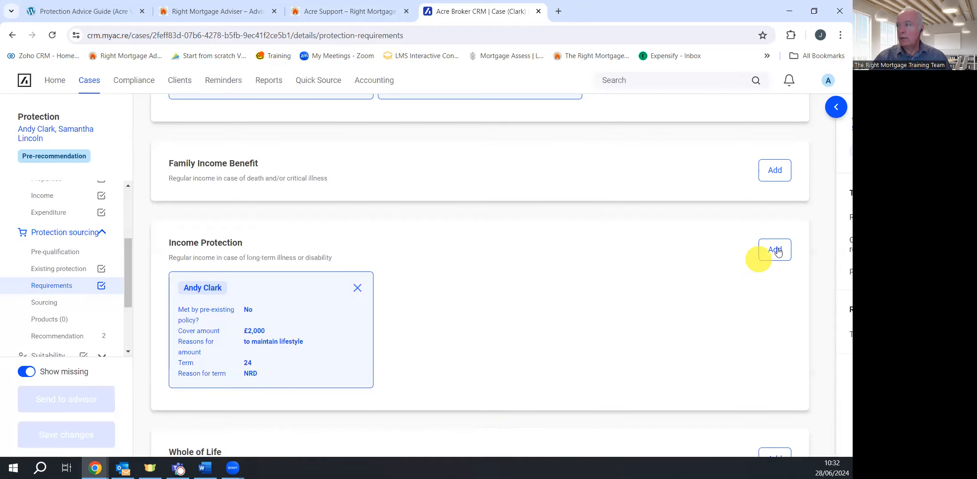
Add an Income Protection need for the second client: not already met, three-month deferral, £2,600 monthly
left_click(776, 251)
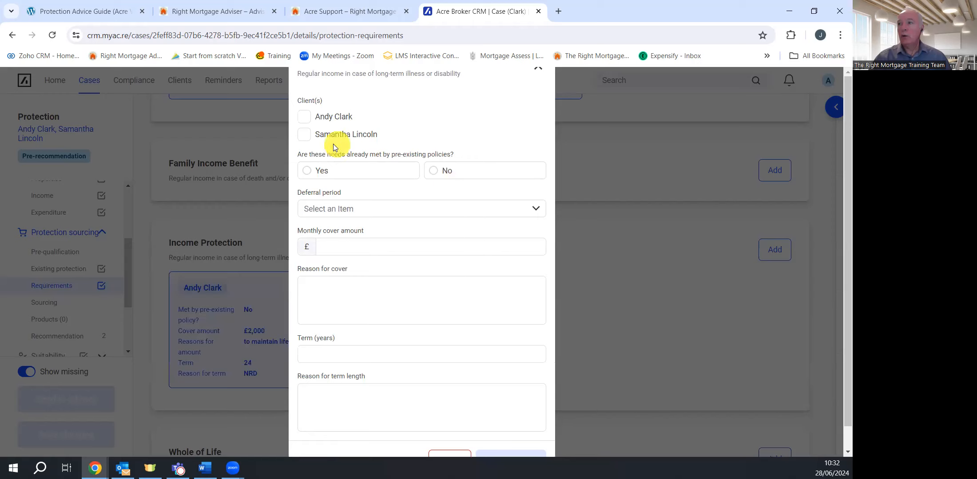
left_click(304, 134)
left_click(435, 171)
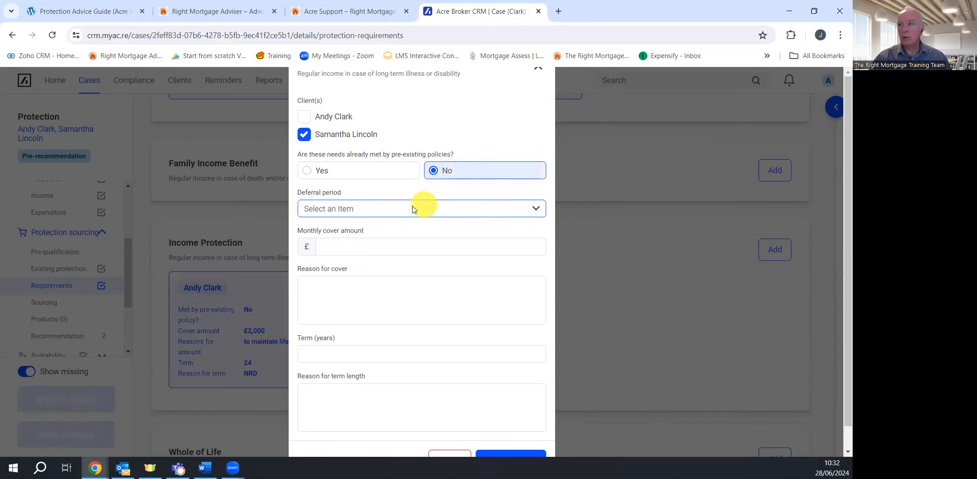
left_click(396, 209)
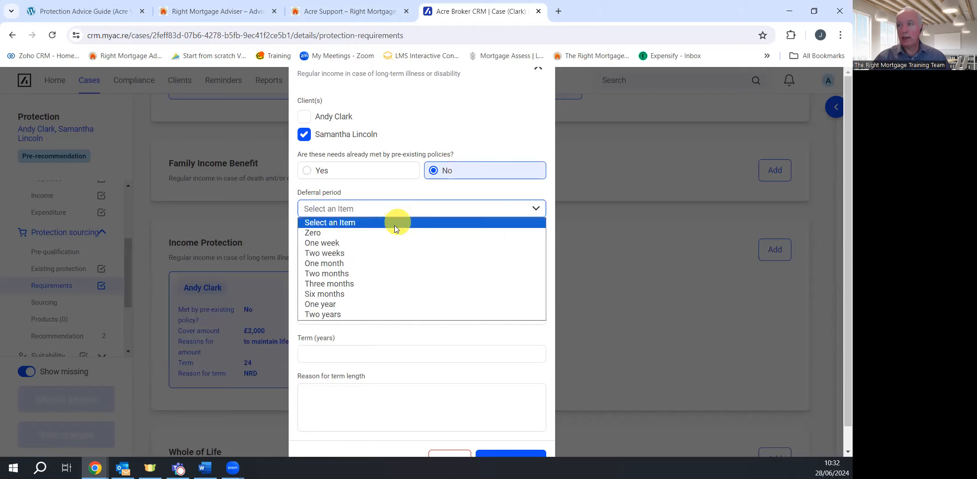
left_click(392, 285)
left_click(365, 245)
type("2600")
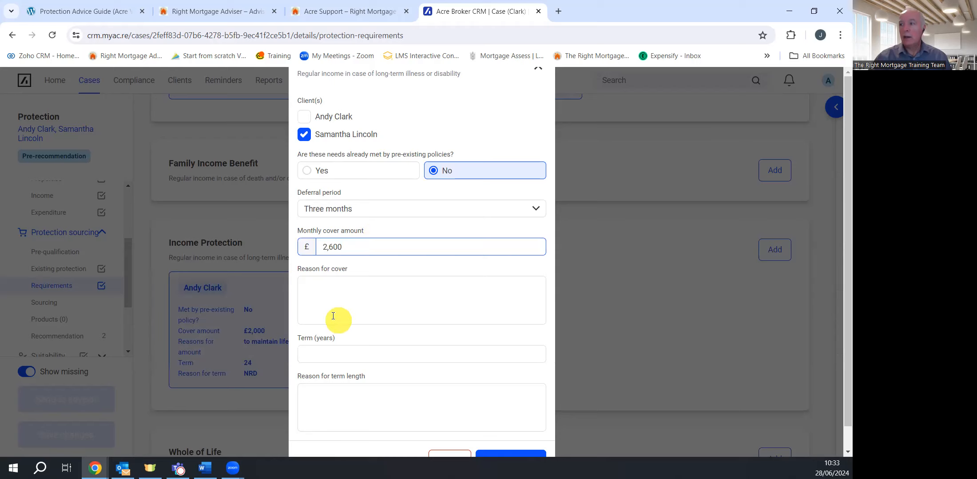
Give it reason 'Maximum' and a 24-year term to NRD, then save
left_click(362, 291)
type("Maximum")
left_click(374, 352)
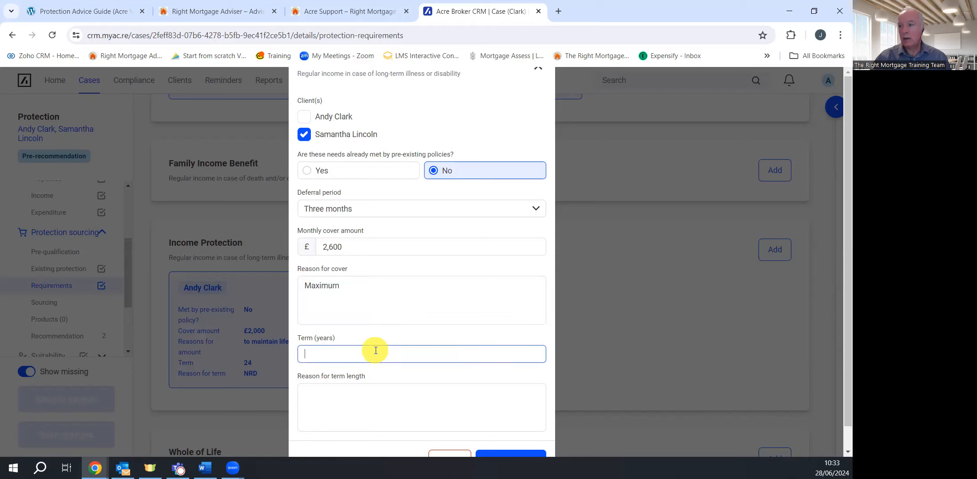
type("24")
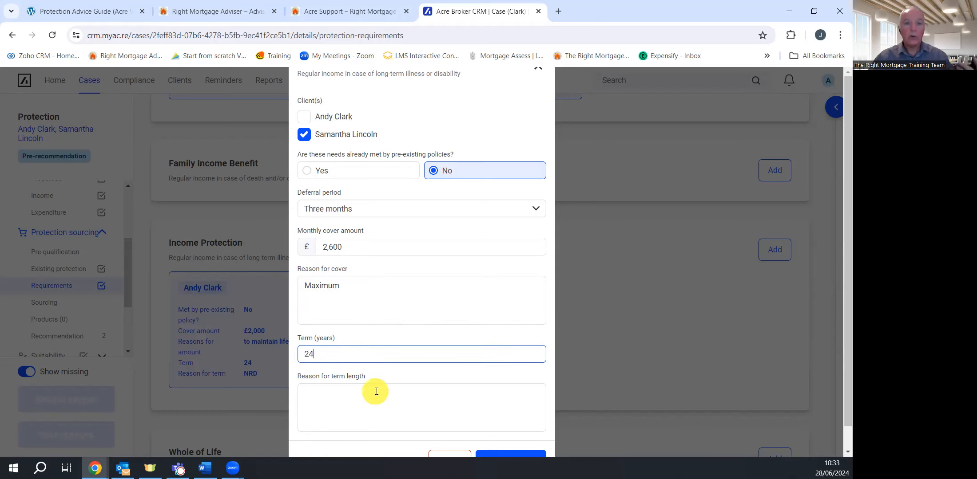
left_click(360, 404)
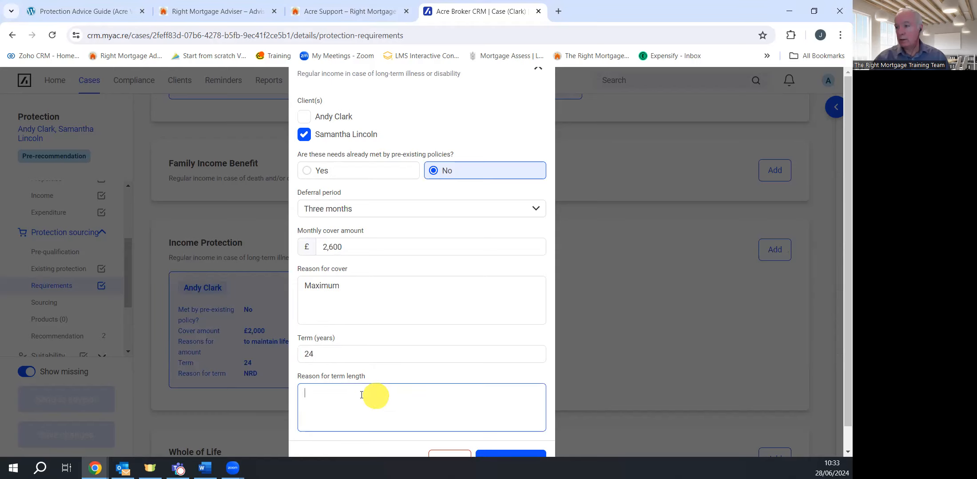
type("NRD")
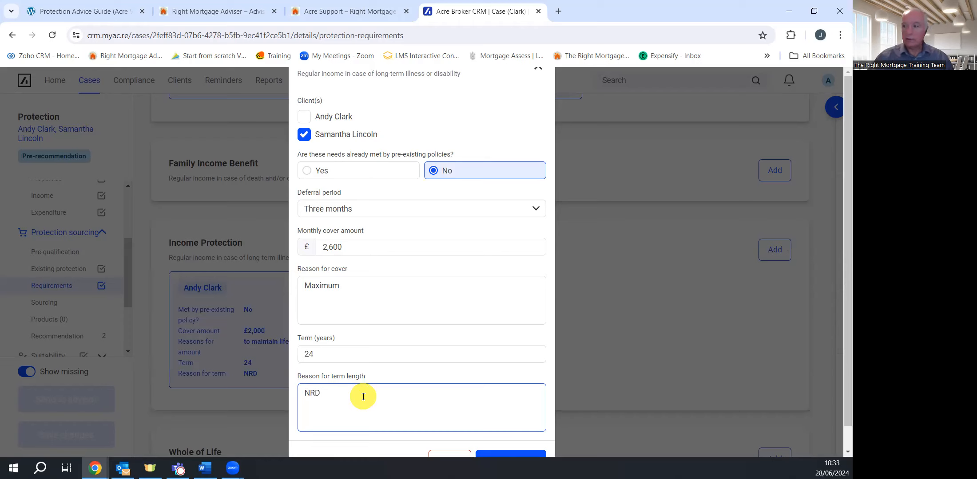
scroll(403, 378, "down", 1)
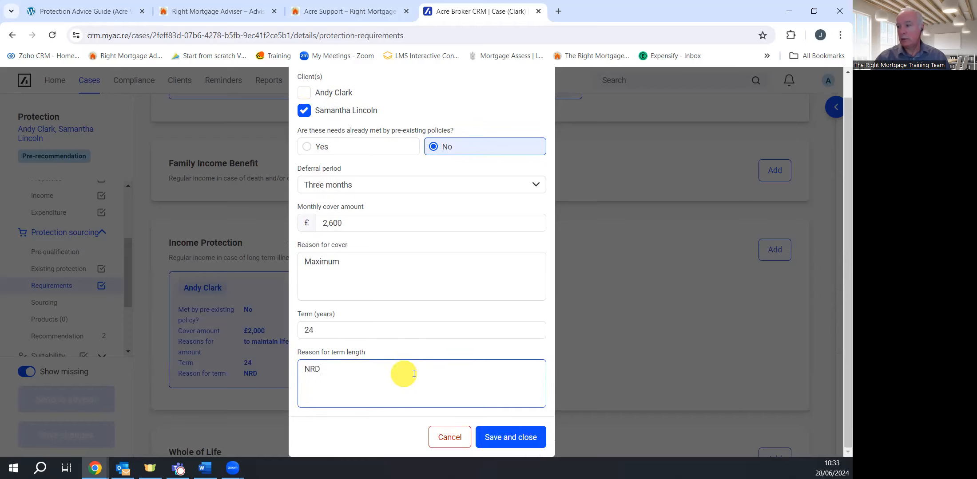
left_click(505, 442)
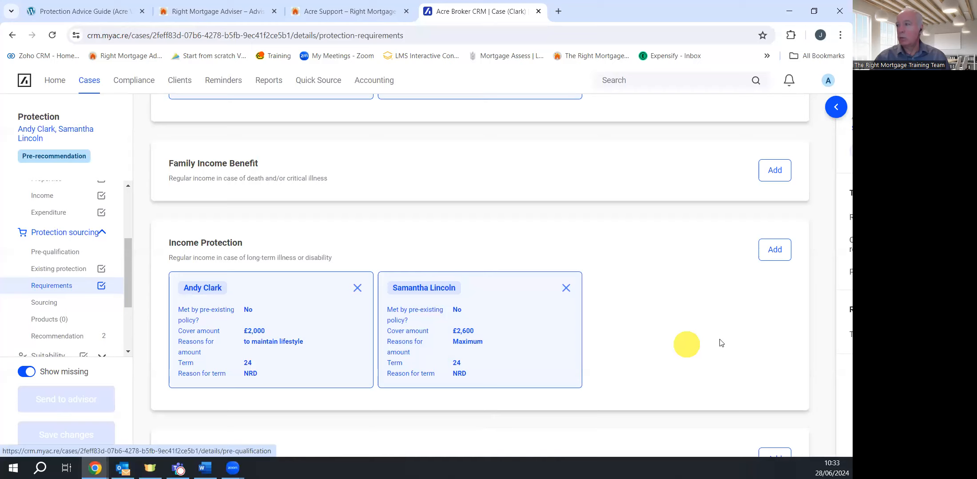
scroll(688, 313, "up", 5)
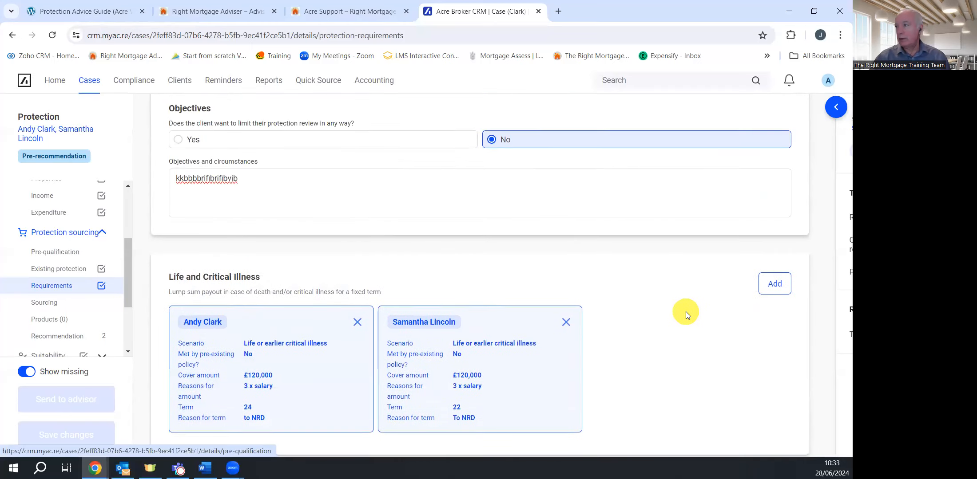
scroll(683, 309, "down", 3)
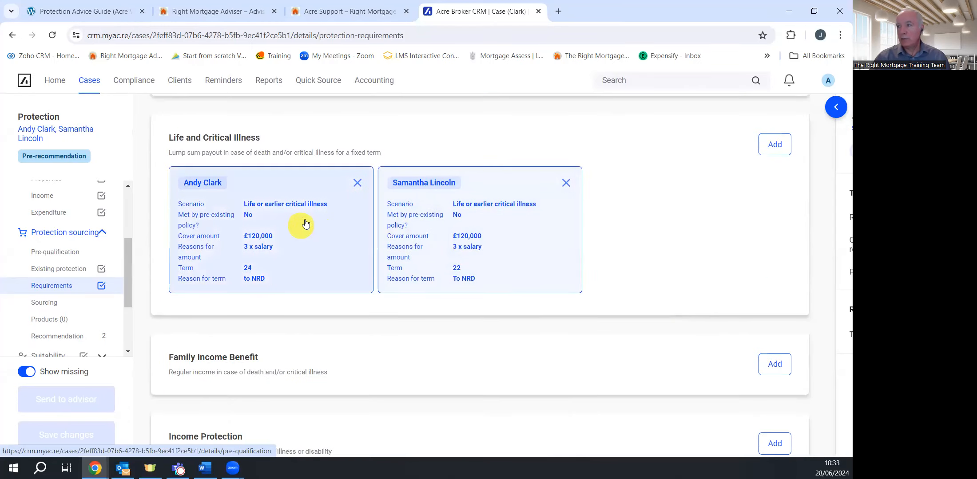
scroll(648, 297, "down", 4)
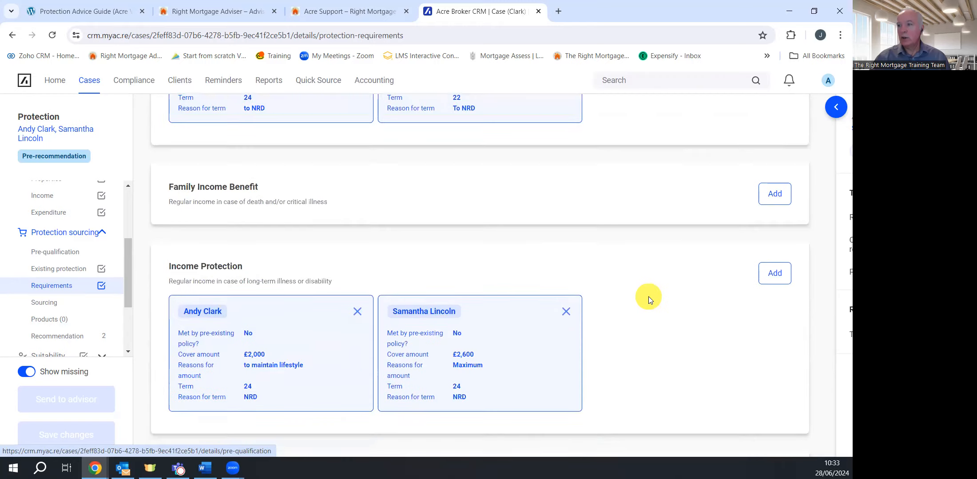
scroll(648, 297, "down", 2)
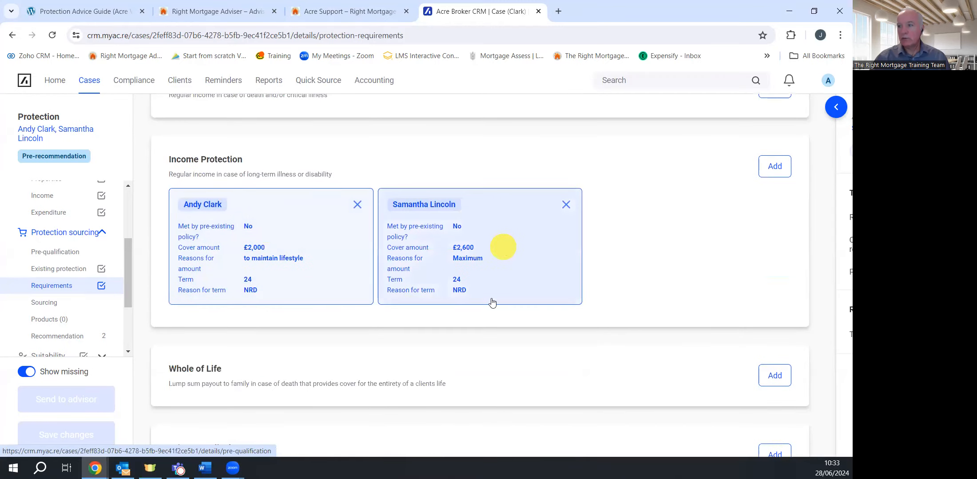
scroll(490, 321, "up", 6)
scroll(424, 364, "down", 2)
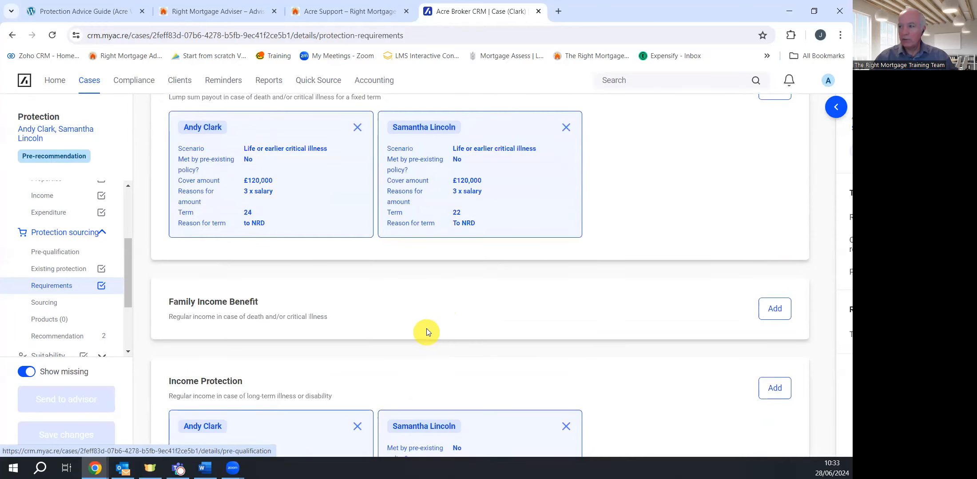
scroll(497, 324, "down", 6)
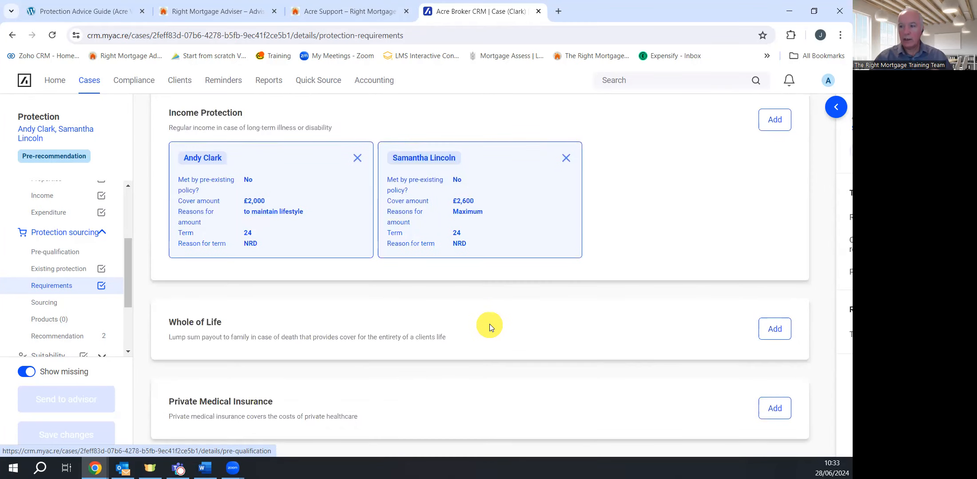
scroll(608, 266, "up", 6)
scroll(613, 265, "up", 5)
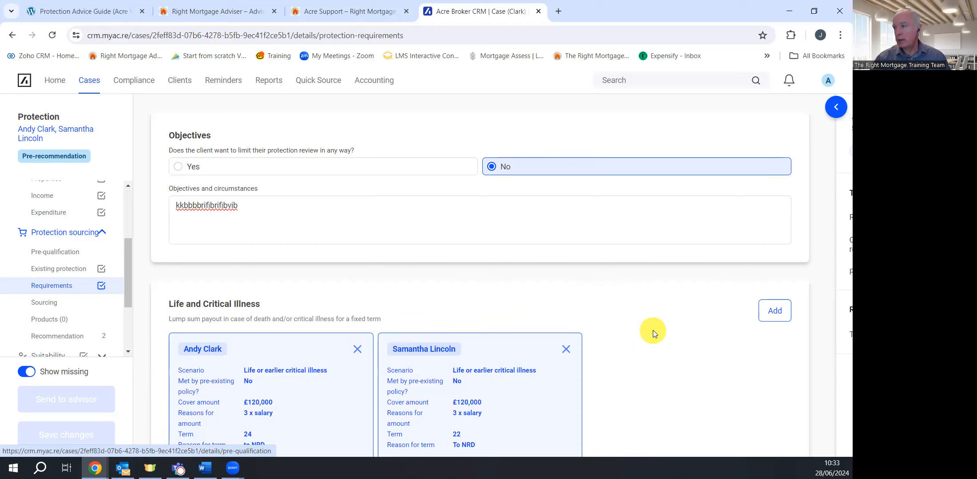
scroll(653, 329, "down", 5)
scroll(672, 322, "down", 4)
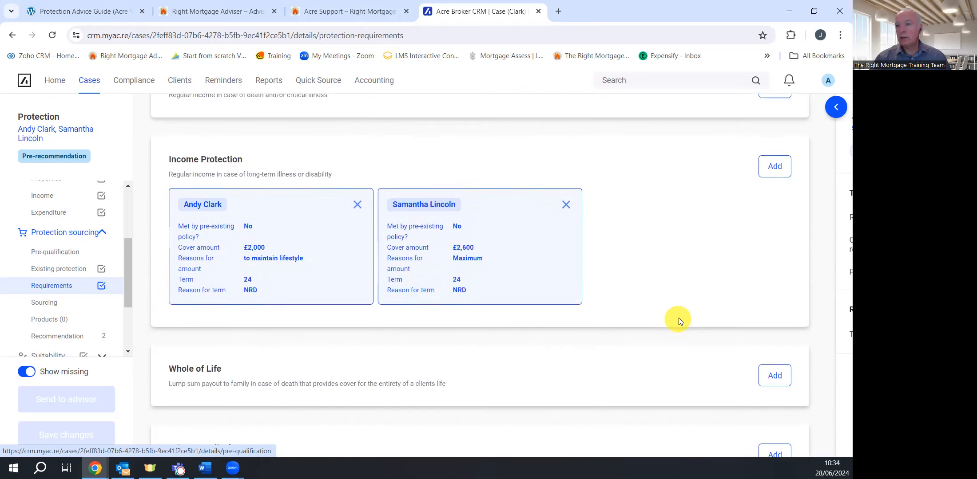
scroll(679, 318, "up", 8)
scroll(657, 255, "down", 2)
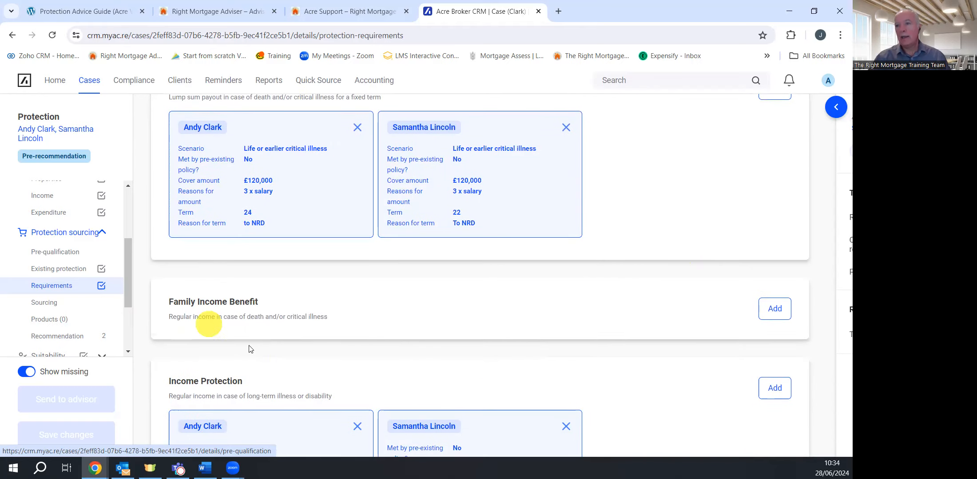
On Sourcing, generate two Level term assurance and two Income protection benefits from requirements
left_click(47, 307)
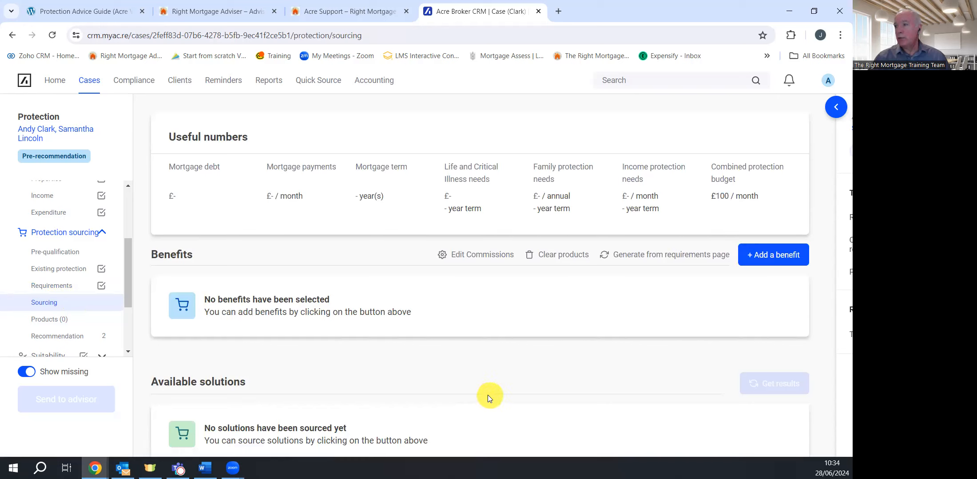
left_click(653, 257)
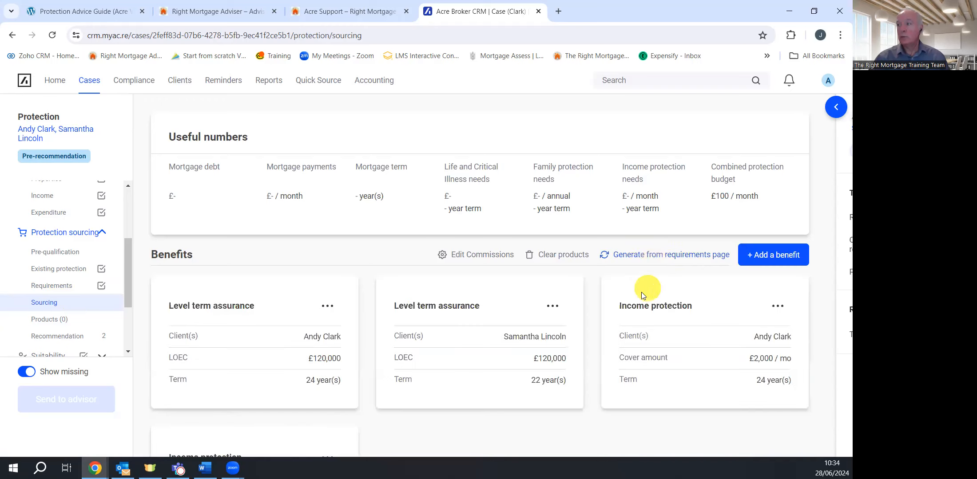
scroll(436, 386, "down", 3)
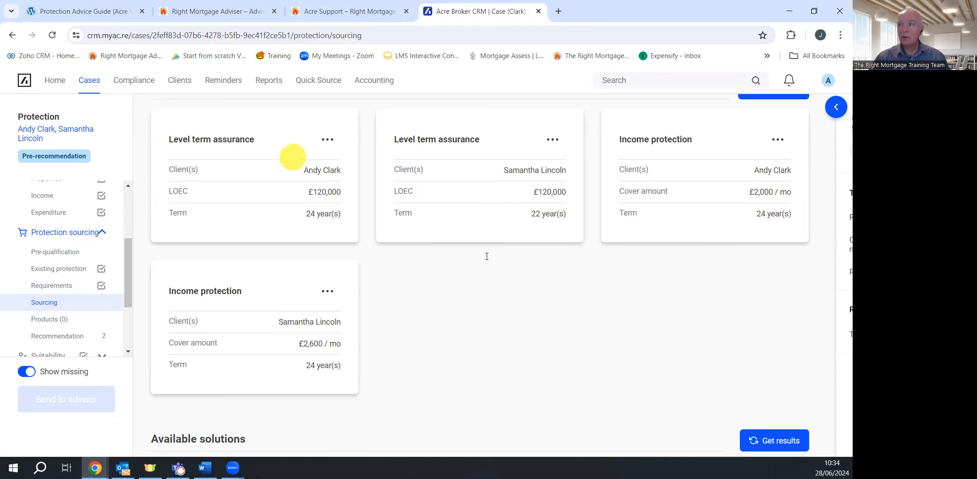
left_click(327, 141)
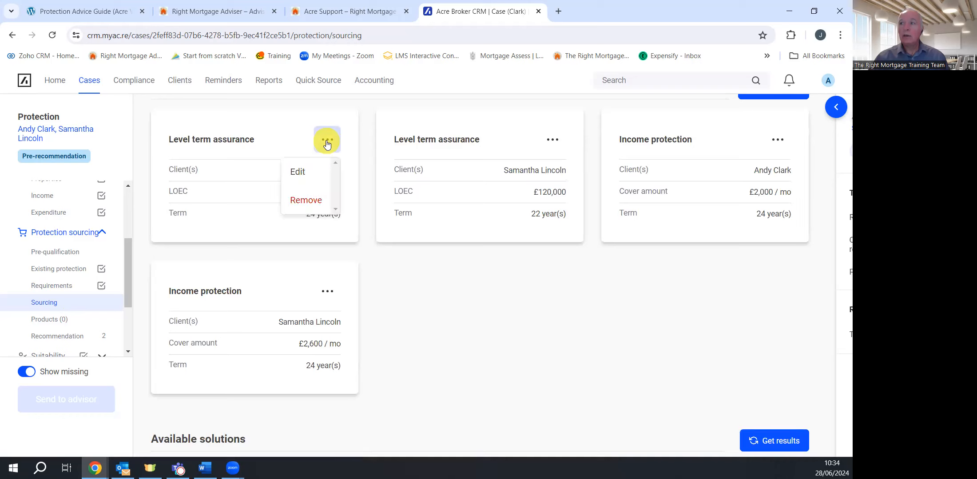
left_click(306, 173)
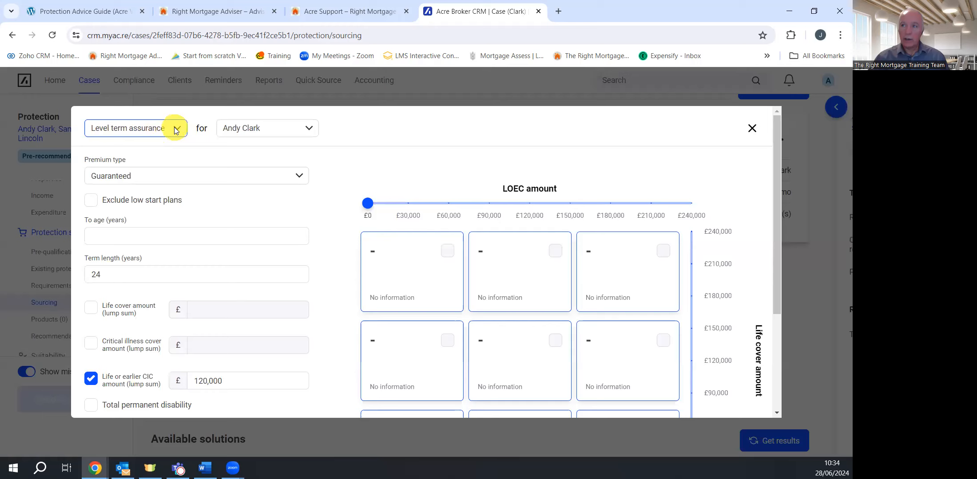
left_click(172, 128)
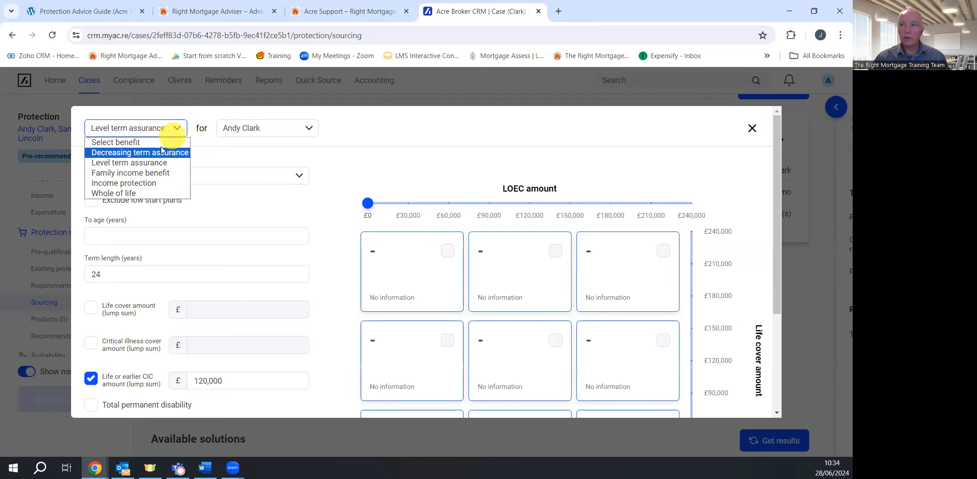
left_click(159, 163)
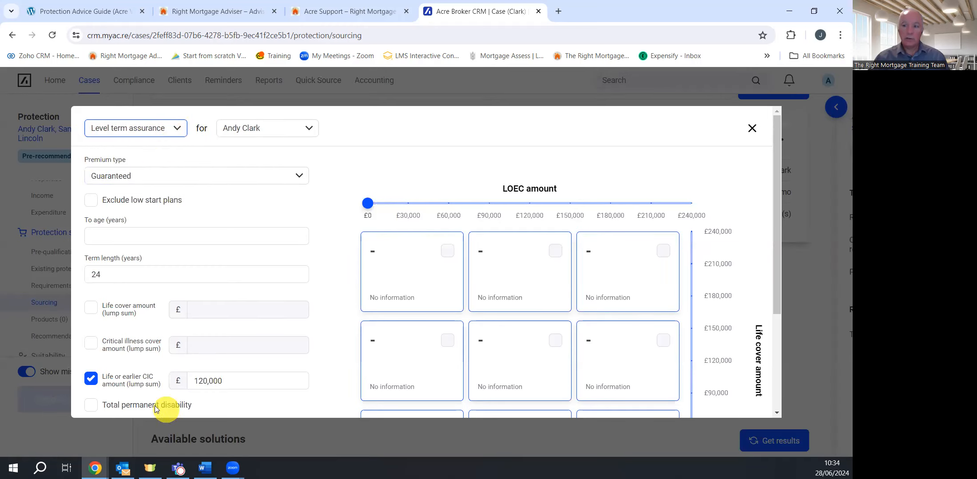
scroll(210, 361, "down", 3)
scroll(203, 338, "up", 2)
scroll(213, 280, "up", 1)
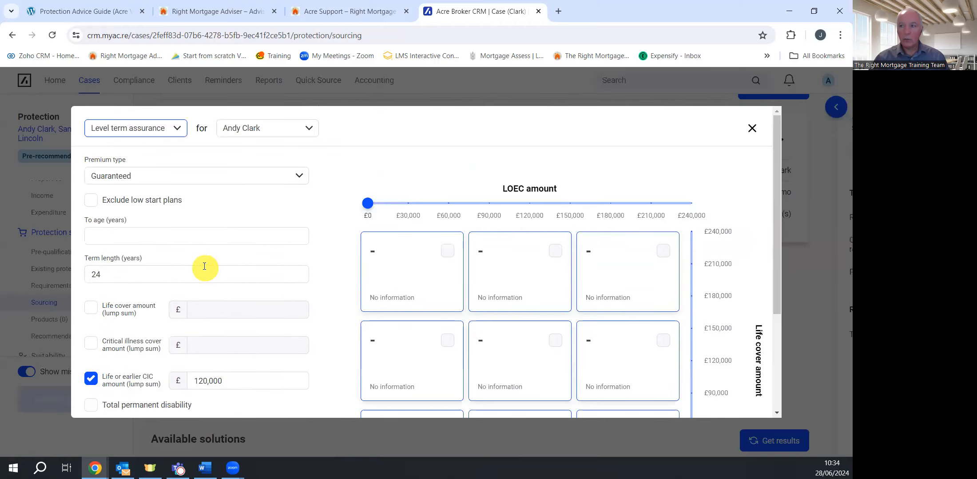
left_click(752, 128)
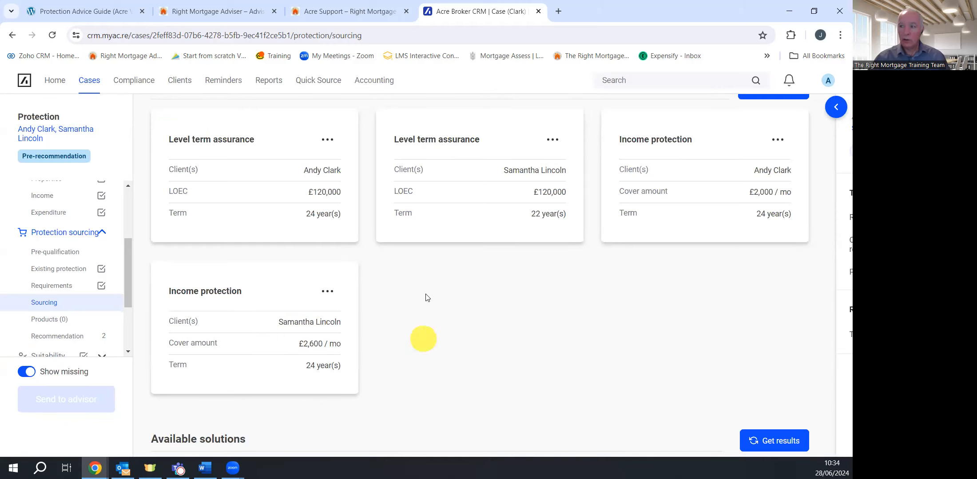
Edit the second client's Income protection benefit and set the cover amount type to Maximum
left_click(331, 294)
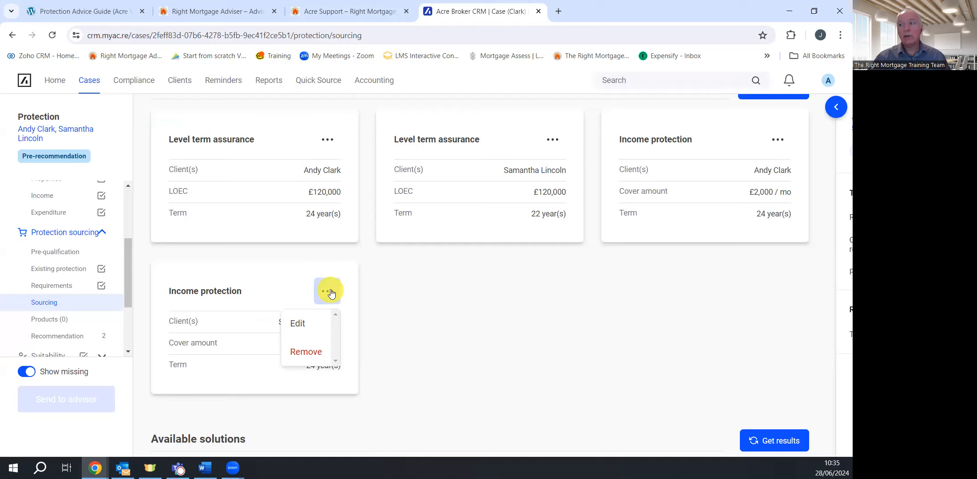
left_click(309, 324)
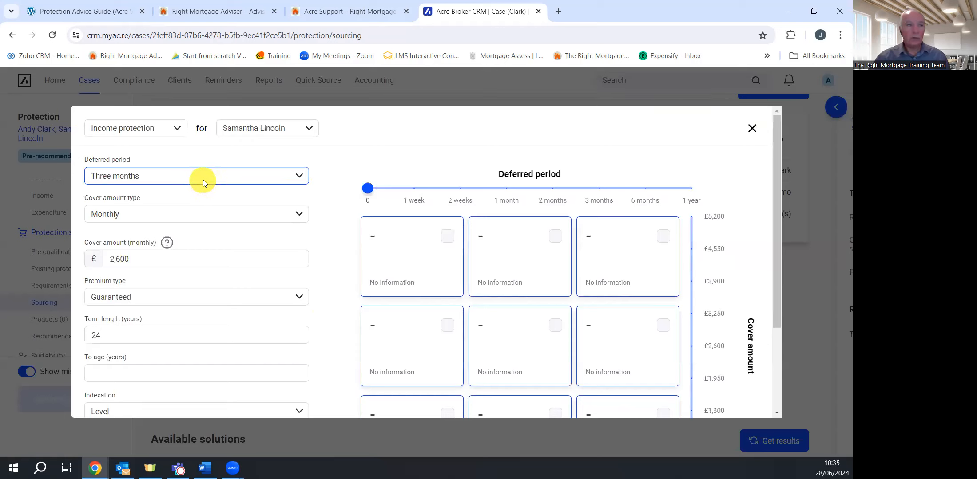
left_click(194, 218)
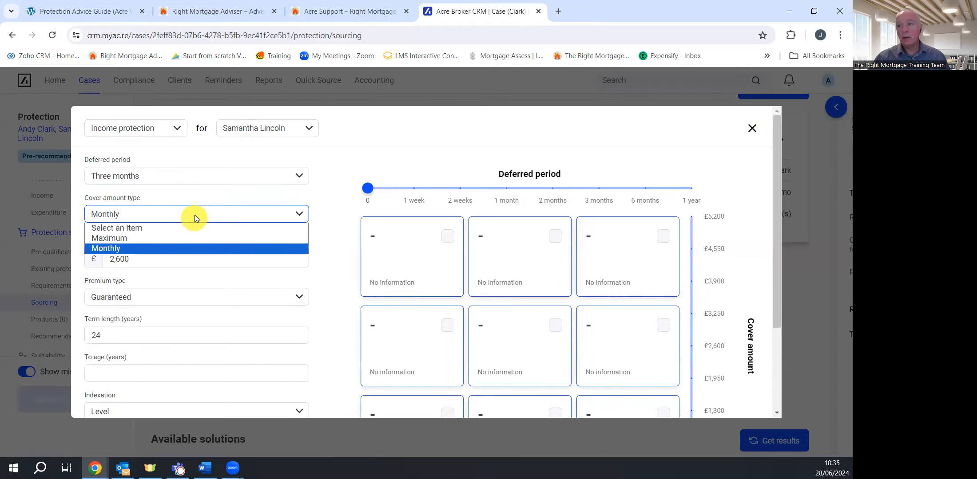
left_click(152, 240)
Set cover to age 68 with no limited benefit payment period, and save the benefit
scroll(234, 252, "down", 1)
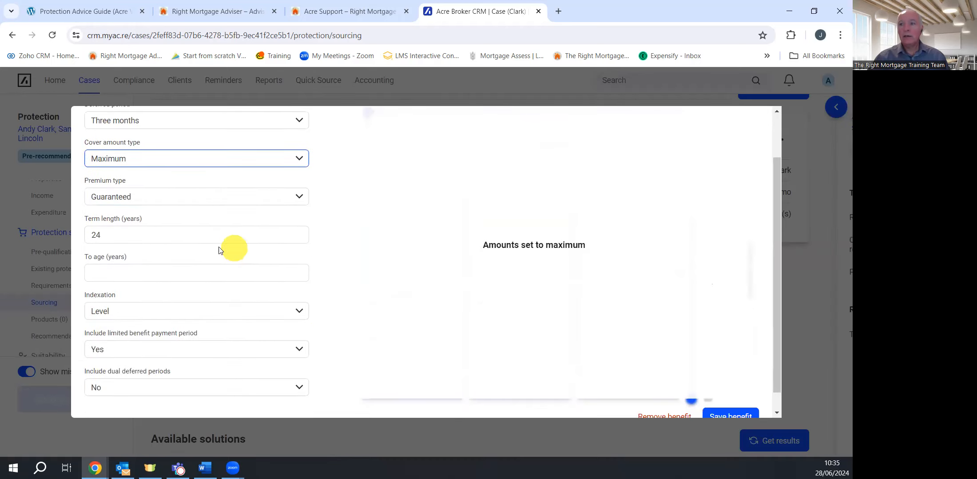
left_click(119, 273)
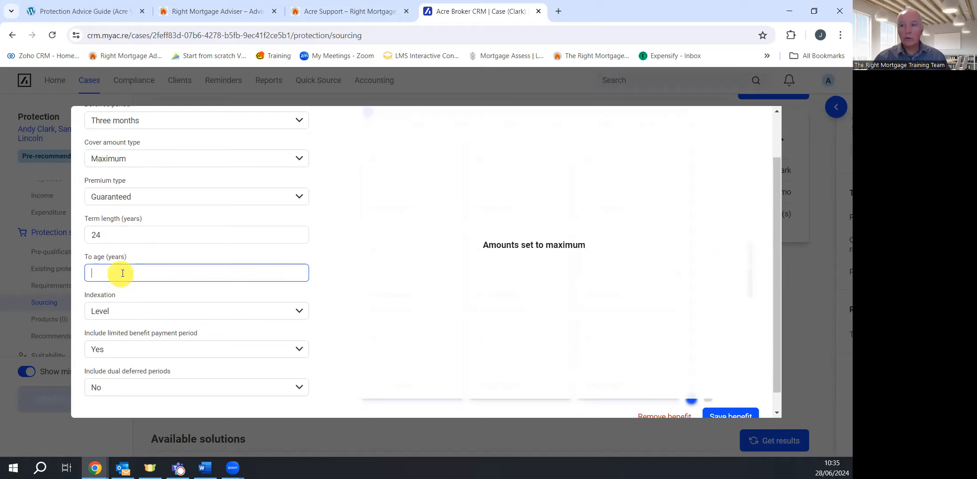
type("68")
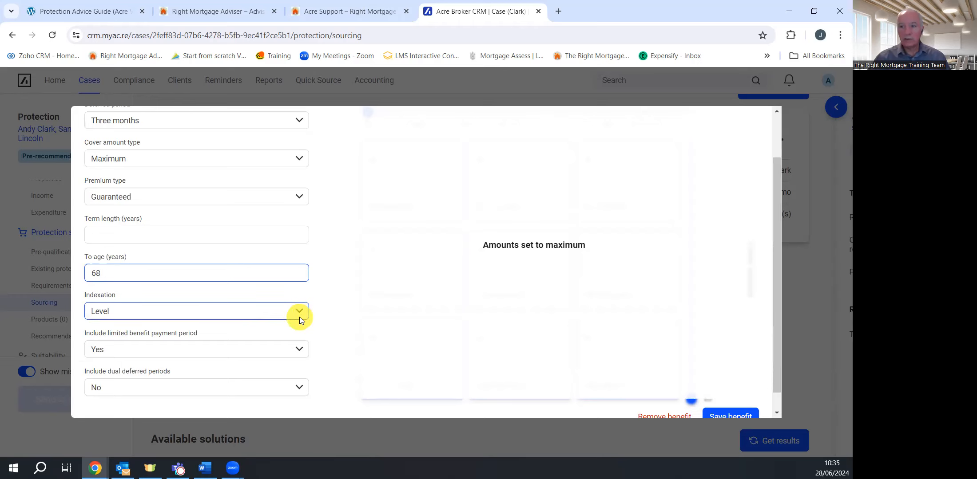
left_click(299, 349)
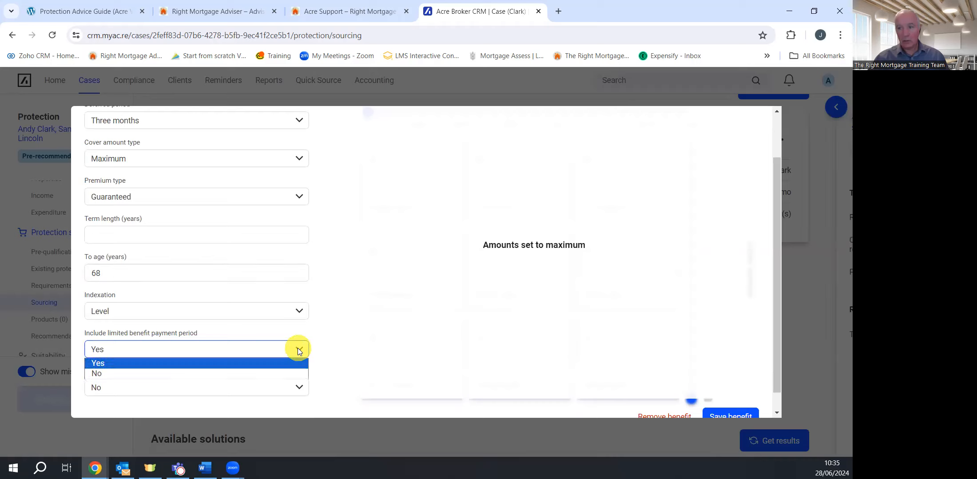
left_click(251, 375)
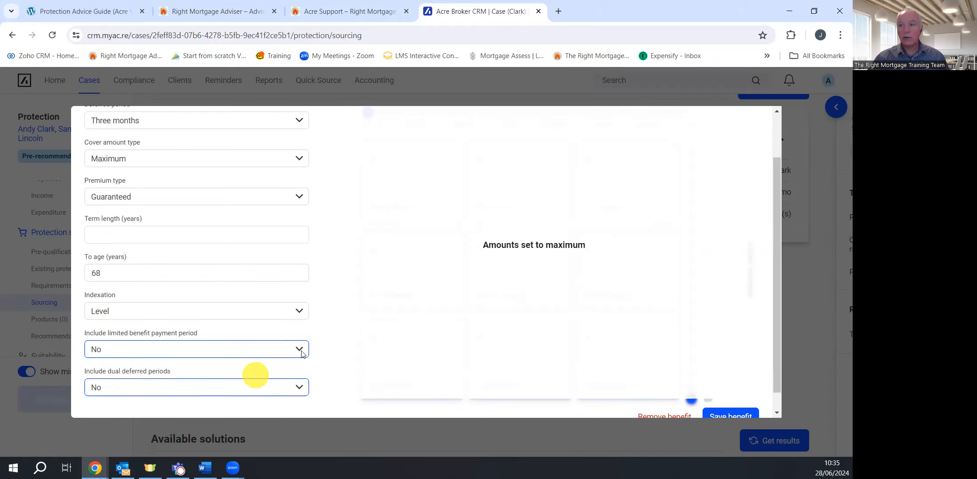
scroll(373, 325, "up", 2)
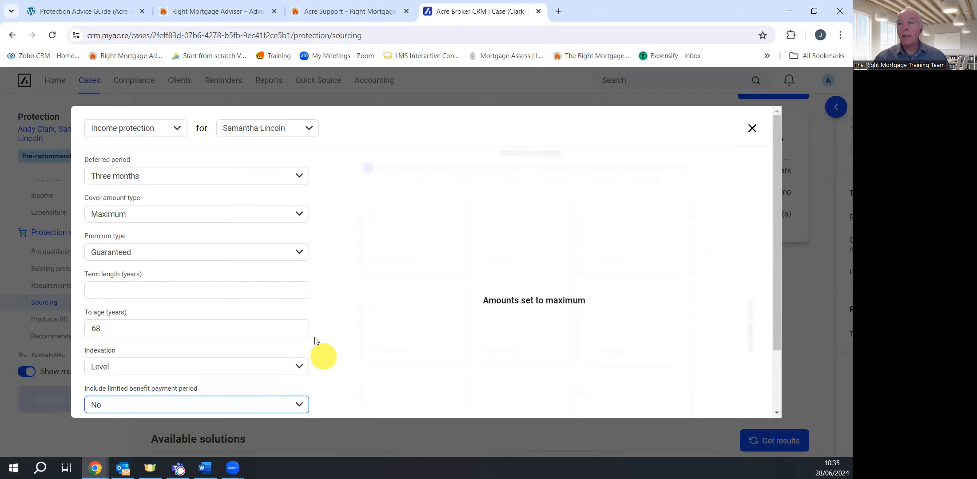
scroll(204, 293, "down", 2)
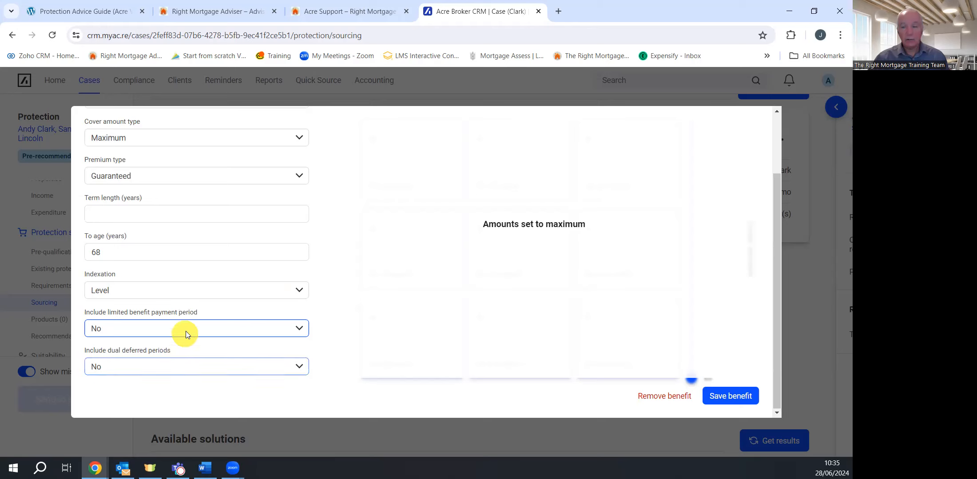
scroll(186, 331, "up", 2)
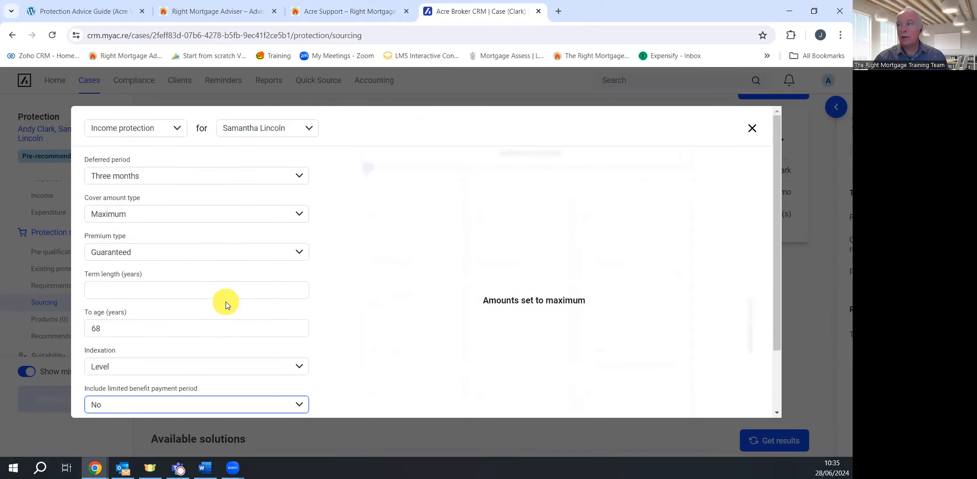
scroll(226, 303, "down", 2)
left_click(741, 396)
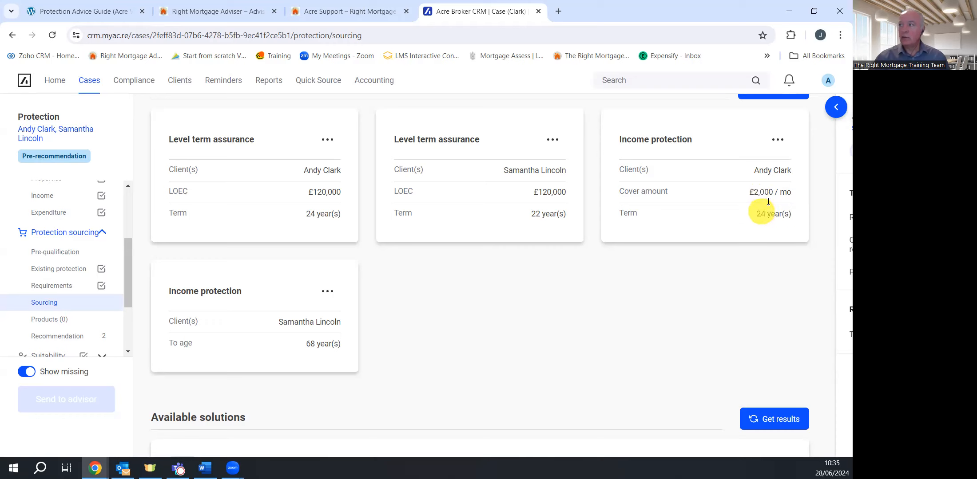
Edit the first client's income protection: Level indexation, no limited benefit payment period, then save
left_click(778, 142)
left_click(750, 170)
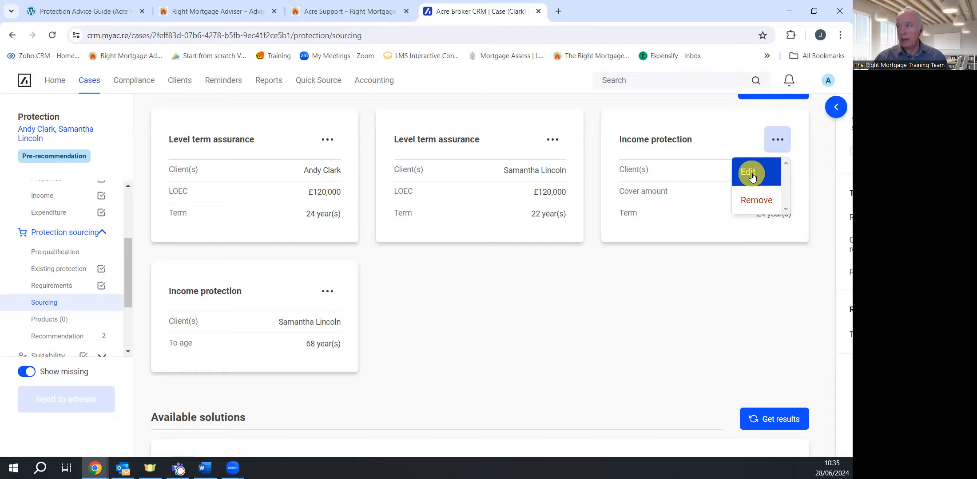
scroll(205, 309, "down", 3)
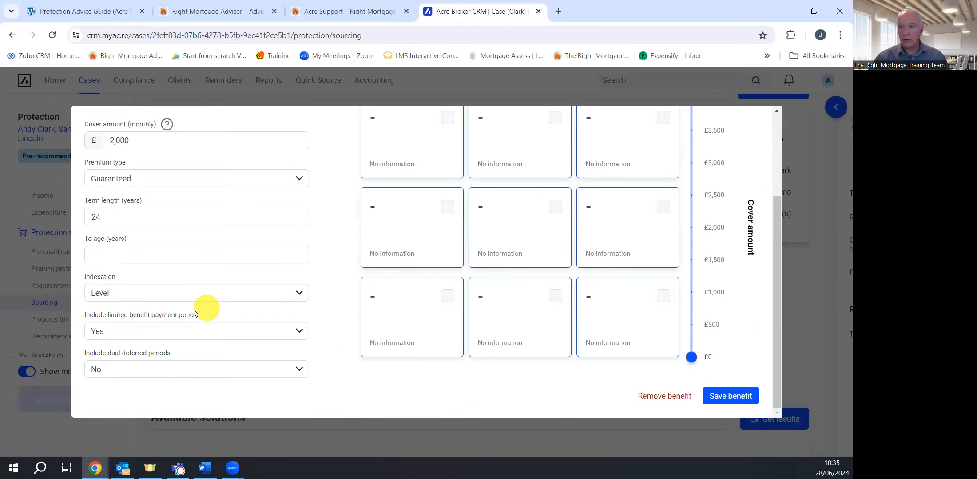
left_click(168, 296)
left_click(167, 297)
left_click(149, 338)
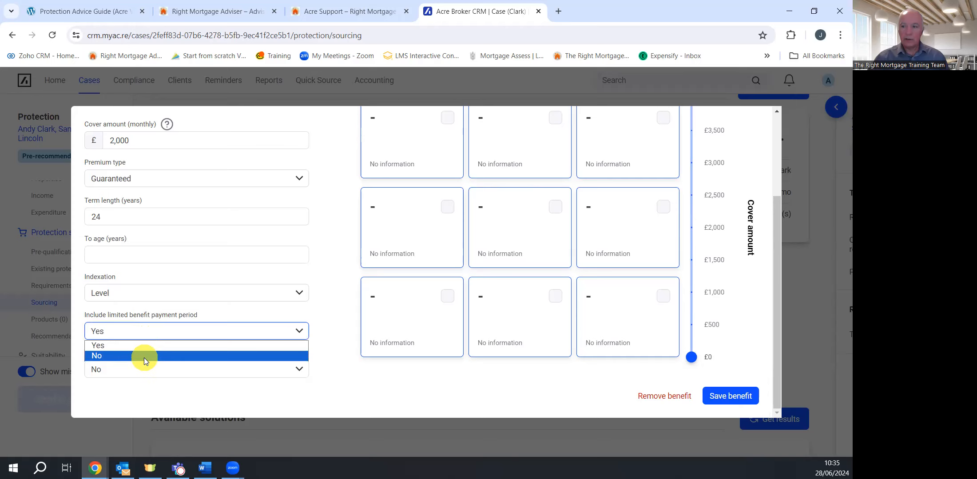
left_click(144, 358)
scroll(335, 330, "up", 3)
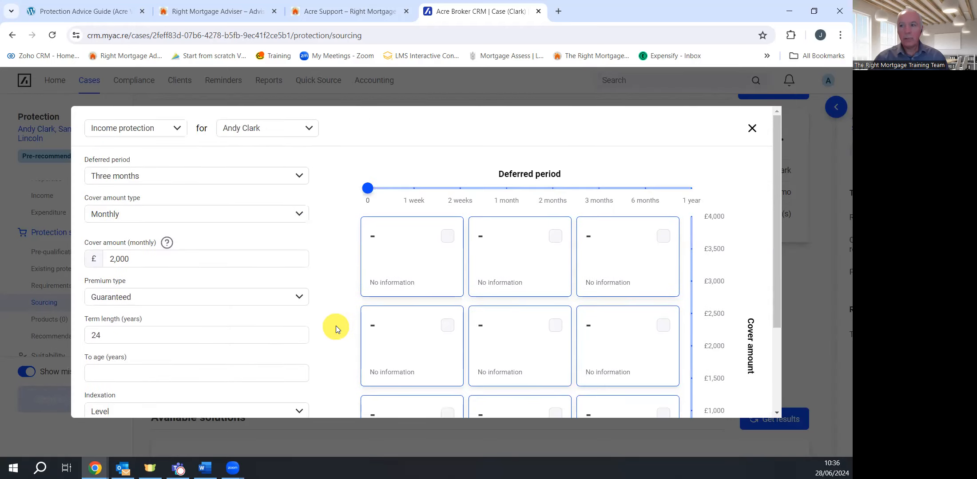
scroll(668, 369, "down", 3)
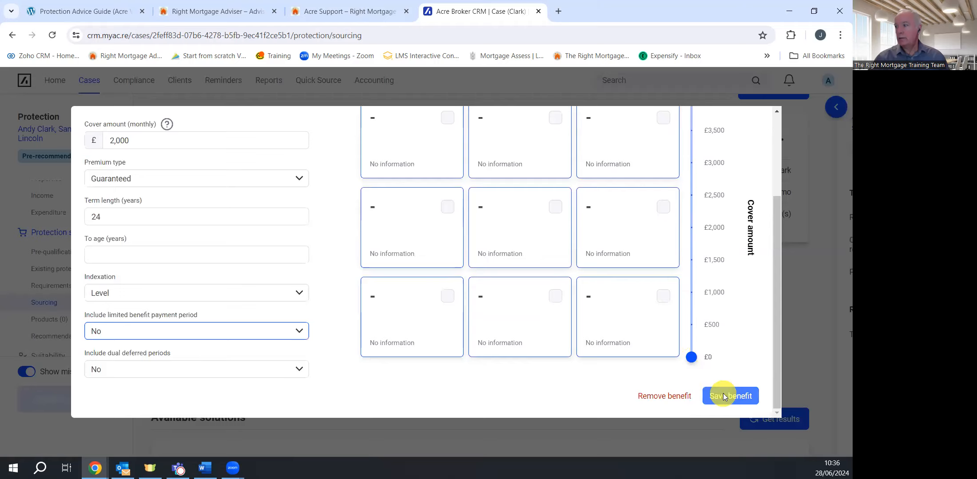
left_click(721, 393)
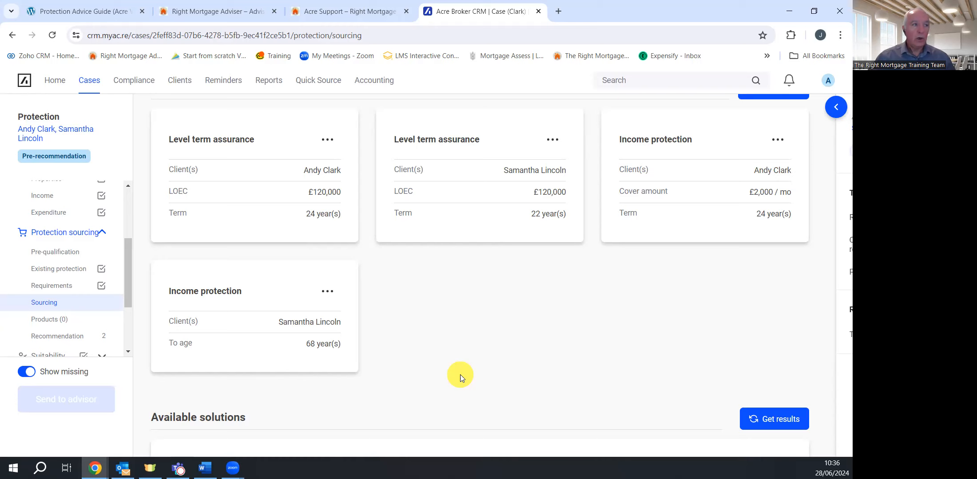
scroll(531, 336, "down", 2)
Get and update quotes, giving a £332.66 Combination and £332.39 Multi policy solution
left_click(778, 359)
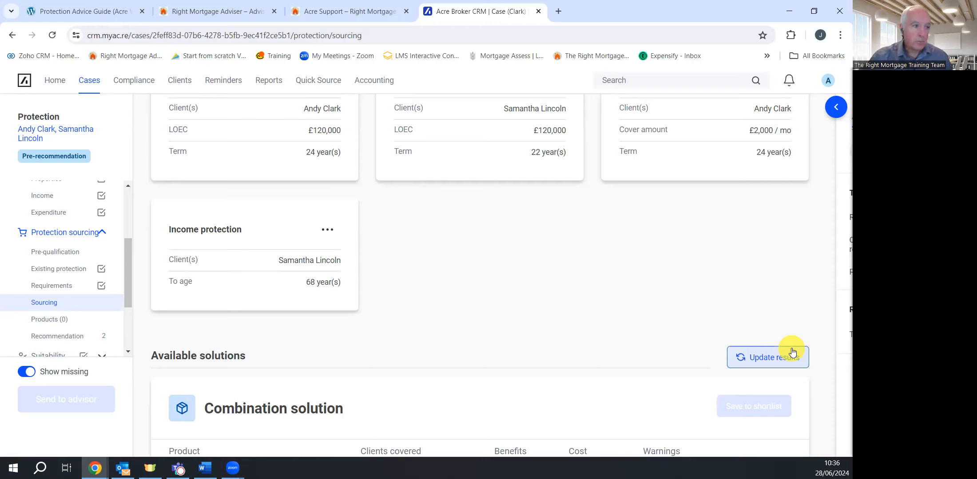
left_click(784, 362)
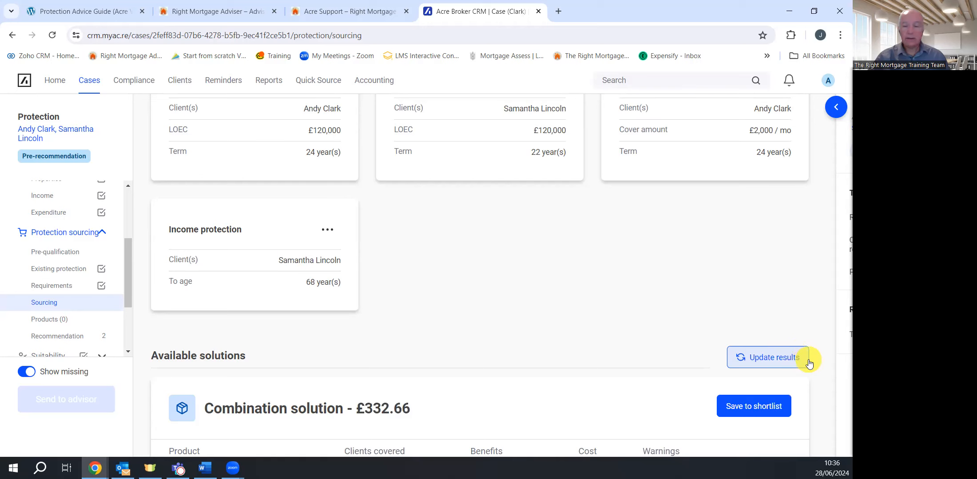
scroll(631, 298, "down", 5)
scroll(629, 297, "down", 4)
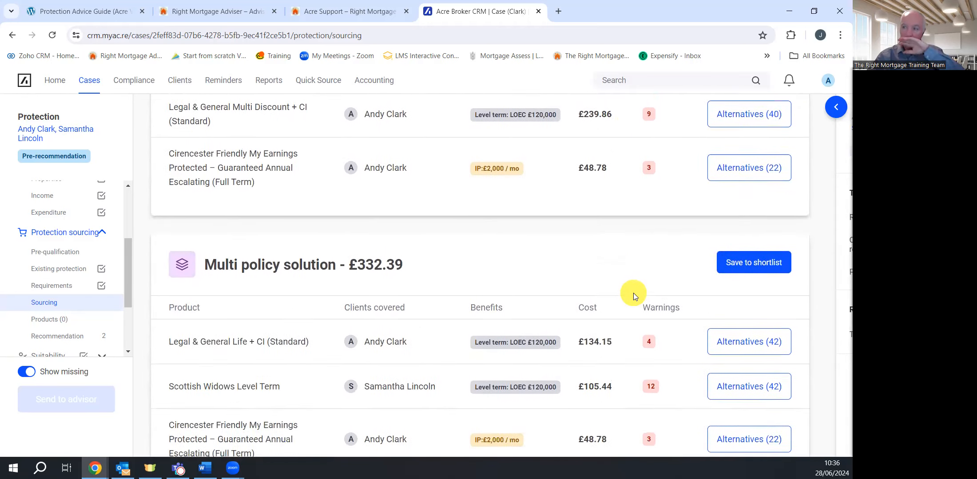
scroll(634, 293, "down", 2)
mouse_move(641, 325)
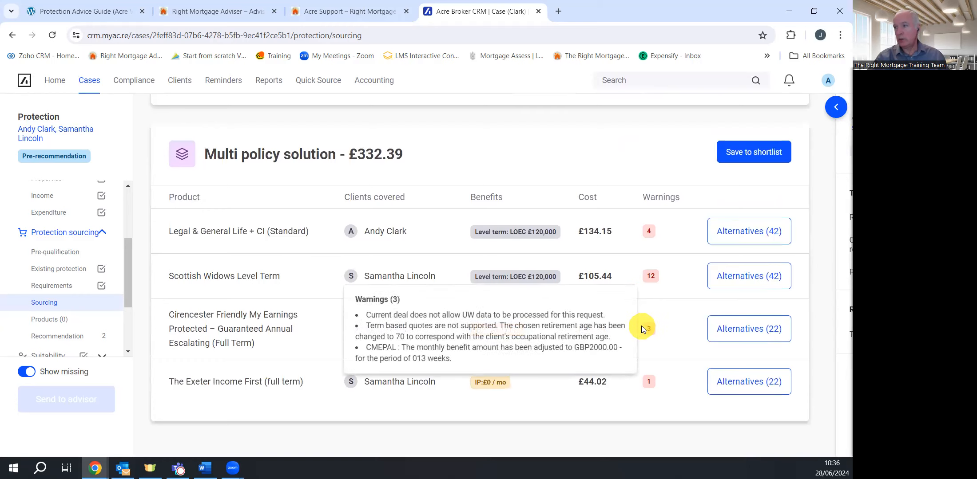
scroll(636, 306, "up", 14)
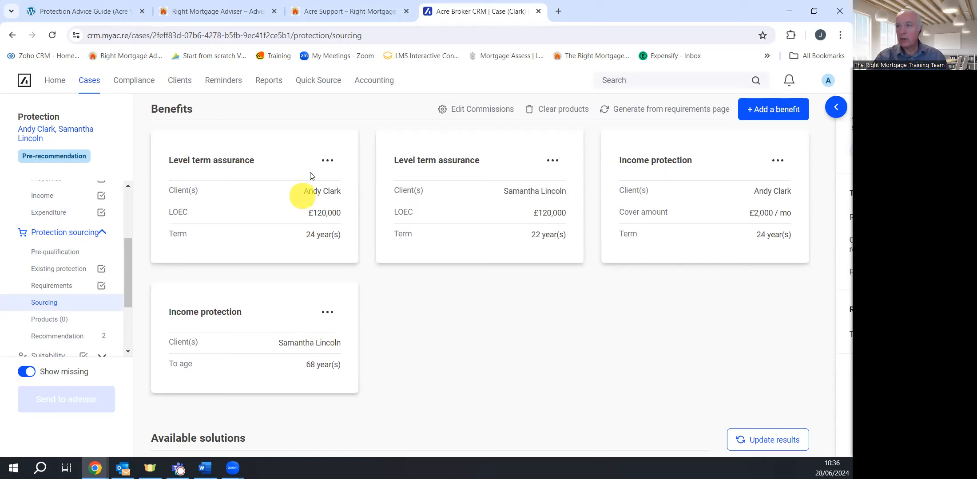
left_click(328, 161)
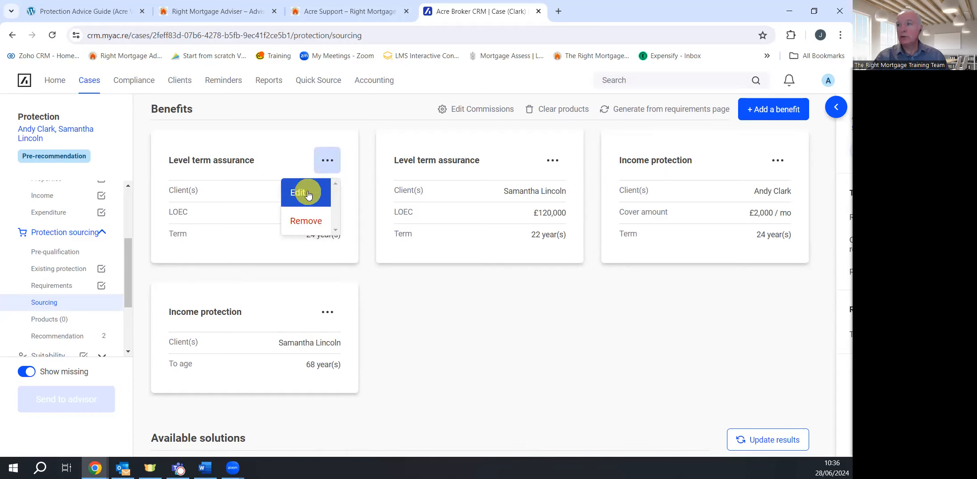
left_click(306, 188)
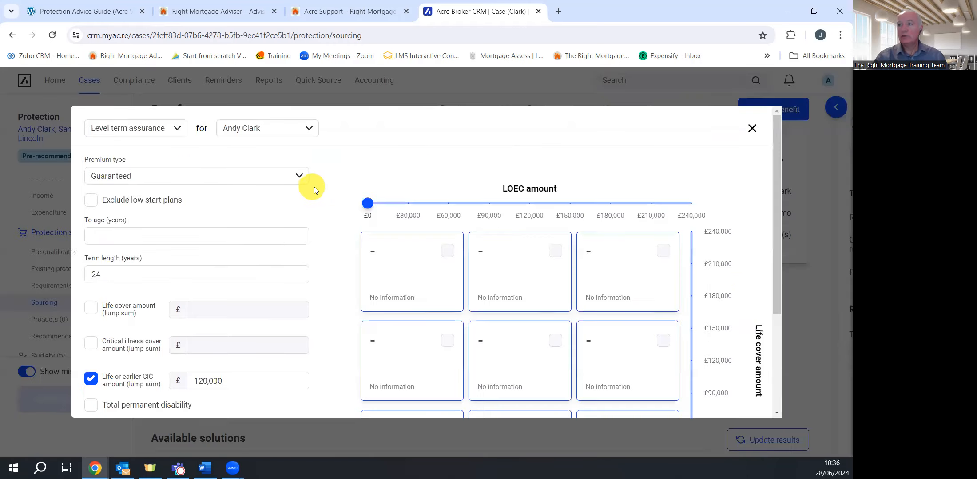
left_click(174, 129)
left_click(126, 153)
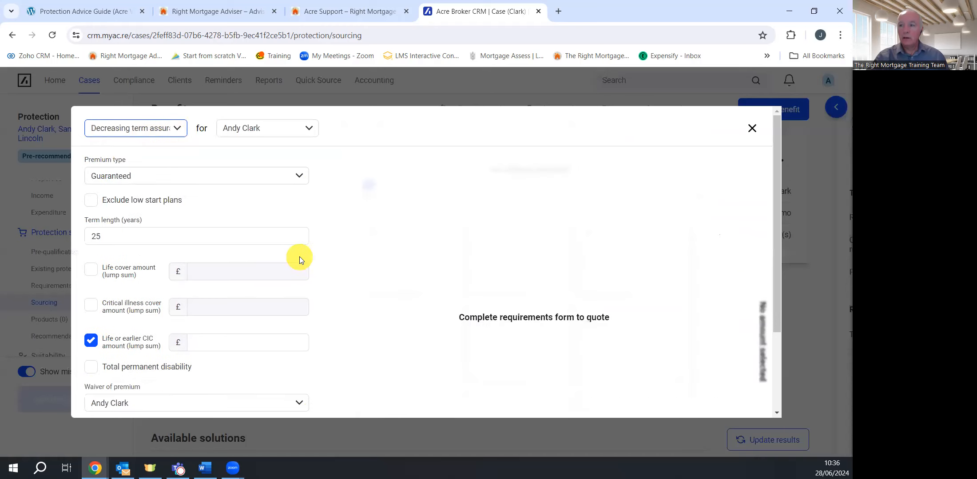
scroll(298, 256, "down", 3)
double_click(94, 370)
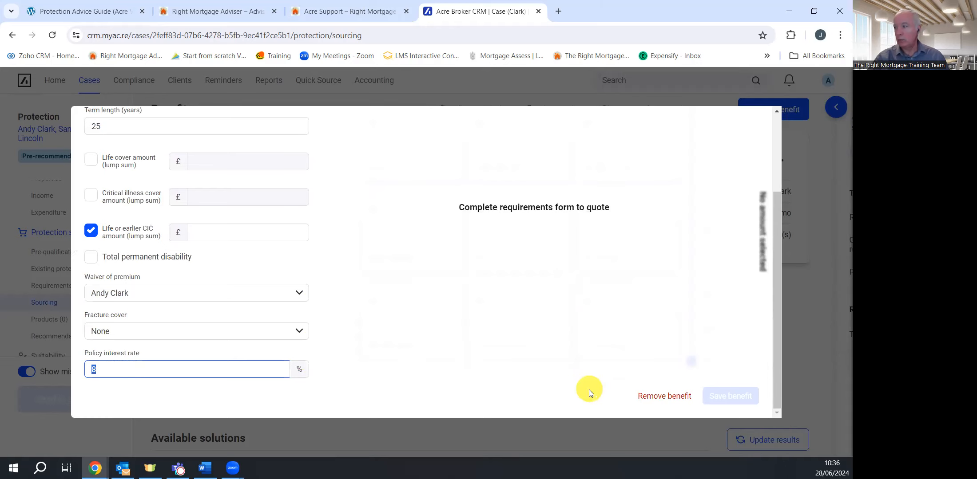
scroll(279, 306, "up", 3)
left_click(757, 129)
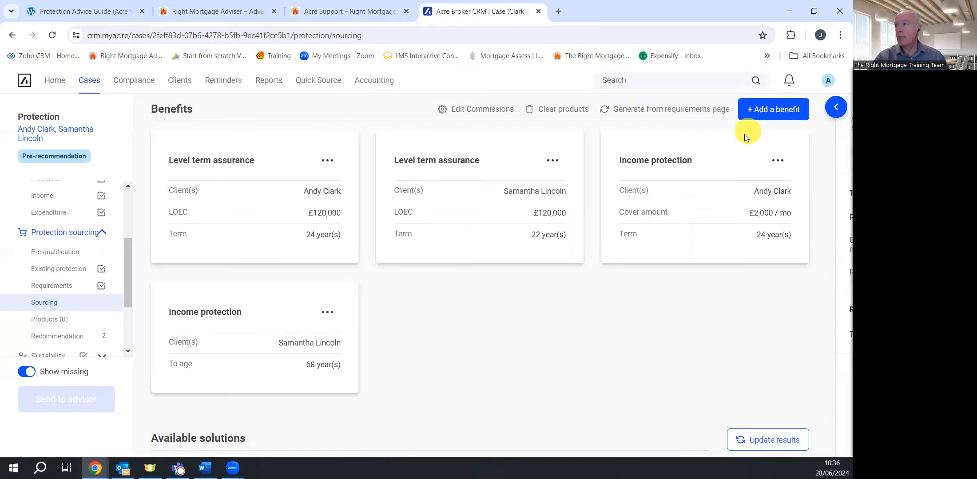
scroll(458, 379, "down", 6)
scroll(474, 333, "down", 1)
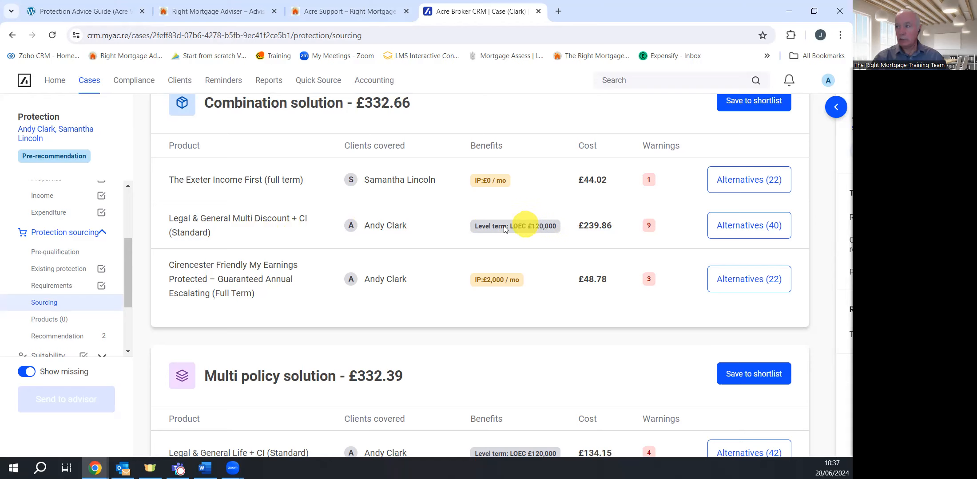
scroll(528, 224, "down", 5)
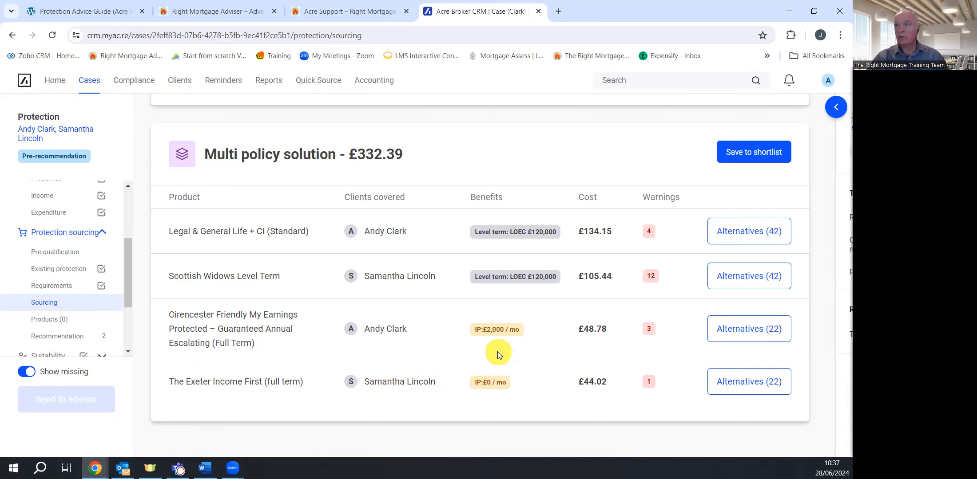
scroll(497, 331, "up", 6)
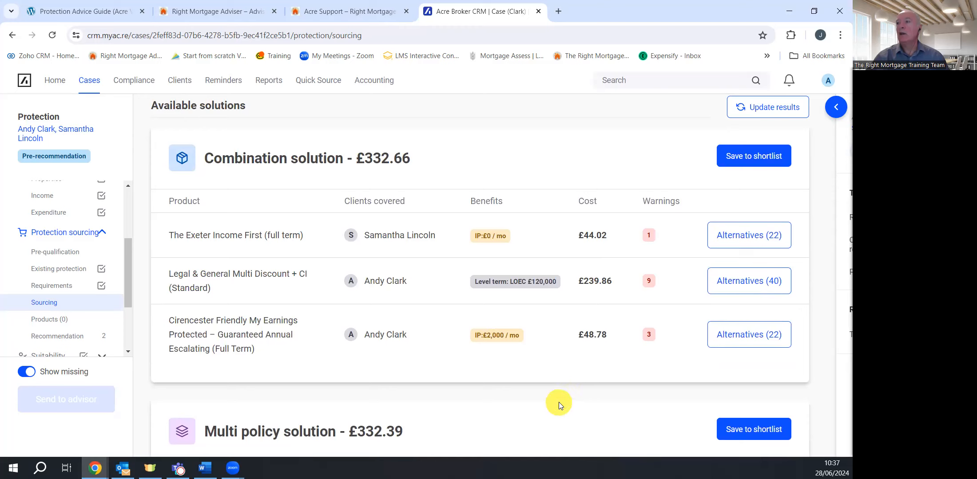
scroll(557, 398, "down", 5)
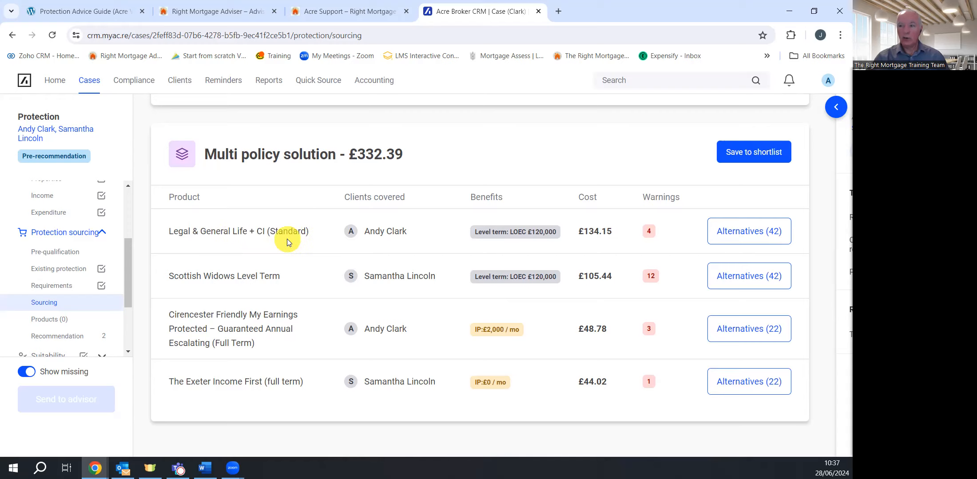
left_click(751, 241)
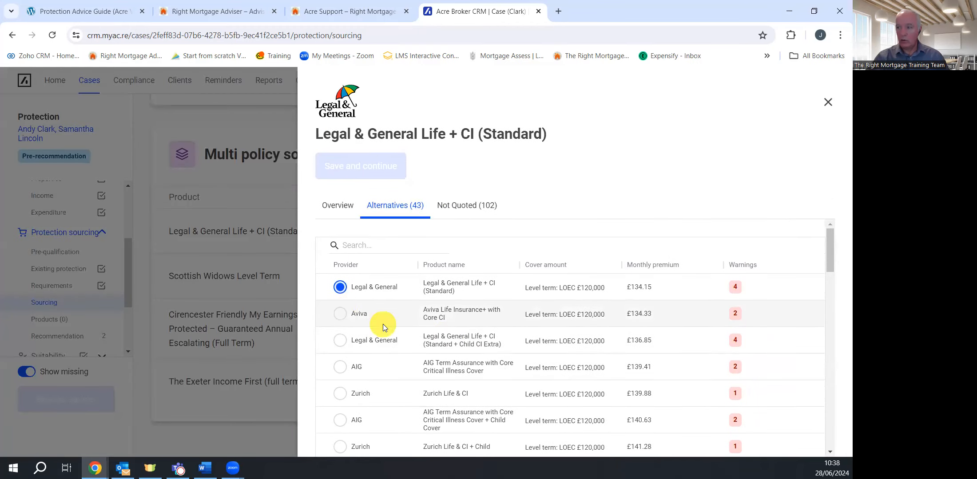
scroll(384, 324, "down", 4)
scroll(392, 333, "down", 1)
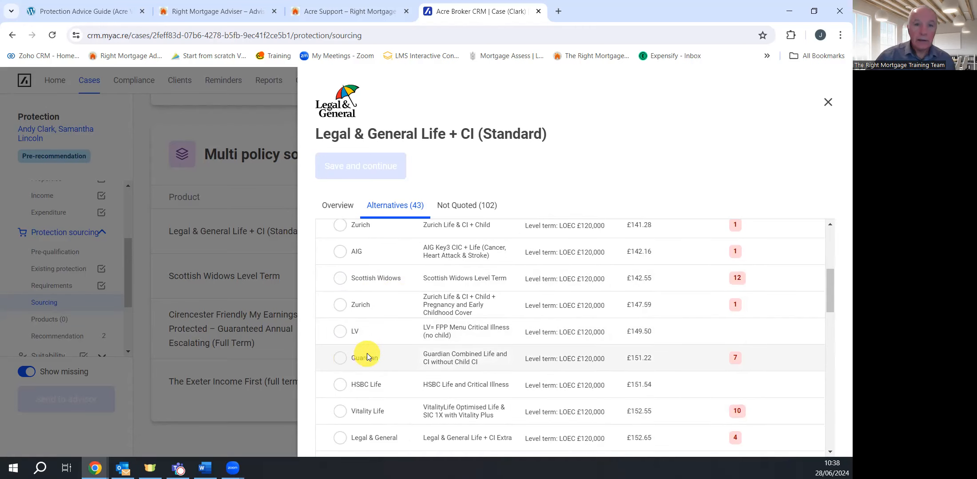
left_click(340, 359)
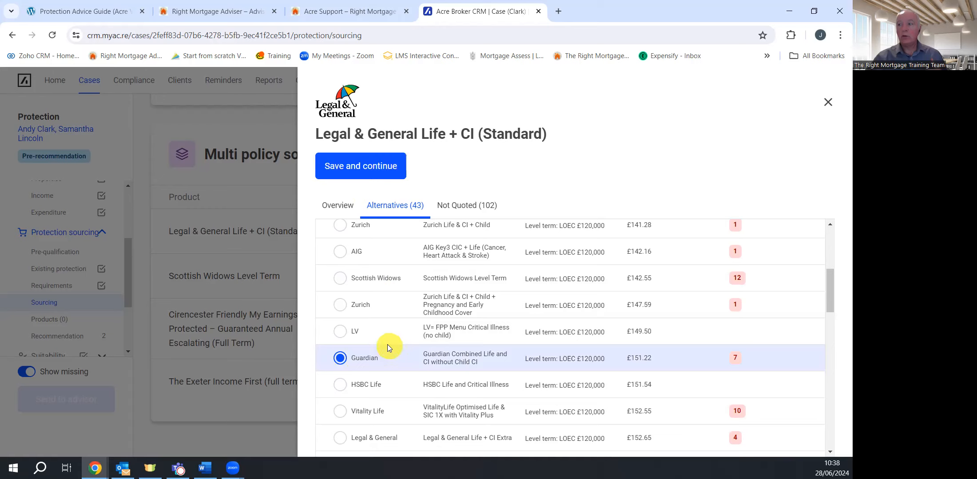
scroll(386, 341, "up", 5)
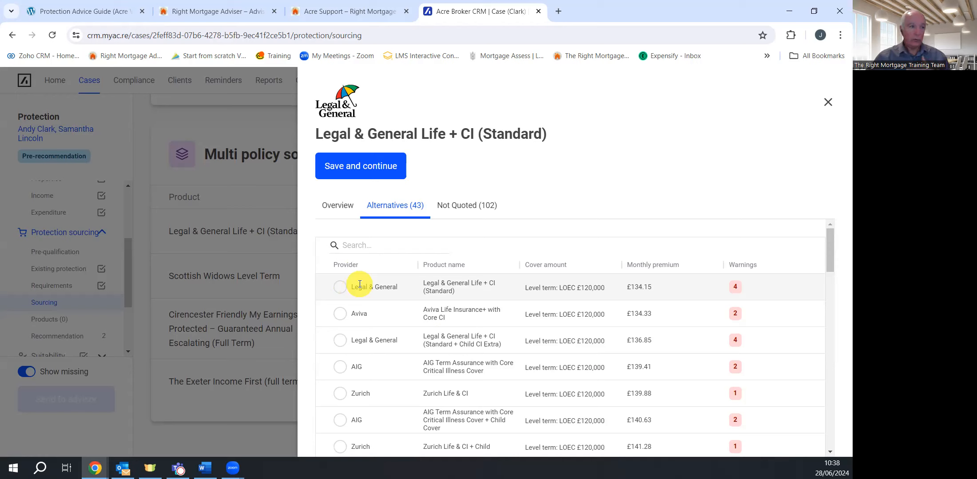
left_click(340, 287)
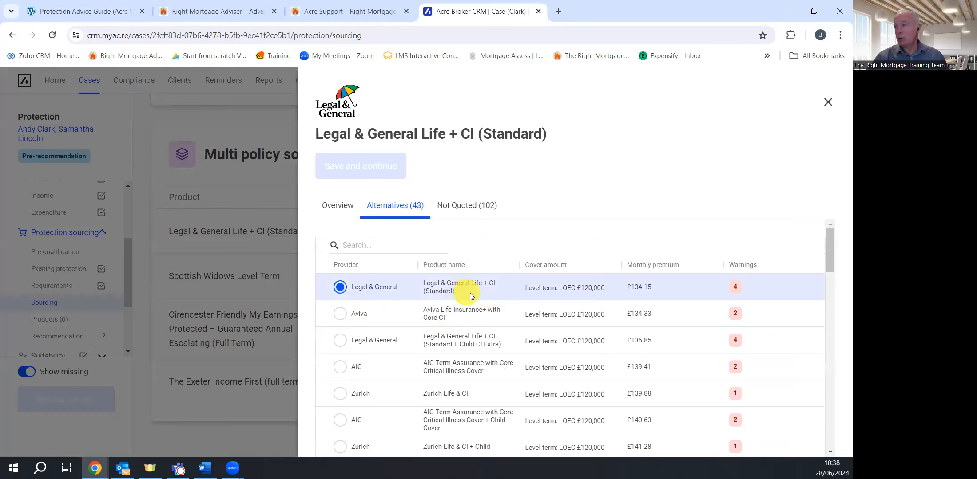
left_click(265, 288)
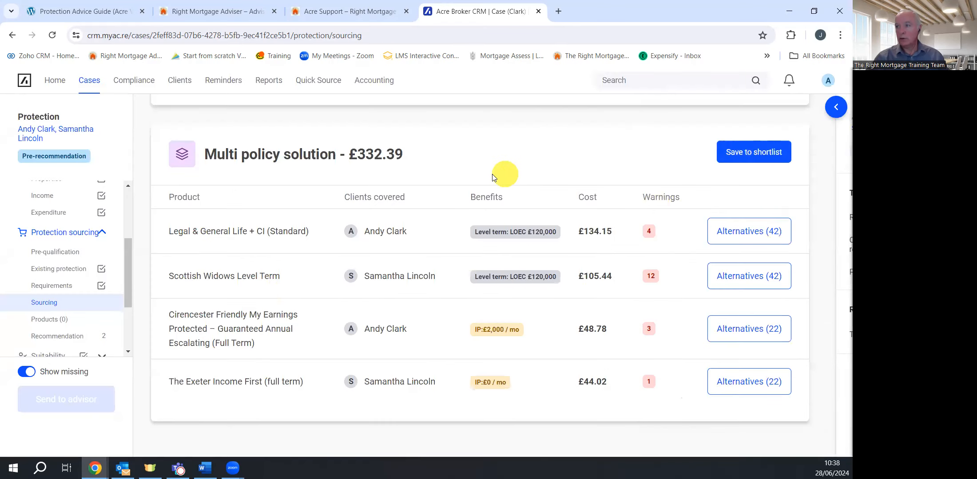
Save the £332.39 multi policy solution to the shortlist
left_click(758, 153)
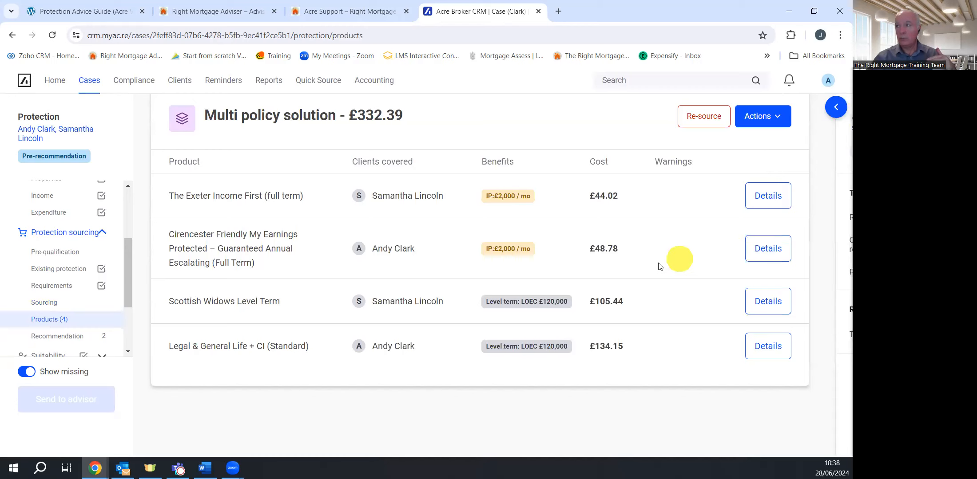
scroll(666, 265, "up", 2)
scroll(666, 266, "up", 1)
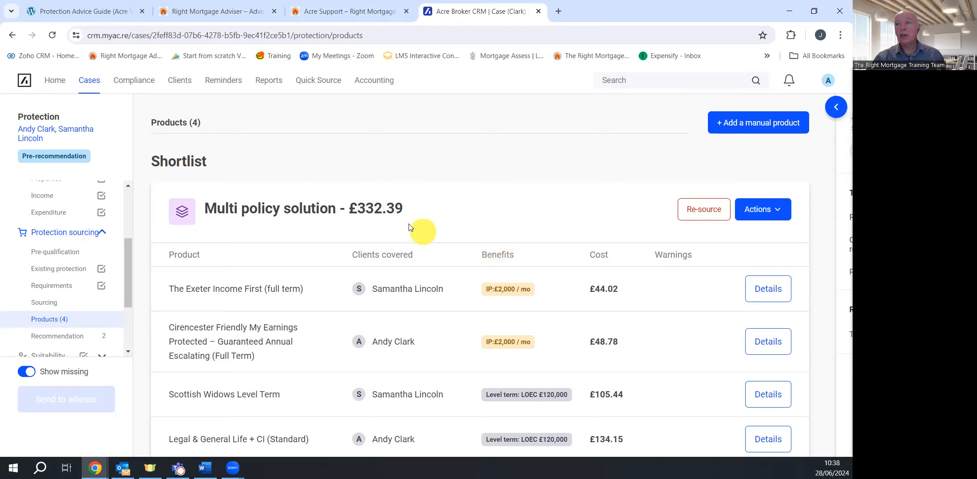
scroll(426, 217, "down", 2)
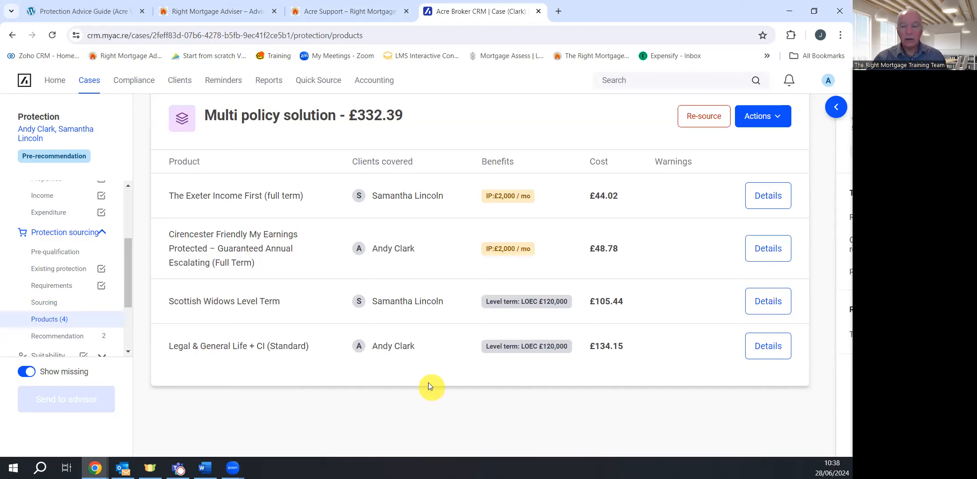
scroll(428, 383, "up", 2)
Make the shortlisted multi policy solution the recommendation using Actions > Recommend
left_click(770, 217)
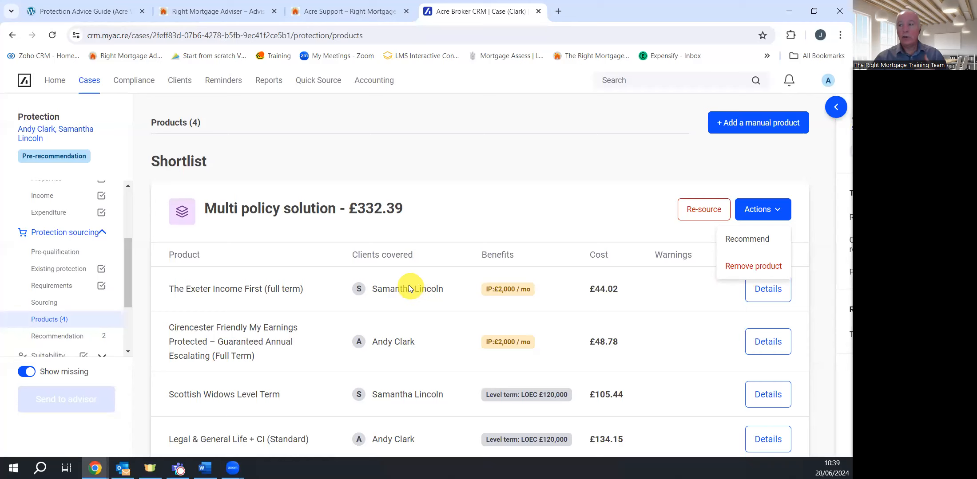
scroll(420, 251, "down", 3)
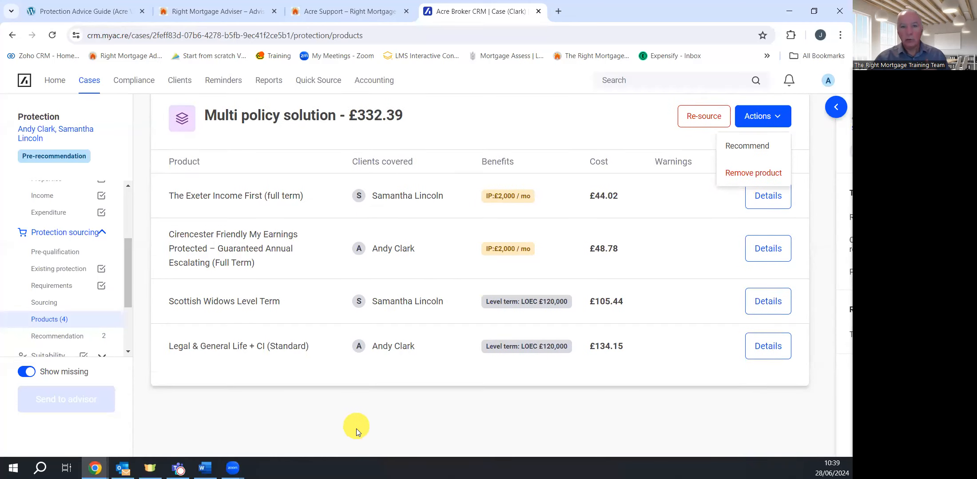
left_click(365, 417)
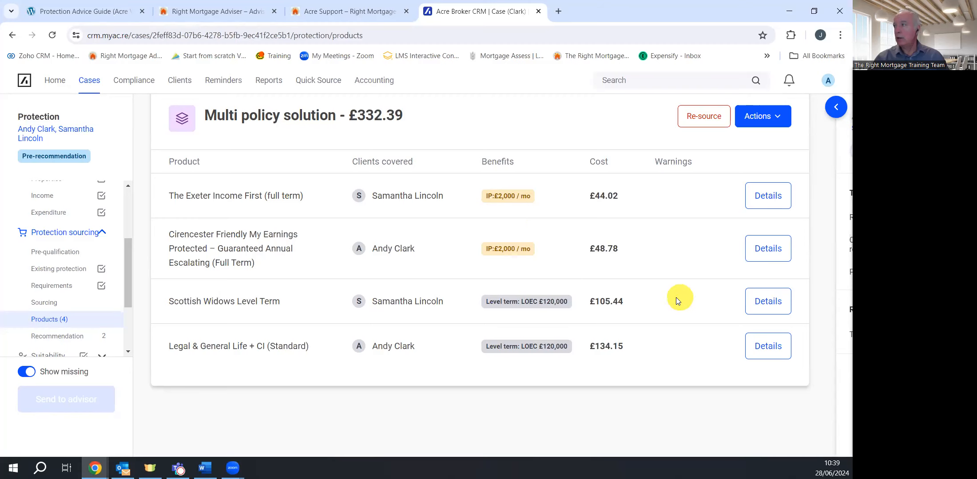
scroll(650, 282, "up", 1)
left_click(765, 175)
left_click(755, 203)
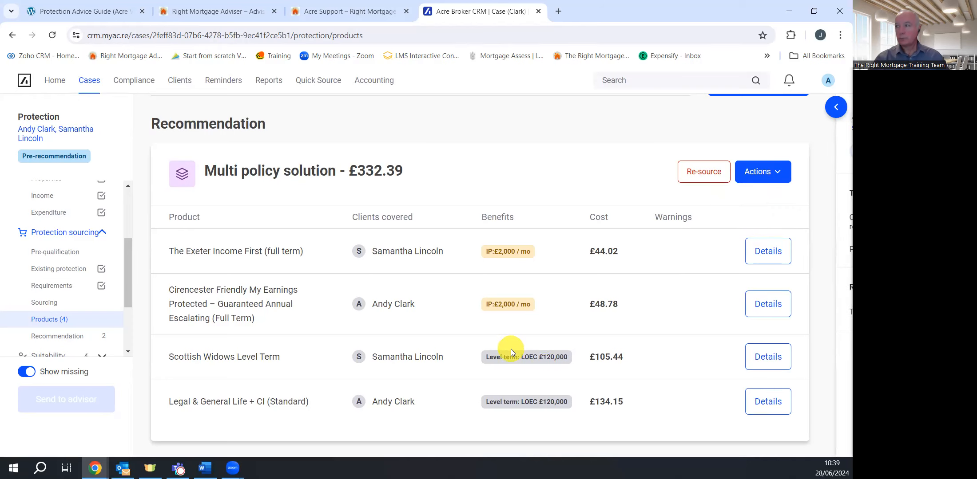
In the recommendation details, answer No to inheritance tax advice and Yes to policies in trust
left_click(54, 336)
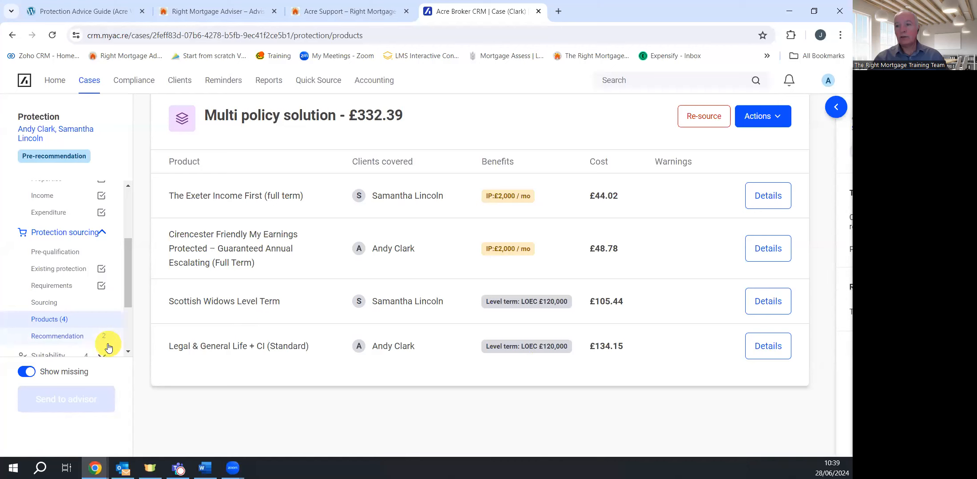
left_click(70, 335)
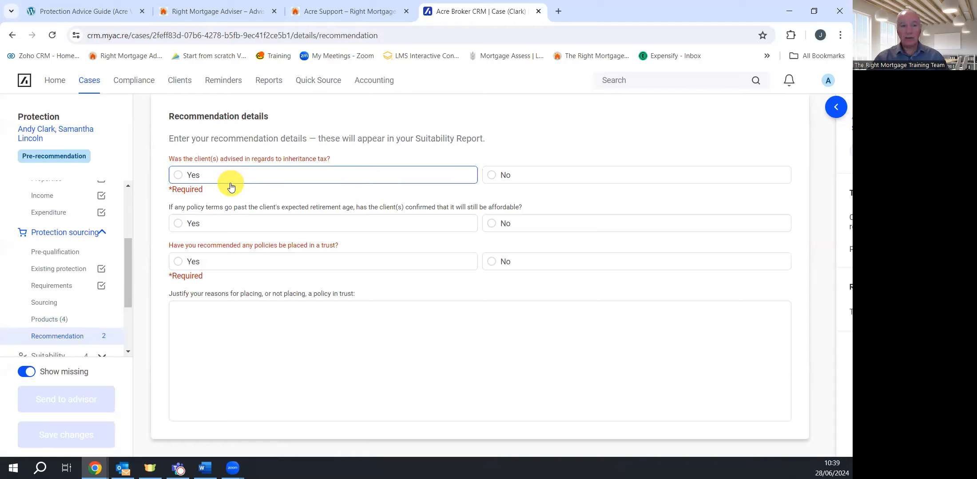
left_click(494, 177)
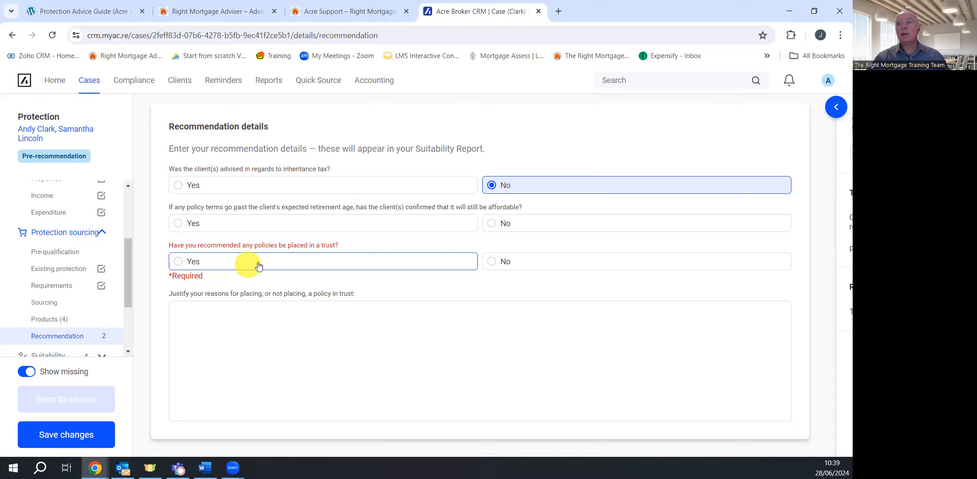
left_click(185, 262)
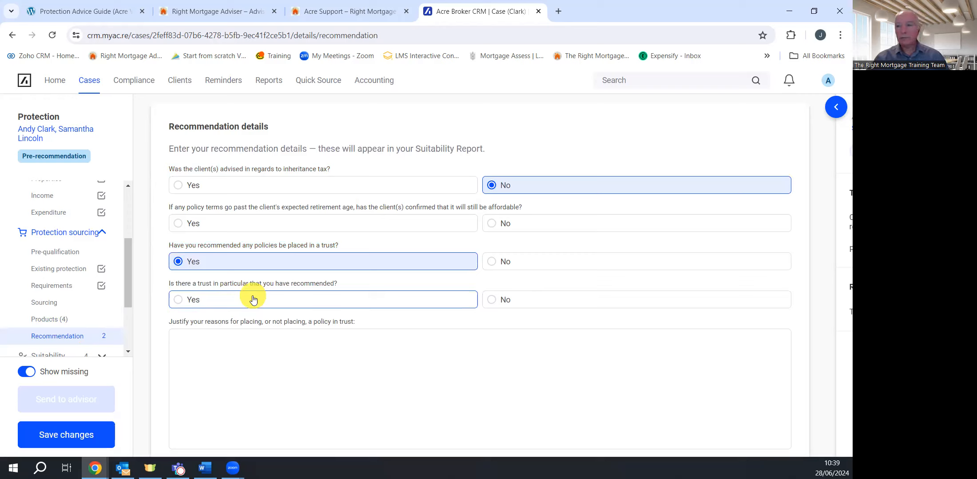
Confirm a particular trust, justify it as 'Right money. Split trust.' and save the changes
left_click(224, 306)
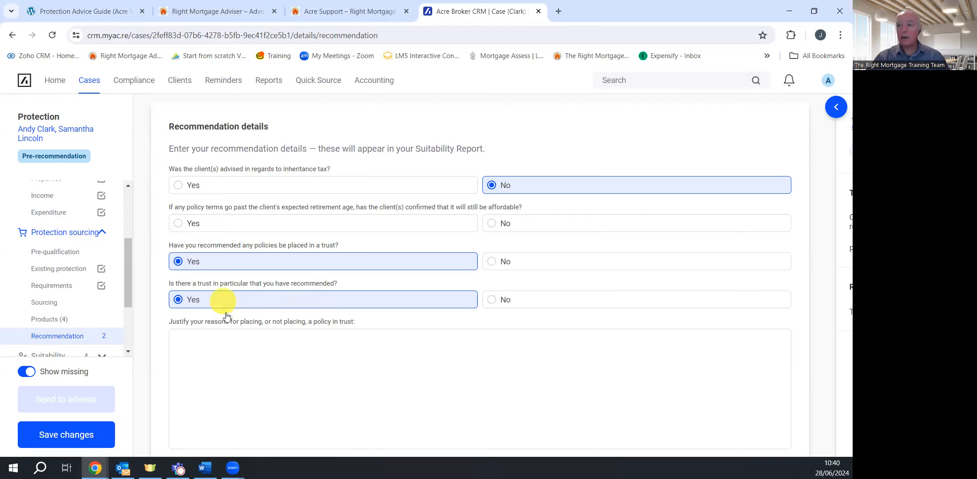
left_click(228, 359)
type("Right money")
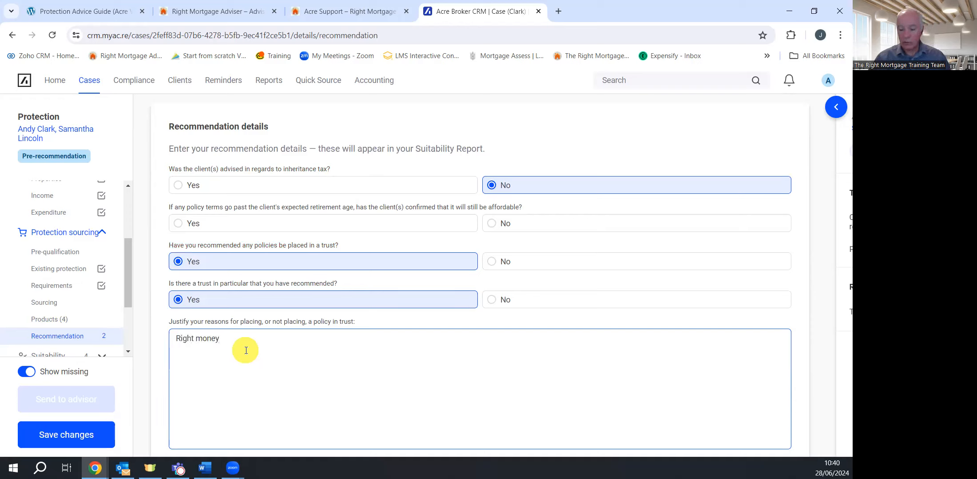
type(".")
key("Return")
type("Split trust")
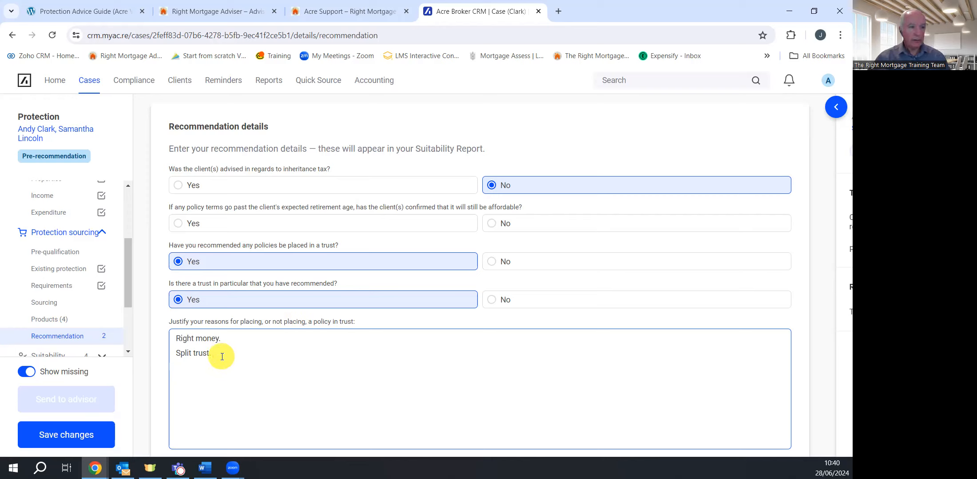
left_click(60, 433)
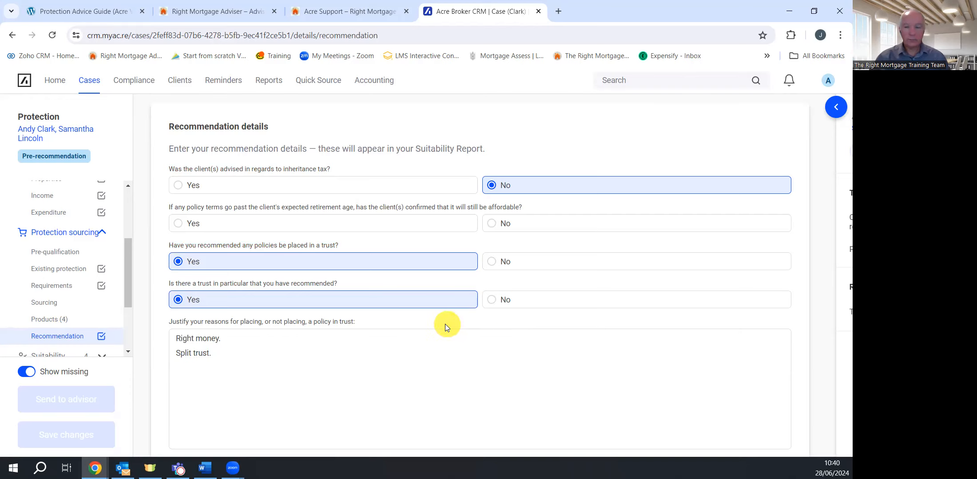
scroll(445, 326, "down", 1)
Open the PROTECTION report under the sidebar's Suitability section
scroll(77, 291, "down", 1)
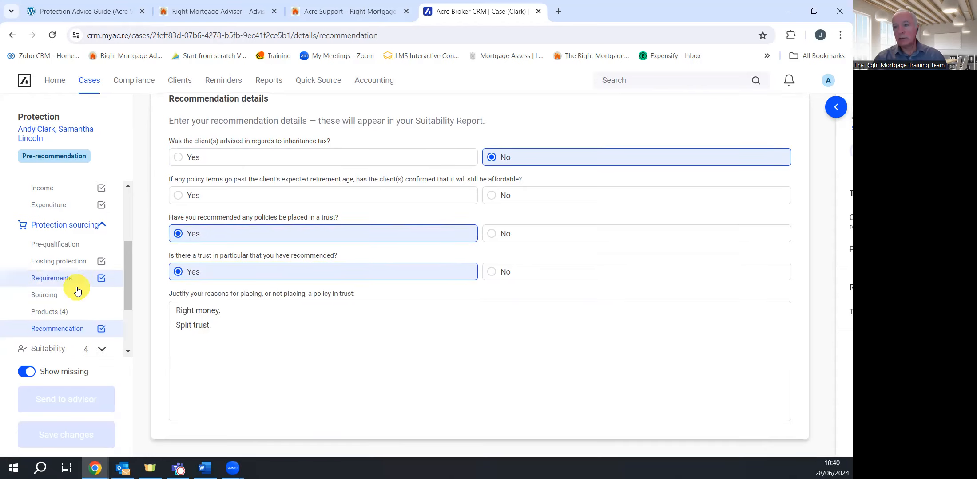
scroll(77, 291, "down", 2)
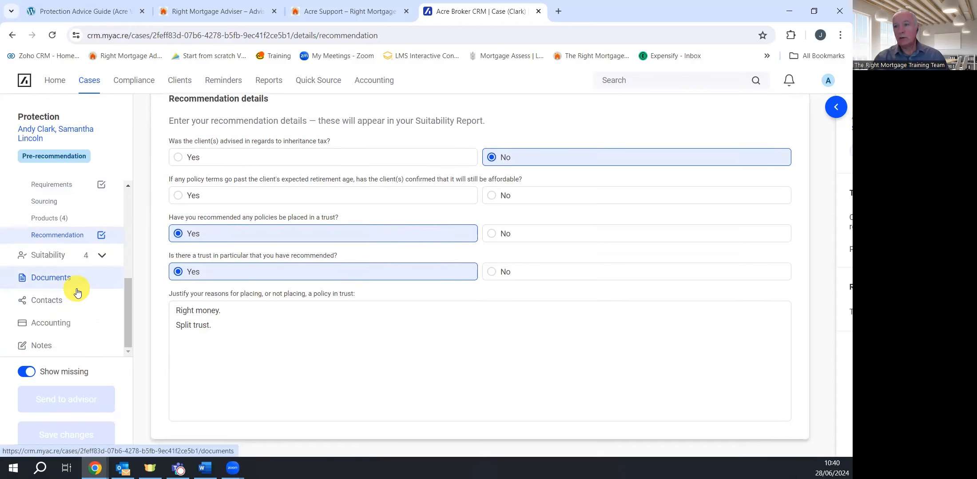
left_click(48, 259)
left_click(52, 275)
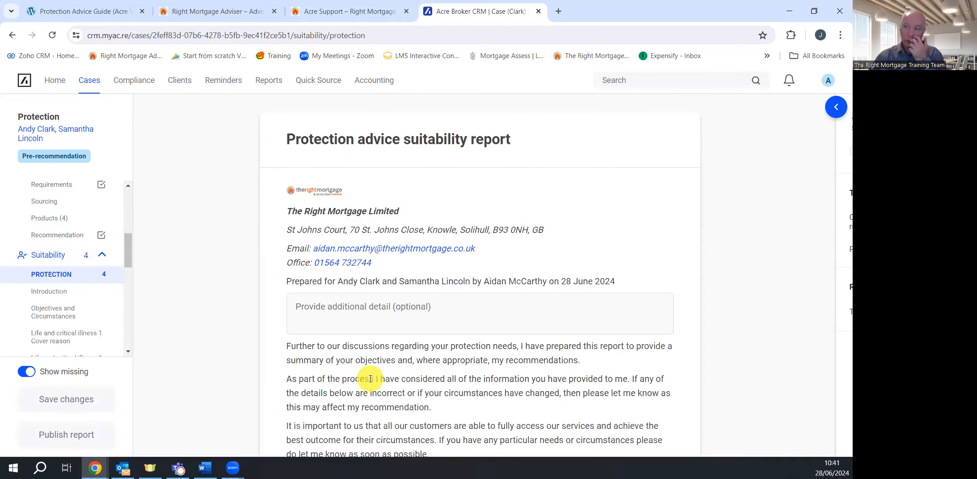
left_click(441, 314)
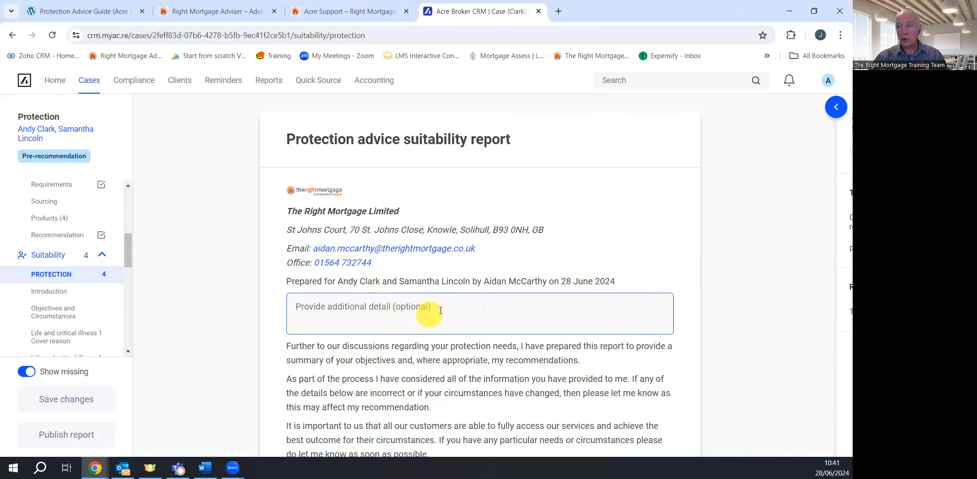
scroll(462, 316, "down", 1)
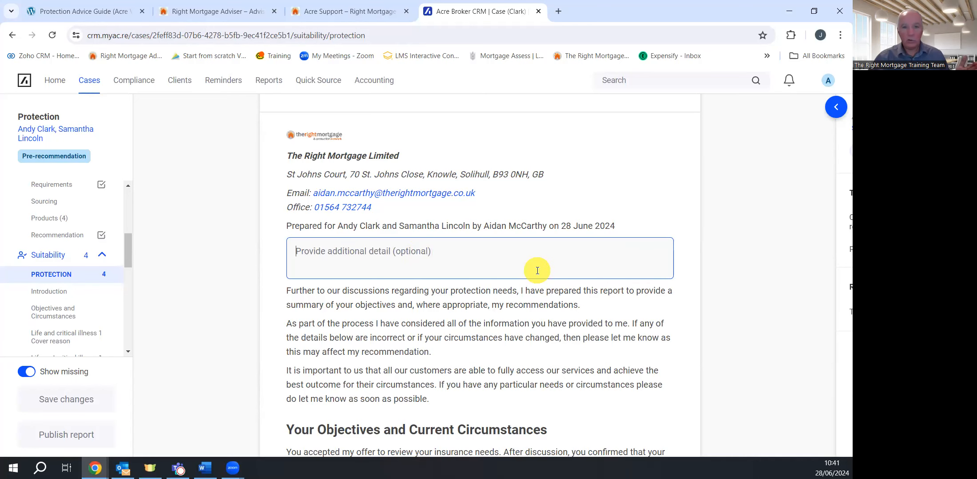
scroll(515, 279, "down", 2)
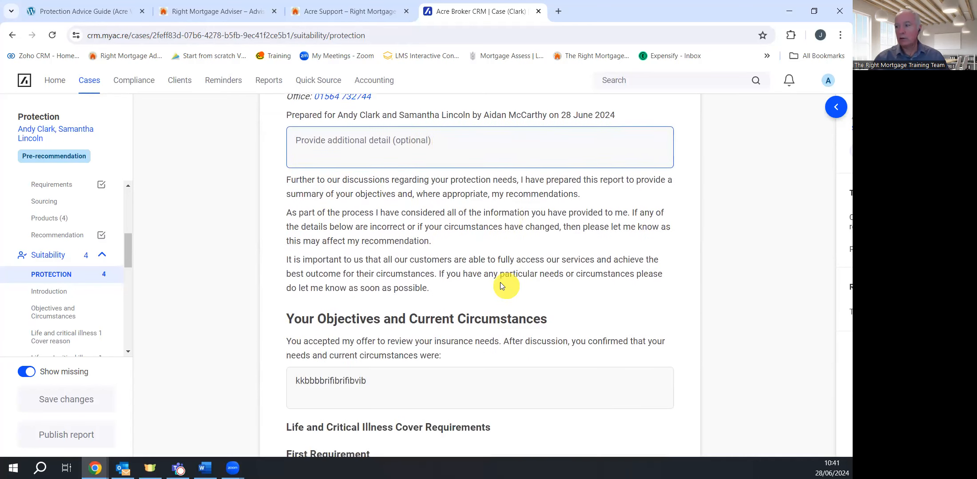
scroll(472, 266, "down", 3)
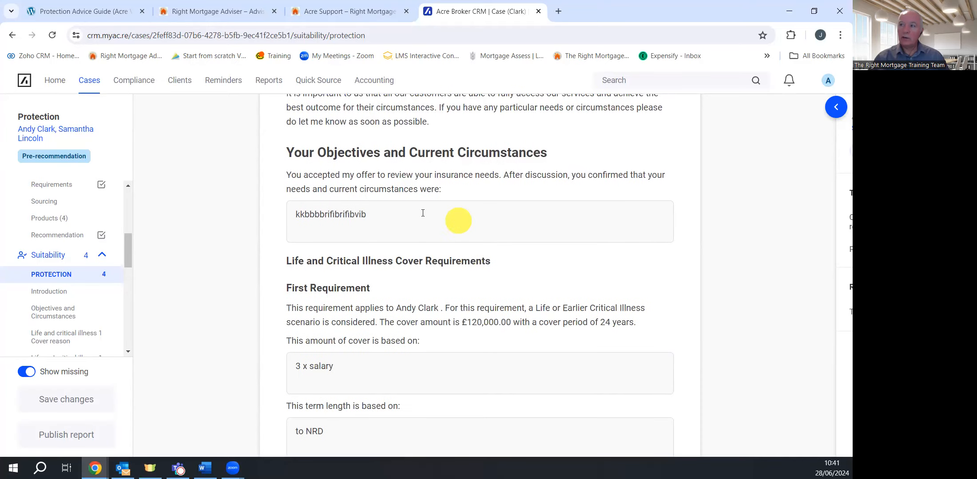
left_click_drag(382, 214, 297, 215)
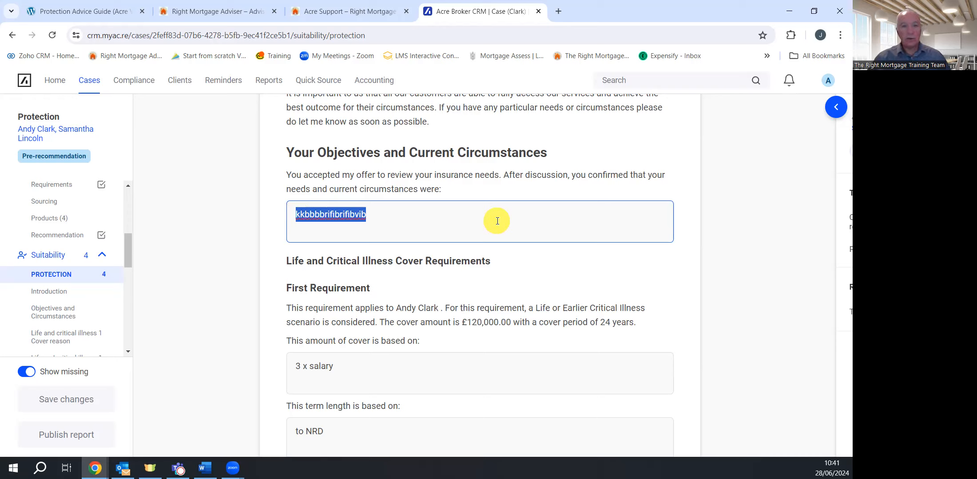
Append 'add to it' to the objectives and current circumstances text
left_click(471, 222)
type("a")
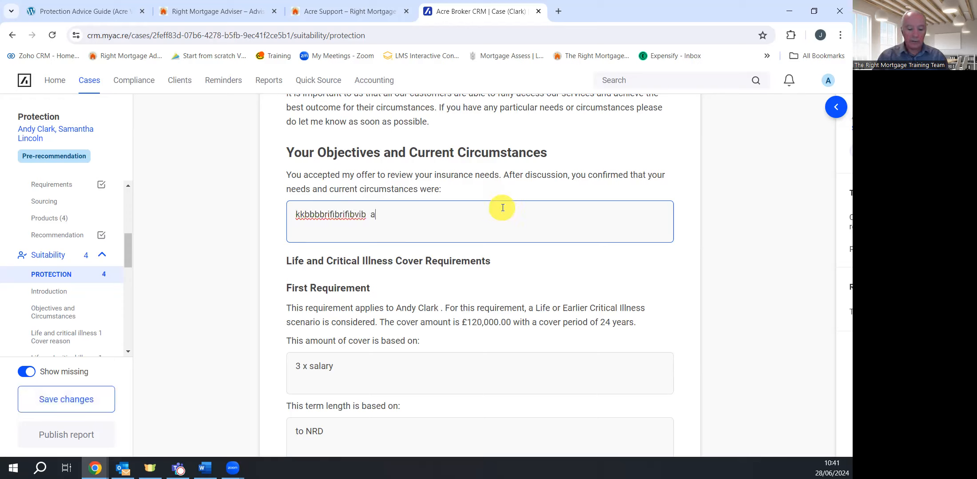
type("dd to it")
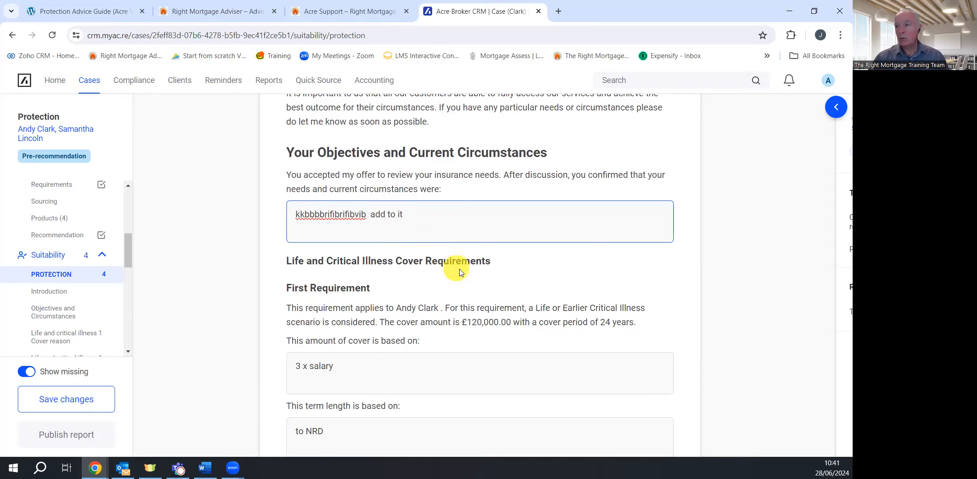
scroll(511, 291, "down", 1)
scroll(511, 292, "down", 3)
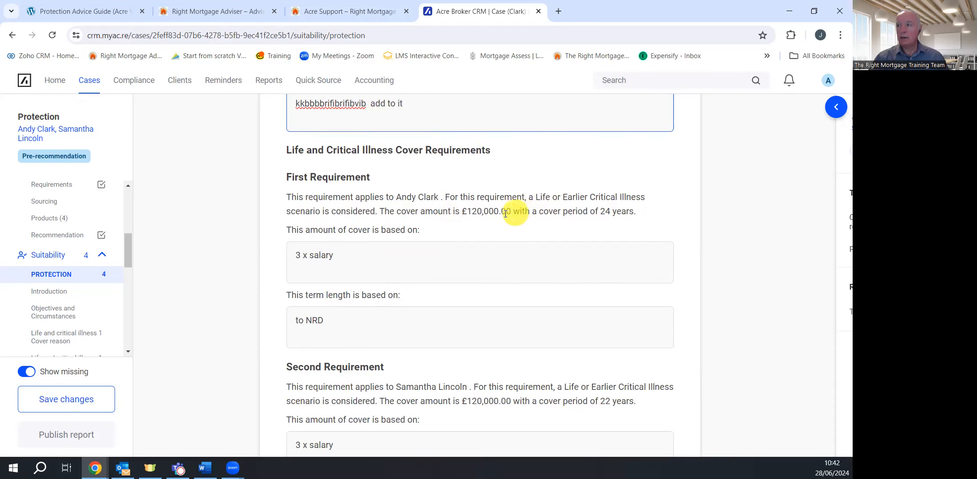
scroll(493, 213, "down", 3)
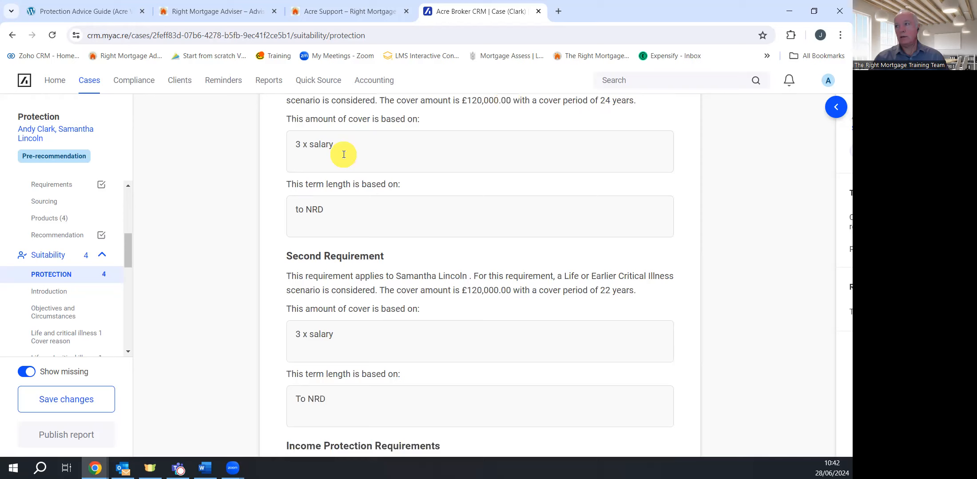
scroll(363, 215, "down", 1)
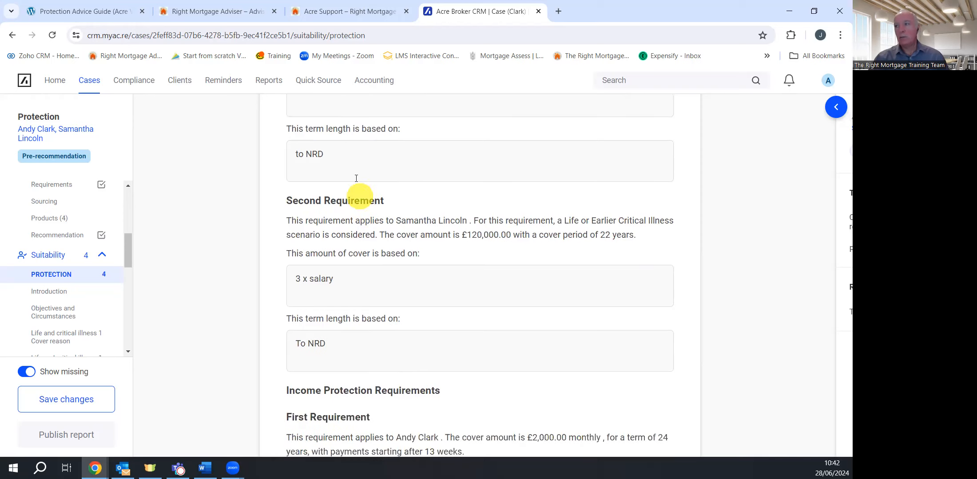
scroll(412, 216, "down", 1)
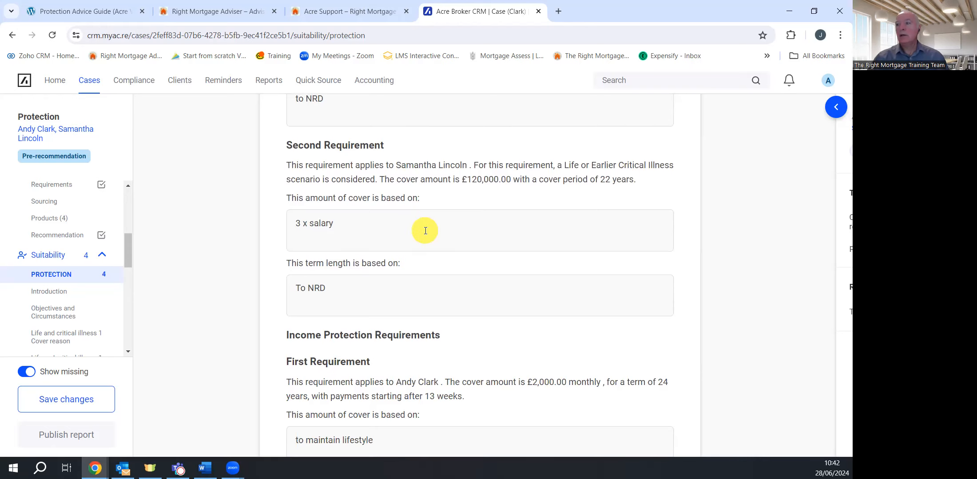
scroll(414, 216, "down", 2)
scroll(424, 225, "down", 2)
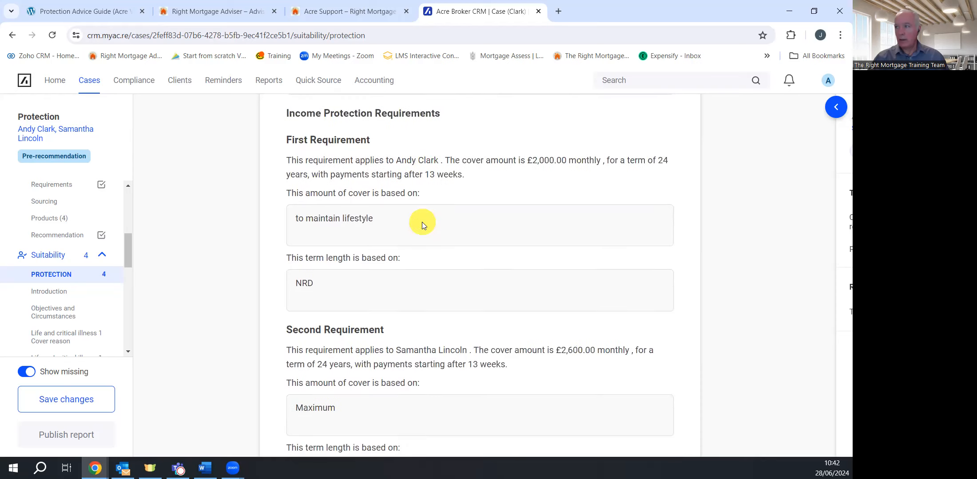
scroll(446, 212, "down", 1)
scroll(481, 200, "up", 1)
scroll(333, 284, "down", 3)
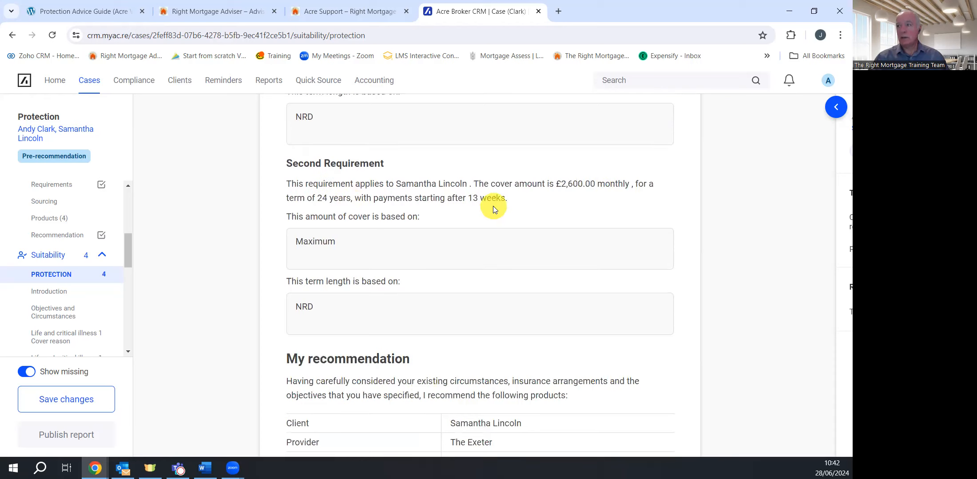
scroll(409, 222, "down", 2)
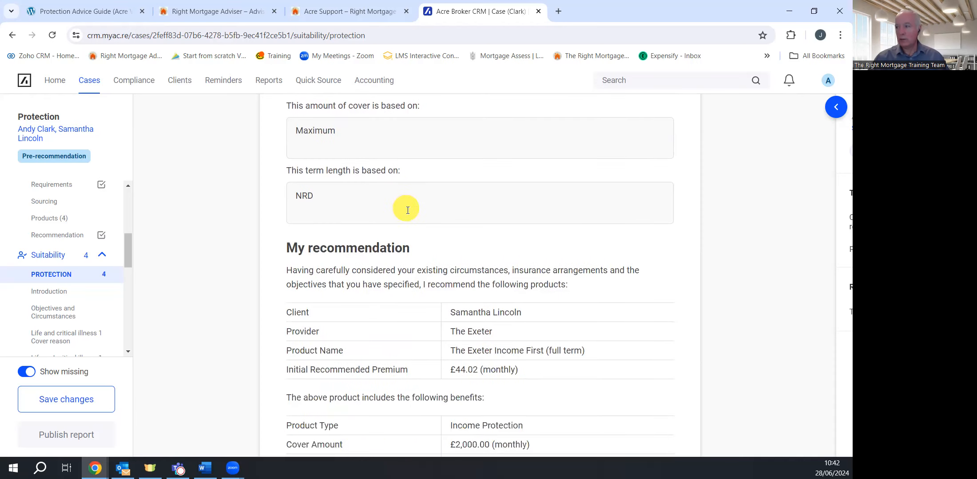
scroll(403, 208, "down", 2)
scroll(407, 208, "down", 1)
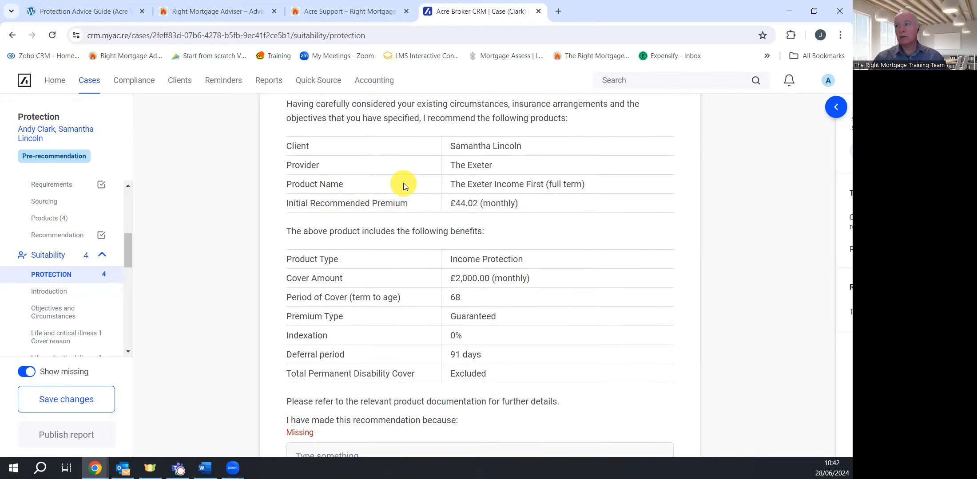
scroll(408, 256, "down", 4)
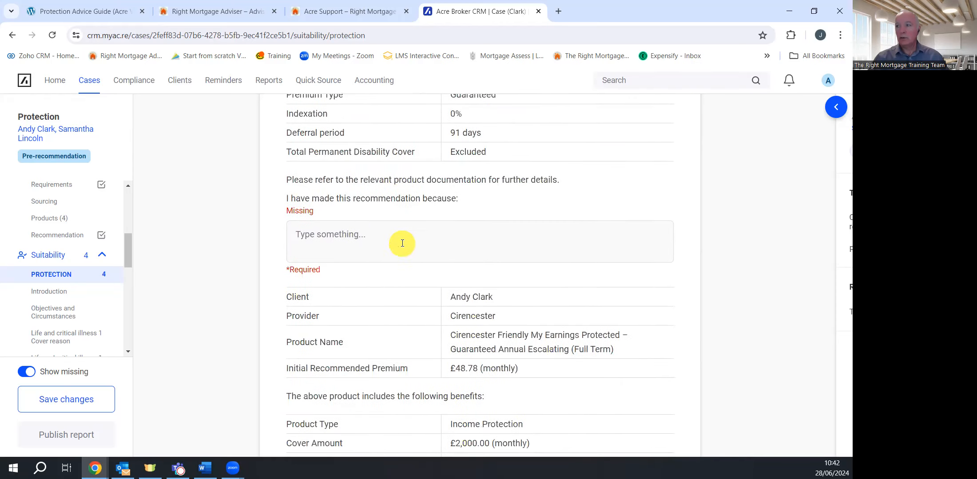
Enter placeholder recommendation reasons for the Exeter and Cirencester products
left_click(369, 233)
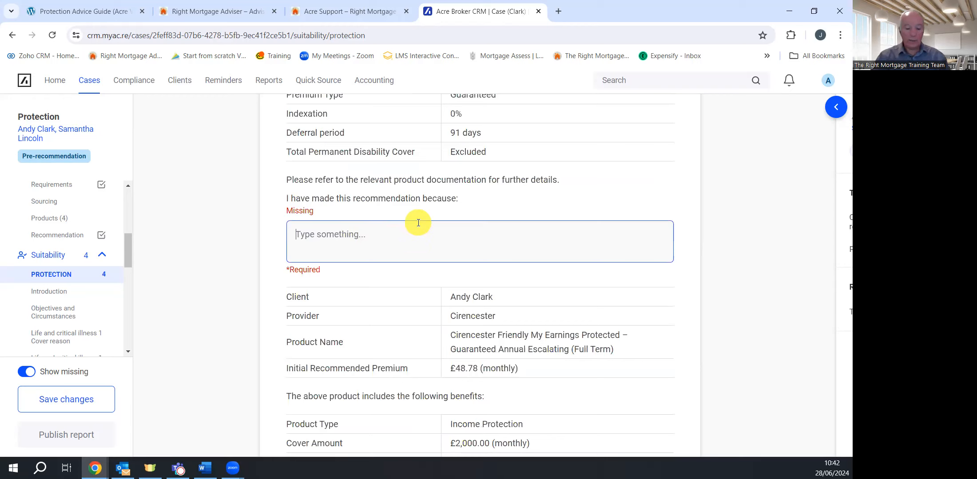
type("kskbfblbfbjf")
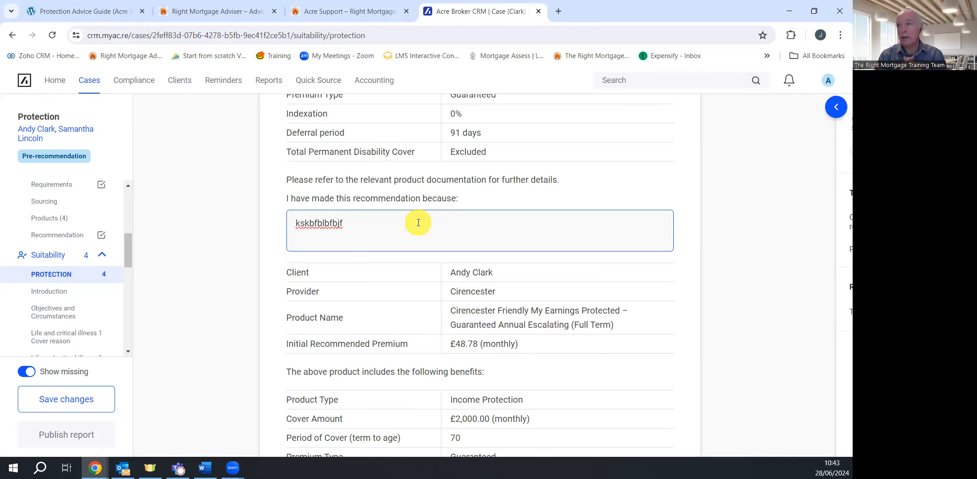
scroll(423, 222, "up", 4)
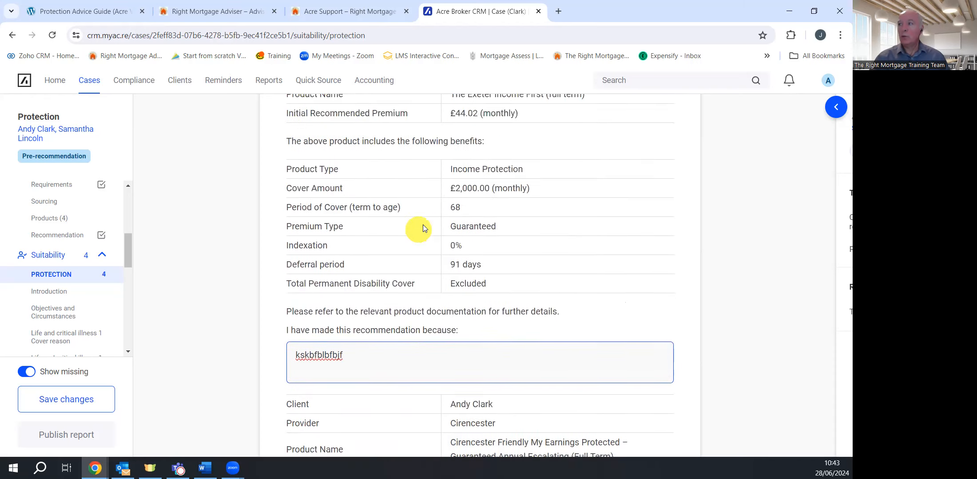
scroll(437, 225, "up", 1)
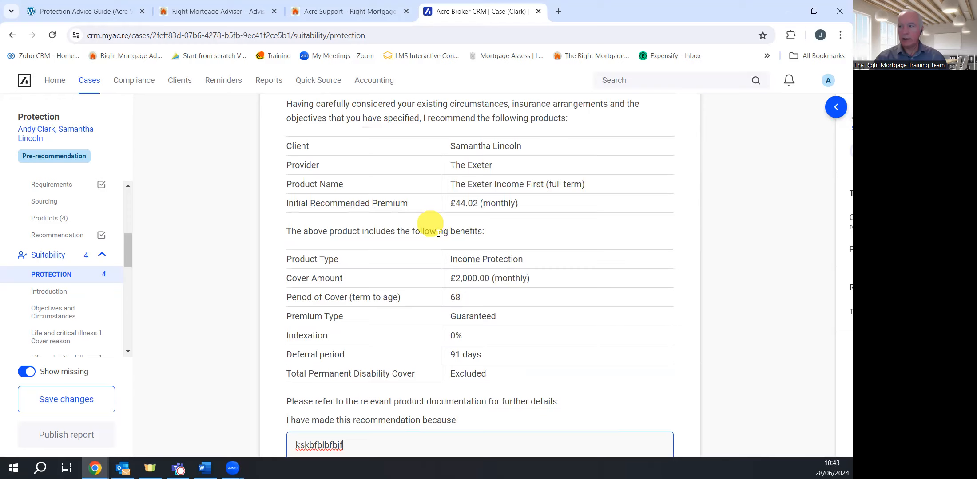
scroll(439, 244, "down", 1)
scroll(413, 245, "down", 2)
scroll(412, 243, "up", 6)
scroll(409, 246, "down", 8)
scroll(406, 245, "down", 6)
left_click(373, 213)
type("ljferrggbrgbr")
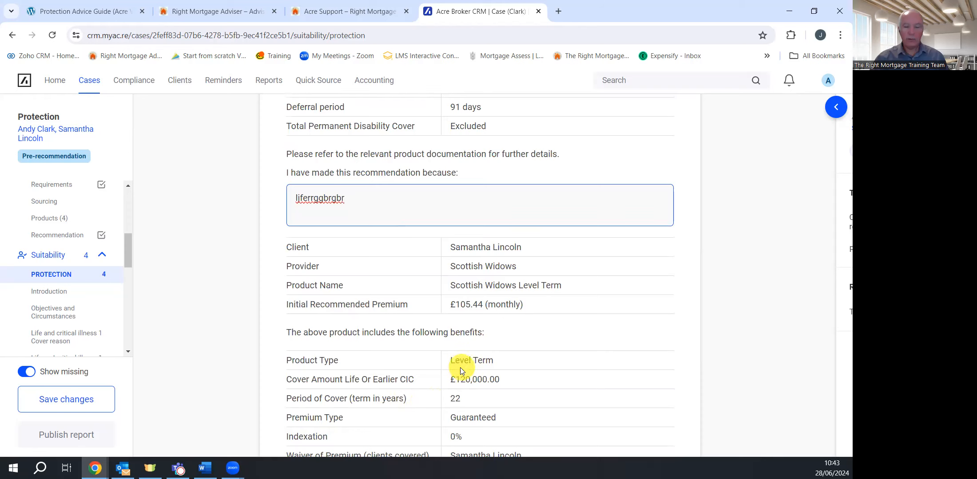
Enter placeholder recommendation reasons for the Scottish Widows and Legal & General products
scroll(465, 297, "down", 1)
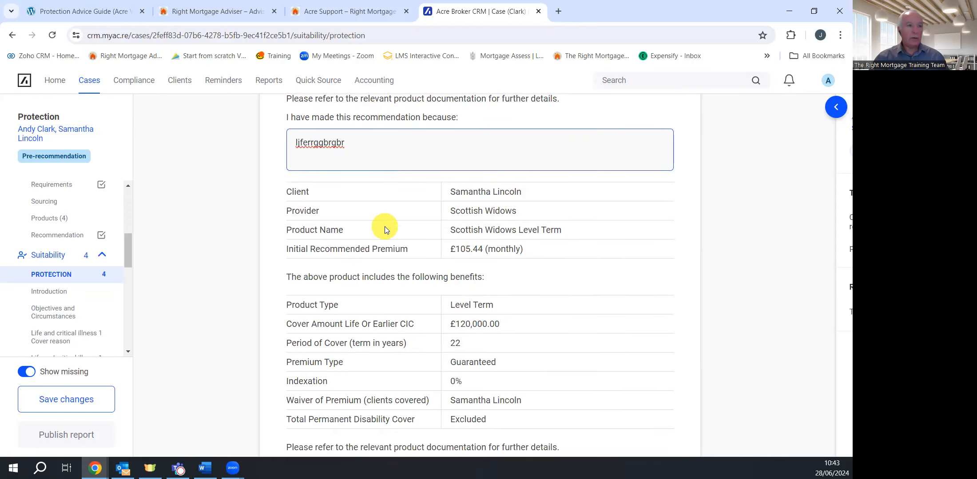
scroll(385, 228, "down", 2)
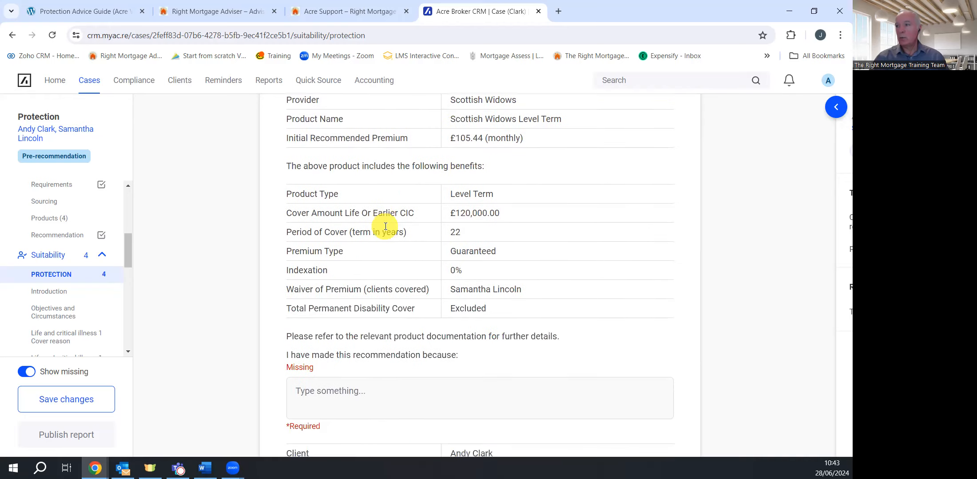
scroll(386, 226, "down", 2)
left_click(361, 290)
type("lkfrighhrrgggi")
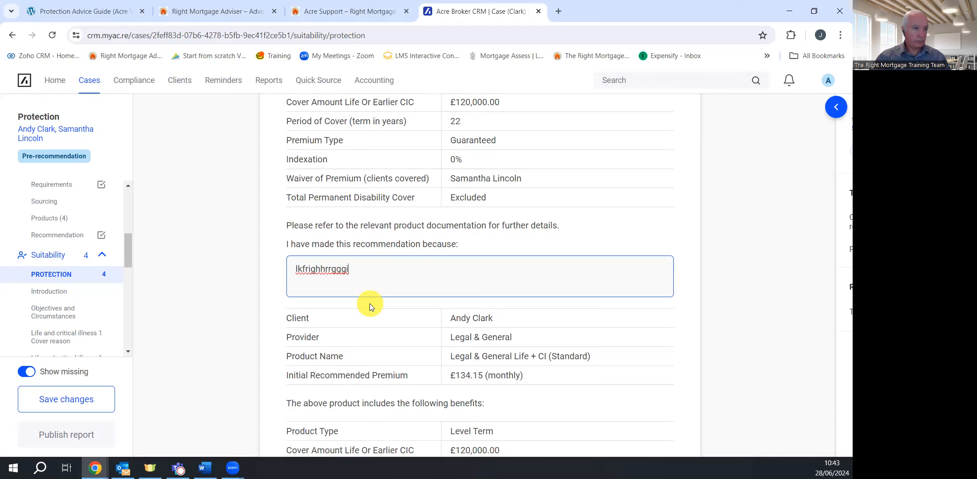
scroll(382, 304, "down", 3)
scroll(381, 300, "down", 1)
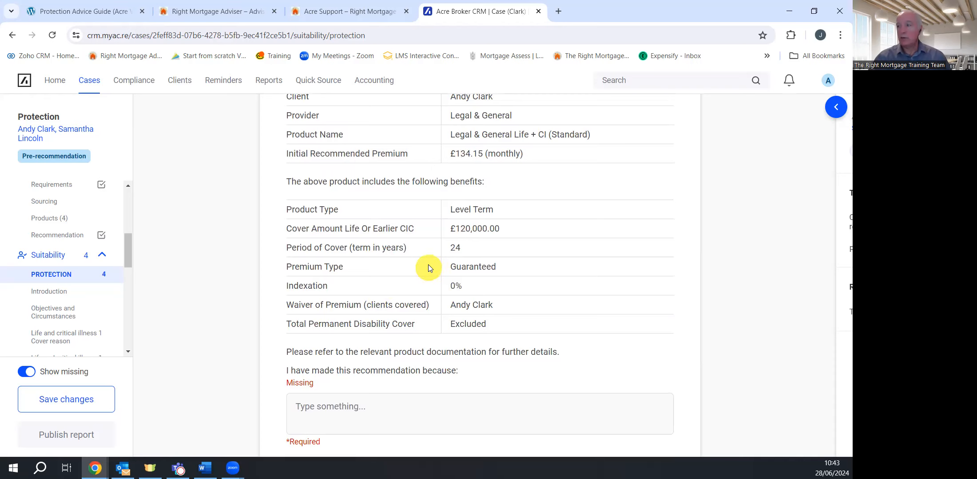
scroll(428, 267, "down", 3)
left_click(410, 241)
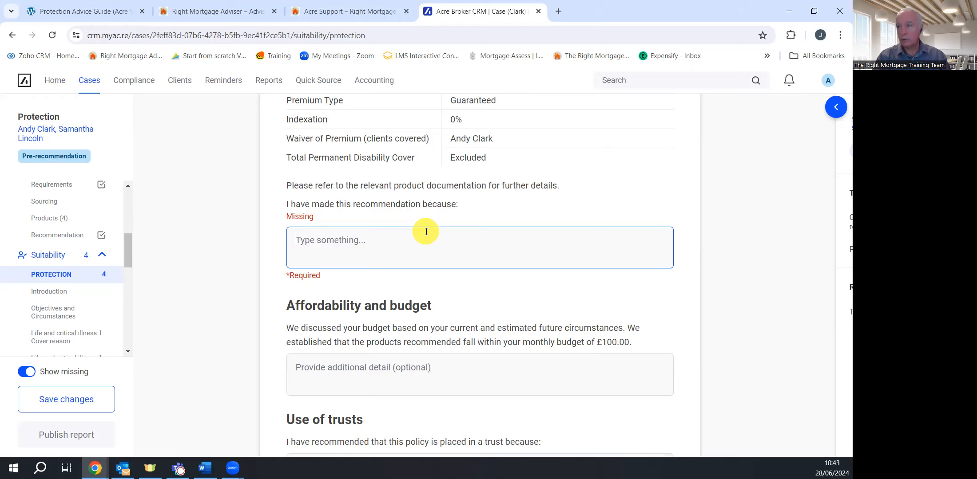
type("jdbdjjcbch")
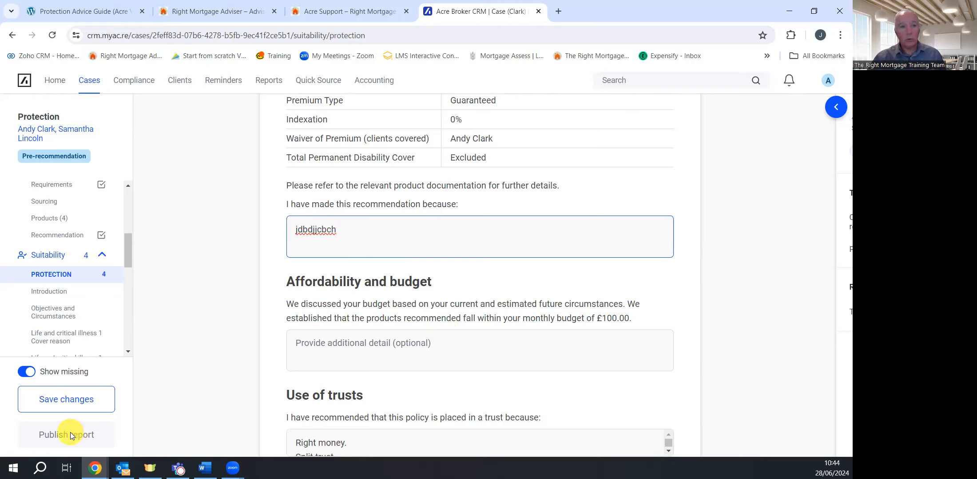
scroll(563, 290, "down", 4)
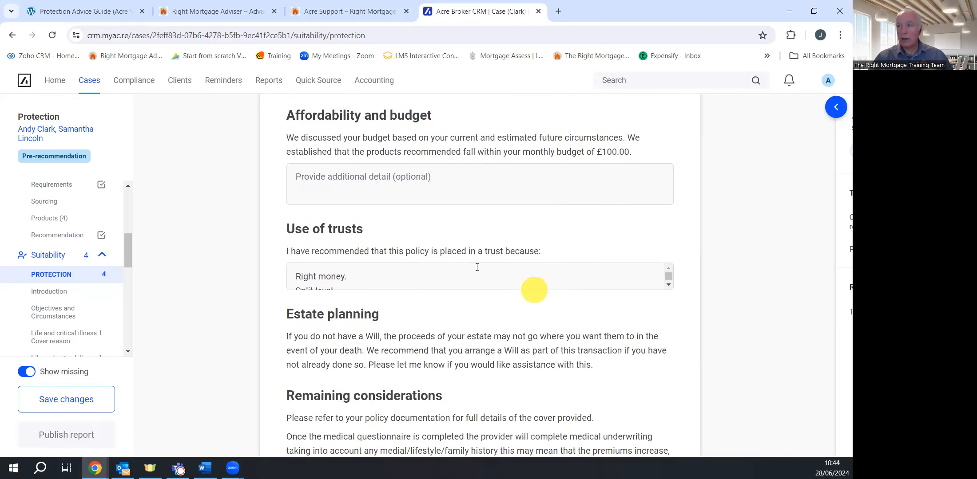
scroll(476, 267, "down", 1)
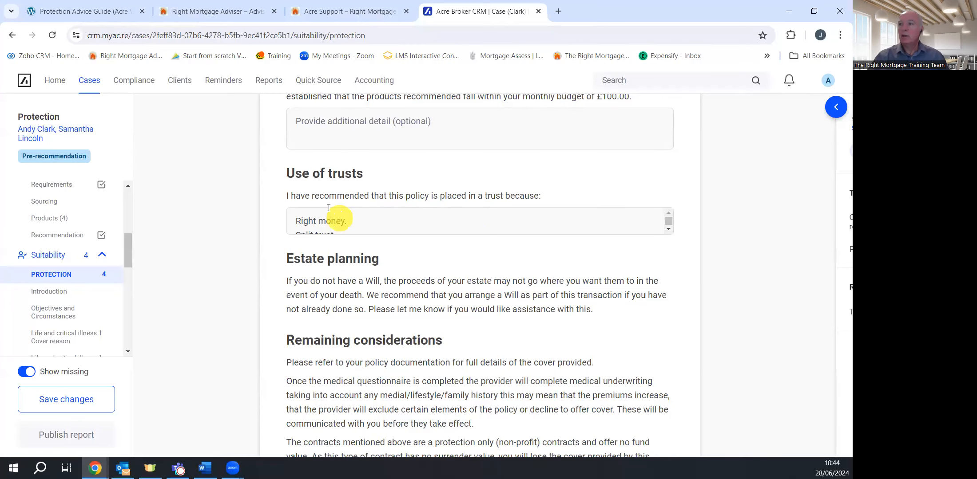
left_click(667, 227)
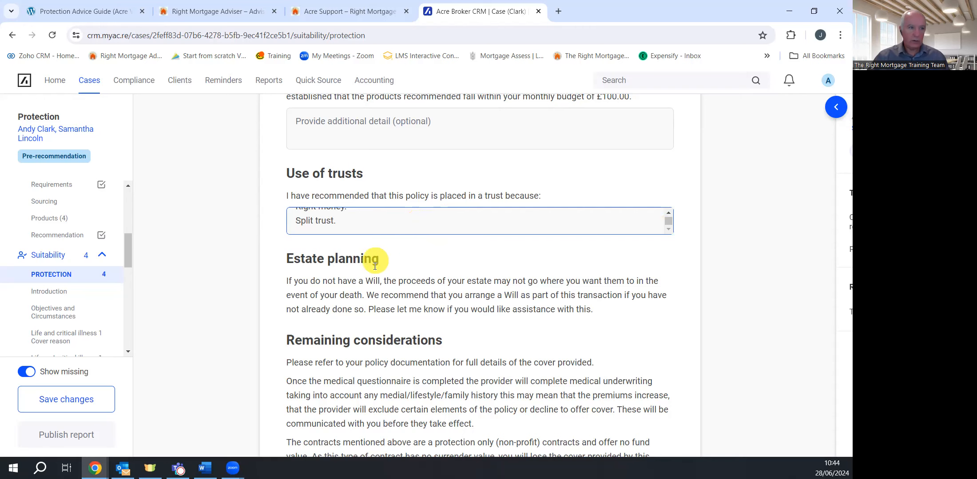
scroll(366, 271, "down", 6)
scroll(367, 267, "down", 2)
scroll(382, 255, "up", 5)
scroll(384, 256, "down", 6)
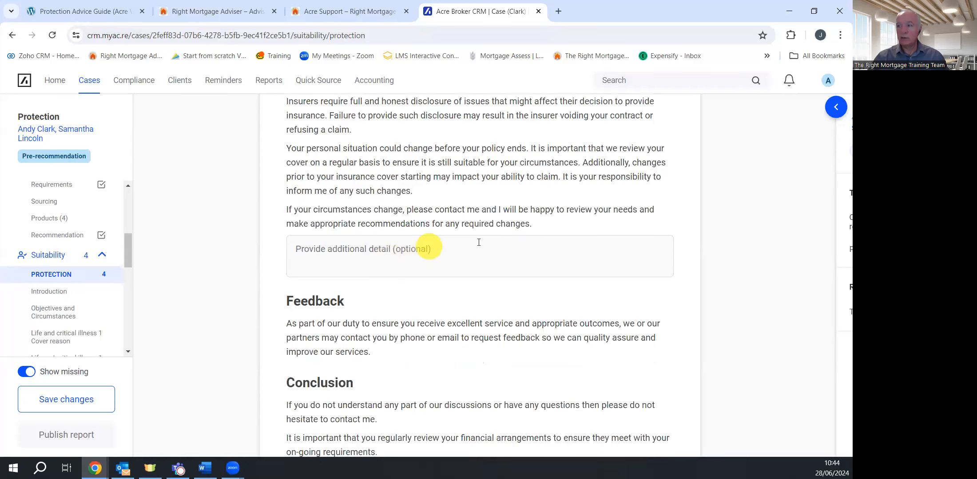
left_click(463, 247)
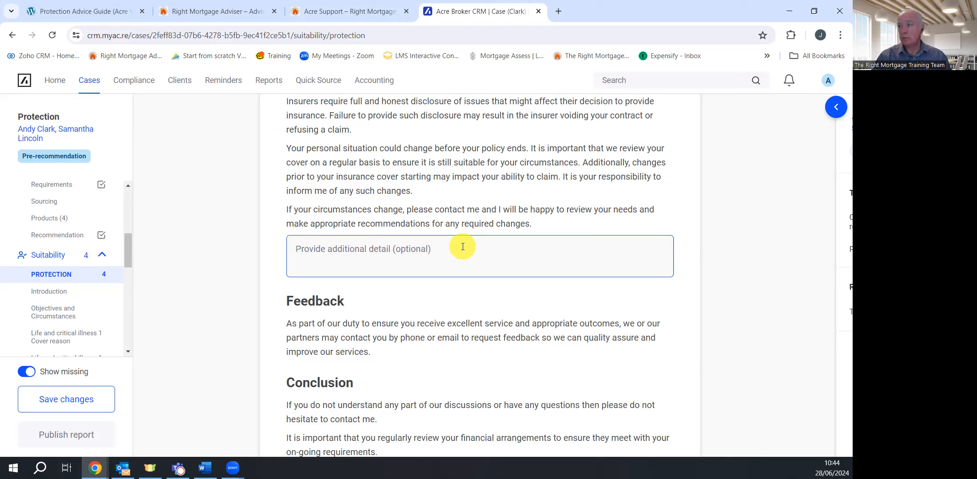
type("iufhufgffu")
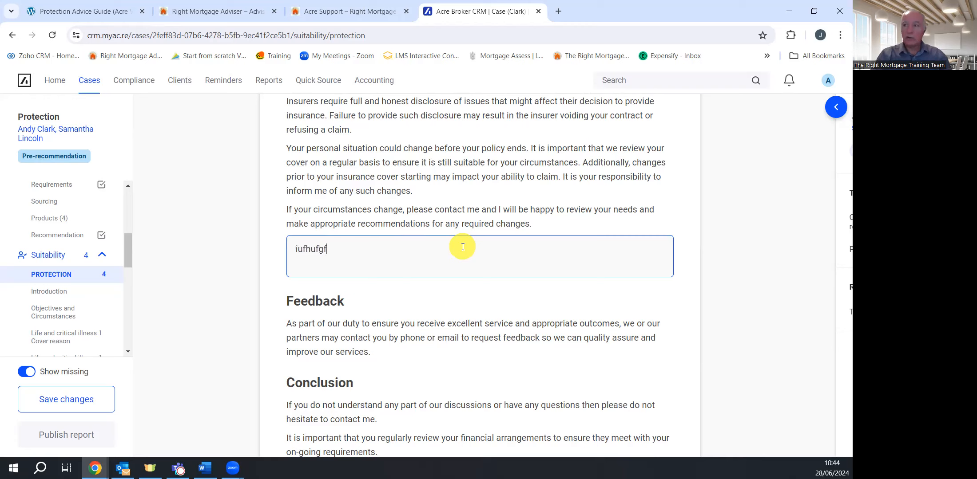
key("BackSpace")
key("BackSpace")
key("BackSpace")
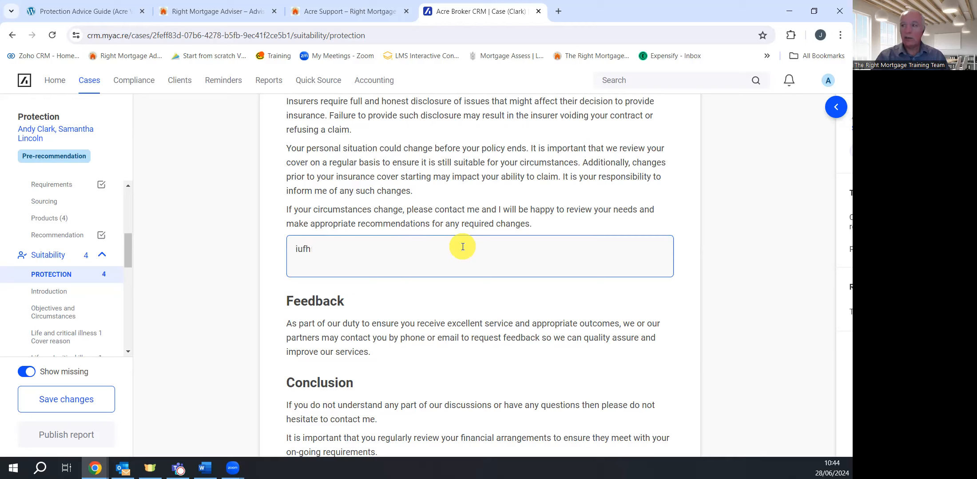
key("BackSpace")
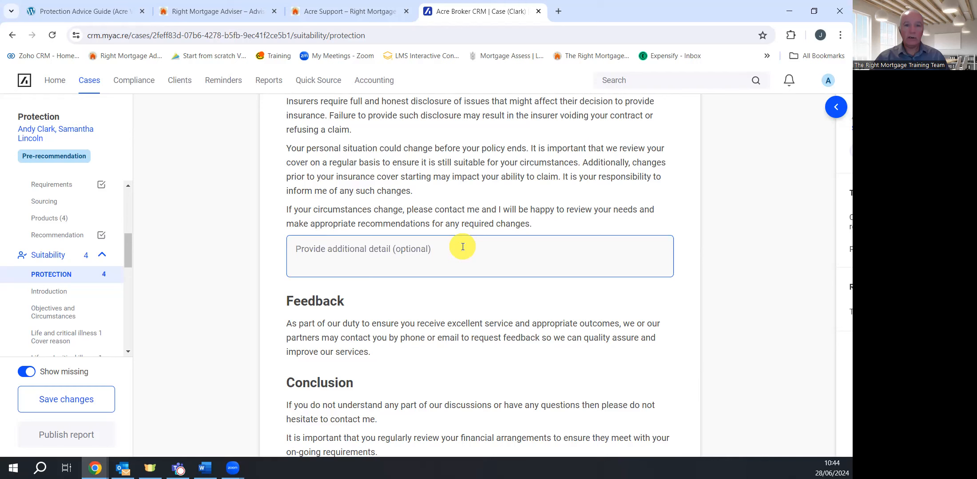
scroll(471, 267, "down", 5)
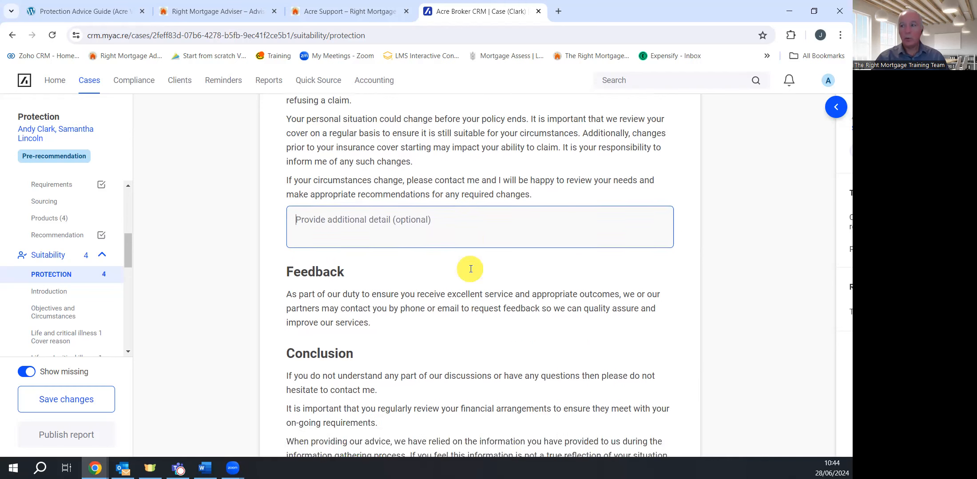
scroll(471, 266, "down", 2)
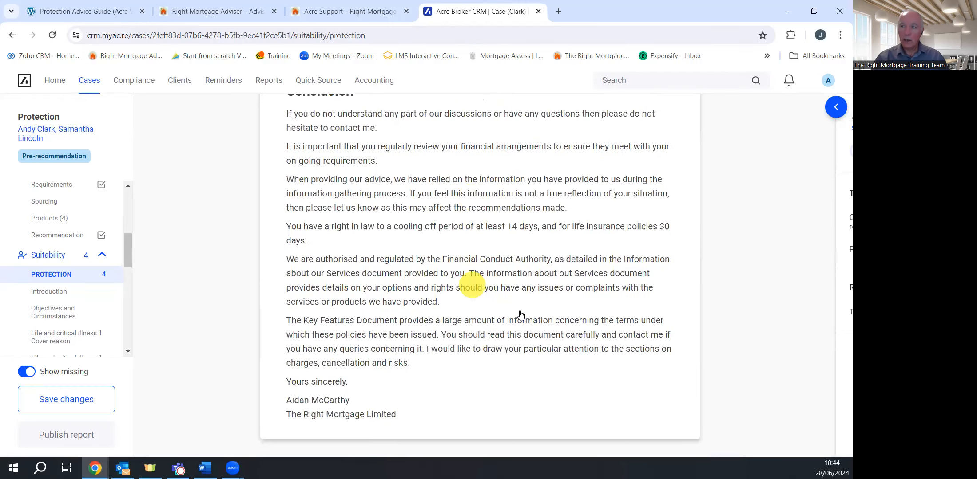
scroll(464, 269, "up", 14)
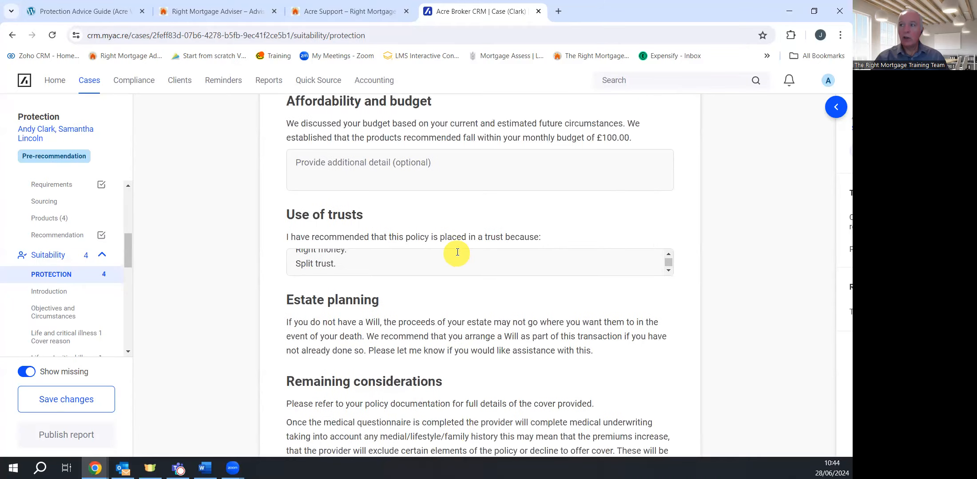
scroll(455, 250, "up", 20)
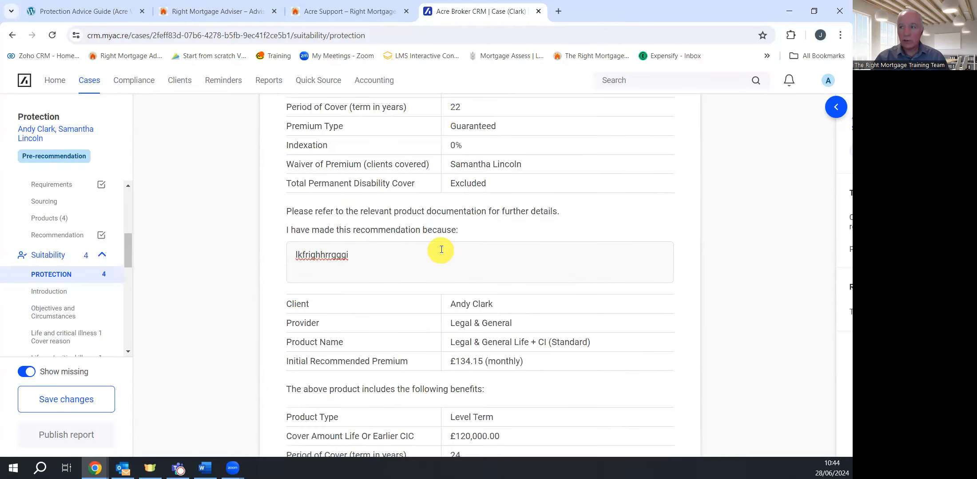
scroll(441, 249, "up", 15)
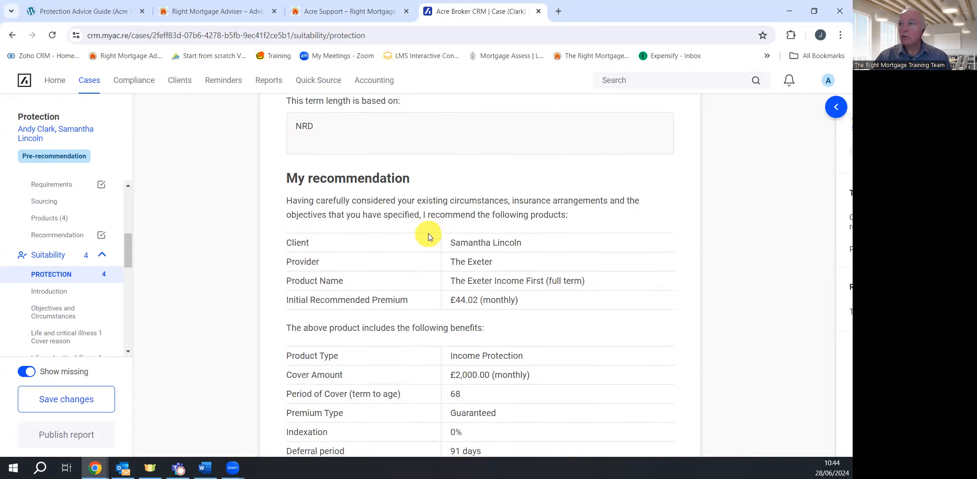
scroll(424, 231, "up", 15)
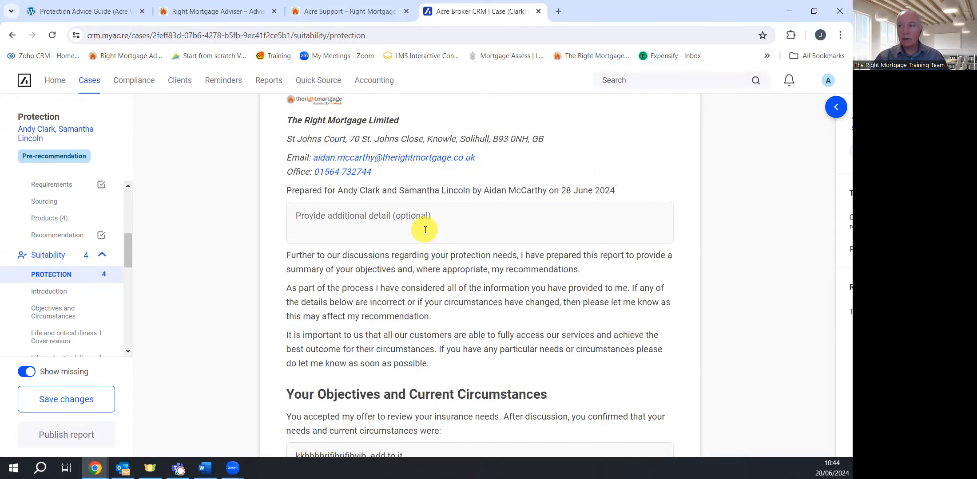
scroll(426, 230, "down", 15)
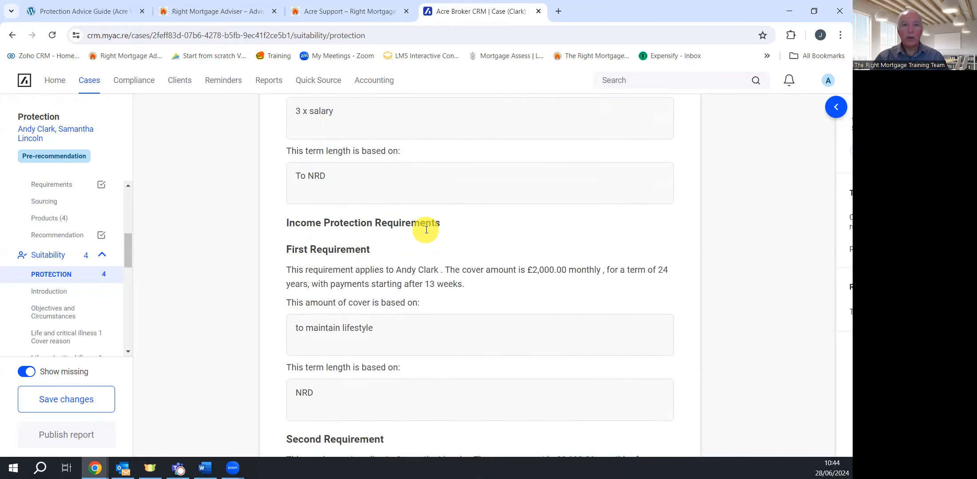
scroll(425, 231, "down", 3)
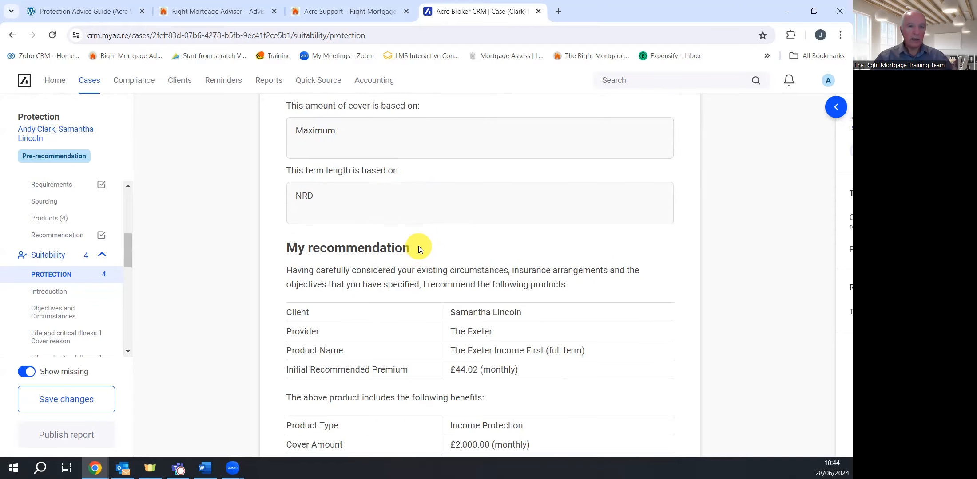
scroll(419, 249, "down", 5)
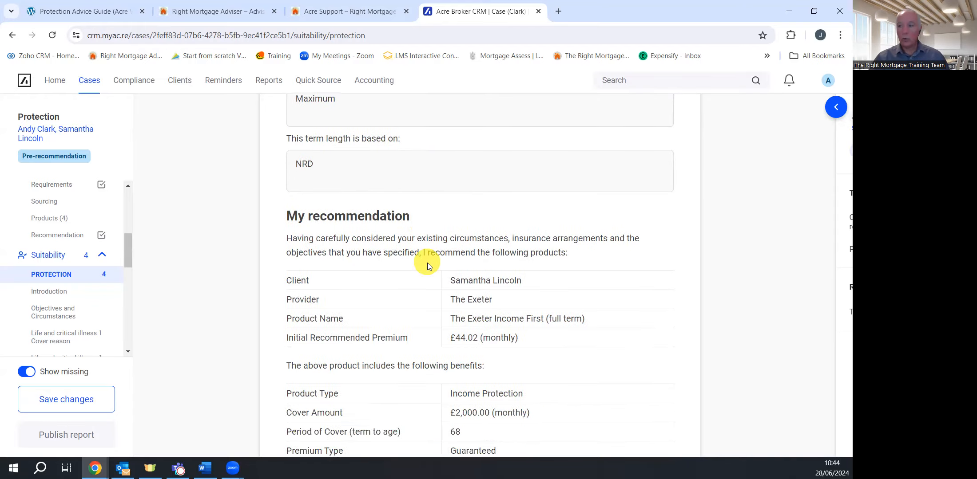
scroll(430, 265, "down", 20)
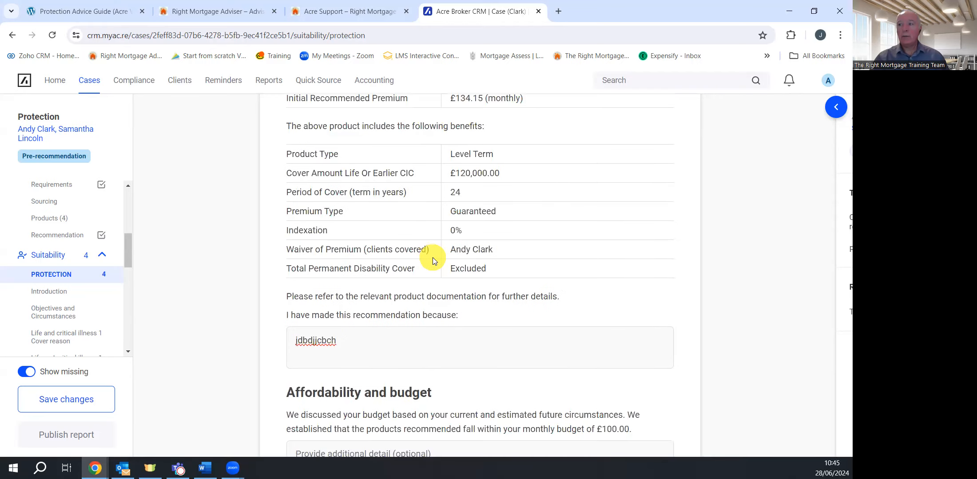
scroll(434, 260, "down", 15)
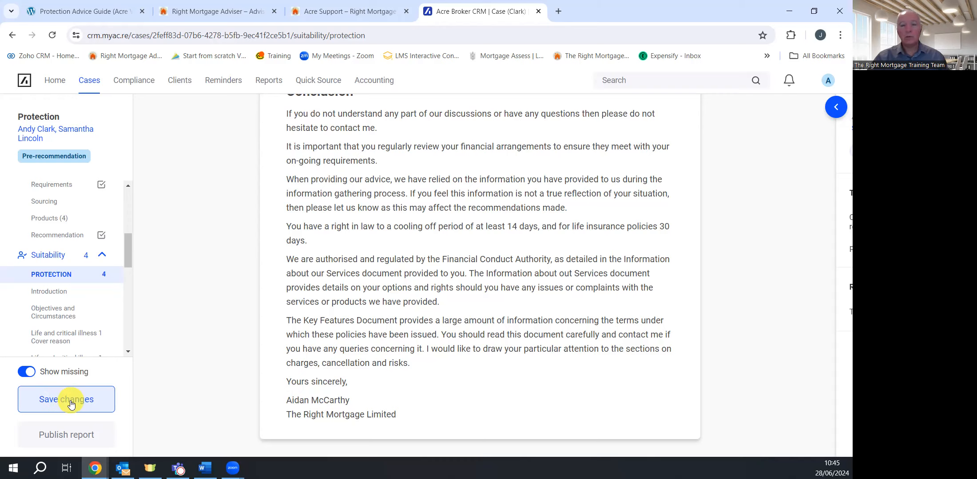
left_click(72, 404)
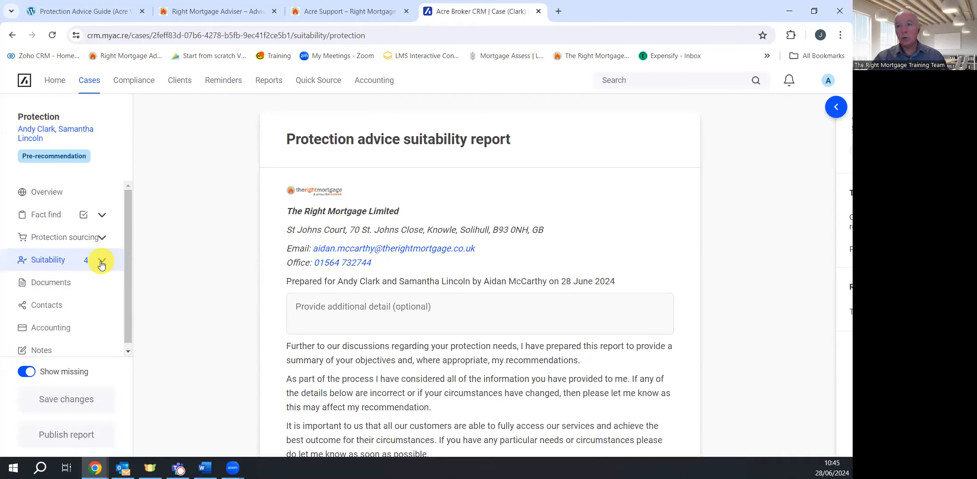
left_click(46, 192)
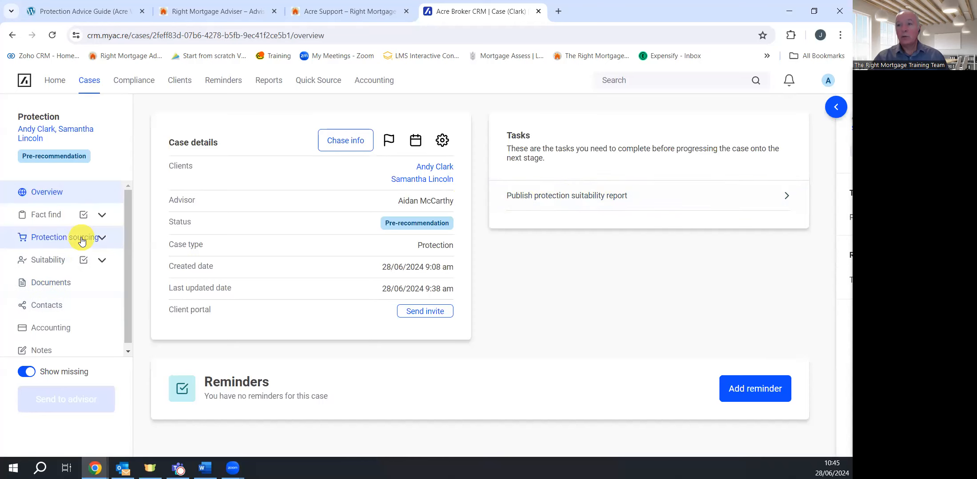
left_click(50, 260)
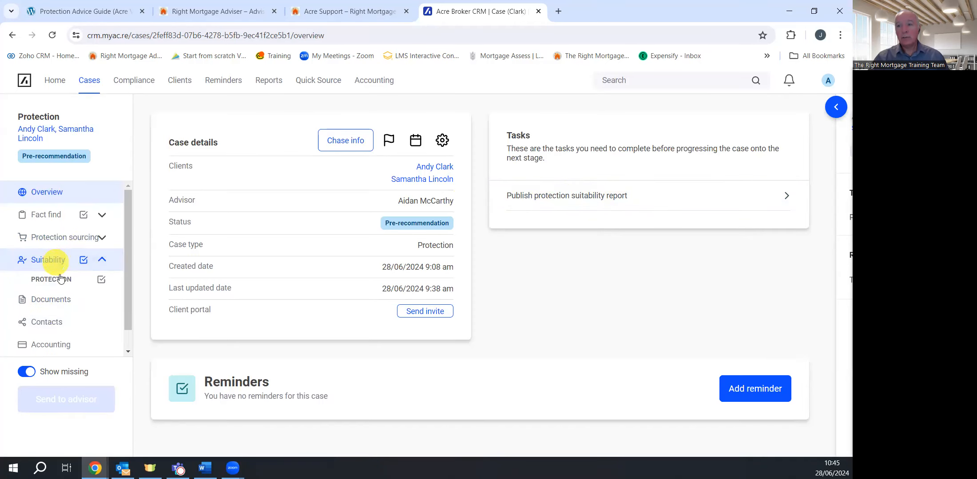
left_click(61, 279)
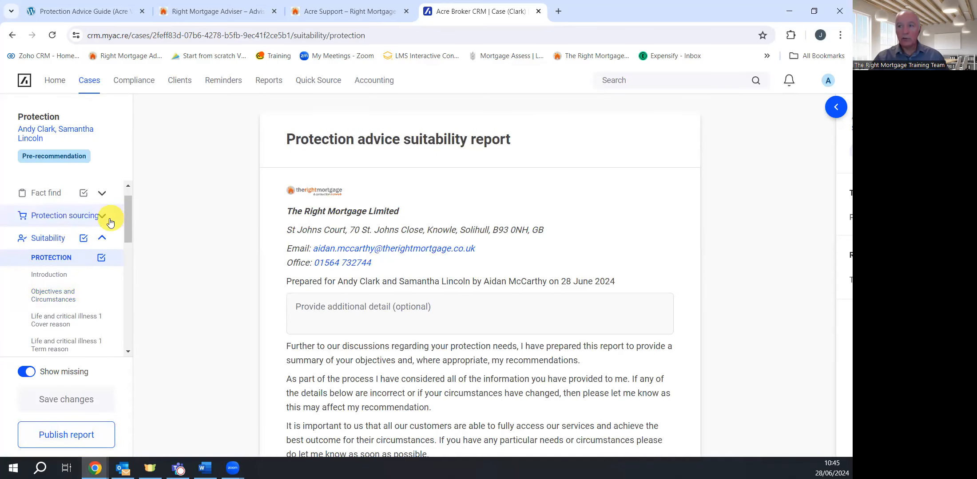
mouse_move(127, 219)
left_mouse_down()
mouse_move(125, 316)
mouse_move(126, 203)
left_mouse_up()
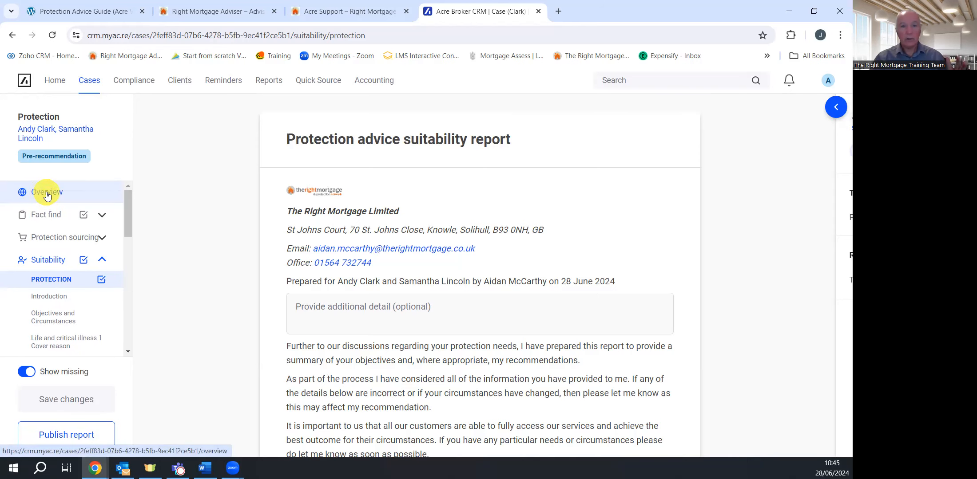
scroll(200, 327, "down", 2)
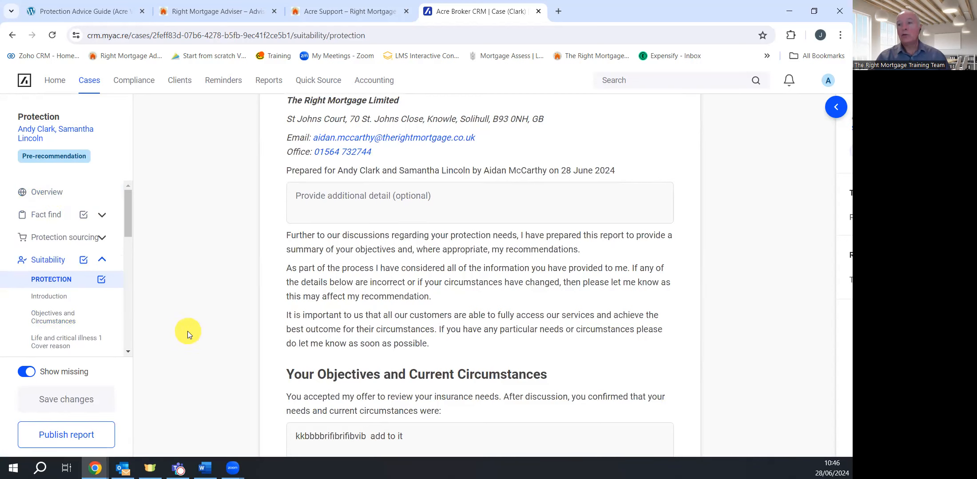
scroll(211, 329, "down", 1)
scroll(212, 329, "up", 2)
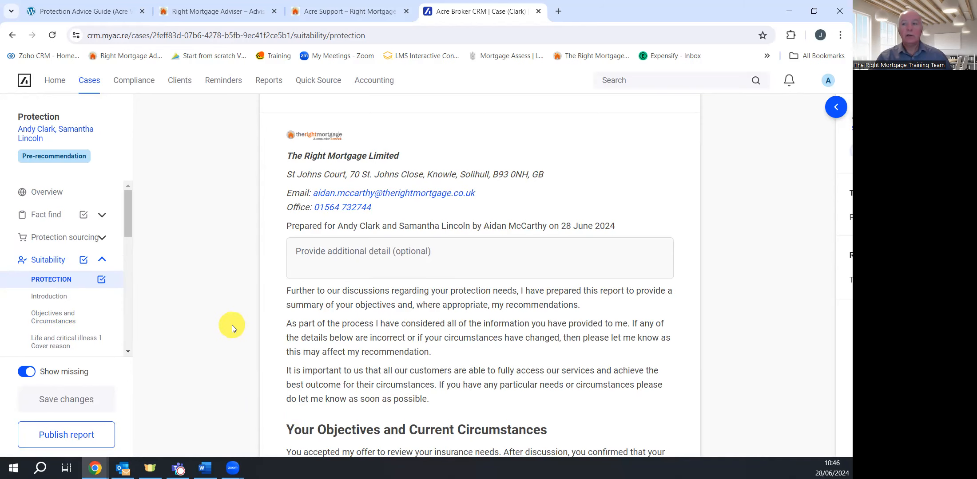
scroll(232, 325, "down", 20)
scroll(210, 314, "down", 15)
scroll(210, 312, "up", 8)
scroll(208, 308, "up", 15)
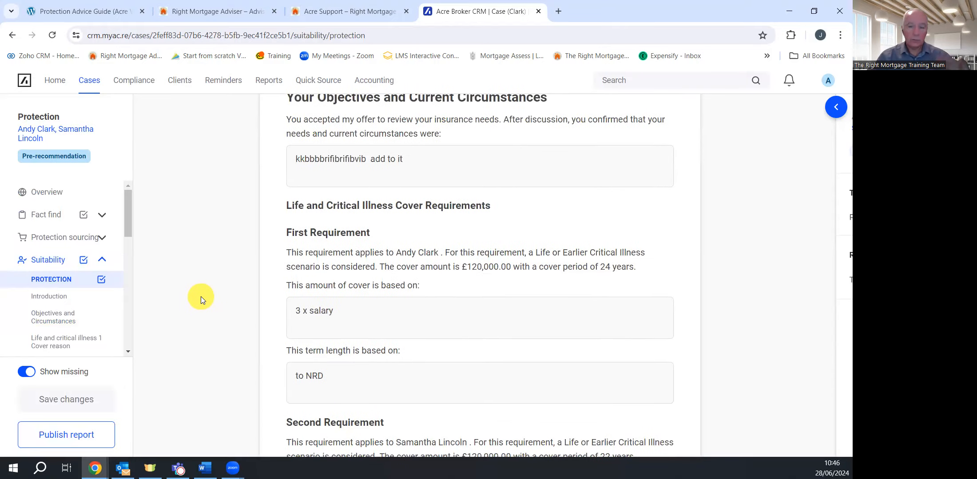
scroll(165, 276, "up", 6)
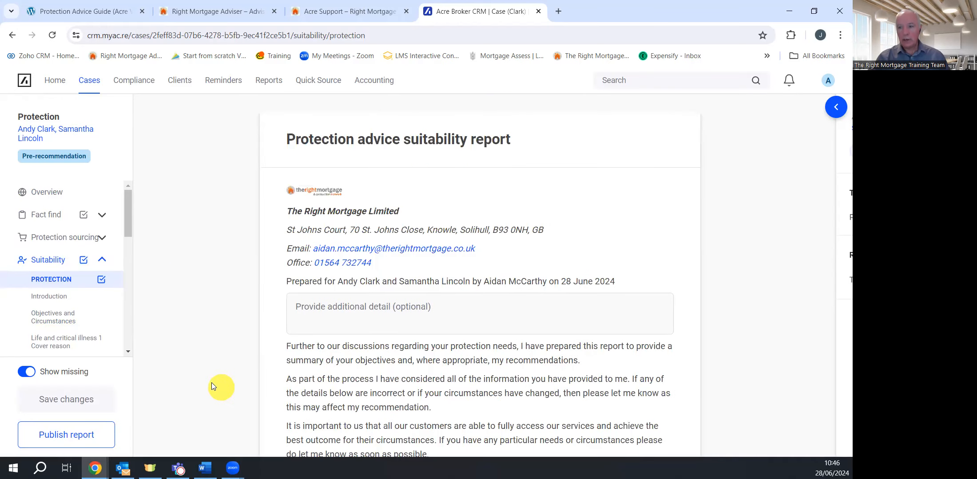
Publish the suitability report, emailing it to the first client for signature
left_click(61, 439)
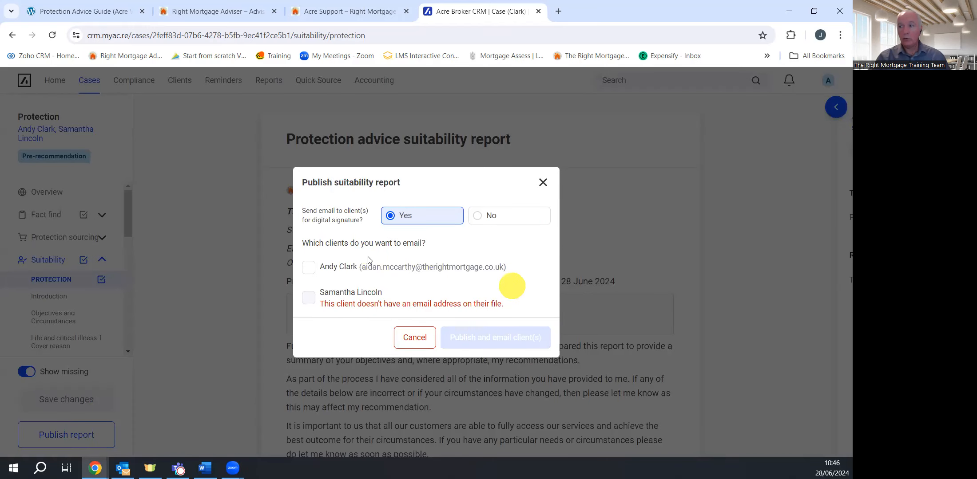
left_click(309, 268)
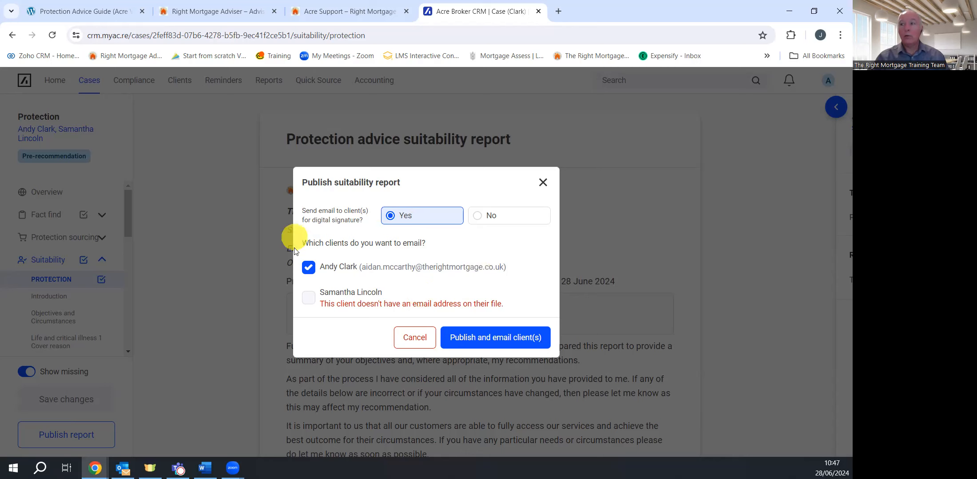
left_click(309, 267)
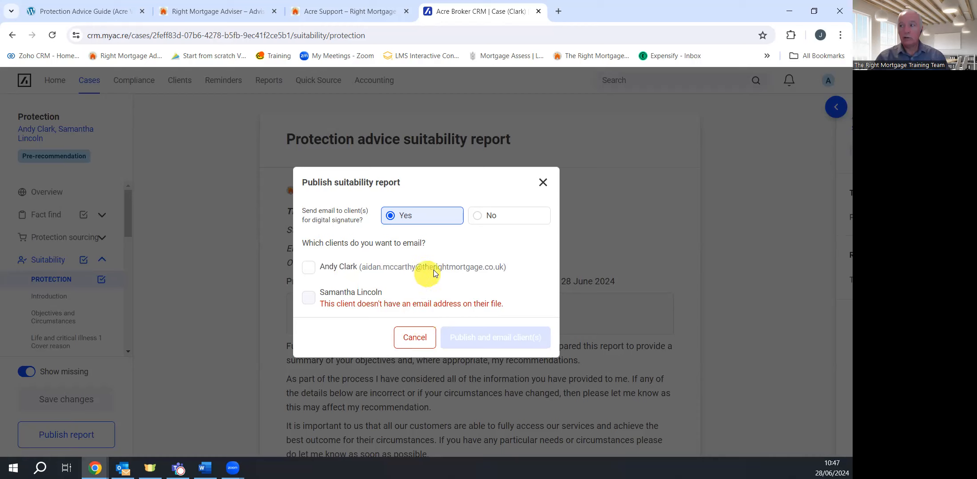
left_click(479, 216)
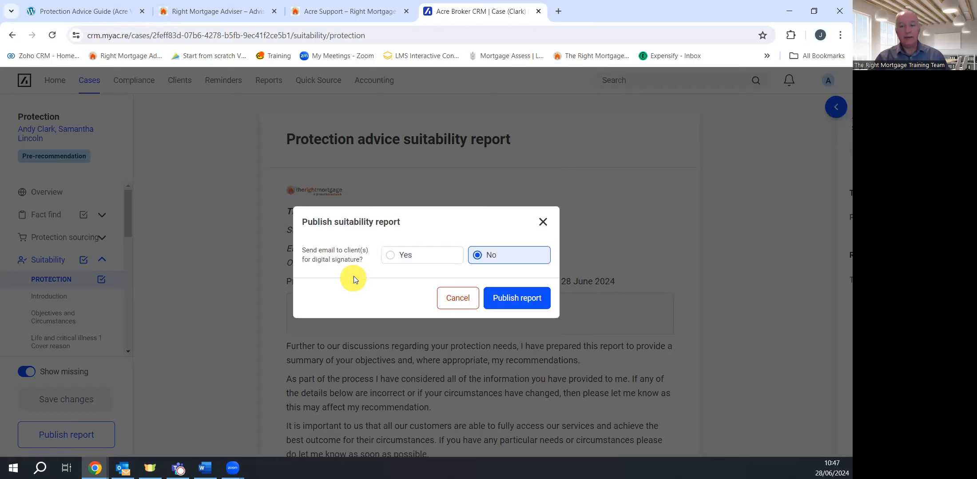
left_click(389, 262)
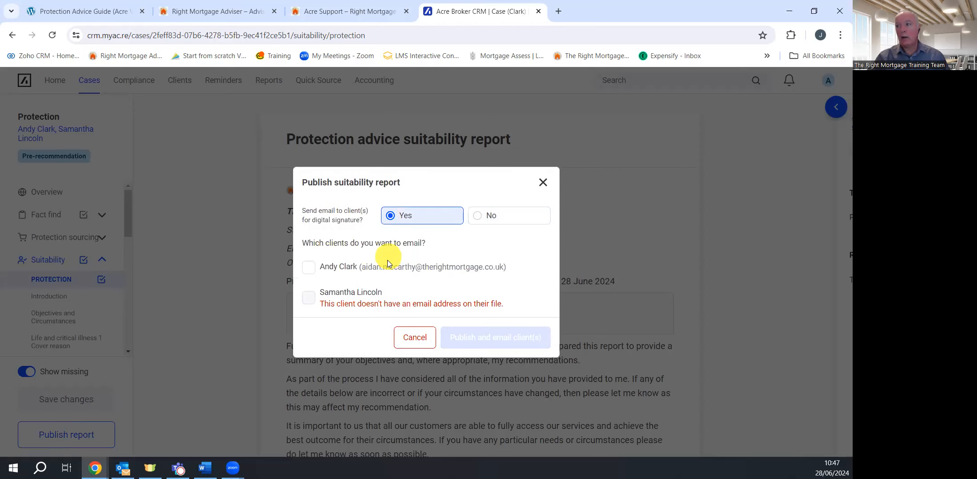
left_click(308, 268)
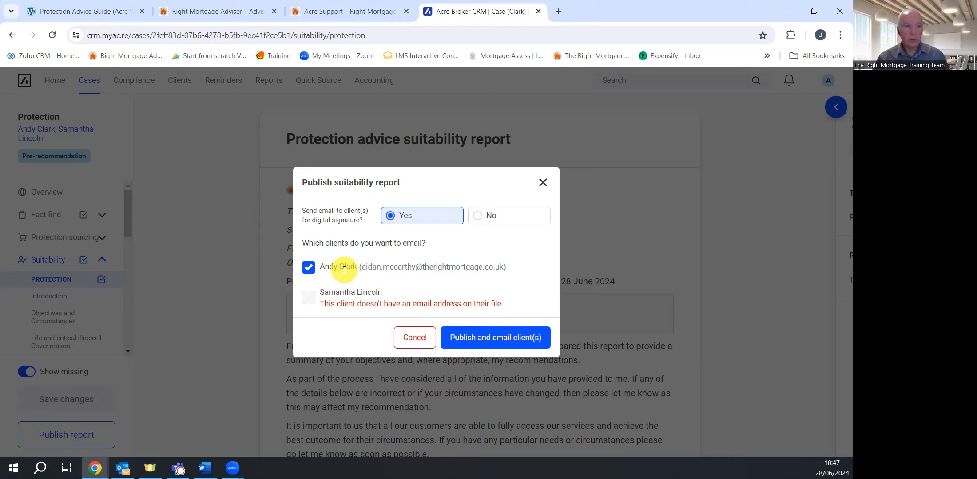
left_click(494, 341)
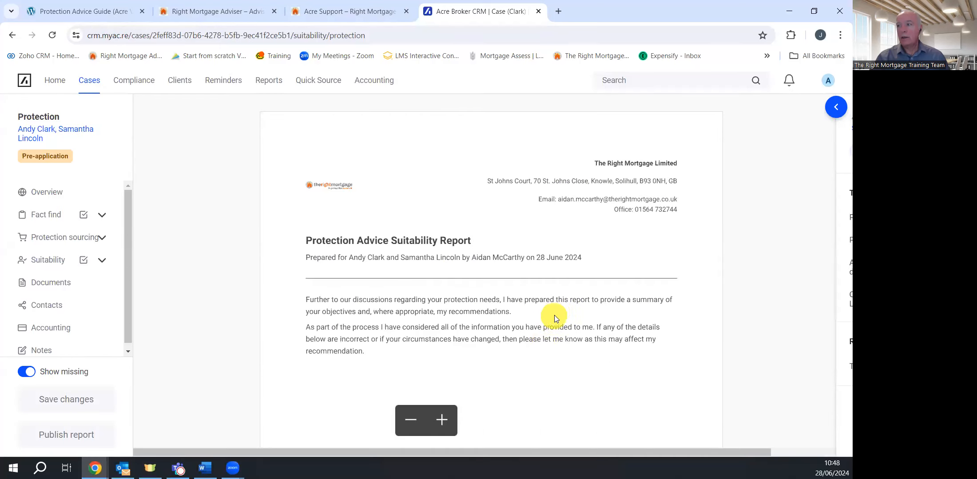
scroll(557, 293, "down", 5)
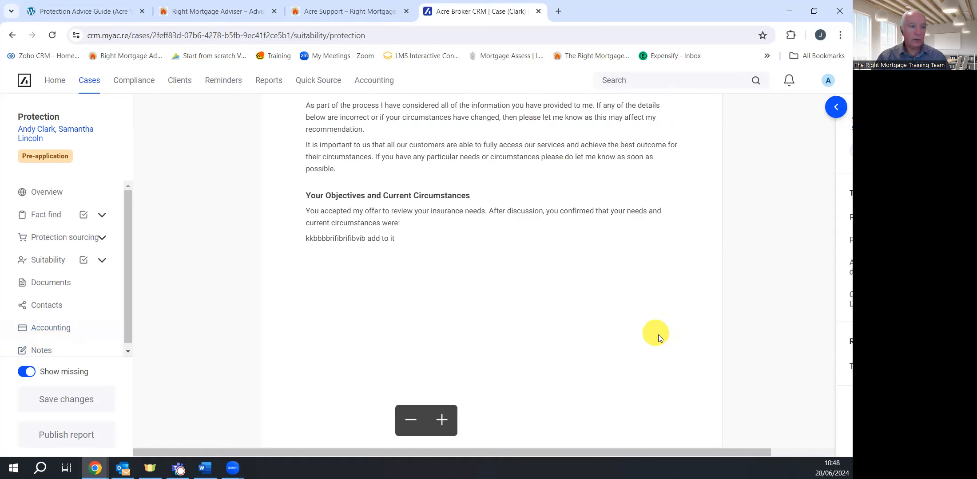
scroll(542, 306, "down", 6)
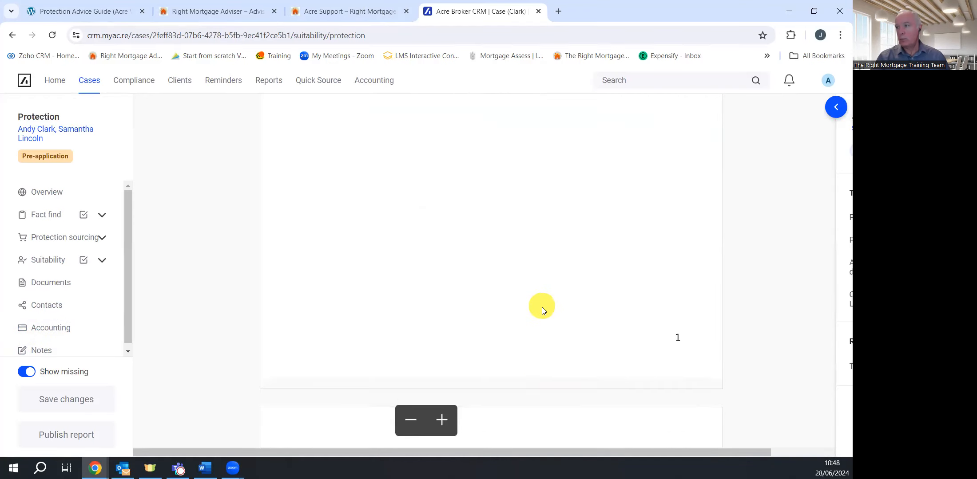
scroll(542, 307, "down", 14)
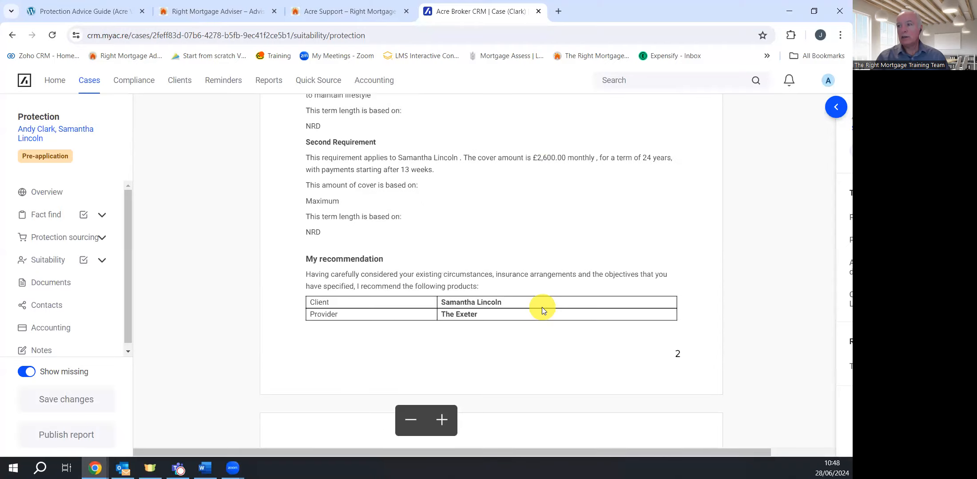
scroll(542, 308, "down", 15)
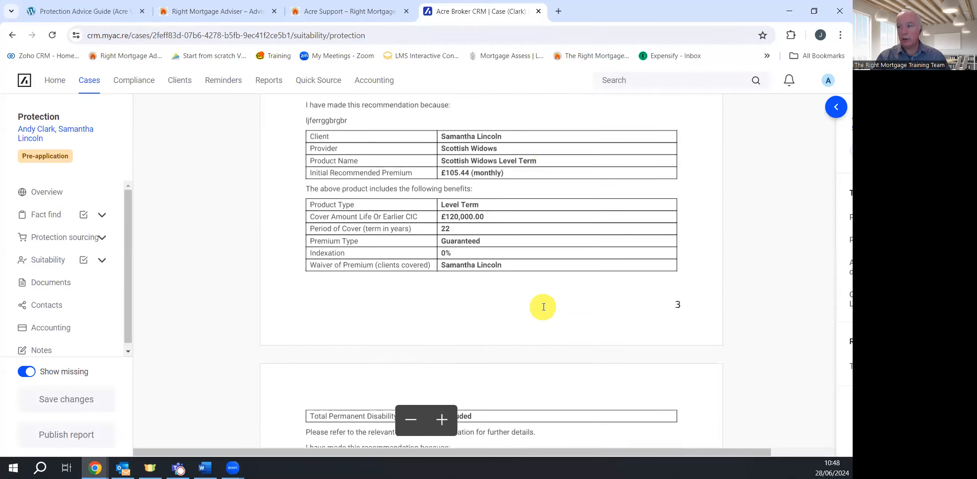
scroll(543, 305, "down", 15)
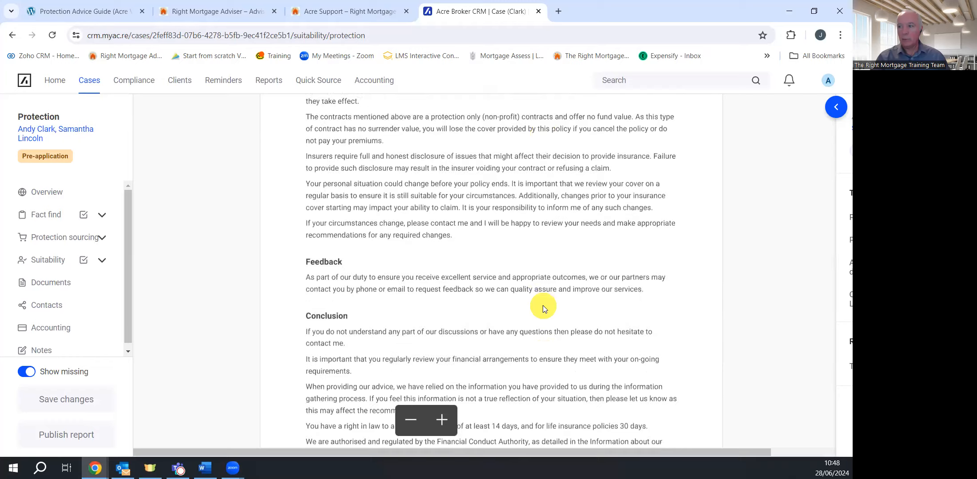
scroll(545, 307, "down", 6)
scroll(546, 306, "up", 11)
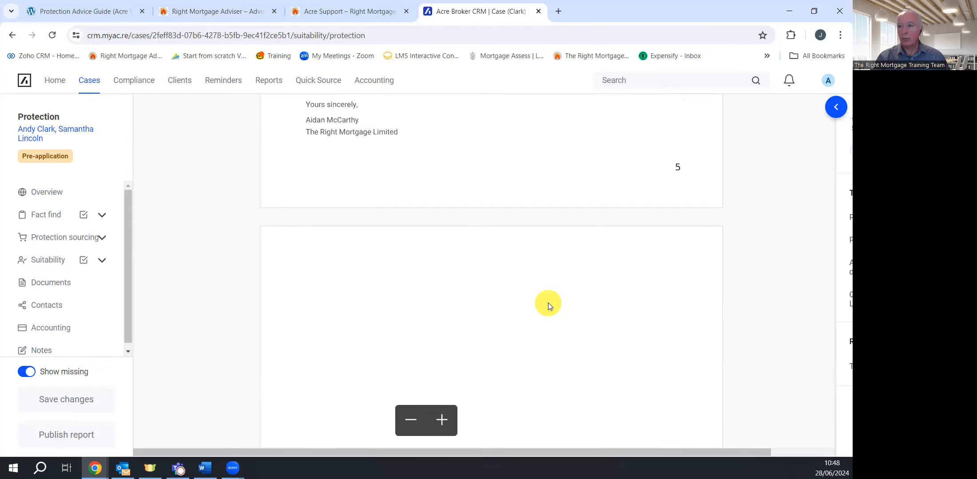
scroll(553, 304, "up", 20)
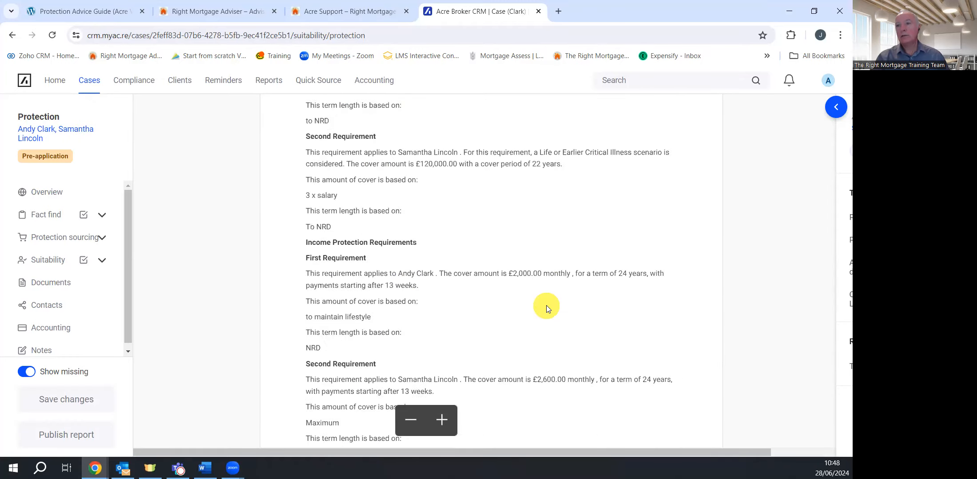
scroll(543, 302, "up", 3)
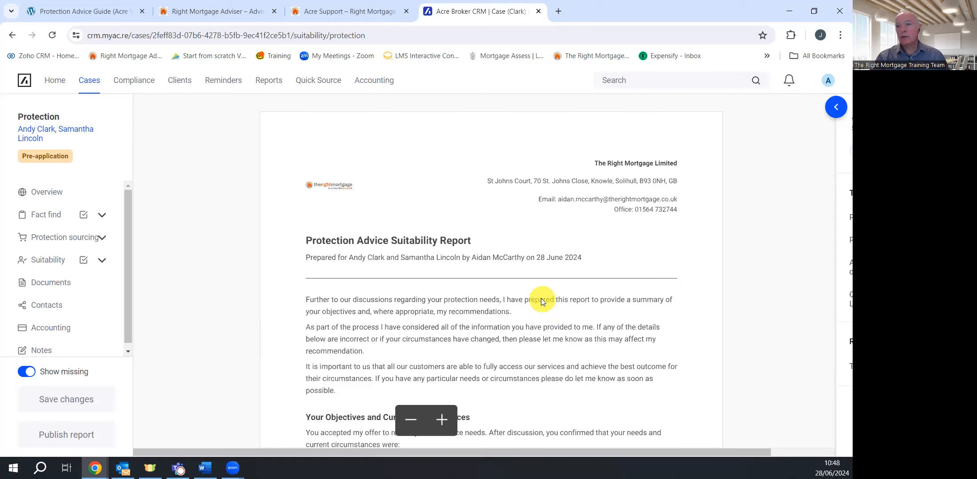
Go to the case overview and check the gear menu's extra case actions
left_click(53, 195)
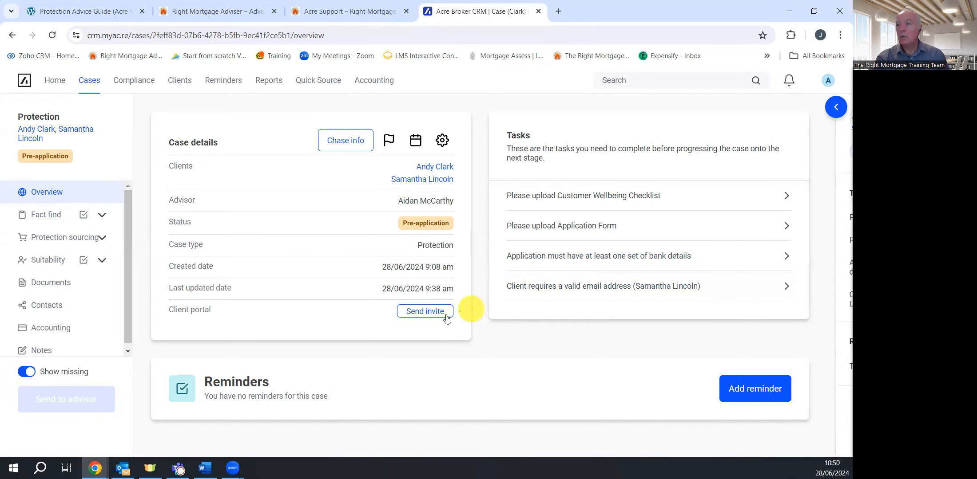
left_click(444, 143)
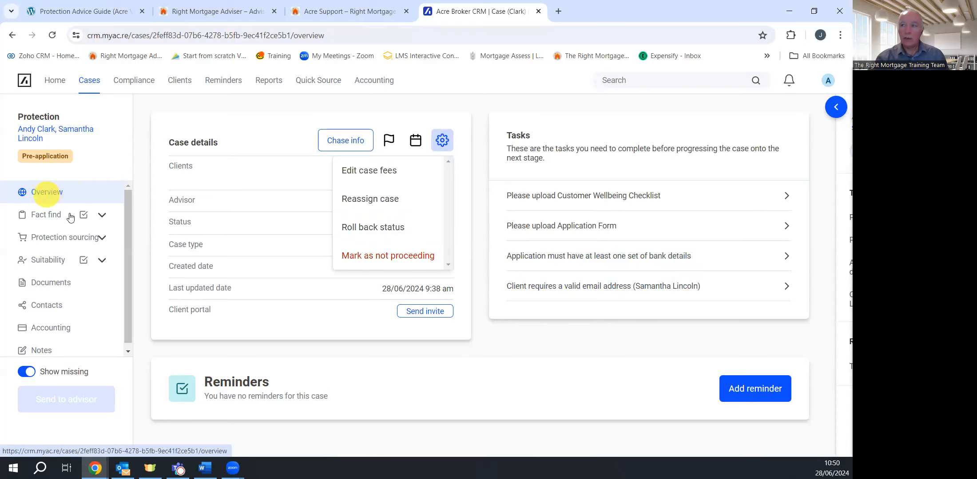
left_click(550, 354)
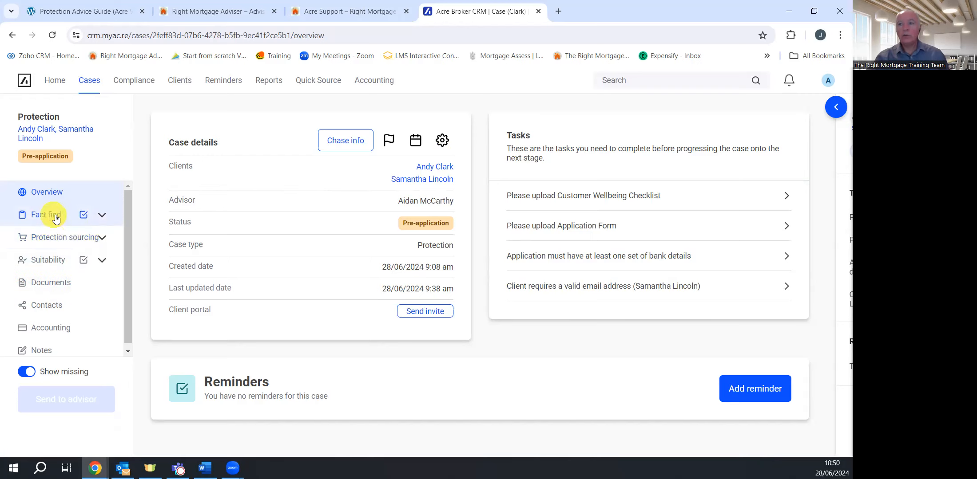
Expand the Fact find, Protection sourcing and Suitability sections in the sidebar
left_click(101, 215)
scroll(71, 306, "down", 3)
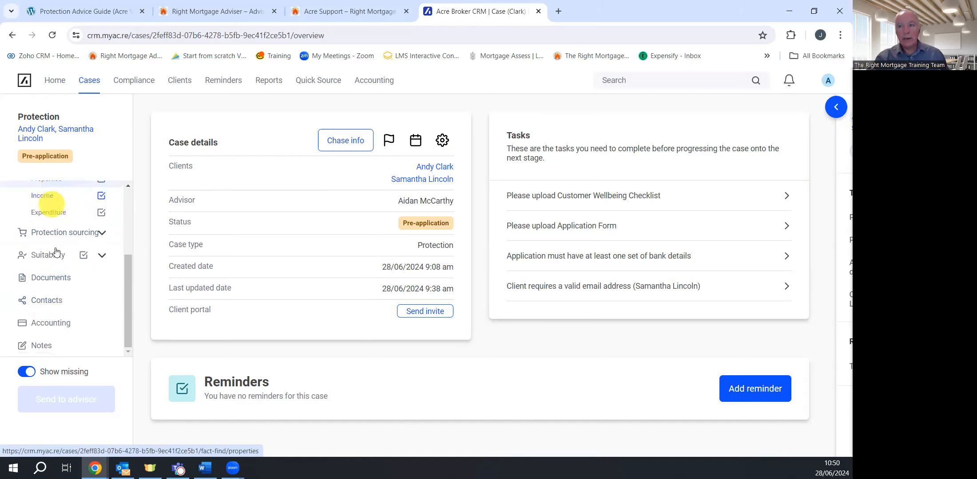
left_click(102, 233)
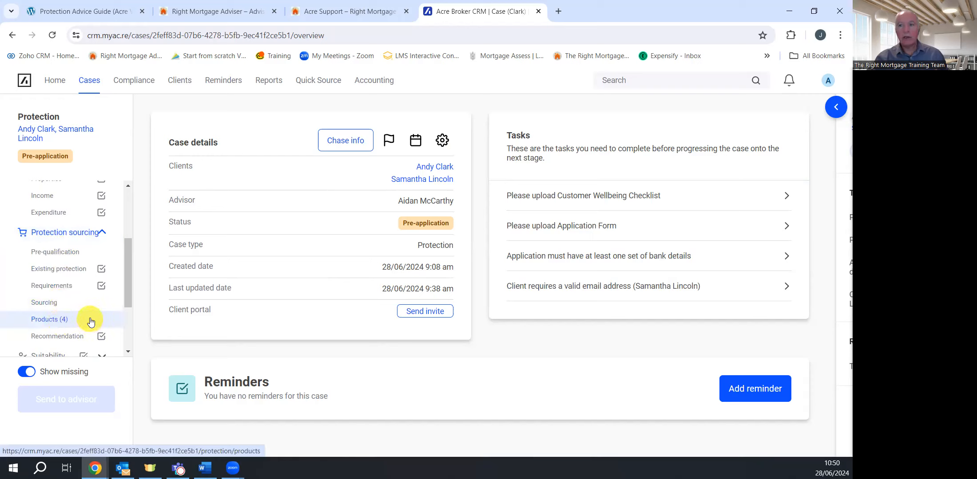
scroll(62, 319, "down", 2)
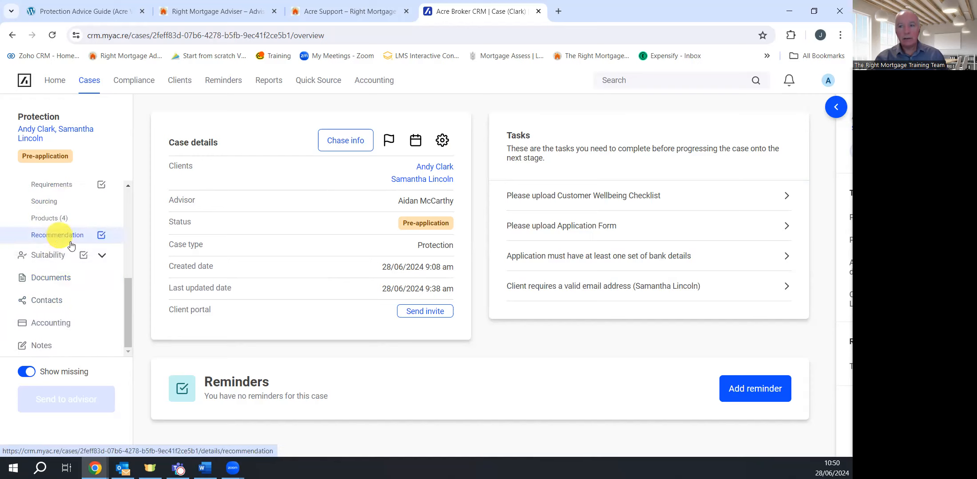
left_click(101, 255)
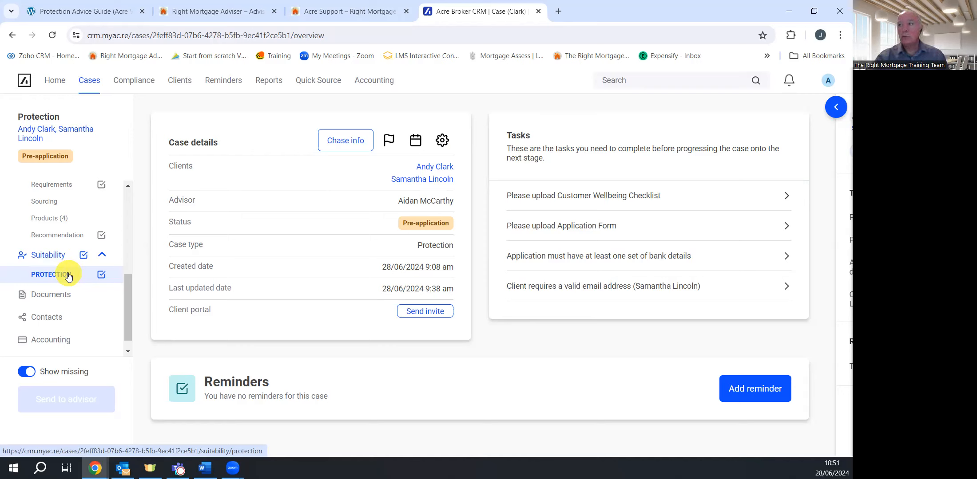
scroll(67, 213, "up", 5)
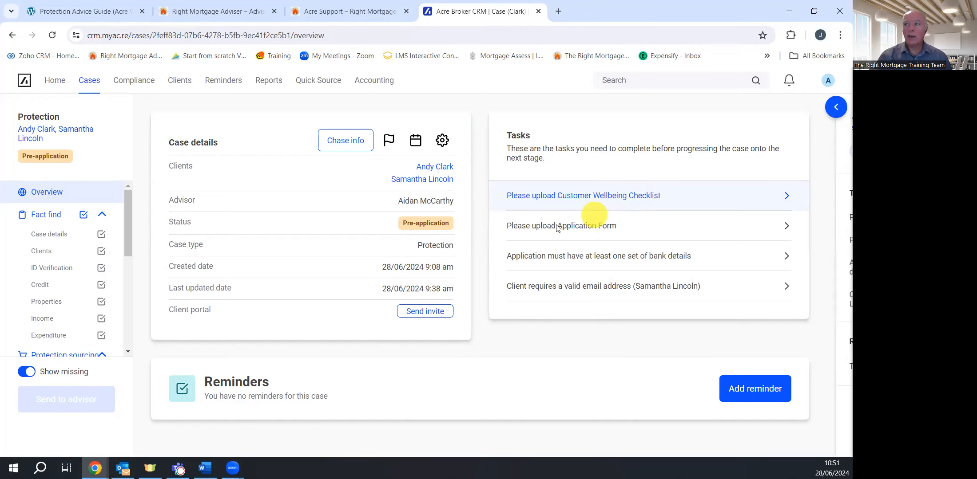
scroll(36, 284, "down", 5)
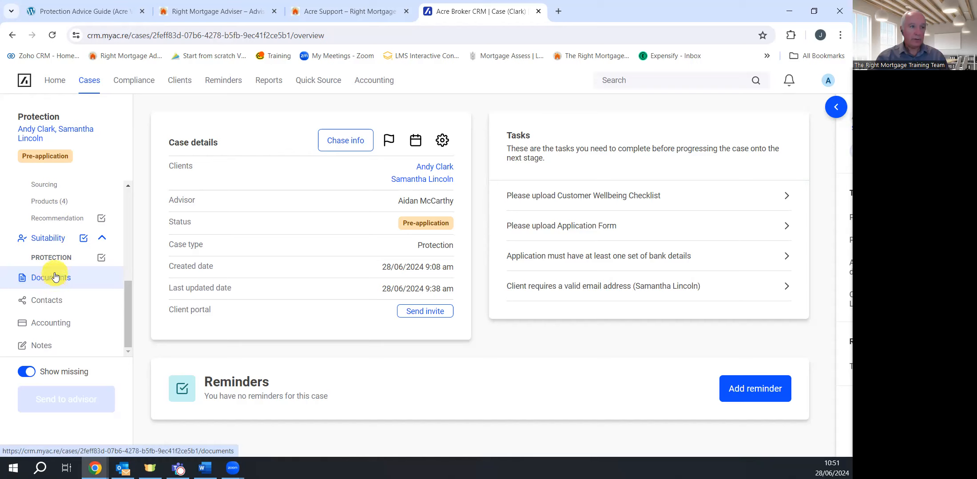
Add Customer wellbeing checklist.pdf as a new case document and open the Document type list
left_click(646, 201)
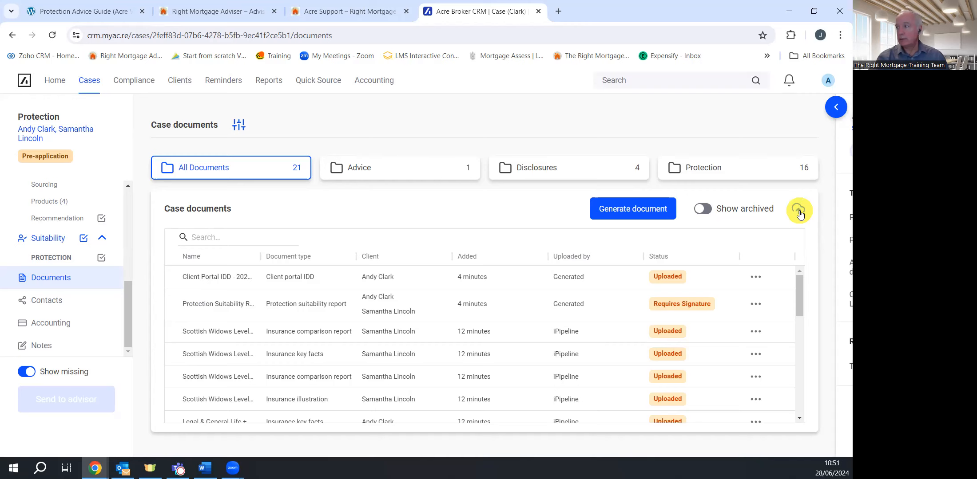
left_click(798, 211)
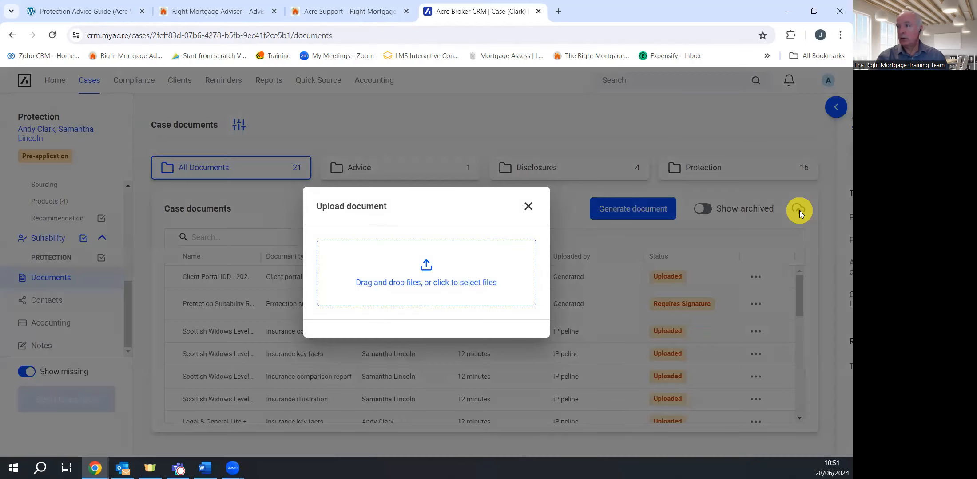
left_click(412, 273)
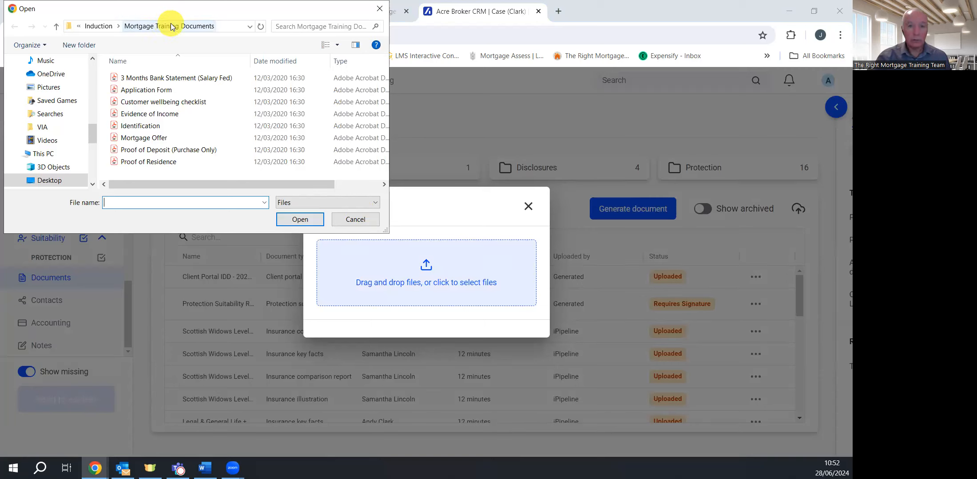
left_click(150, 104)
mouse_move(150, 105)
left_mouse_down()
mouse_move(342, 253)
mouse_move(426, 273)
mouse_move(178, 103)
mouse_move(163, 107)
left_mouse_up()
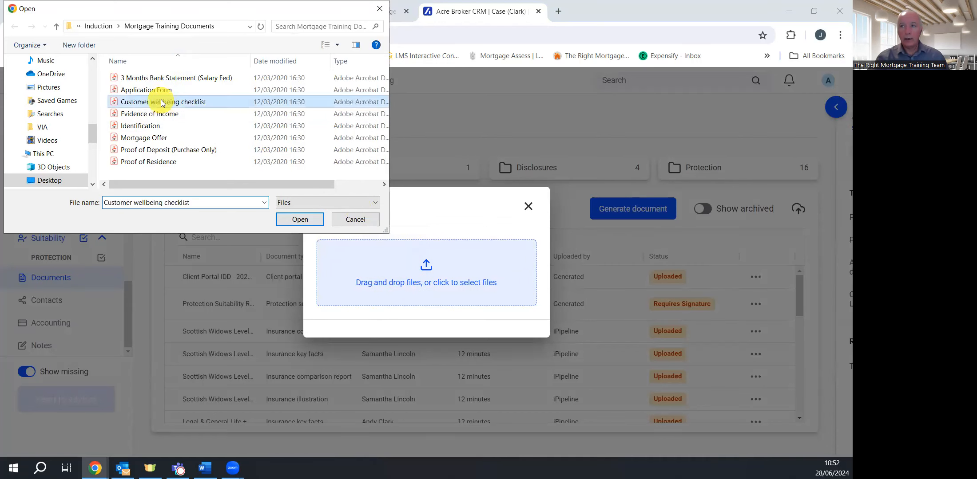
left_click(298, 222)
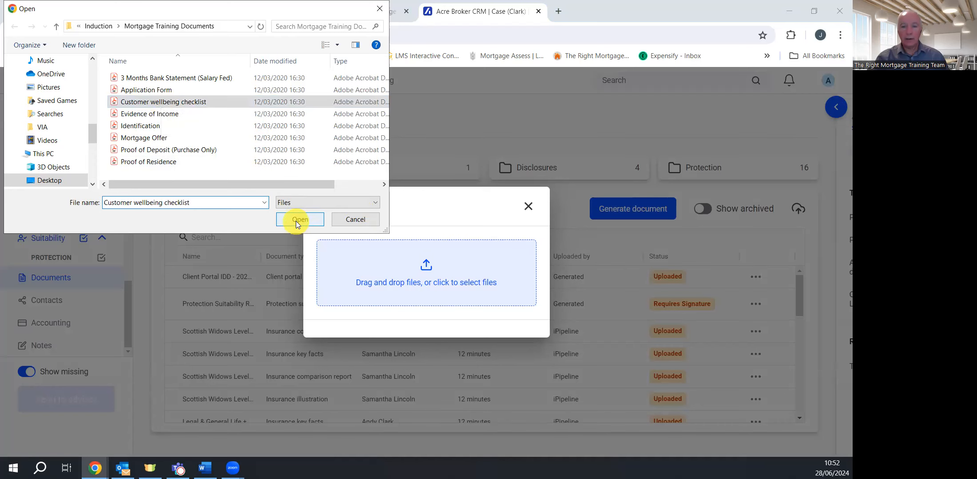
left_click(295, 221)
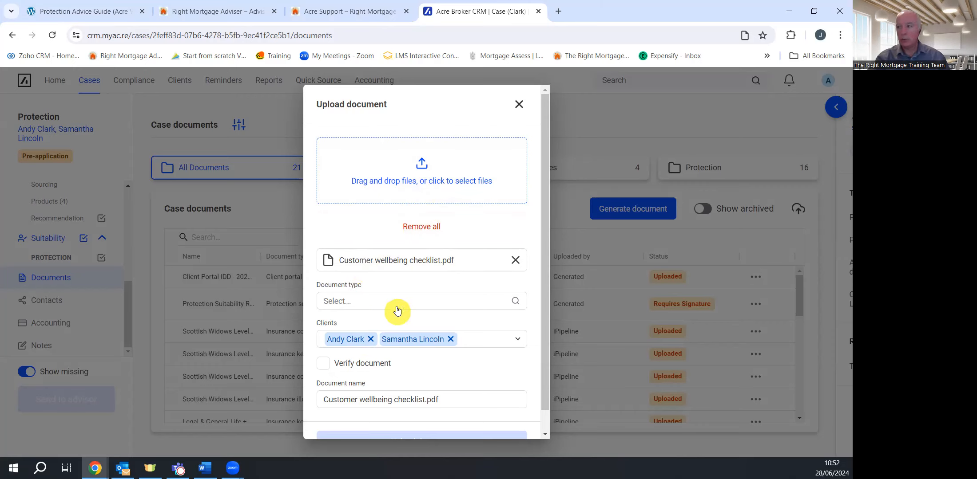
left_click(364, 301)
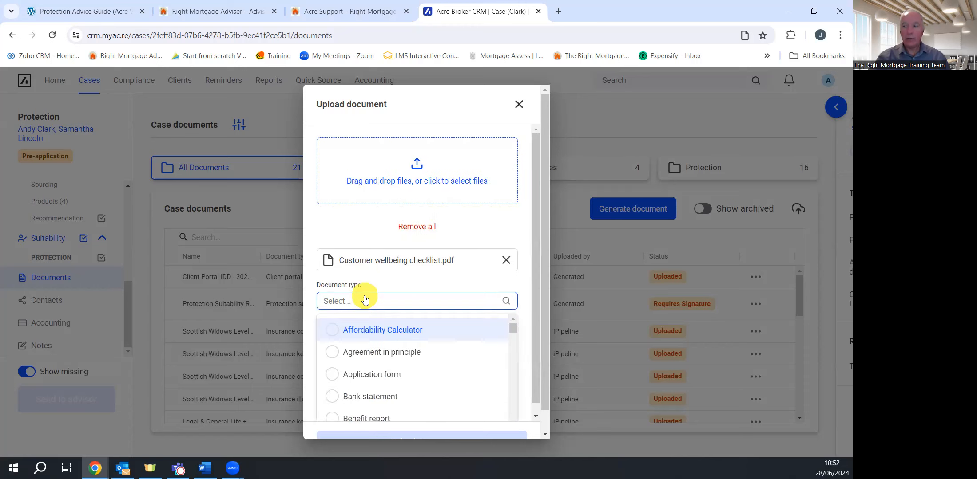
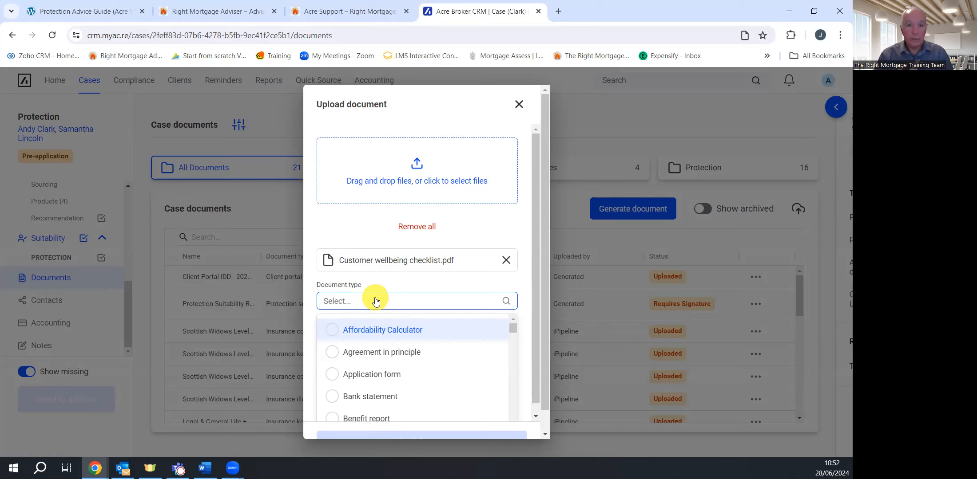
Upload the wellbeing checklist as a verified Wellbeing assessment document
type("Well")
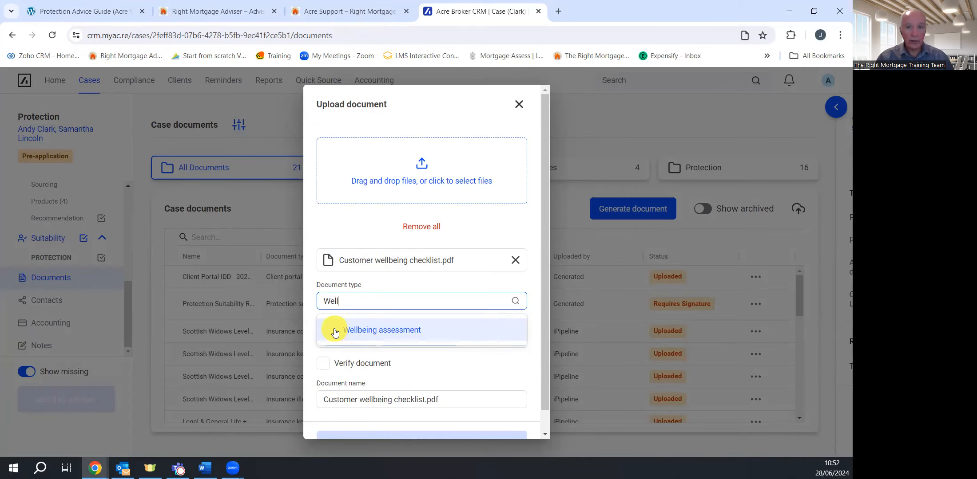
left_click(337, 336)
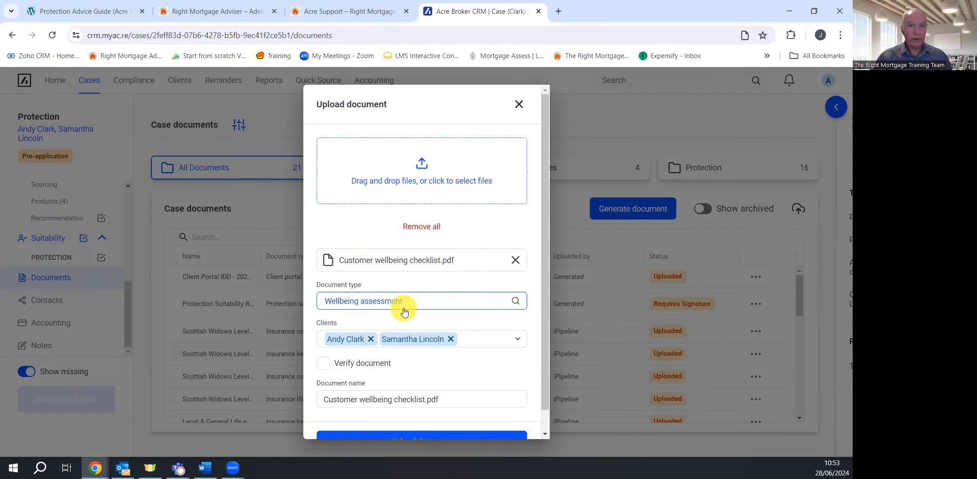
scroll(404, 309, "down", 1)
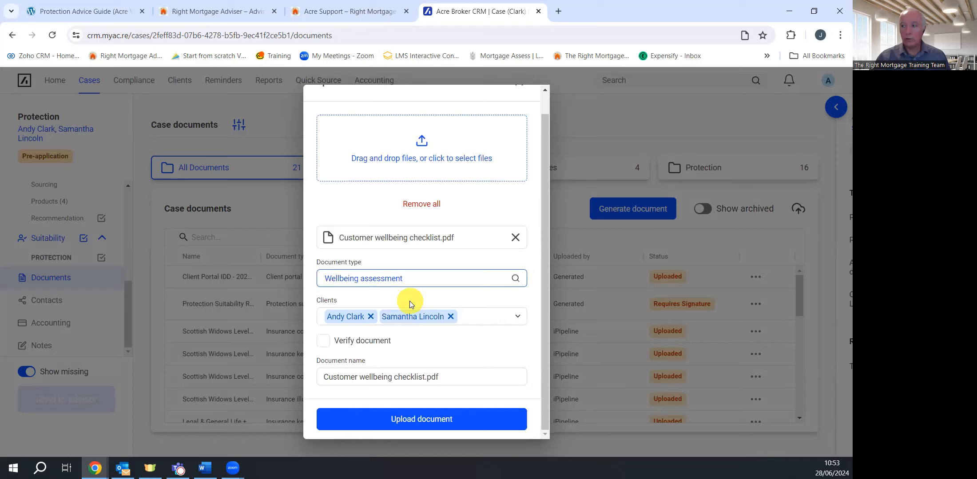
left_click(342, 348)
left_click(411, 424)
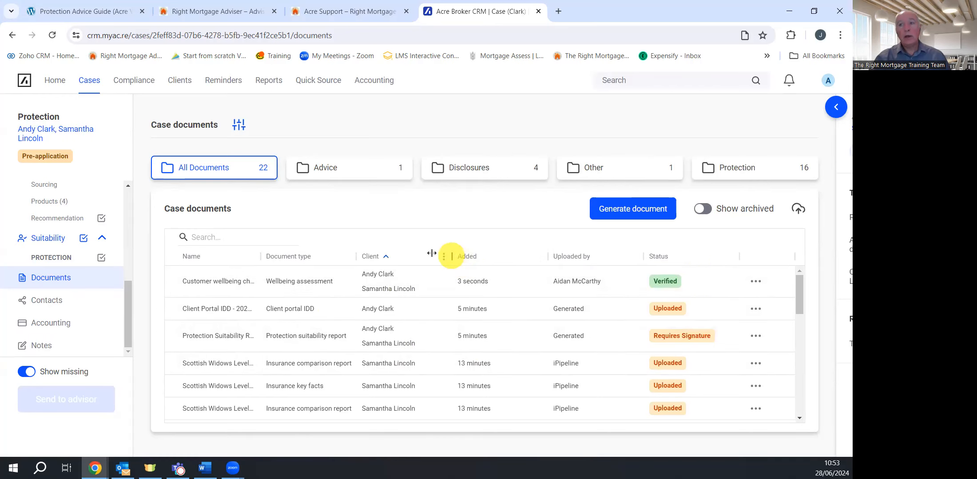
Go from the case overview to Protection sourcing's Products (4) page
scroll(98, 244, "up", 5)
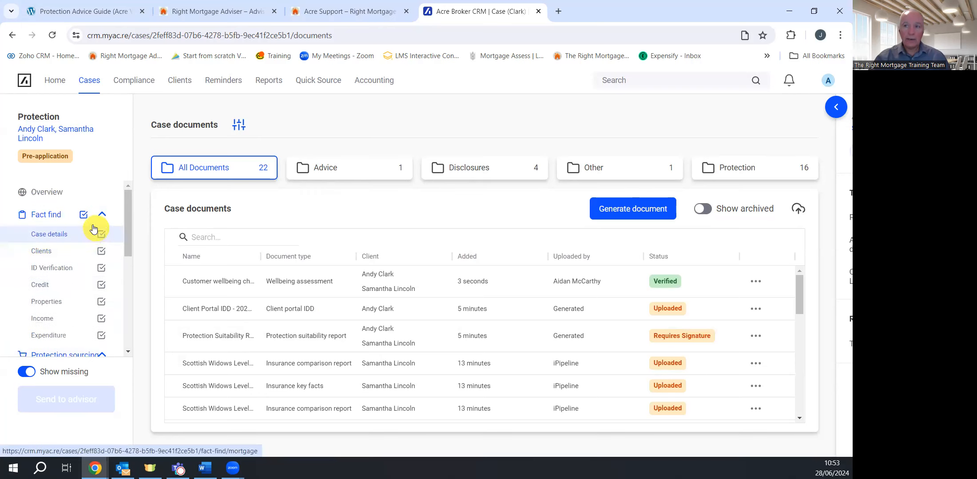
left_click(60, 196)
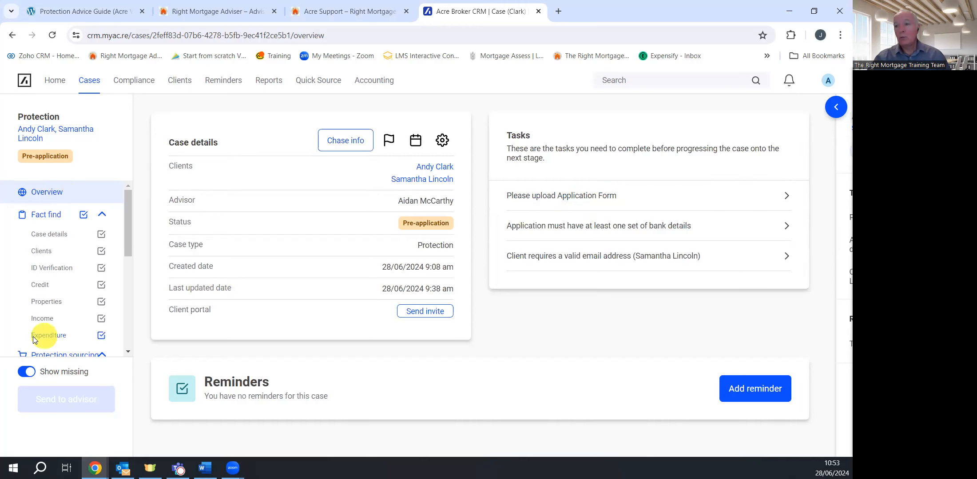
scroll(53, 324, "down", 3)
scroll(70, 327, "down", 1)
left_click(66, 278)
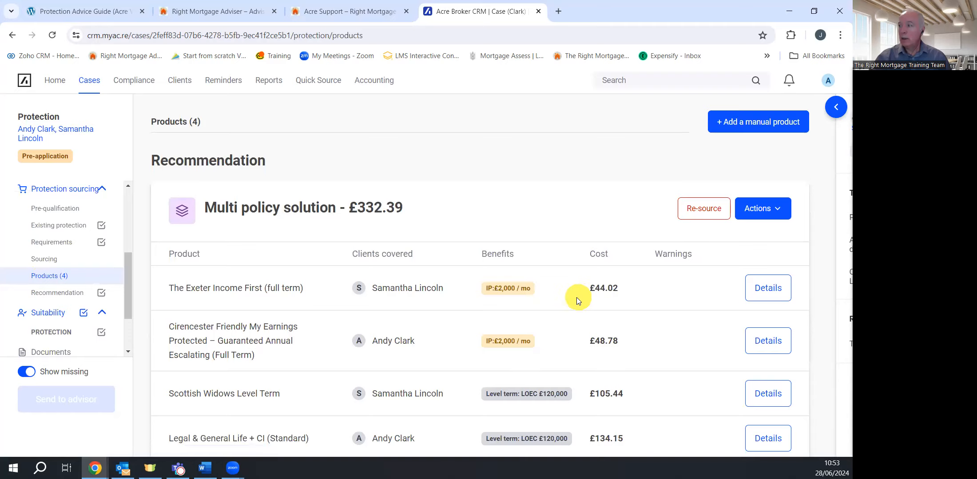
Preview the Exeter and Cirencester product details, then reopen The Exeter Income First details
scroll(574, 294, "down", 2)
left_click(776, 200)
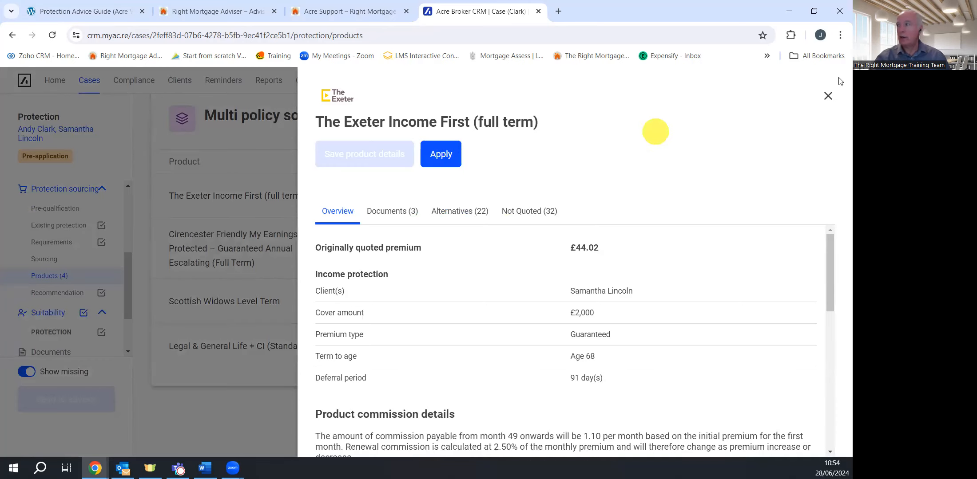
left_click(828, 96)
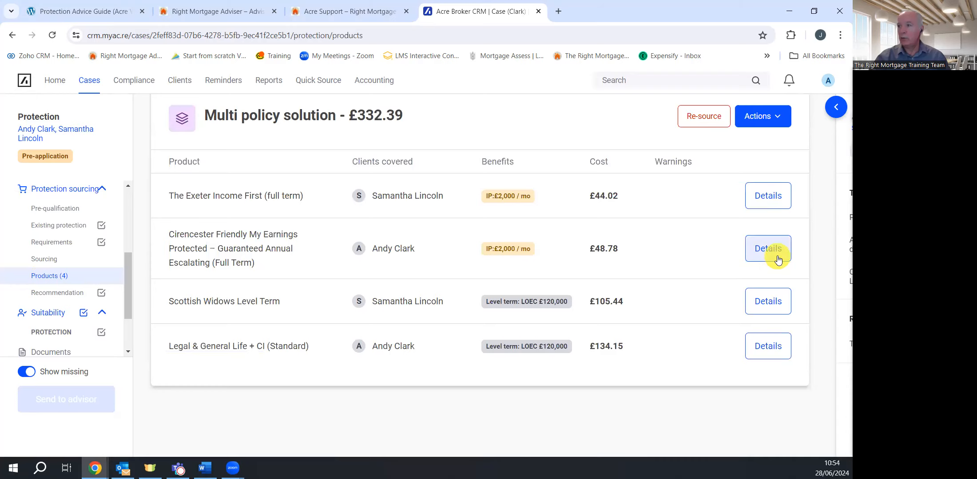
left_click(773, 257)
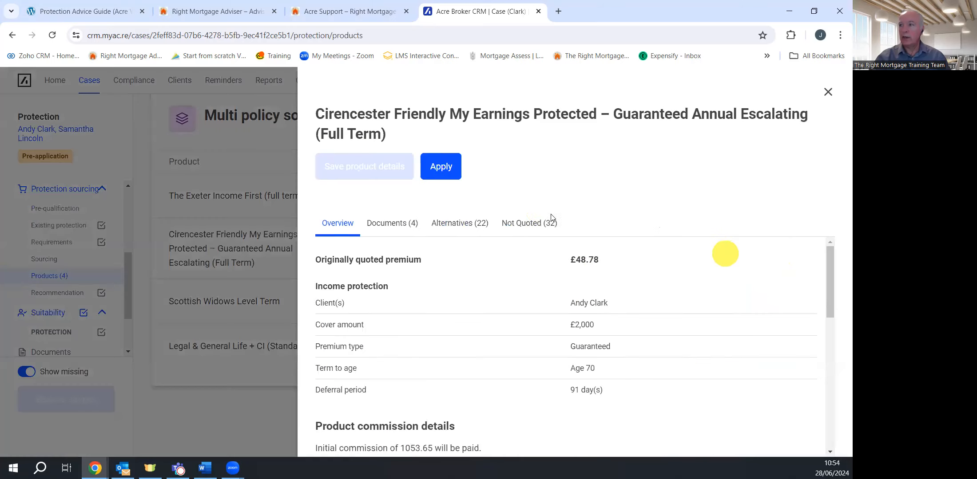
left_click(827, 95)
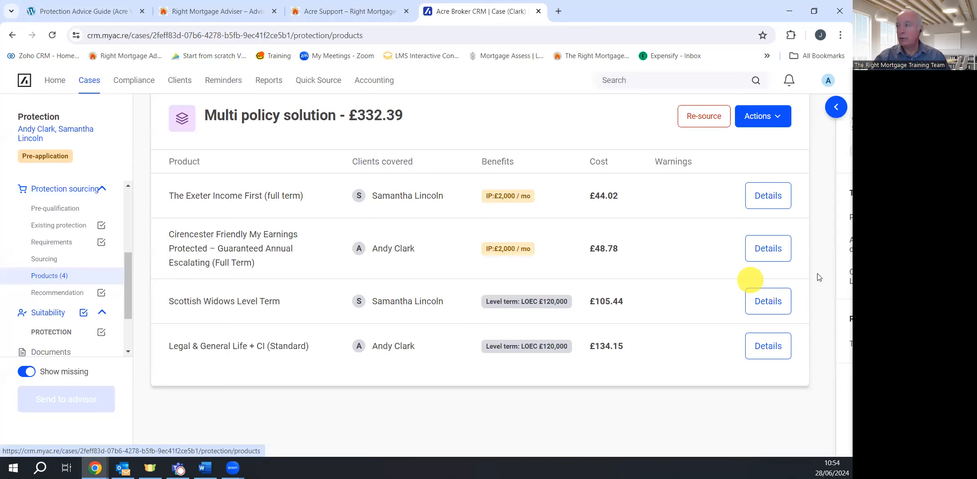
left_click(785, 204)
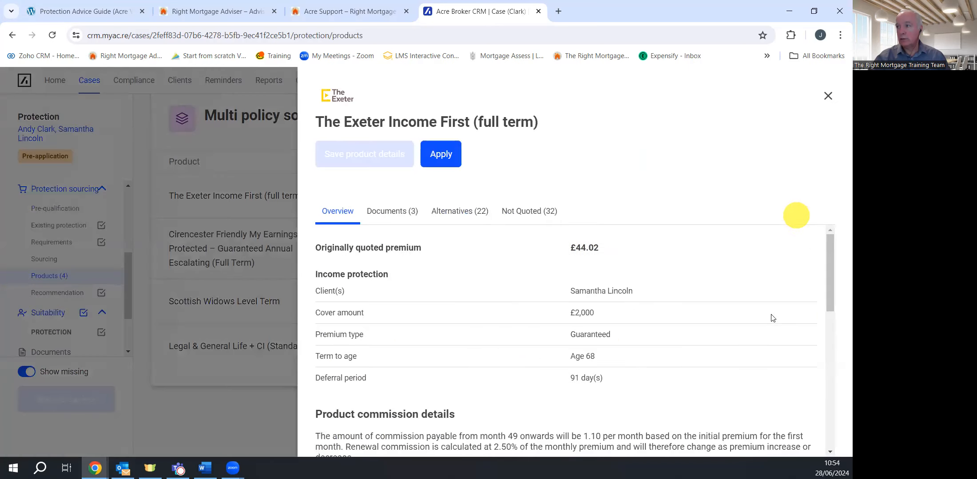
Attach Application Form.pdf as the Exeter product's insurance application
left_click(395, 213)
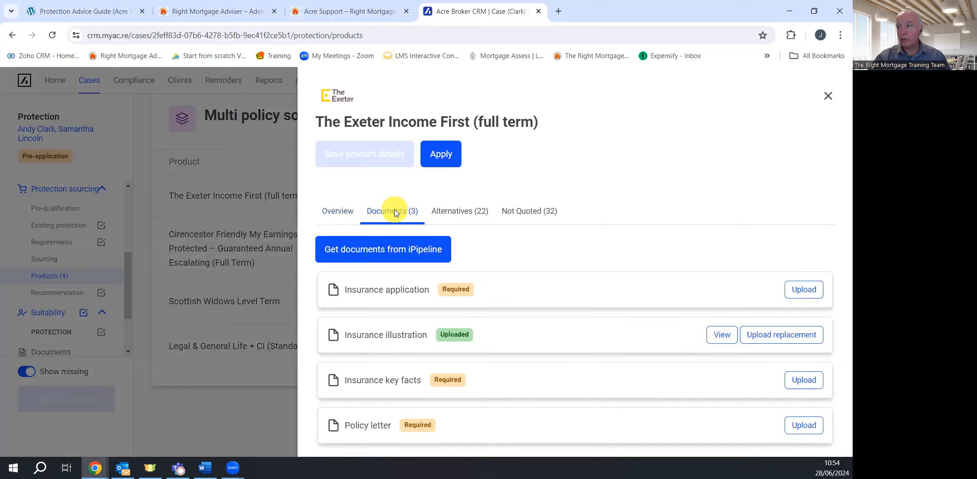
left_click(813, 293)
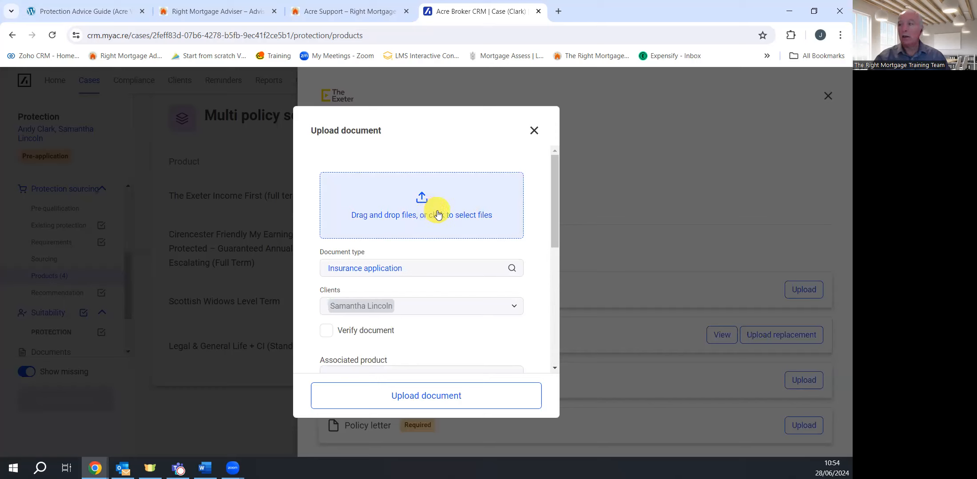
left_click(438, 213)
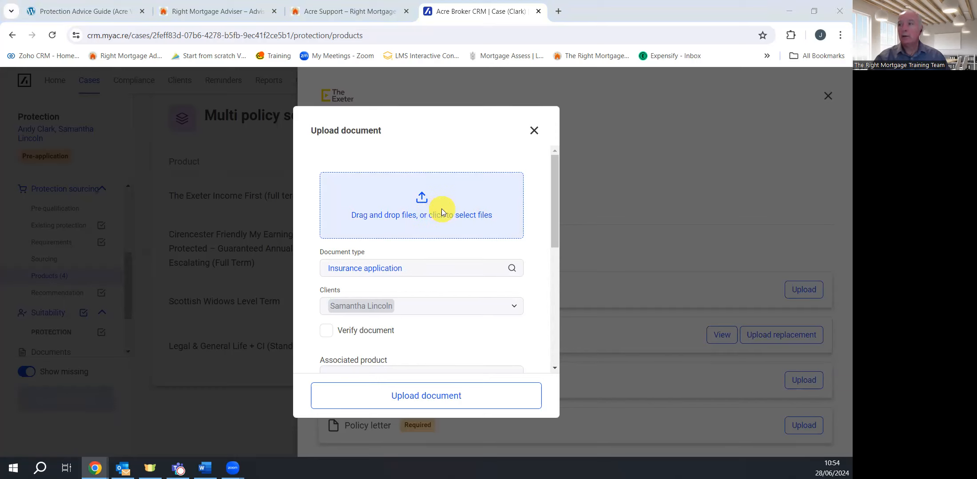
left_click_drag(138, 90, 428, 214)
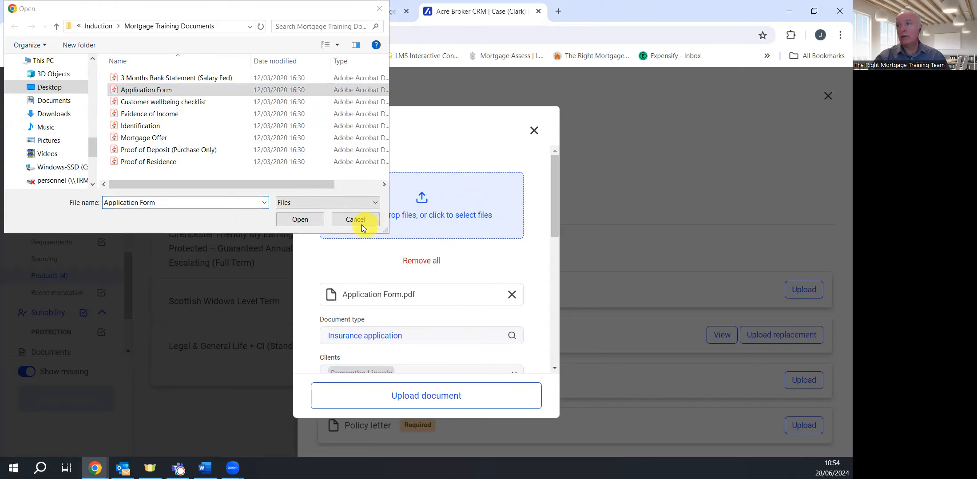
left_click(360, 221)
Mark the Exeter insurance application as verified and upload it
scroll(430, 299, "down", 4)
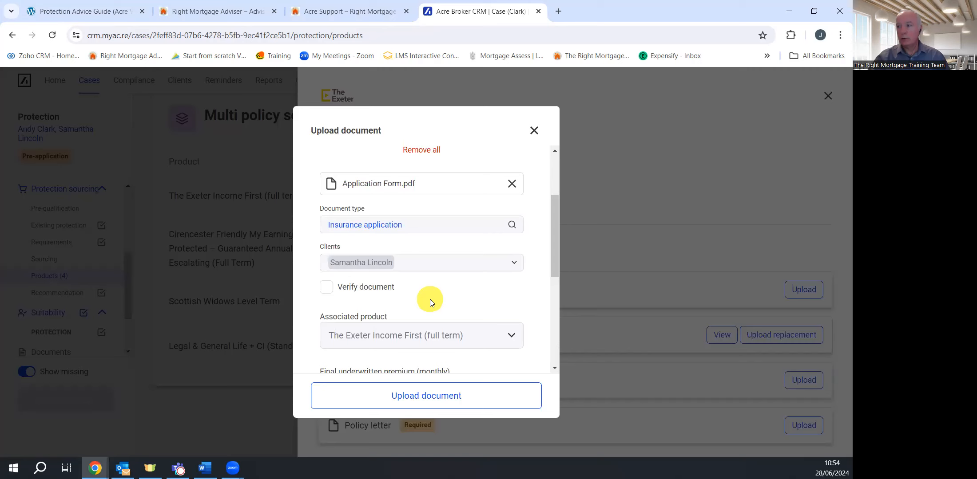
left_click(326, 231)
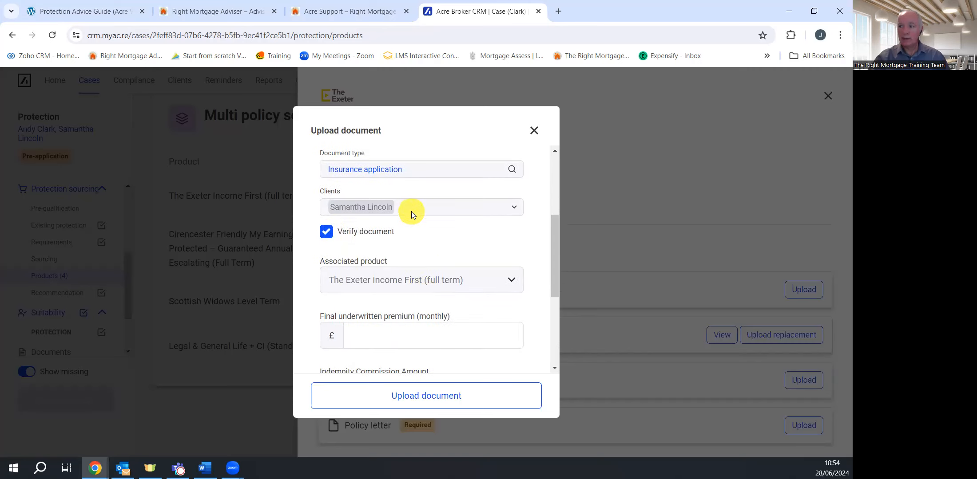
scroll(427, 269, "down", 3)
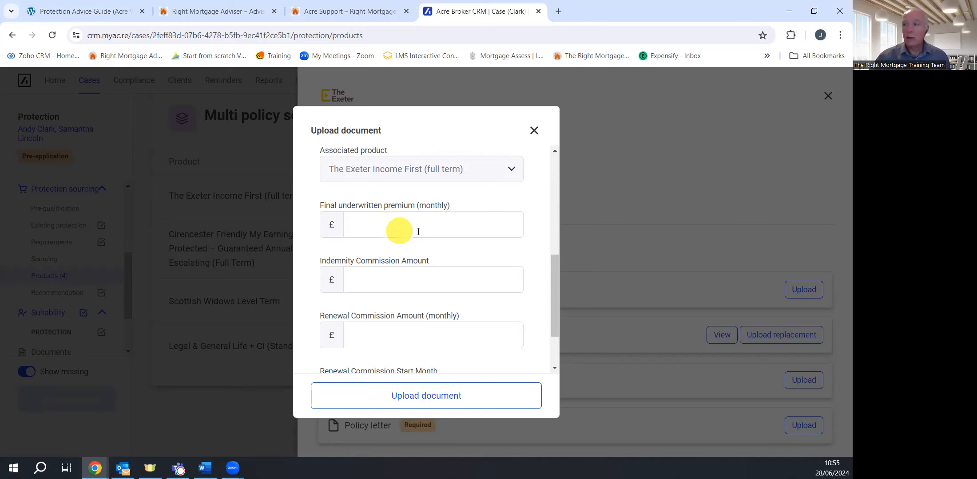
scroll(415, 223, "down", 1)
scroll(413, 222, "down", 1)
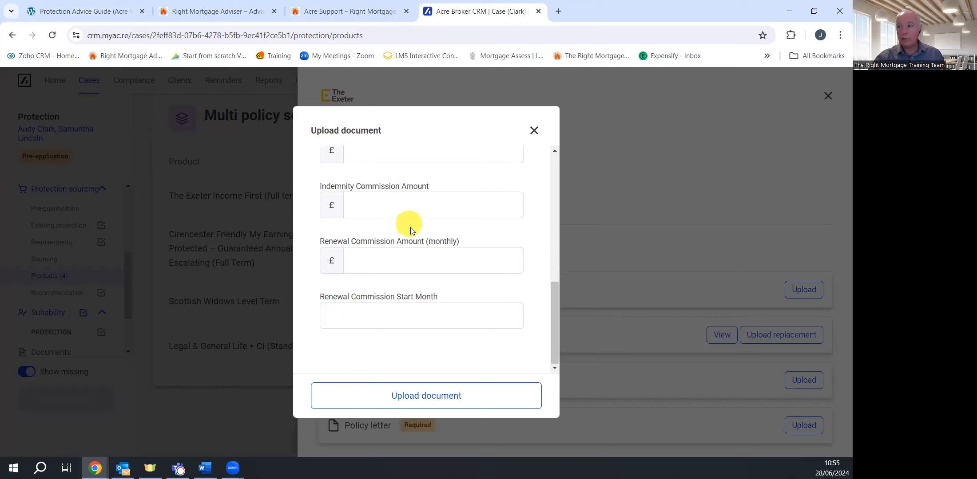
left_click(438, 396)
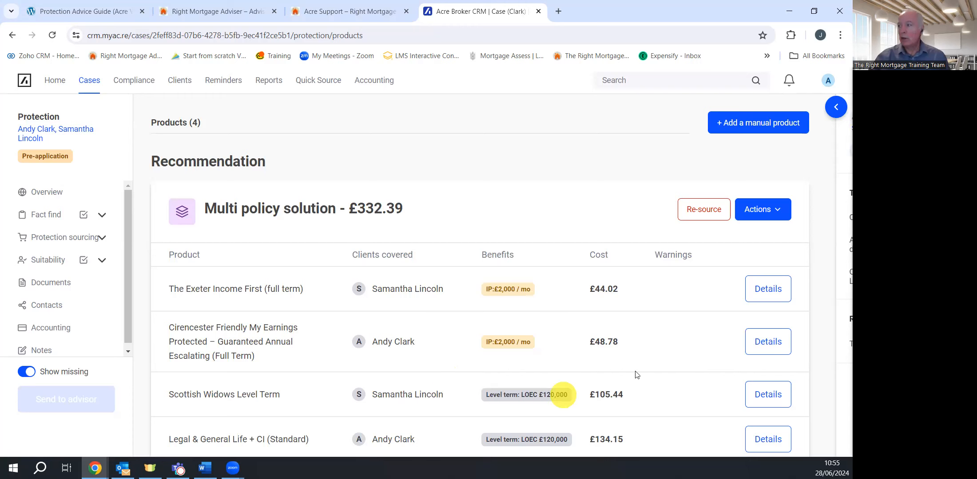
Choose Application Form as the Cirencester product's insurance application file
left_click(768, 350)
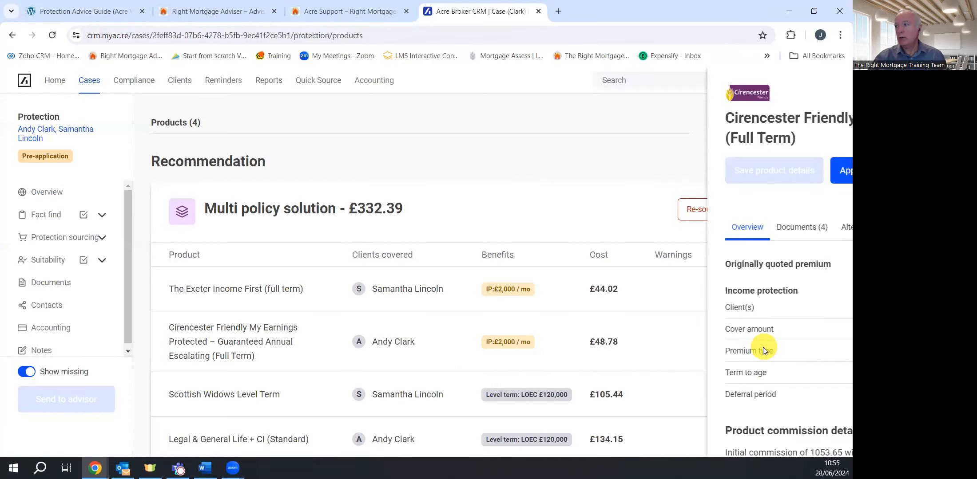
left_click(397, 227)
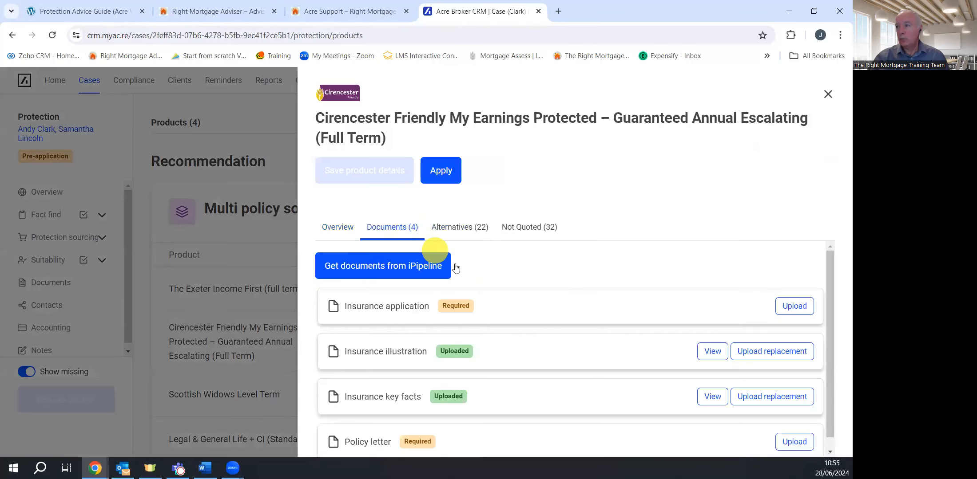
left_click(793, 306)
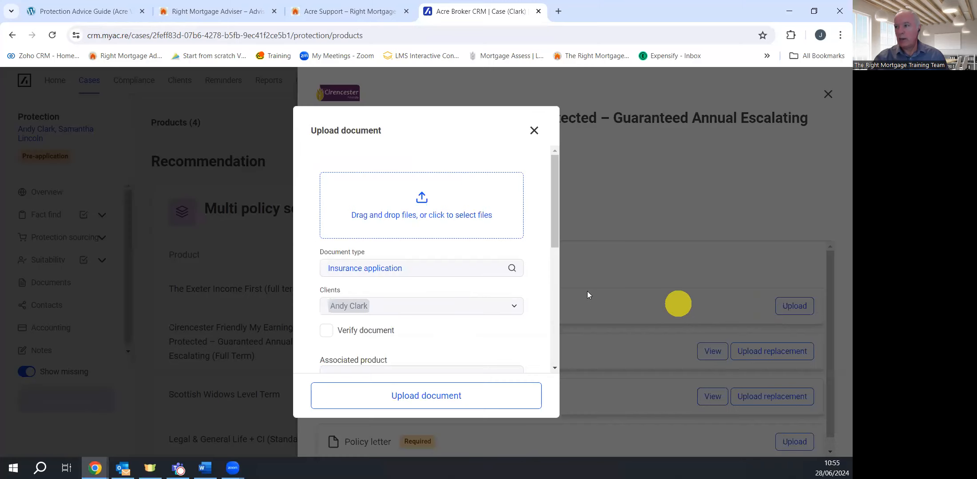
left_click(393, 209)
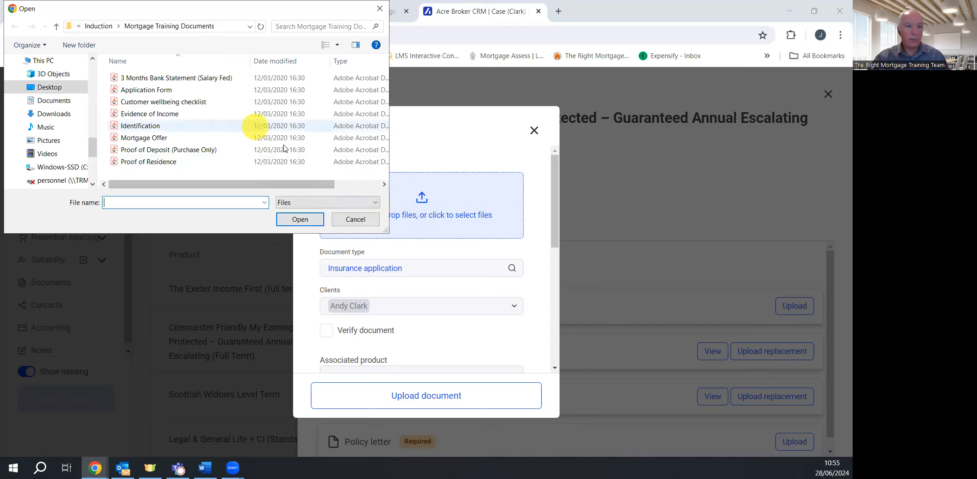
left_click(155, 91)
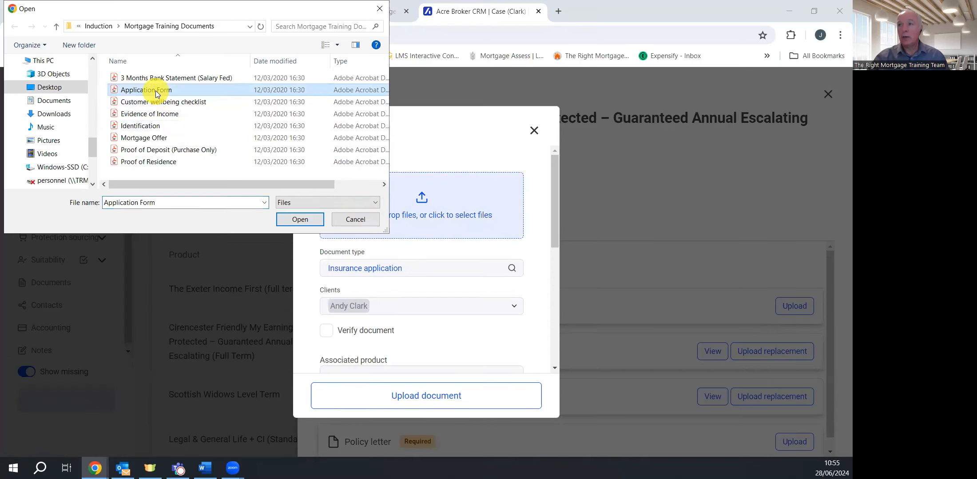
left_click(295, 219)
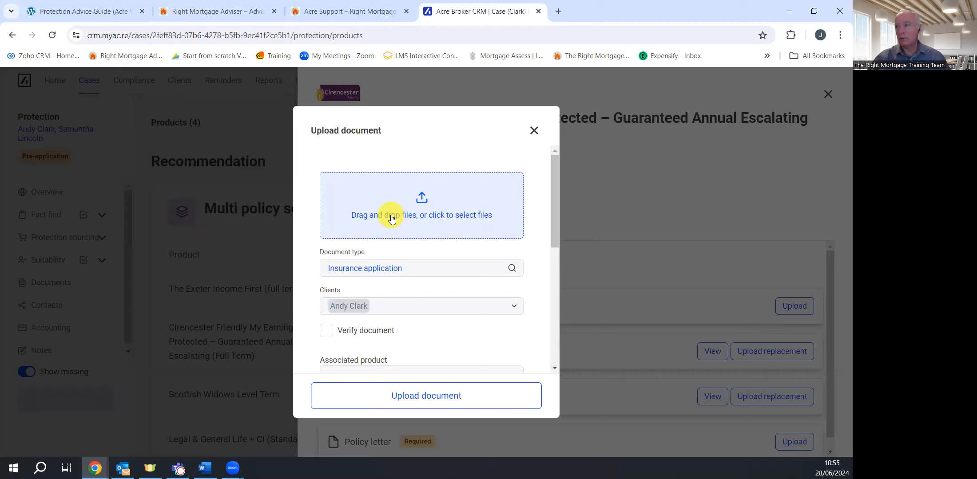
Verify the Cirencester application and enter £35 premium, £1,500 indemnity, and £50 renewal from month 48
left_click(328, 330)
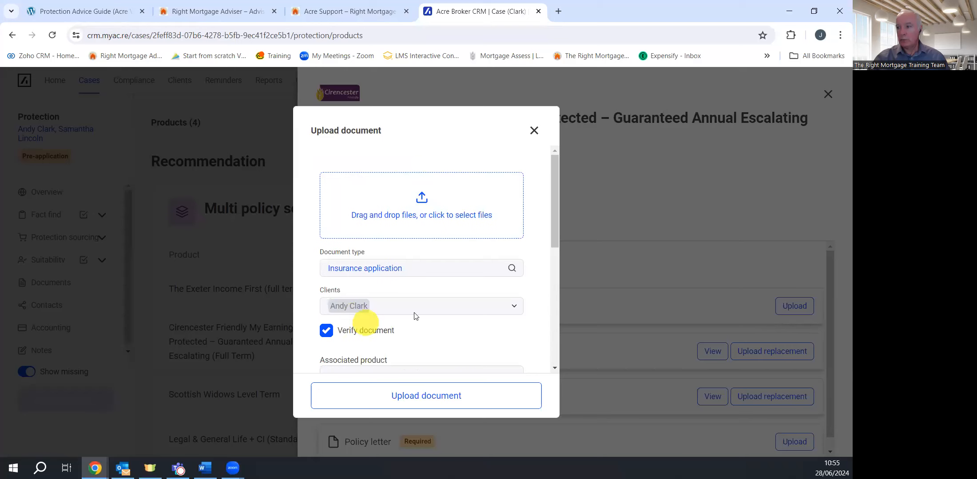
scroll(415, 316, "down", 4)
left_click(400, 266)
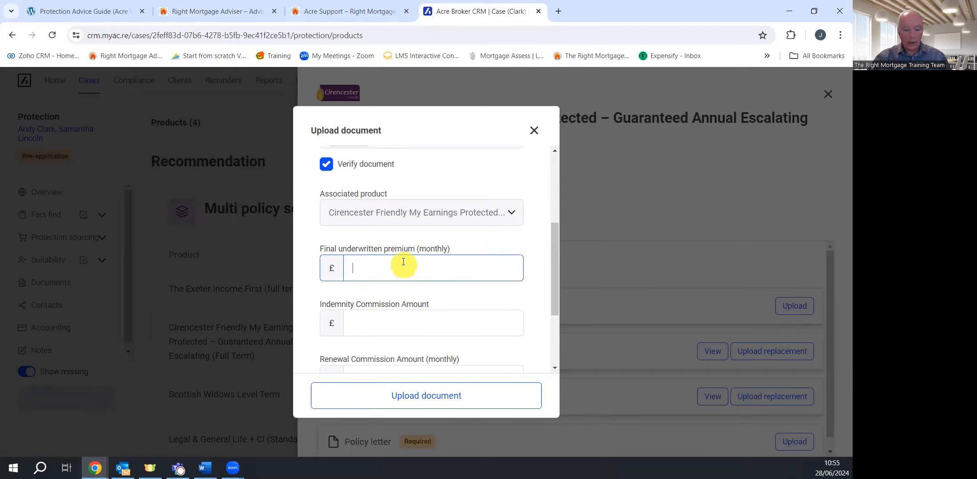
type("35")
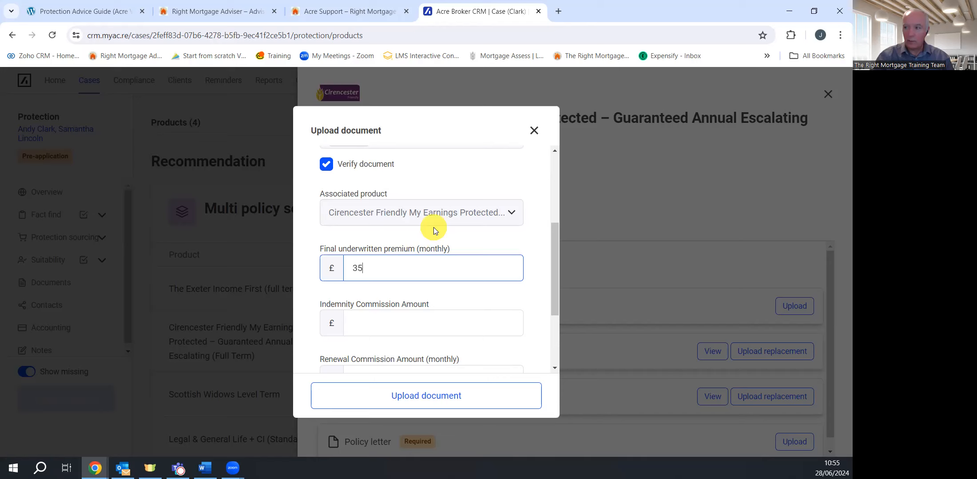
left_click(421, 326)
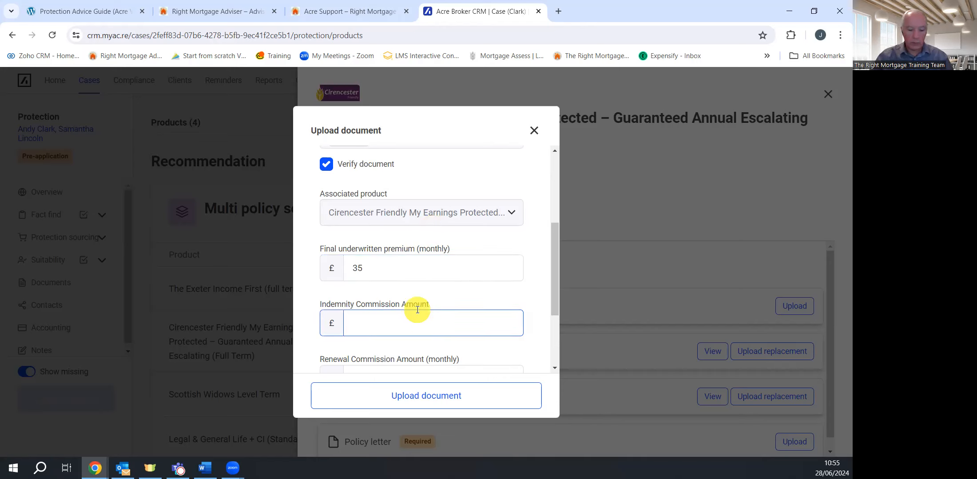
type("1,500")
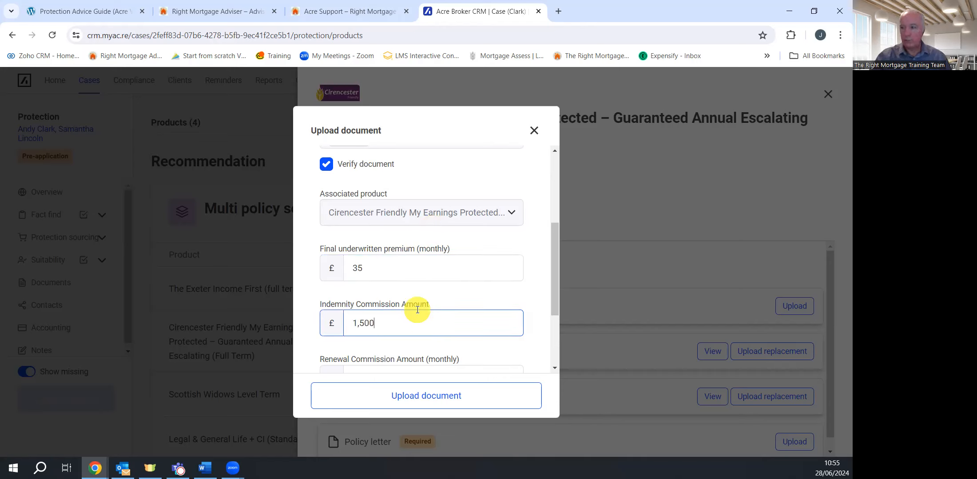
scroll(417, 313, "down", 2)
scroll(416, 313, "down", 1)
left_click(395, 262)
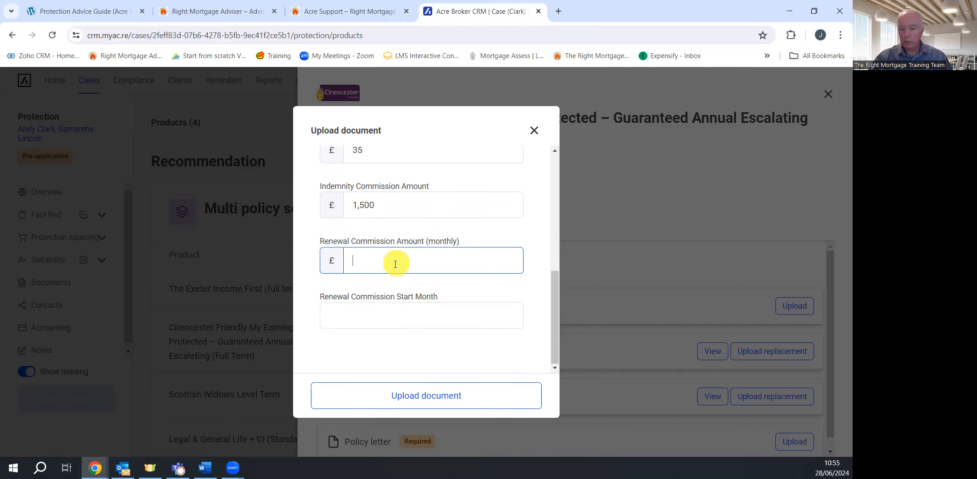
type("50")
left_click(386, 311)
type("48")
Try submitting the upload and check the form for what is missing
left_click(423, 399)
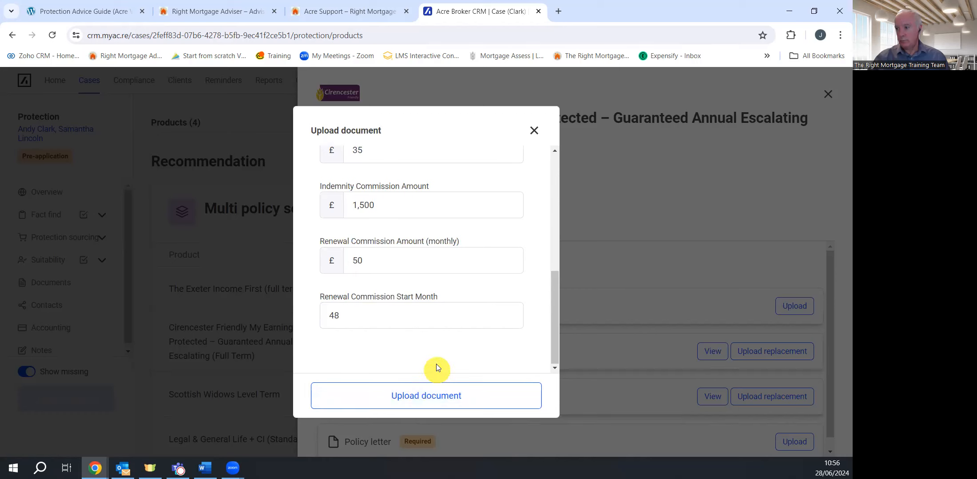
scroll(427, 358, "up", 10)
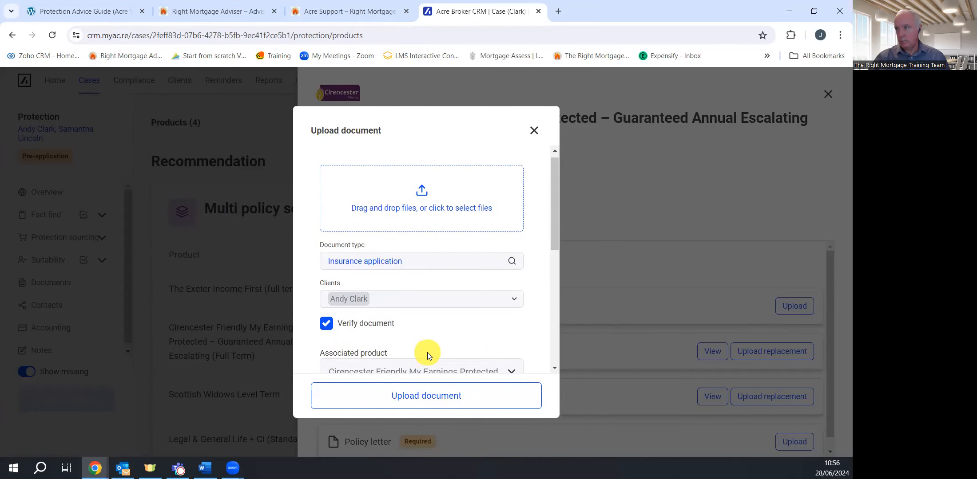
scroll(427, 352, "up", 1)
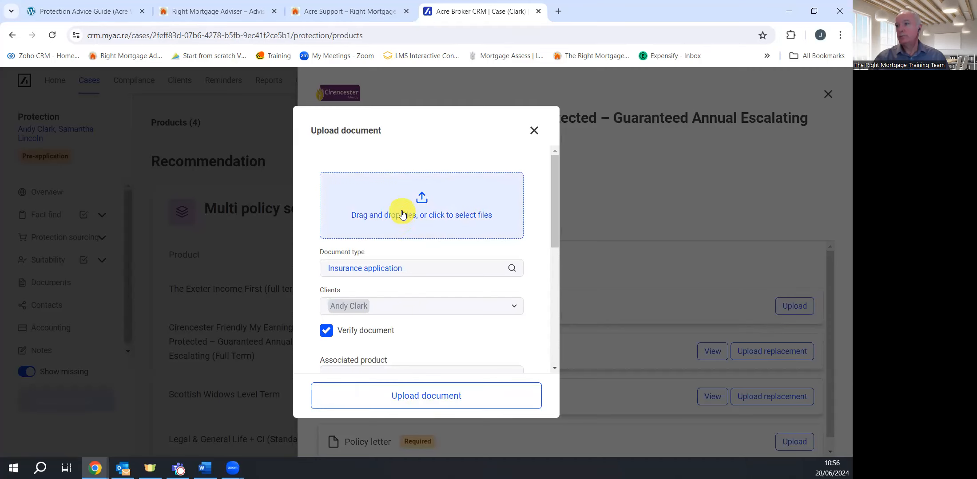
scroll(409, 275, "down", 5)
scroll(411, 275, "down", 1)
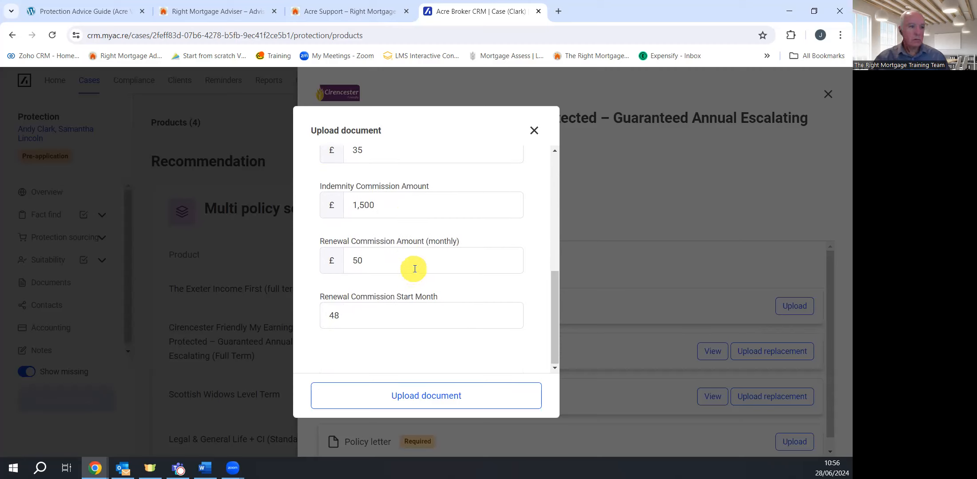
scroll(416, 268, "up", 1)
scroll(417, 265, "up", 5)
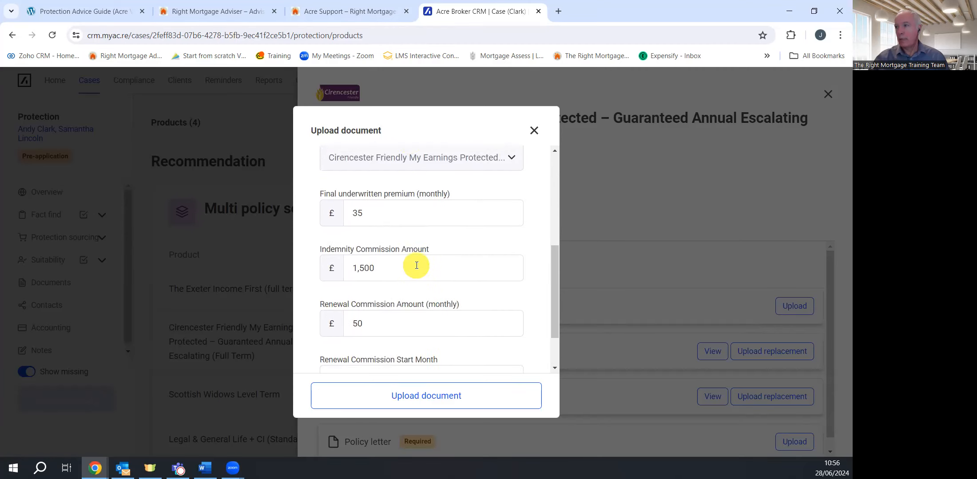
Attach Application Form.pdf, upload the Cirencester application, and return to the case overview
left_click(410, 220)
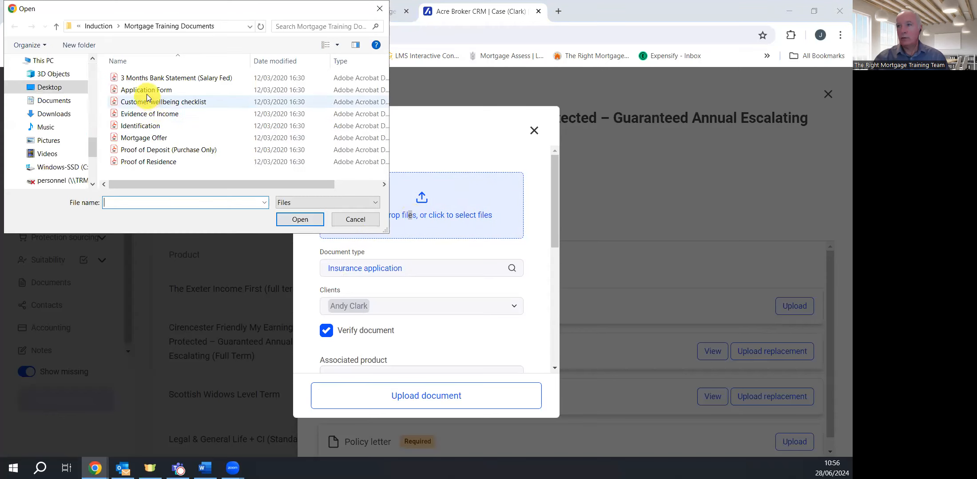
left_click_drag(146, 95, 439, 217)
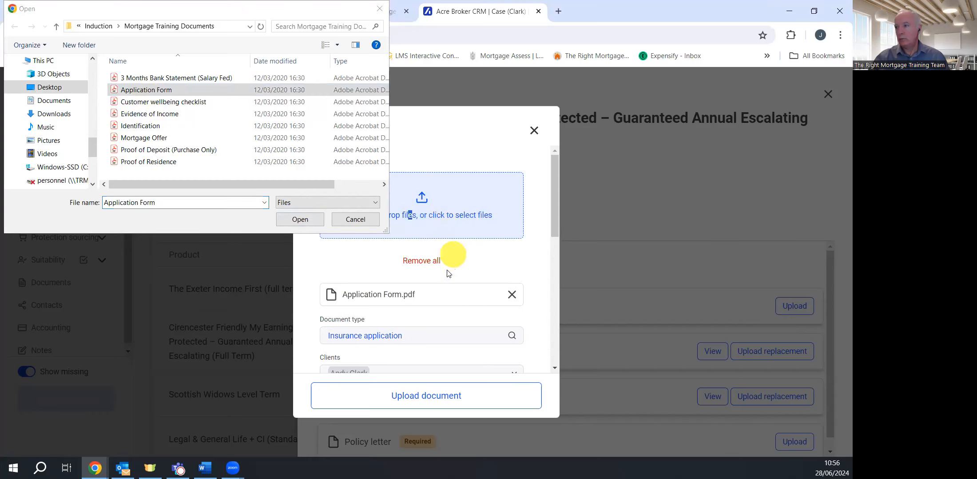
left_click(365, 220)
scroll(392, 231, "down", 10)
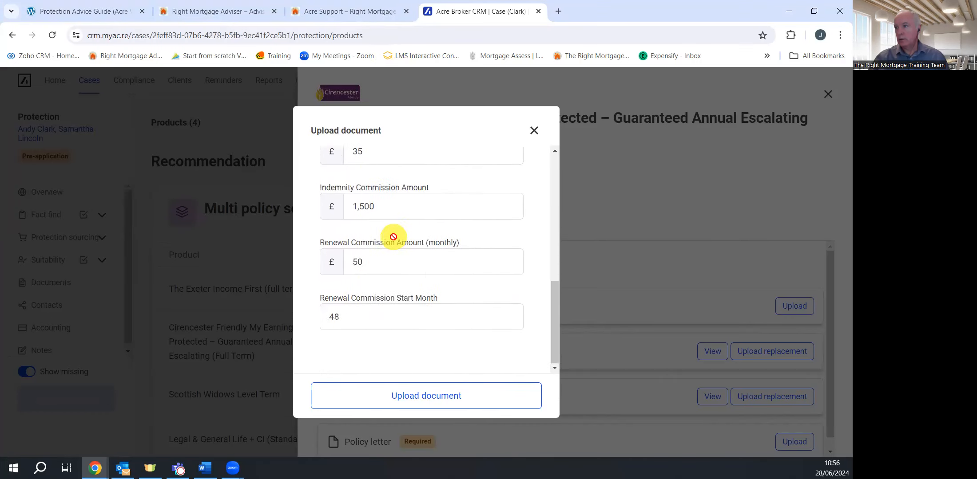
left_click(445, 393)
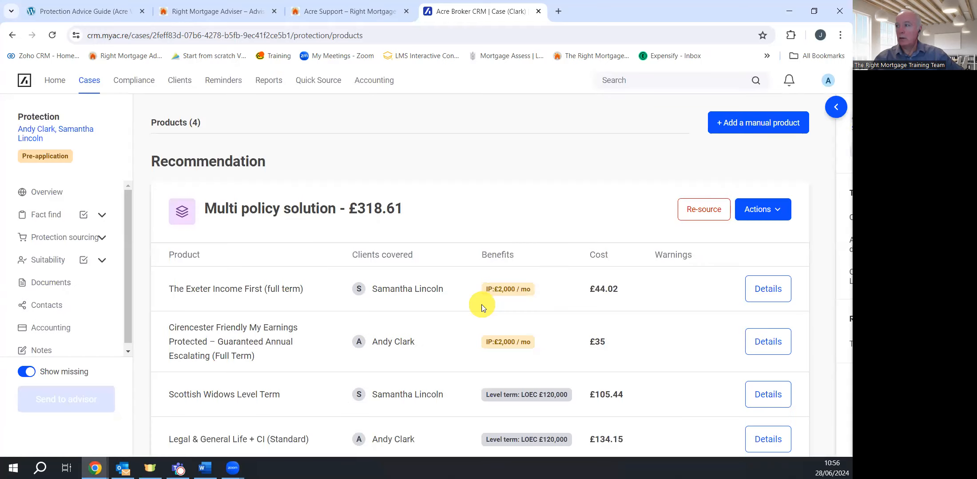
left_click(40, 192)
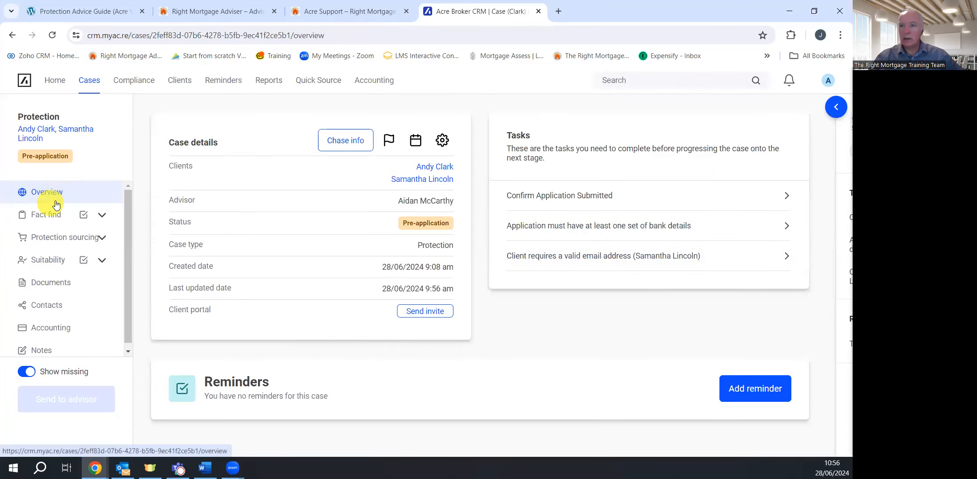
Attach Application Form.pdf as the Scottish Widows Level Term insurance application
scroll(80, 253, "down", 1)
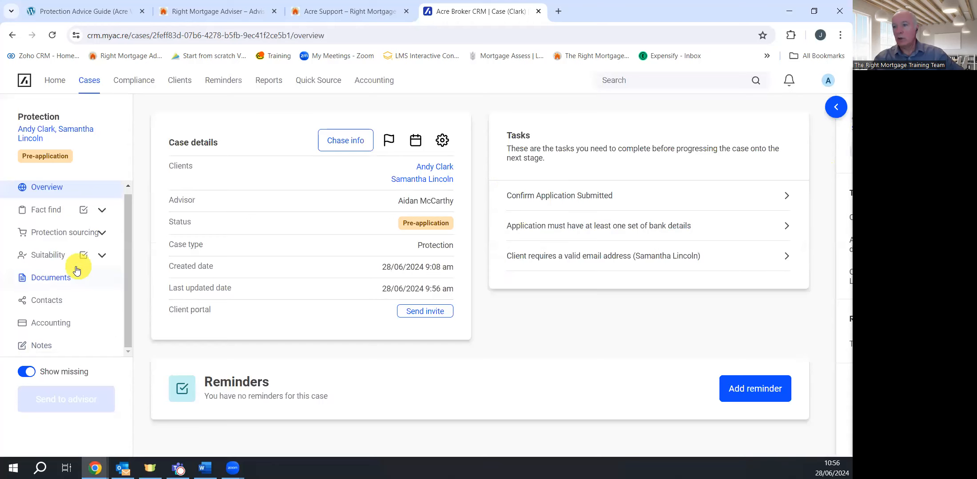
left_click(100, 234)
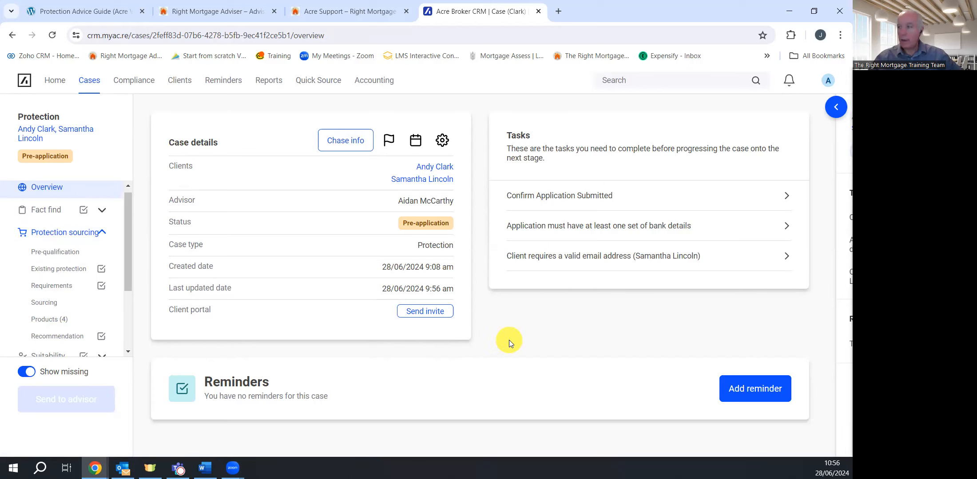
left_click(51, 319)
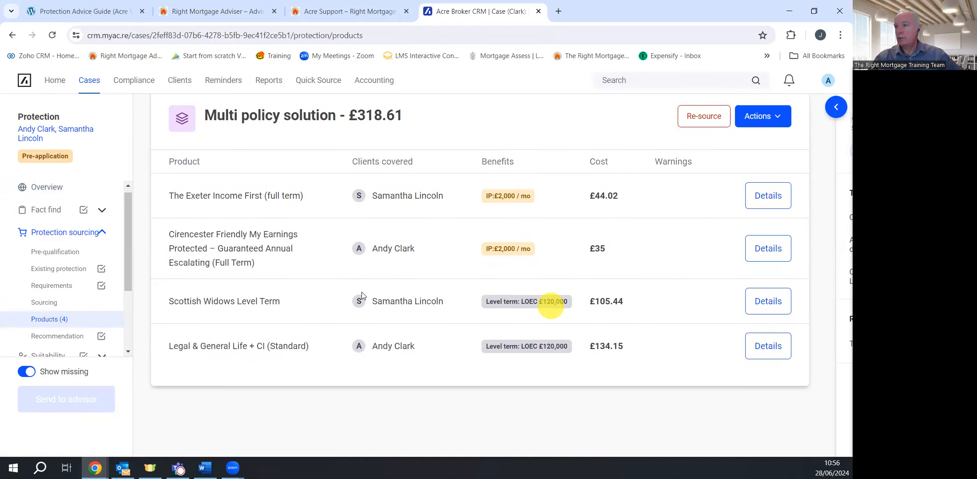
left_click(749, 309)
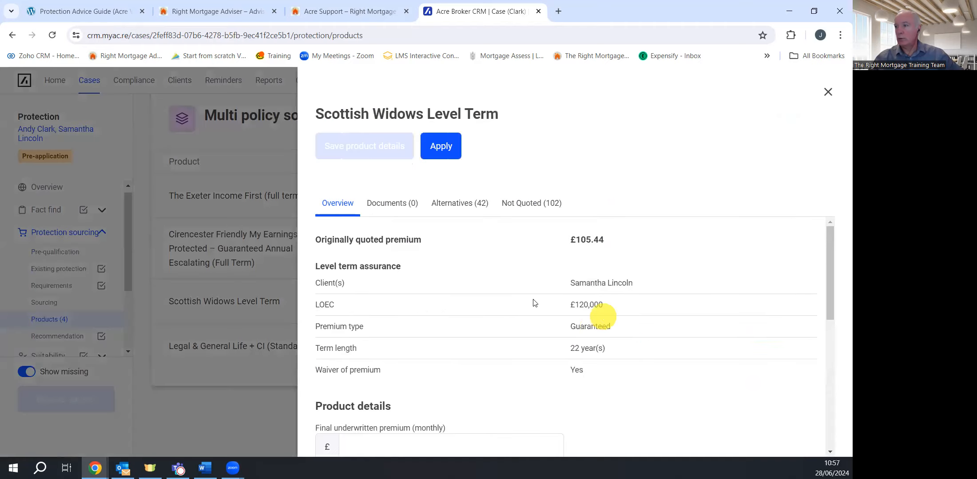
left_click(389, 203)
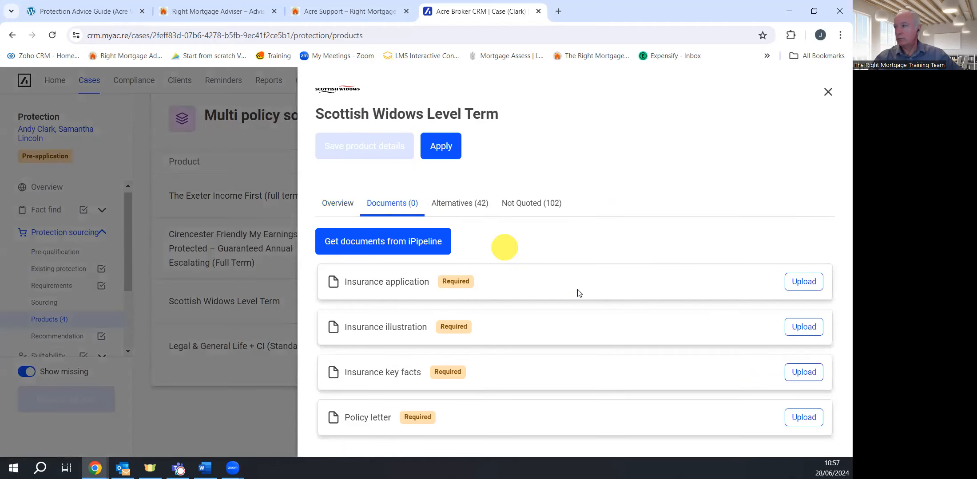
left_click(809, 281)
left_click(399, 217)
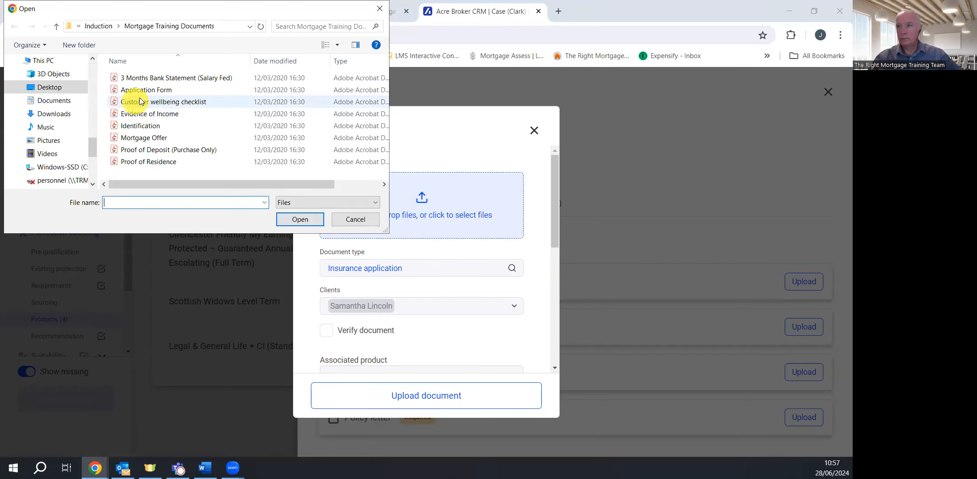
left_click_drag(146, 90, 417, 216)
scroll(410, 342, "down", 3)
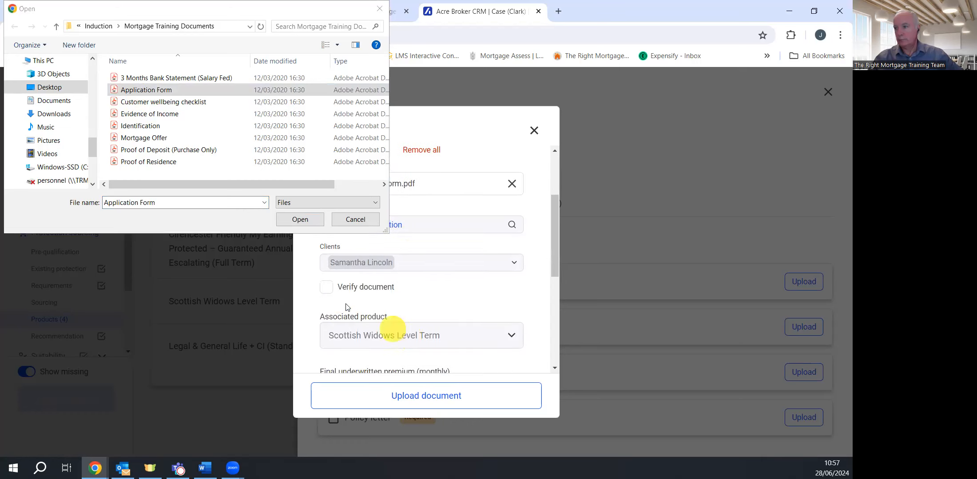
scroll(461, 360, "down", 2)
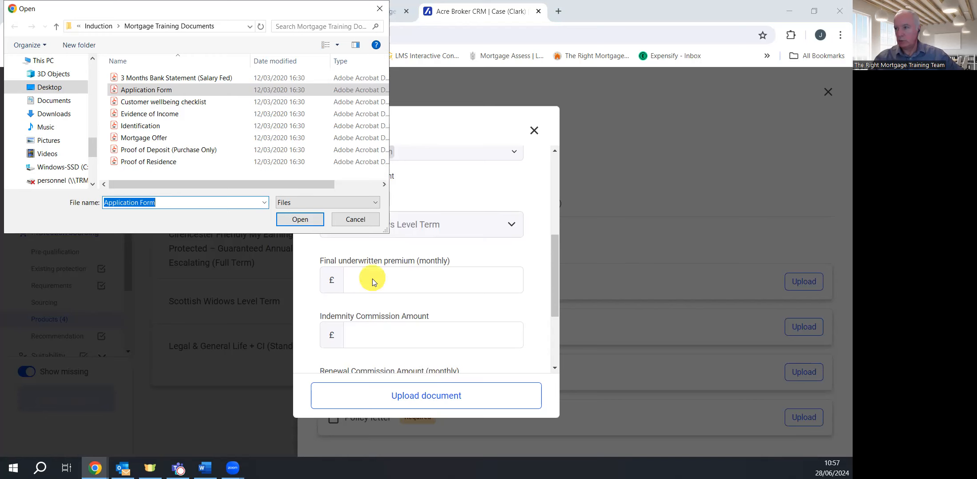
left_click(372, 218)
Enter £50 premium, £1,500 indemnity and £25 renewal from month 48, then upload
left_click(388, 273)
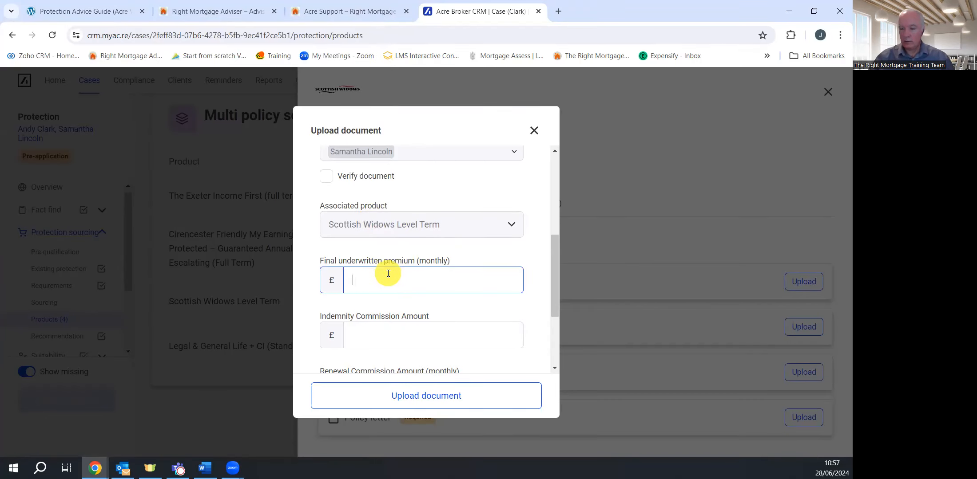
type("50")
left_click(414, 331)
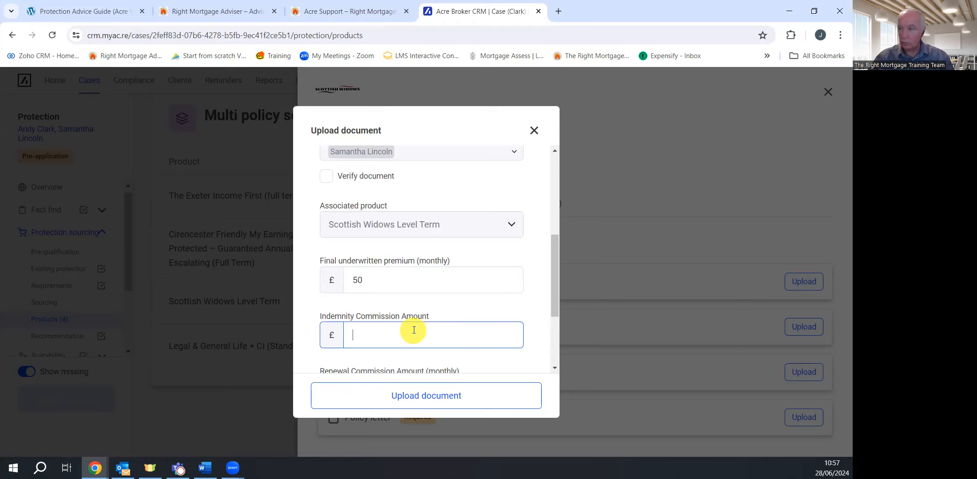
type("1,500")
scroll(434, 329, "down", 3)
left_click(386, 263)
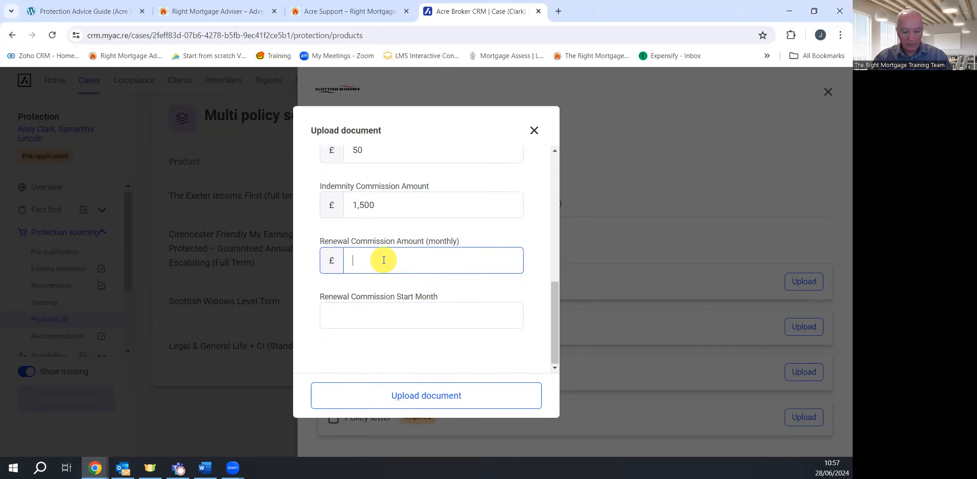
type("25")
left_click(387, 307)
type("48")
left_click(465, 394)
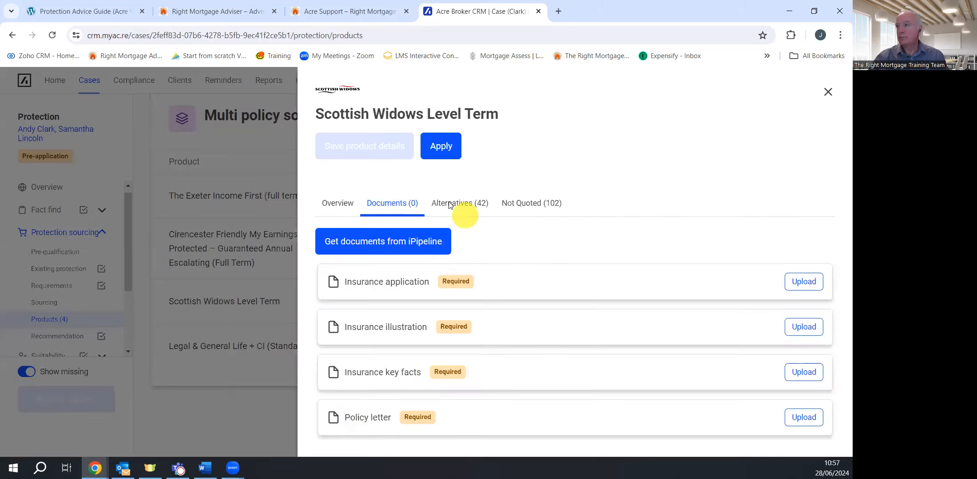
left_click(828, 92)
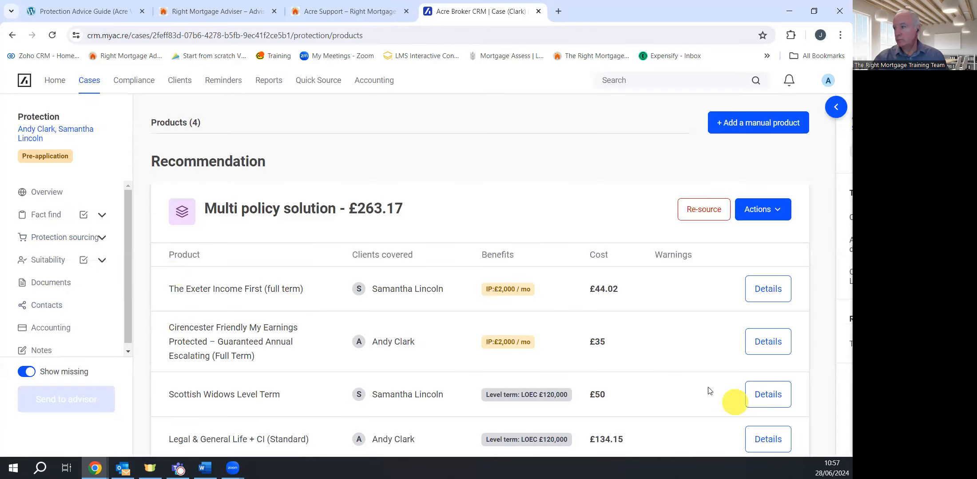
Select Application Form as the verified Legal & General insurance application
scroll(634, 371, "down", 2)
left_click(766, 352)
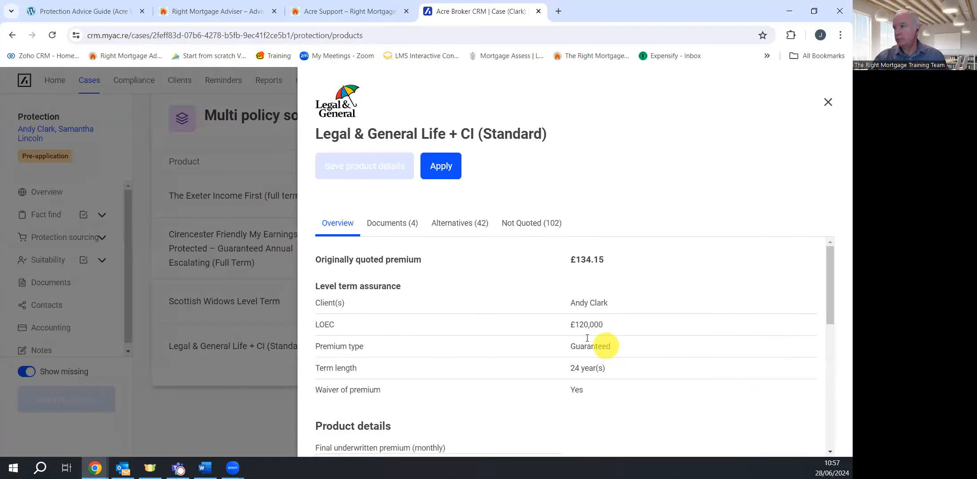
left_click(392, 224)
left_click(795, 306)
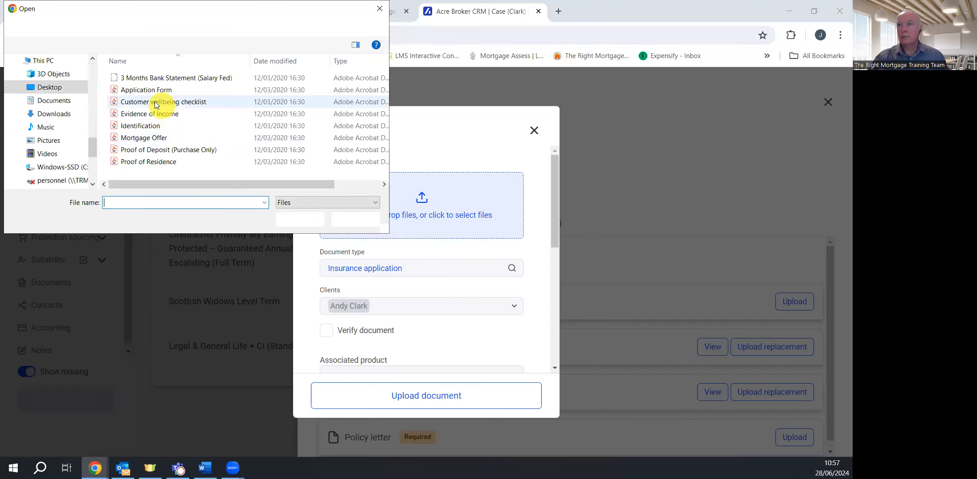
double_click(146, 91)
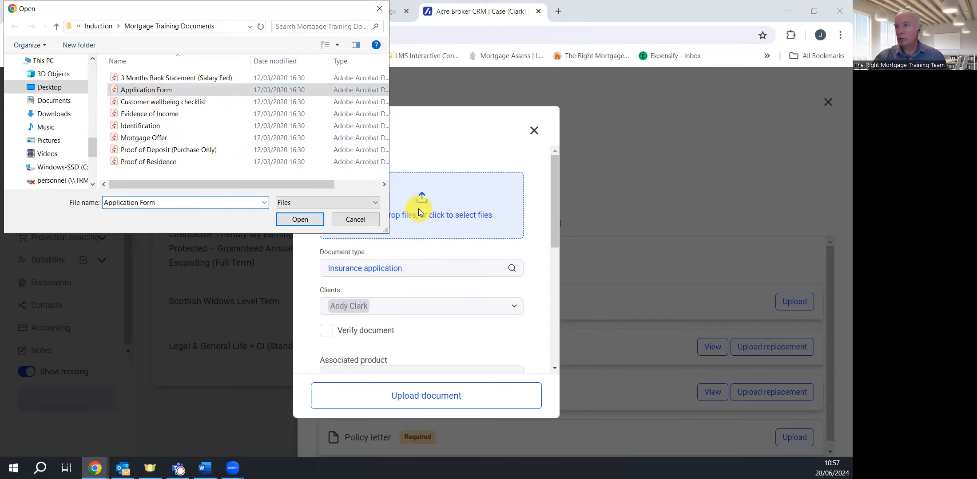
left_click(358, 220)
scroll(373, 319, "down", 3)
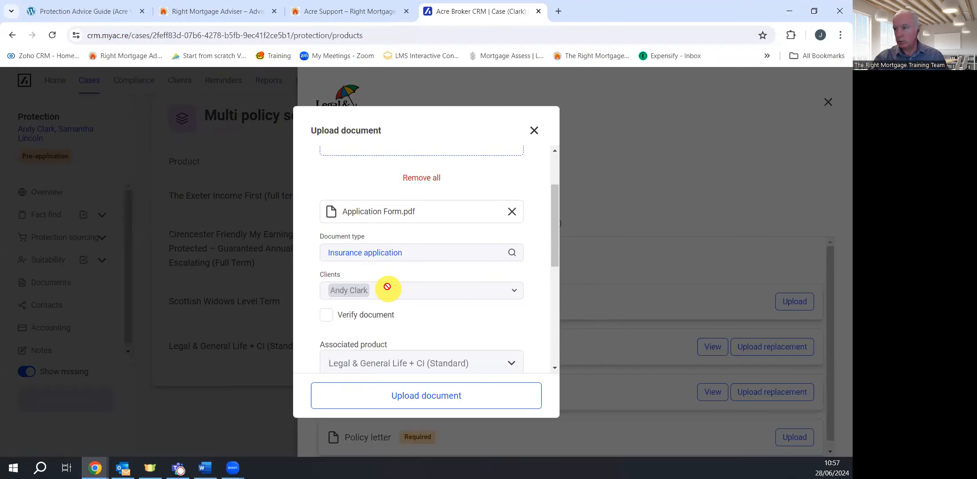
left_click(327, 232)
scroll(433, 261, "down", 4)
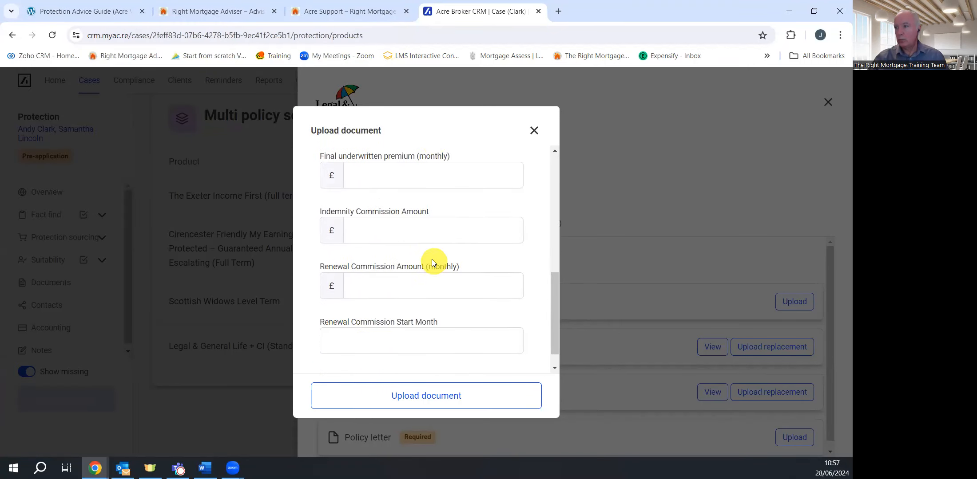
Enter £1,500 indemnity and £22 renewal commission from month 48, then upload the application
left_click(370, 169)
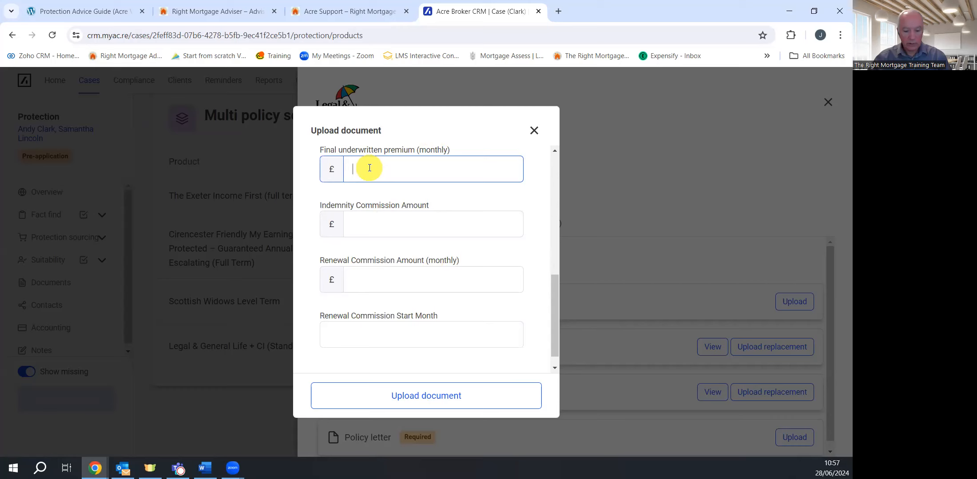
left_click(399, 229)
type("1500")
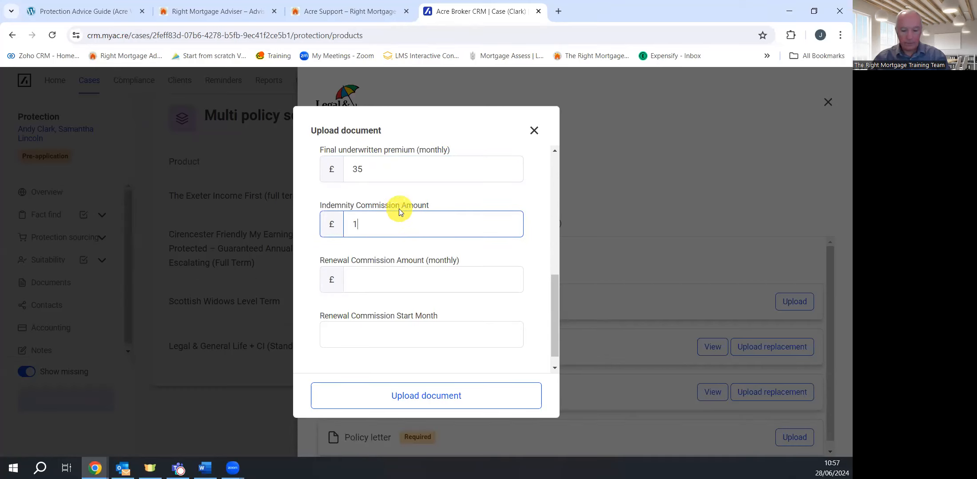
left_click(384, 280)
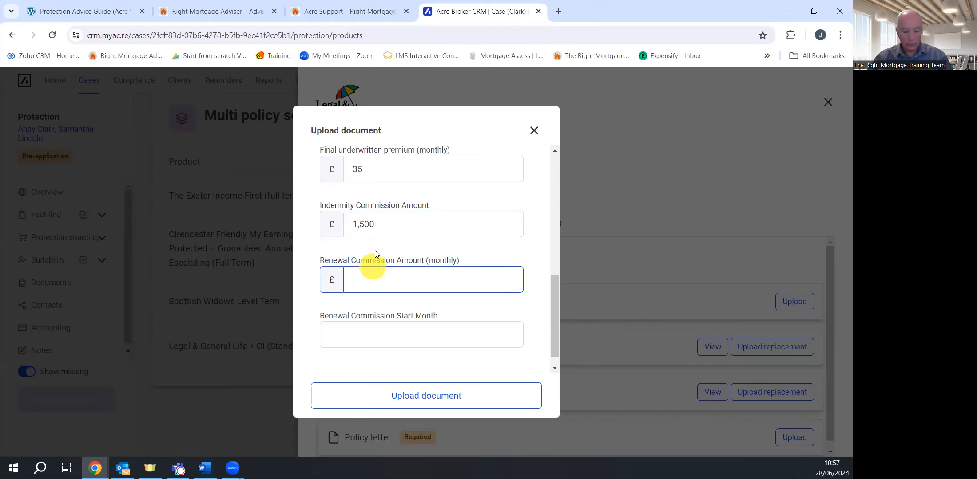
type("225")
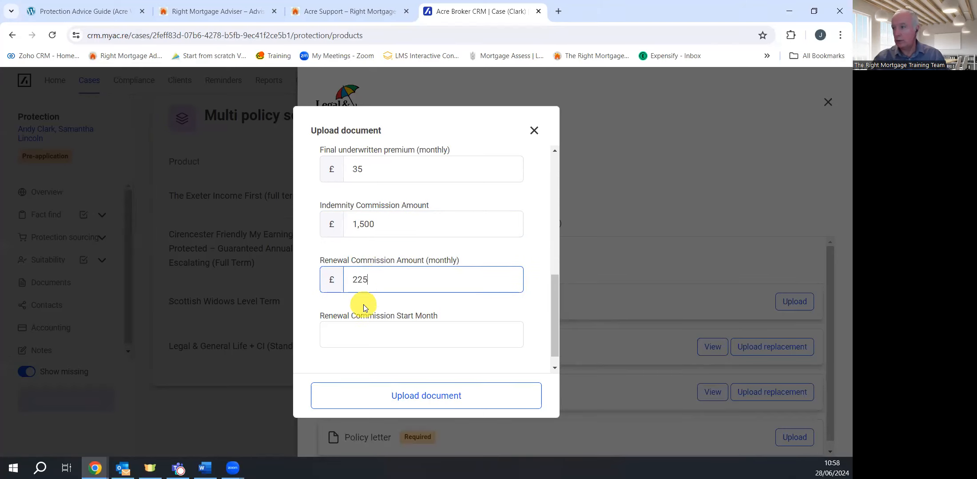
key("BackSpace")
left_click(380, 338)
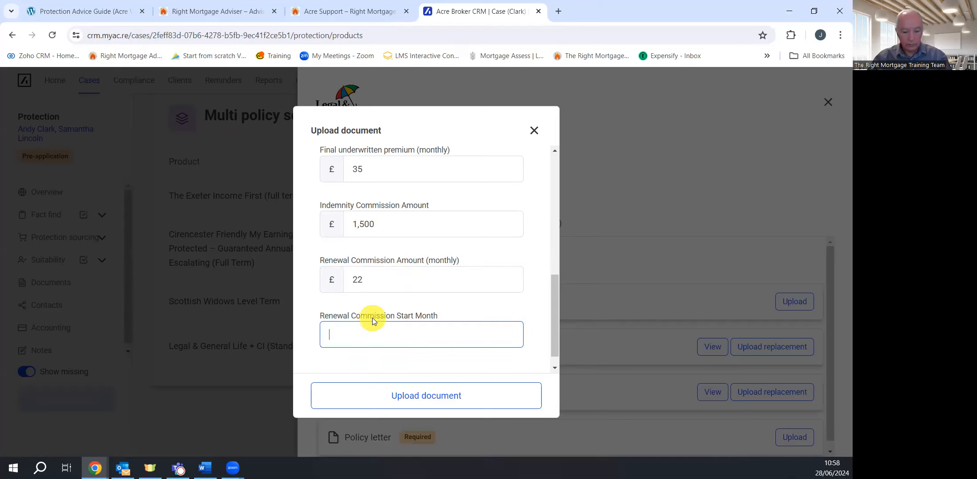
type("48")
left_click(455, 397)
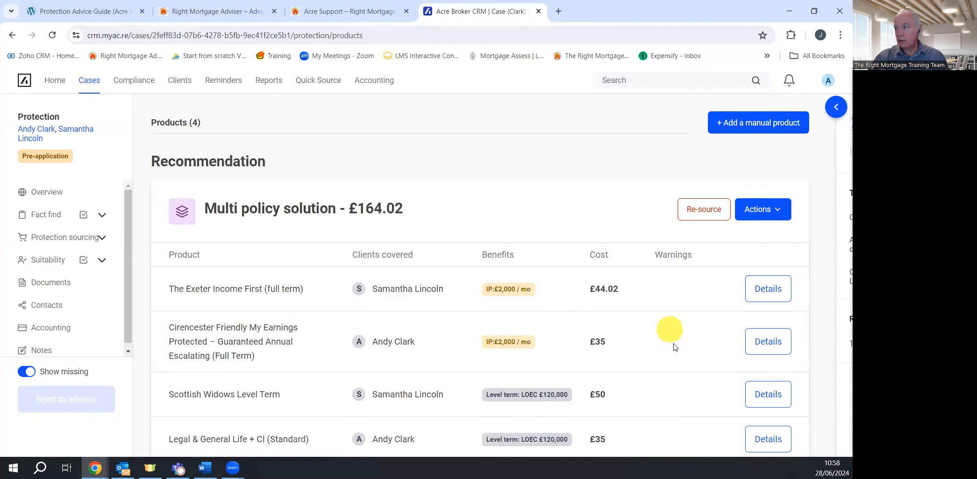
Confirm the application was submitted to the insurer, then begin the Complete case task
left_click(57, 195)
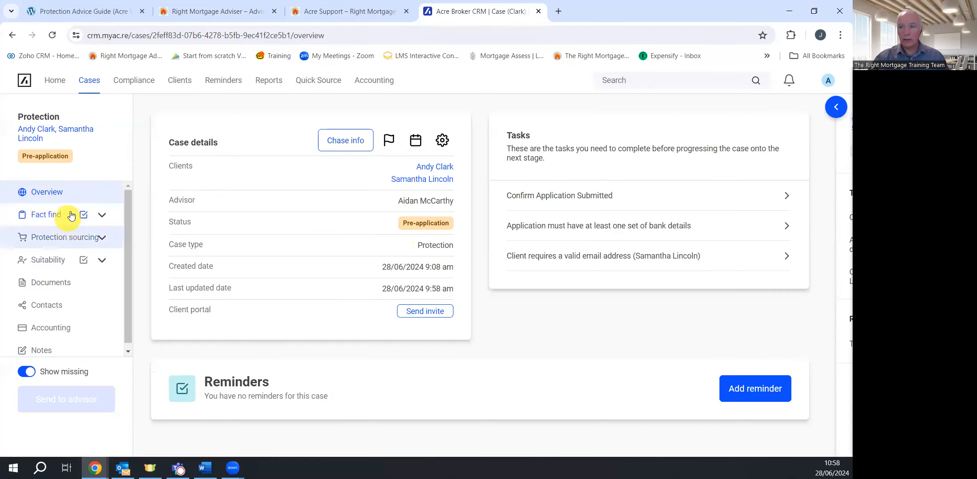
left_click(633, 200)
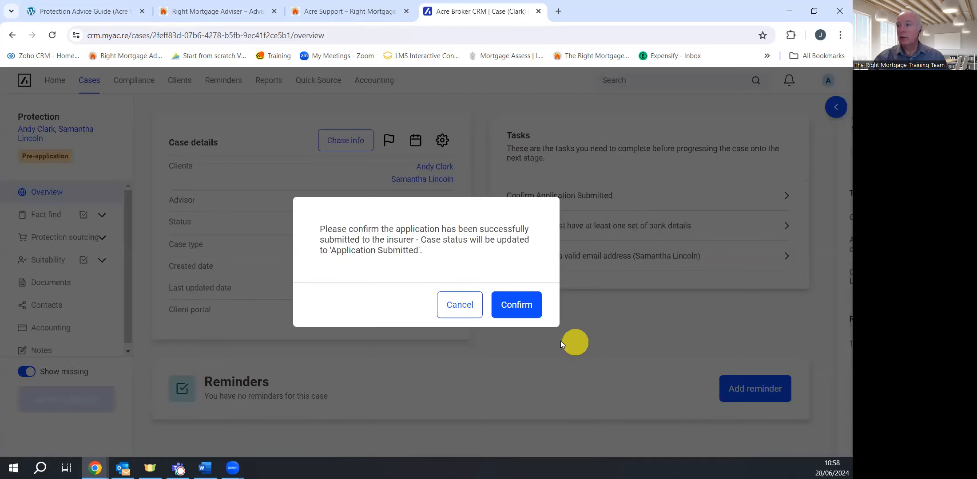
left_click(517, 306)
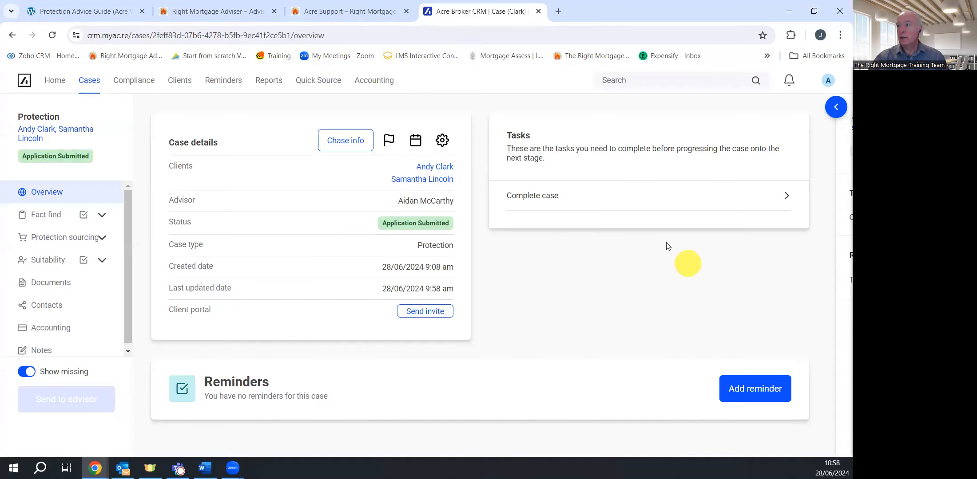
left_click(568, 197)
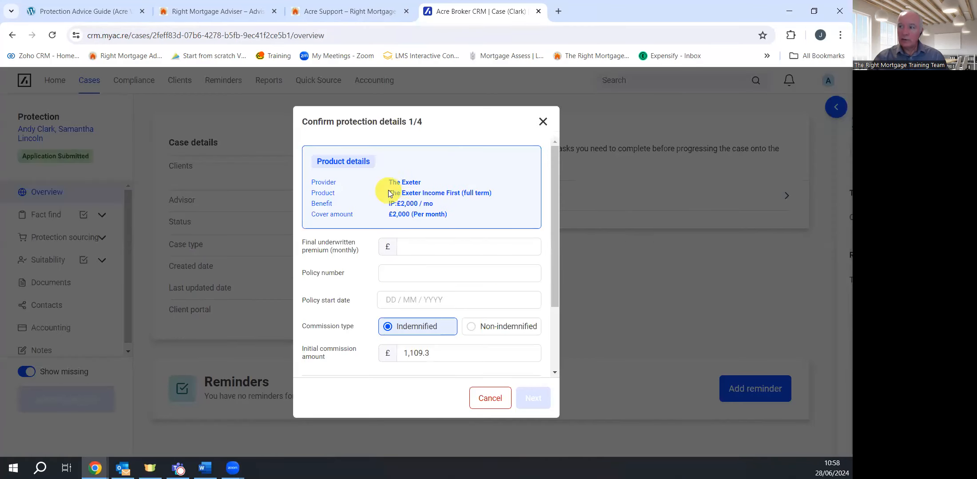
Enter The Exeter's £50 premium, its policy number and a 28/06/2024 start date
left_click(437, 250)
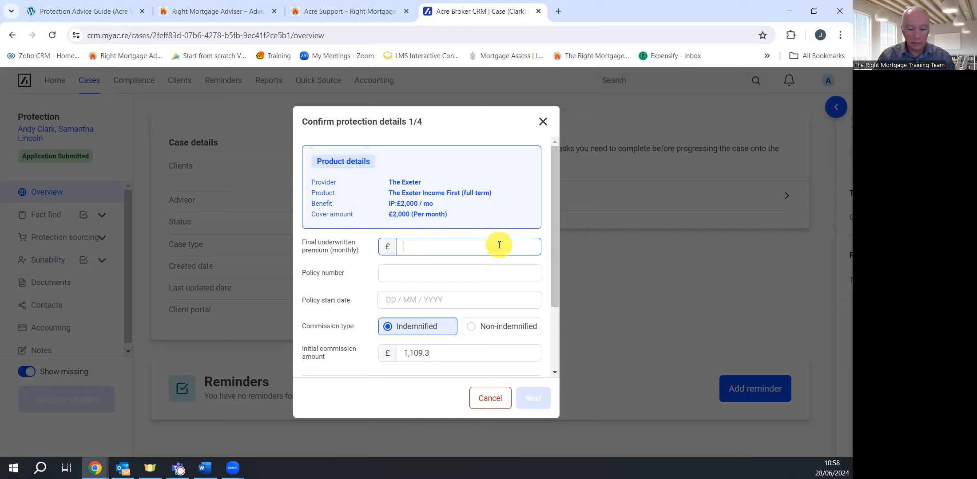
key("Tab")
type("12")
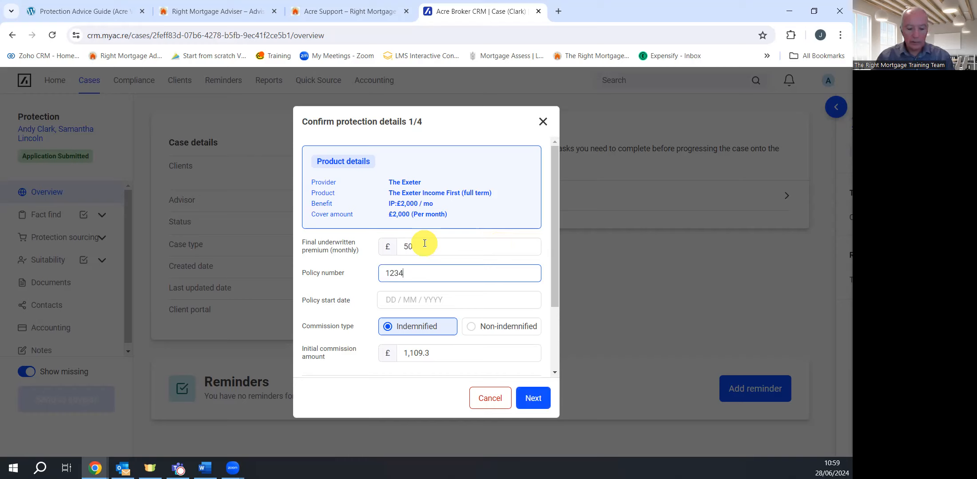
left_click(392, 300)
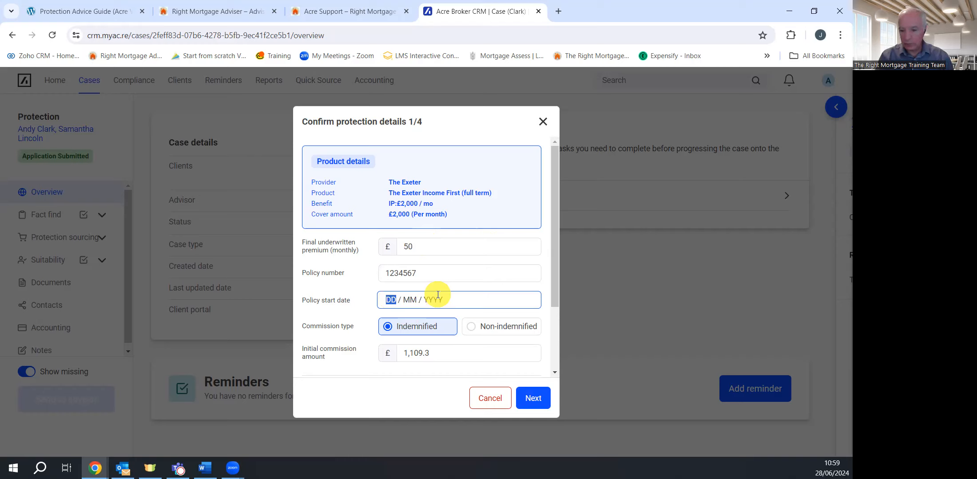
type("28 / 06 / 2024")
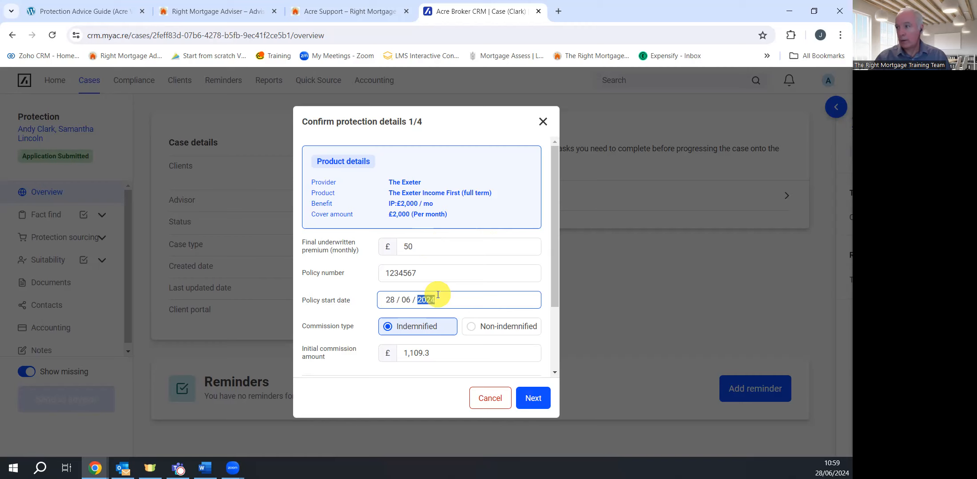
Keep indemnified commission, set £50 renewal starting after 48 months, and continue
scroll(426, 320, "down", 1)
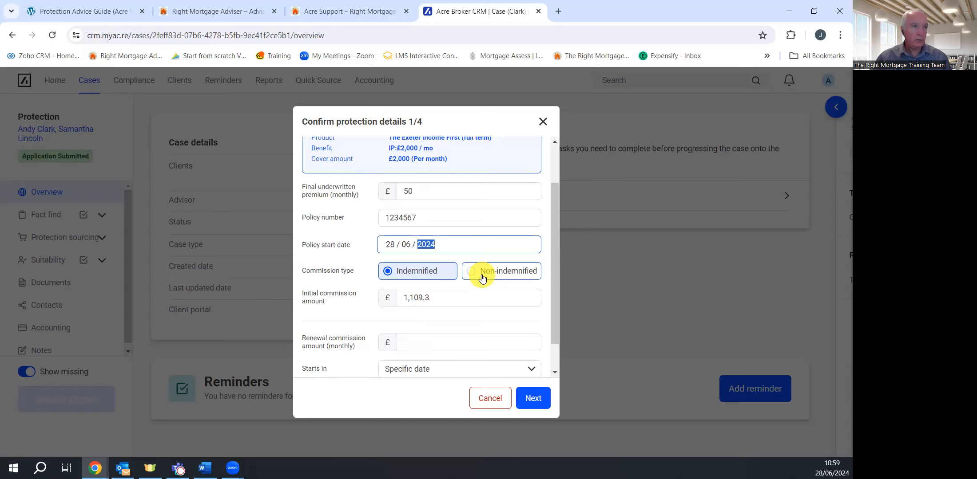
left_click(483, 273)
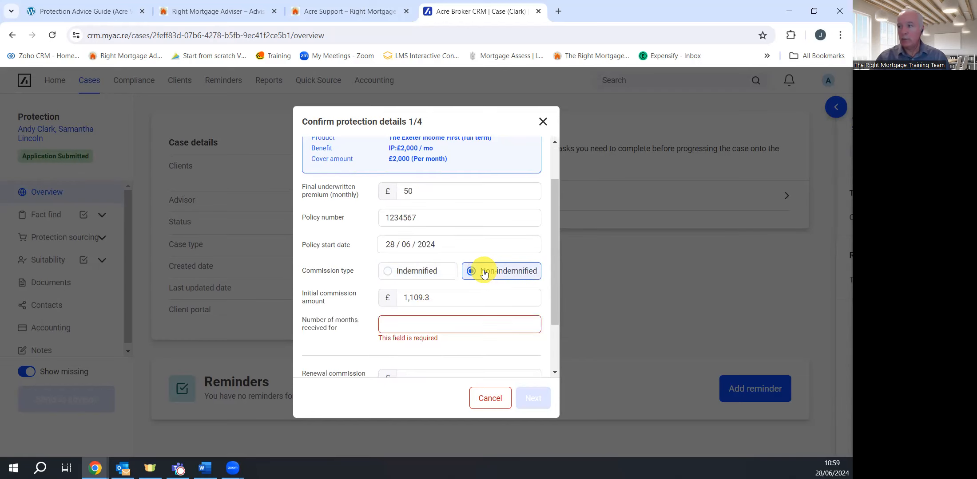
left_click(387, 274)
scroll(426, 306, "down", 1)
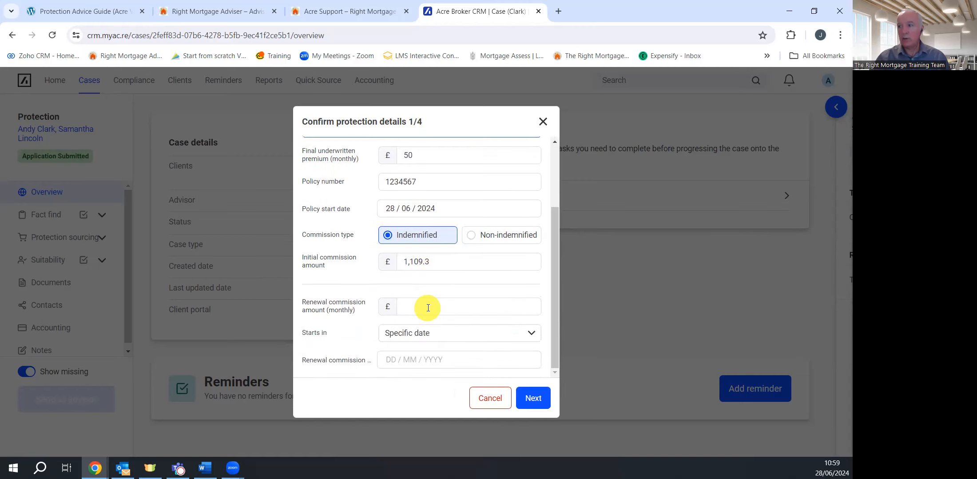
left_click(427, 307)
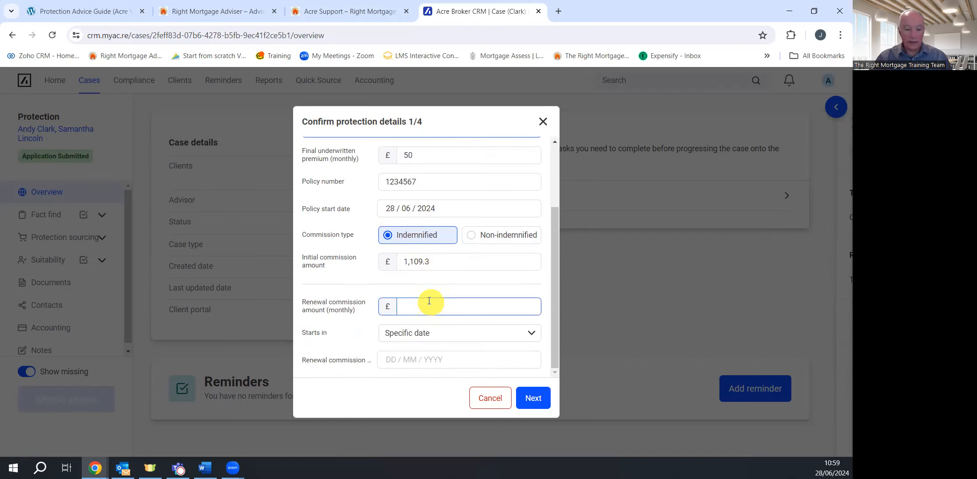
type("50")
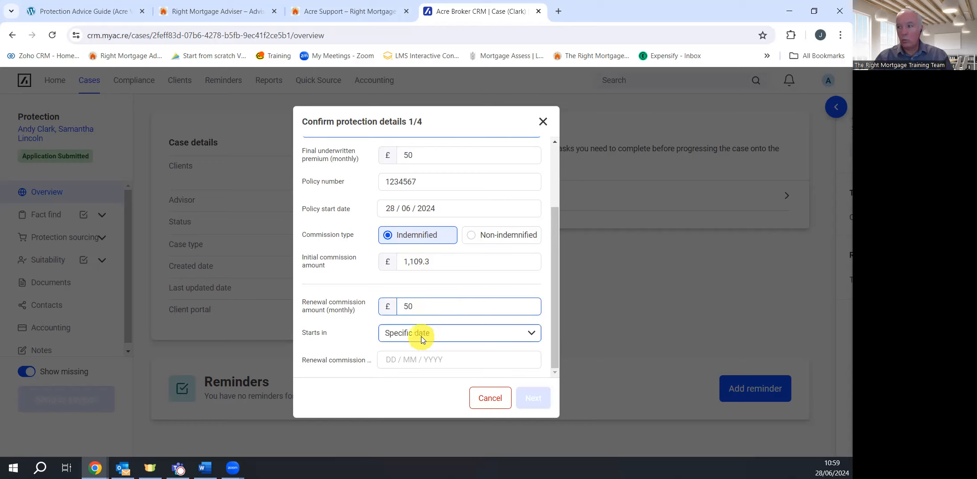
left_click(420, 340)
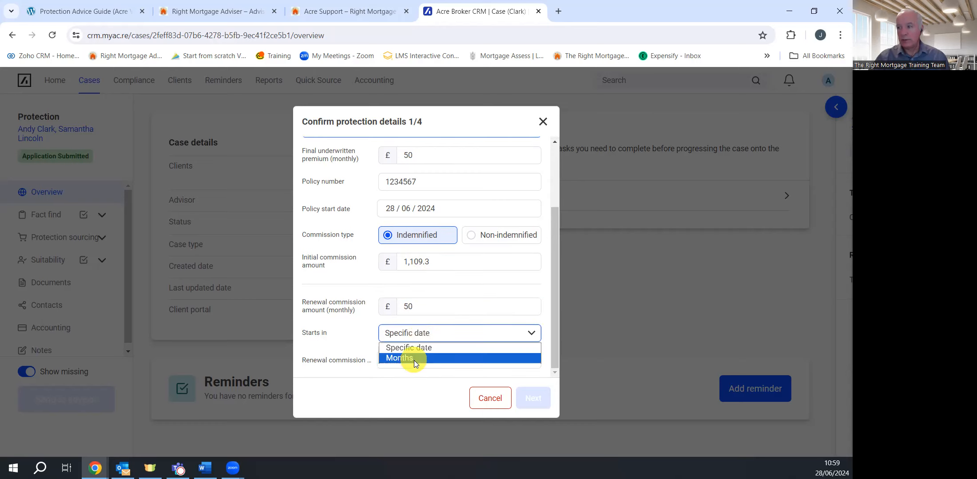
left_click(400, 357)
left_click(414, 363)
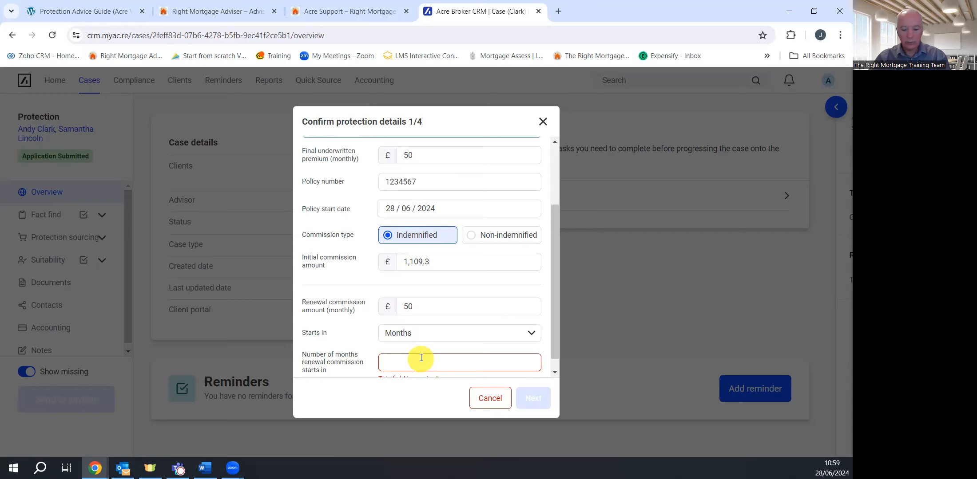
type("48")
left_click(525, 402)
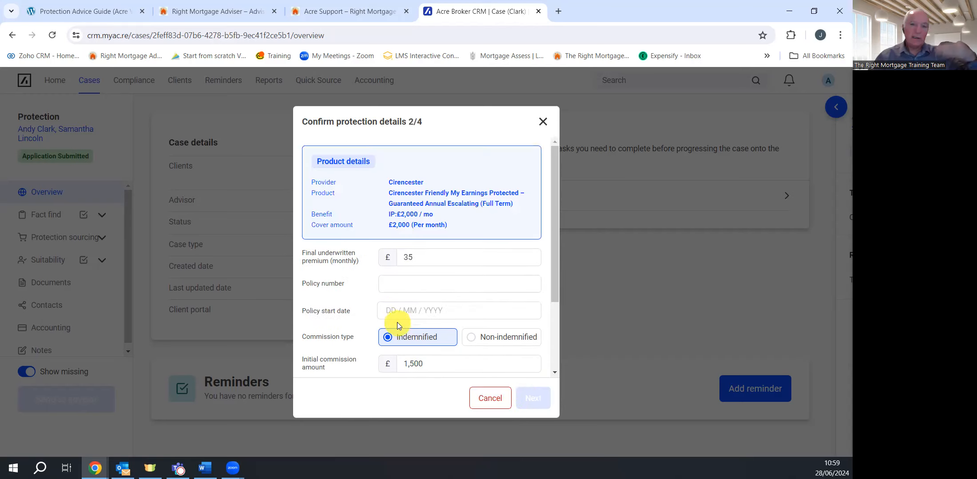
Enter the Cirencester policy number and a 28/06 start date
left_click(414, 286)
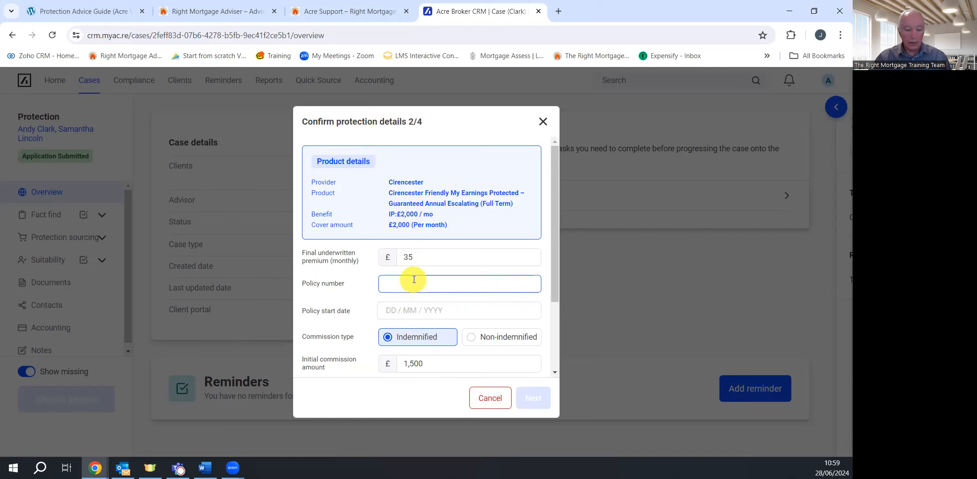
left_click(392, 313)
type("28 / 06 / 2024")
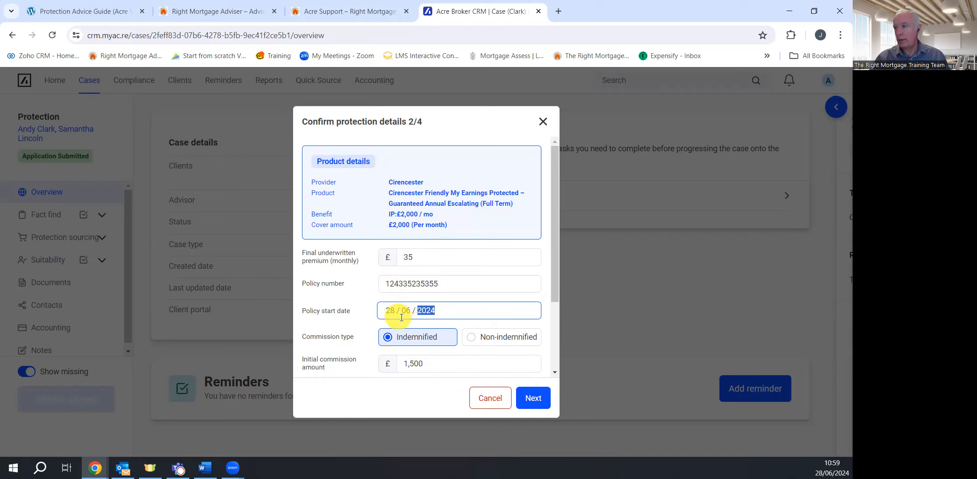
Set renewal commission to start in 44 months and confirm the Cirencester policy
scroll(398, 311, "down", 3)
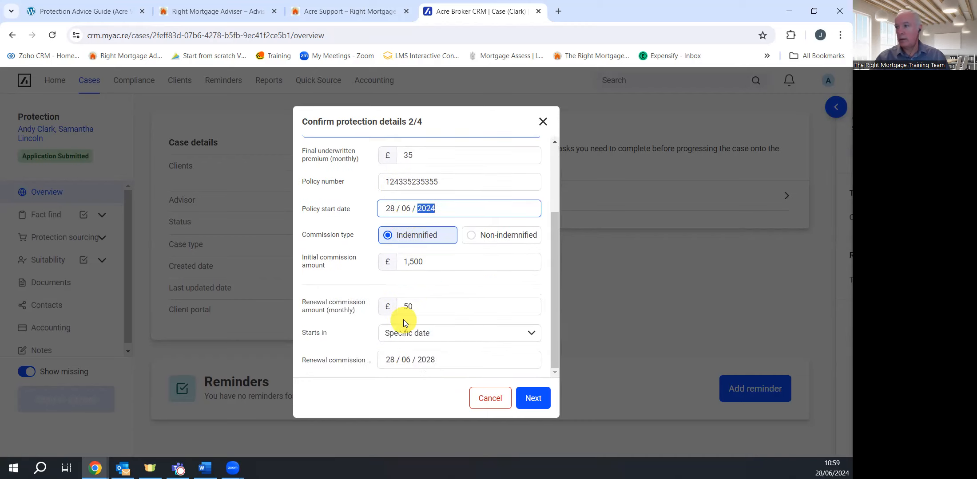
left_click(419, 333)
left_click(409, 359)
left_click(413, 361)
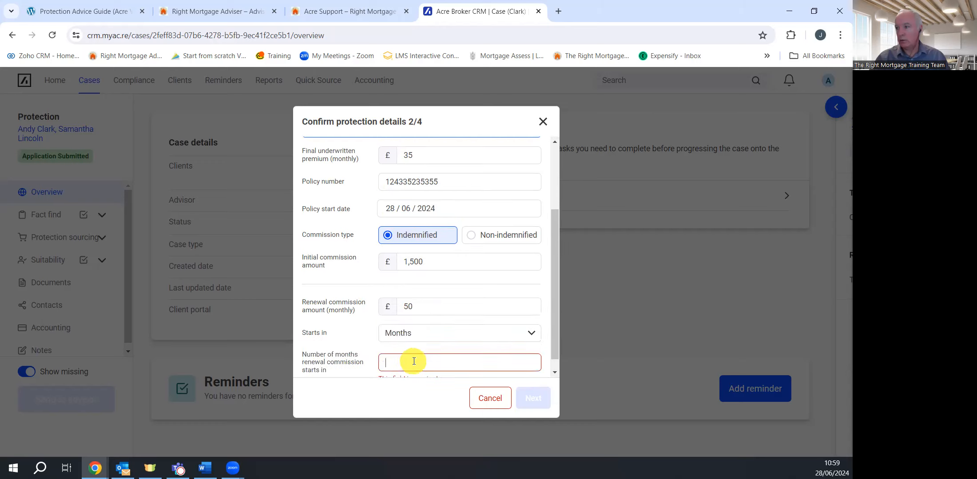
type("44")
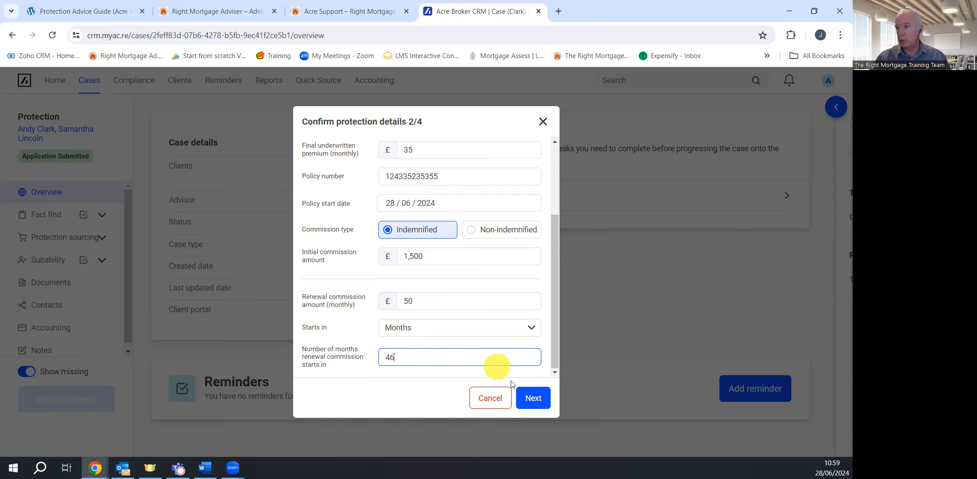
left_click(527, 402)
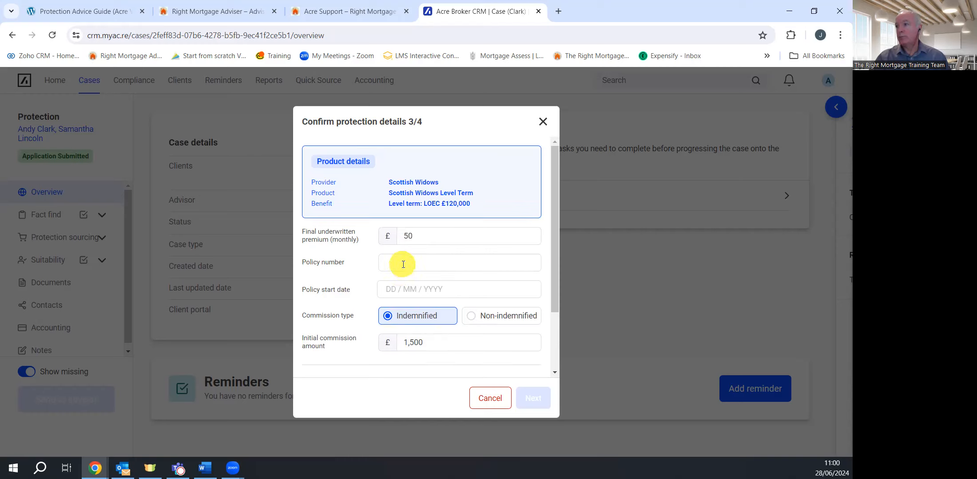
Give the Scottish Widows policy its policy number and 28/06/2024 start date, then confirm
left_click(418, 263)
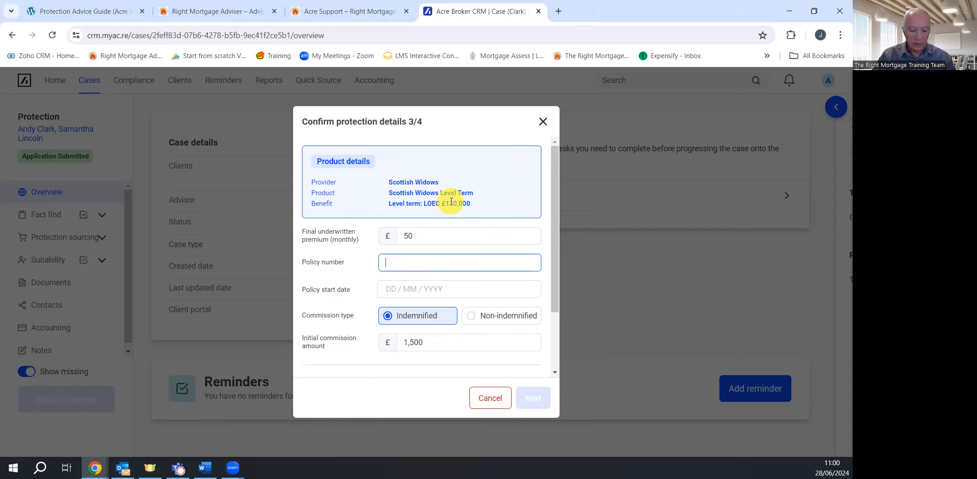
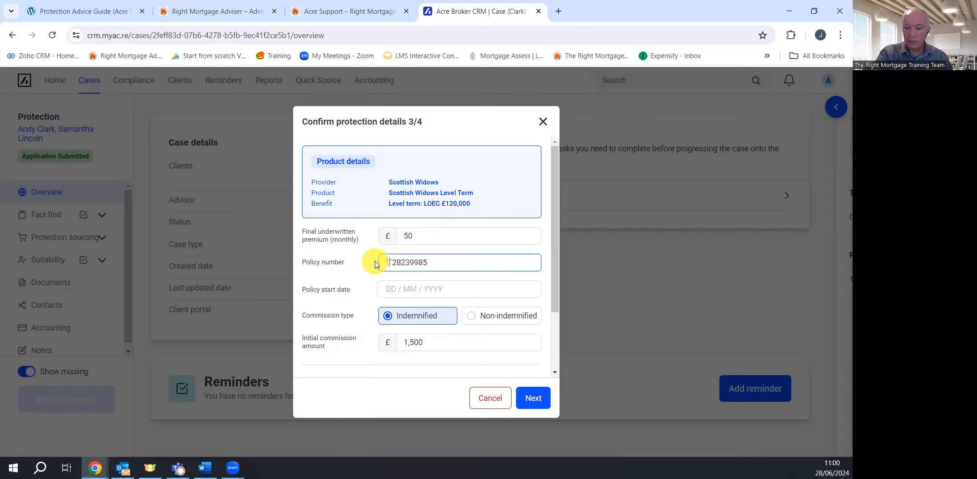
left_click(390, 290)
left_click(390, 291)
type("8 / 06 / 202")
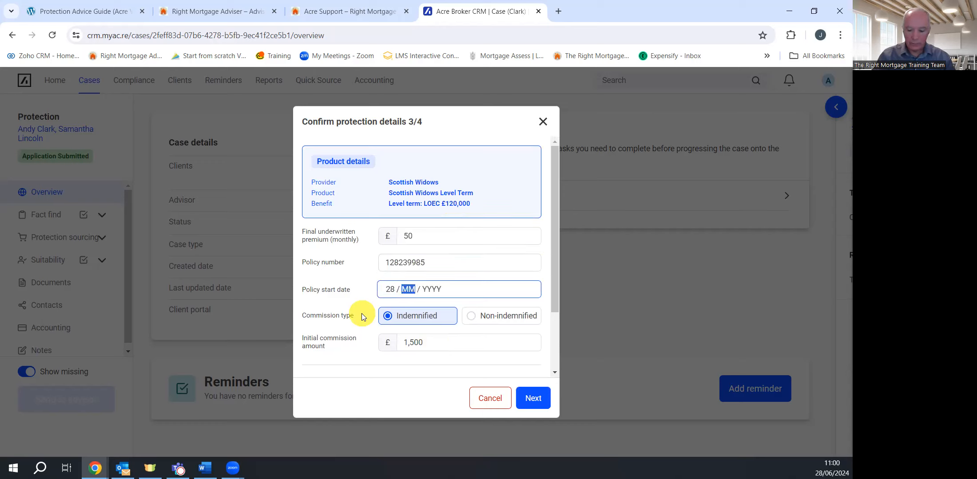
type("4")
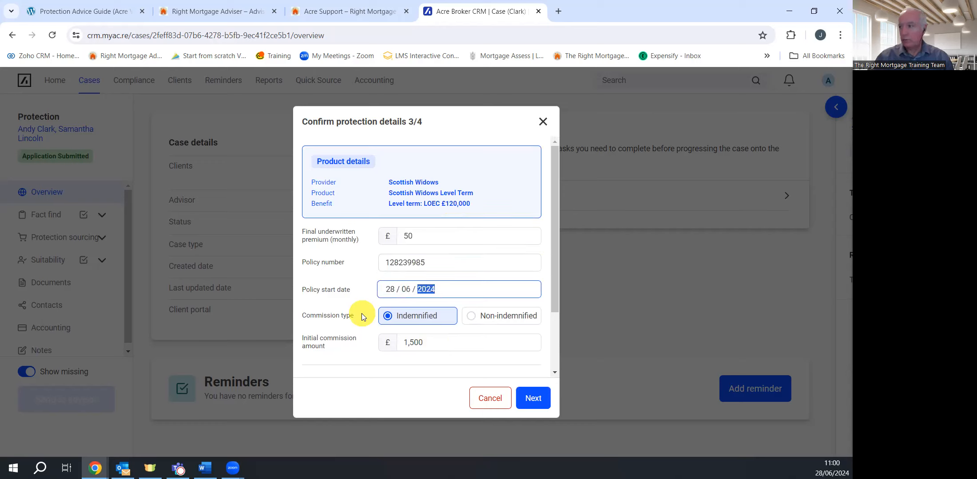
scroll(417, 317, "down", 2)
left_click(535, 402)
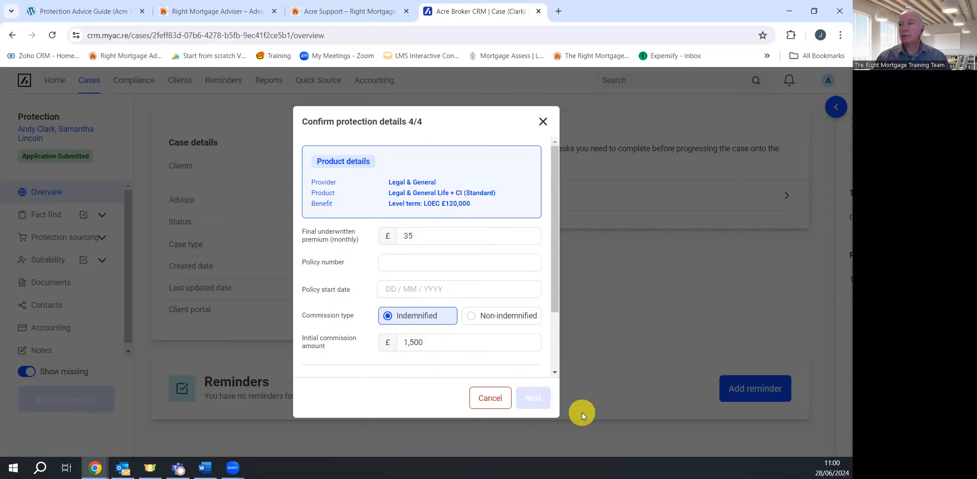
Give the Legal & General policy its policy number and 28/06/2024 start date, then submit
left_click(425, 268)
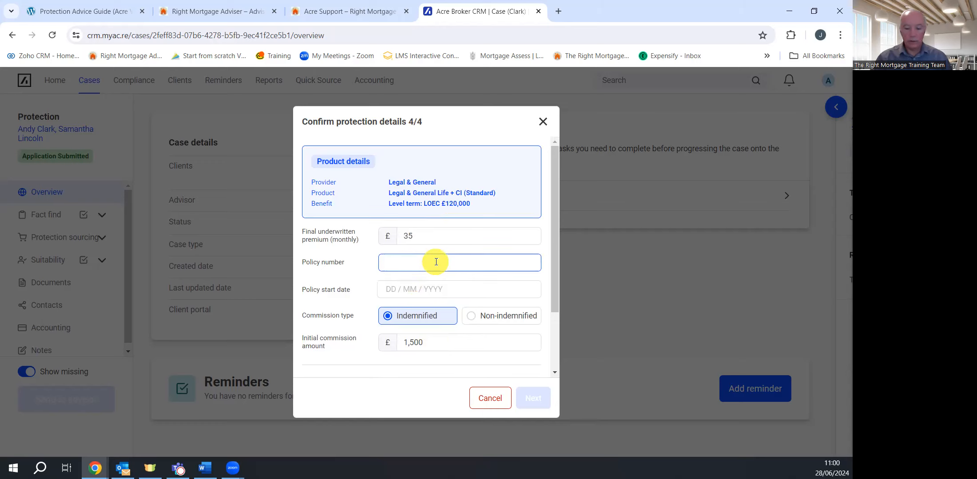
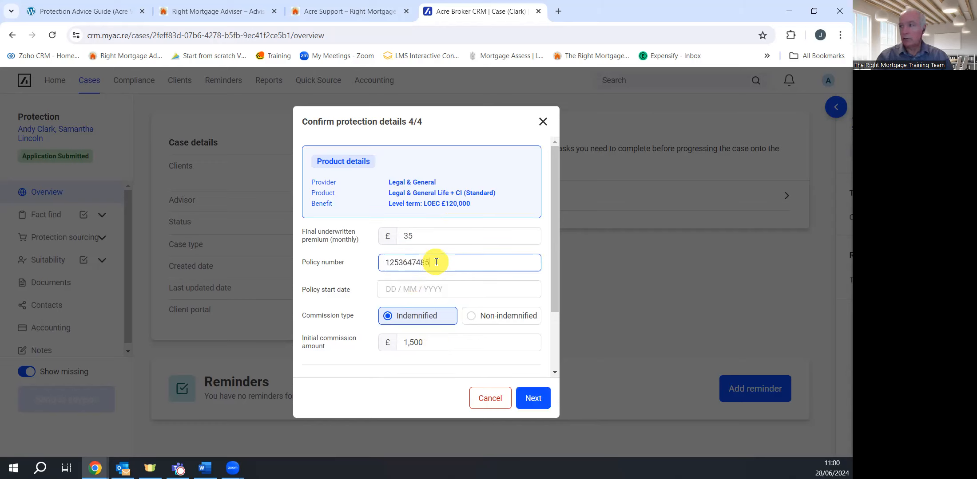
left_click(392, 289)
type("28 / ")
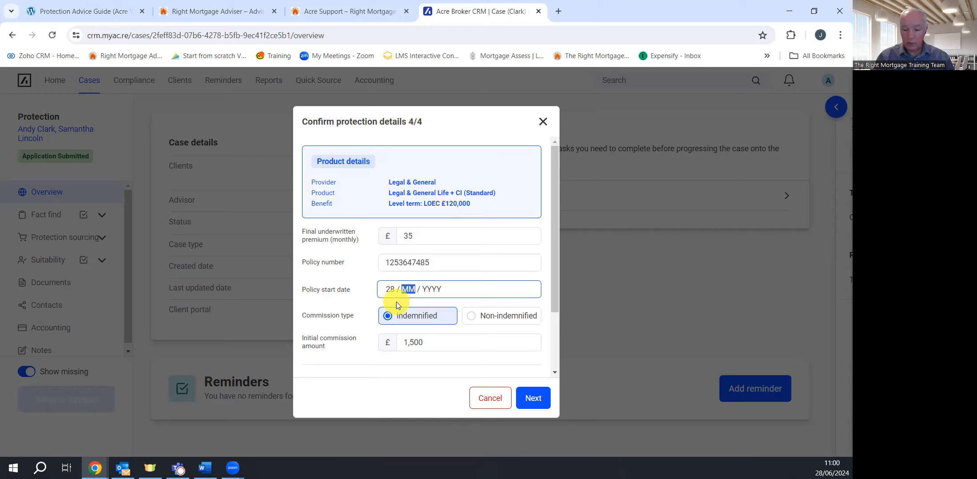
type("06 / 2024")
scroll(446, 333, "down", 2)
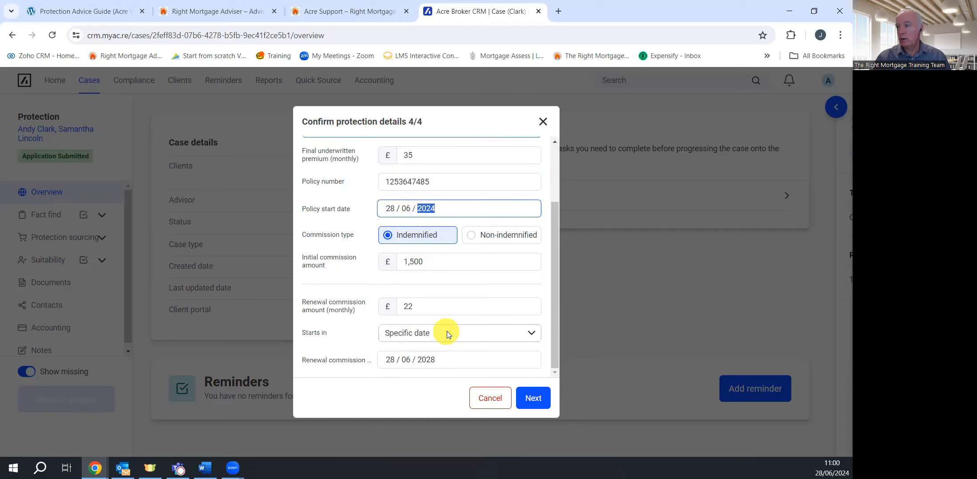
left_click(533, 398)
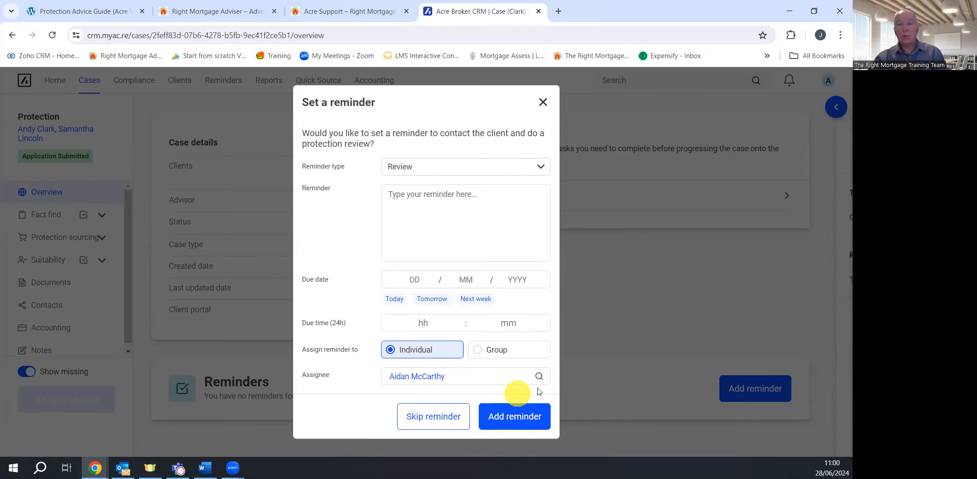
Choose General as the reminder type with the note 'survey', then skip the reminder
left_click(544, 167)
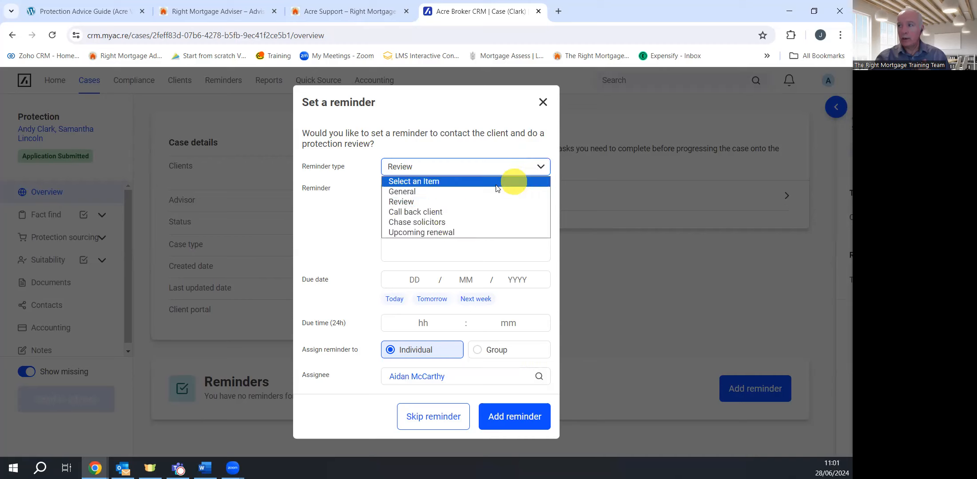
left_click(472, 191)
left_click(423, 207)
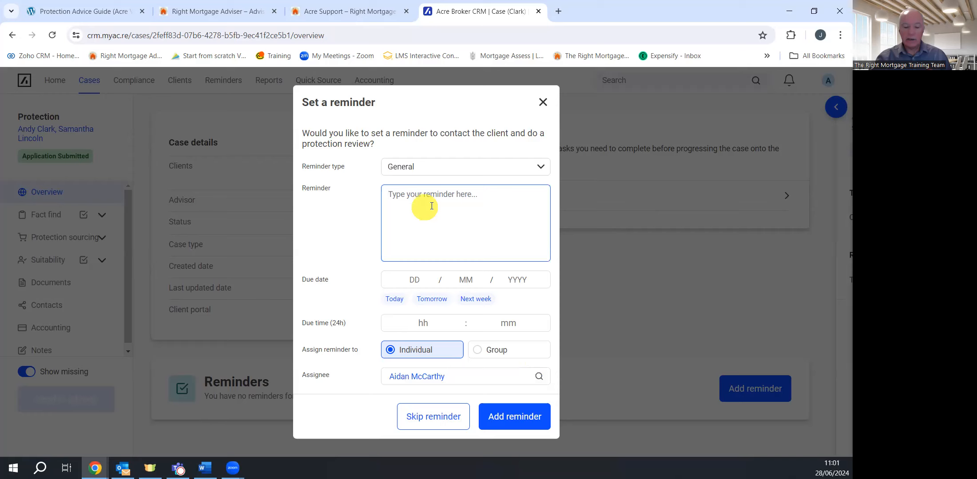
type("sur")
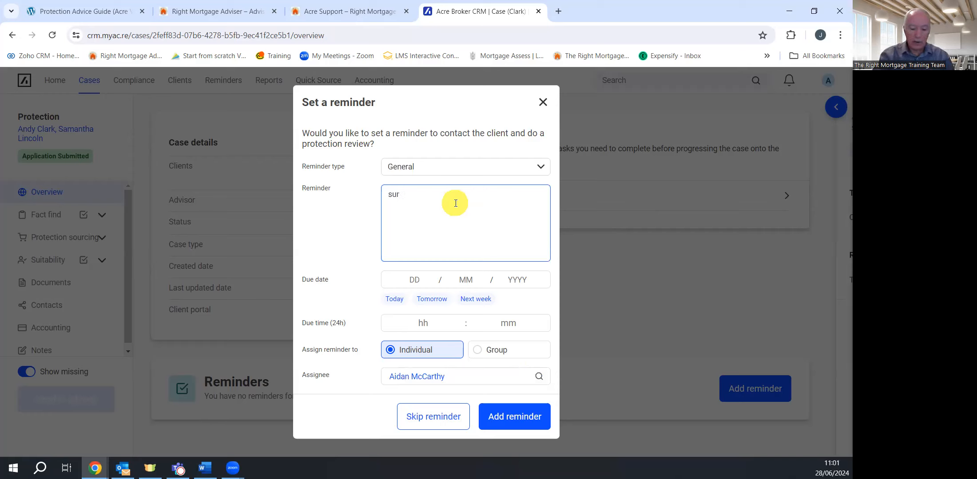
type("vey")
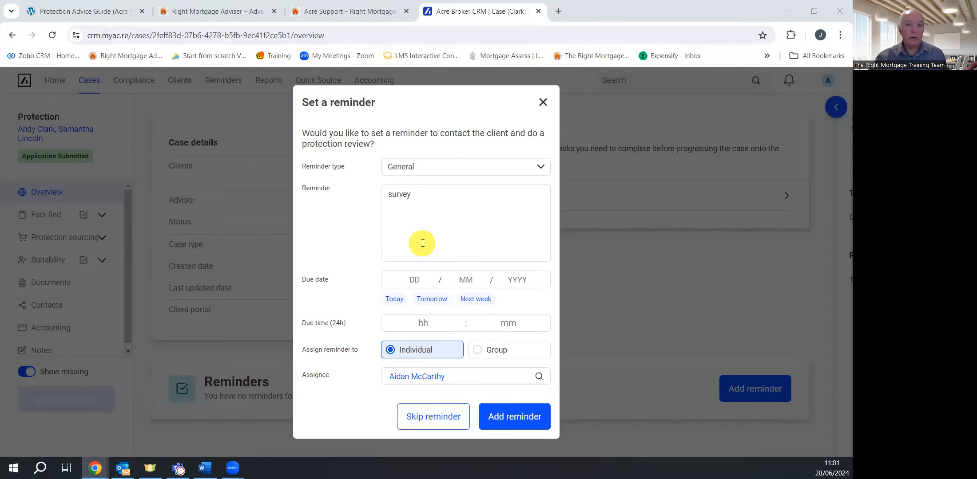
left_click(447, 420)
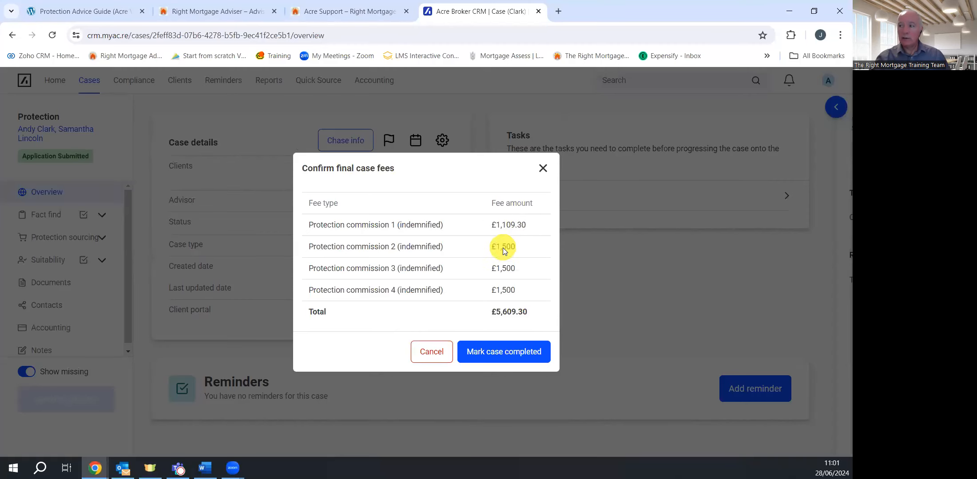
Mark the case completed with £5,609.30 total fees and open the case settings menu
left_click(514, 357)
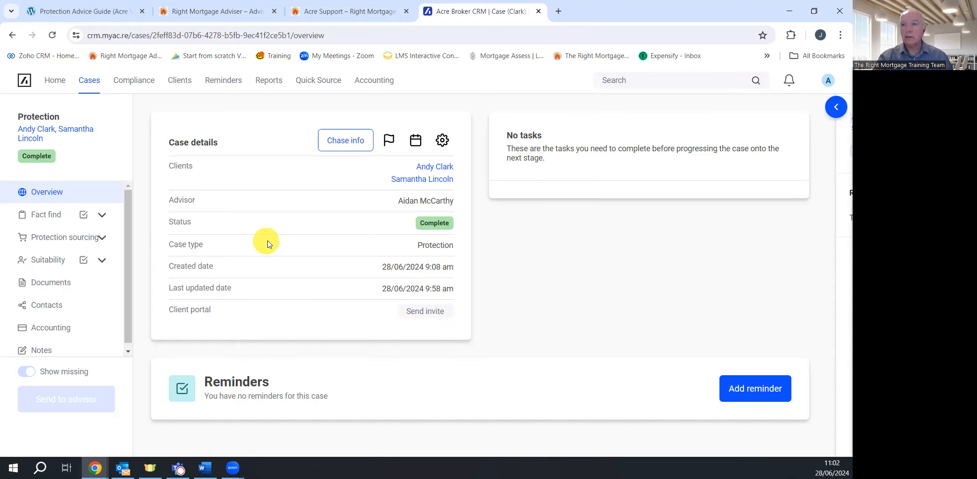
left_click(441, 140)
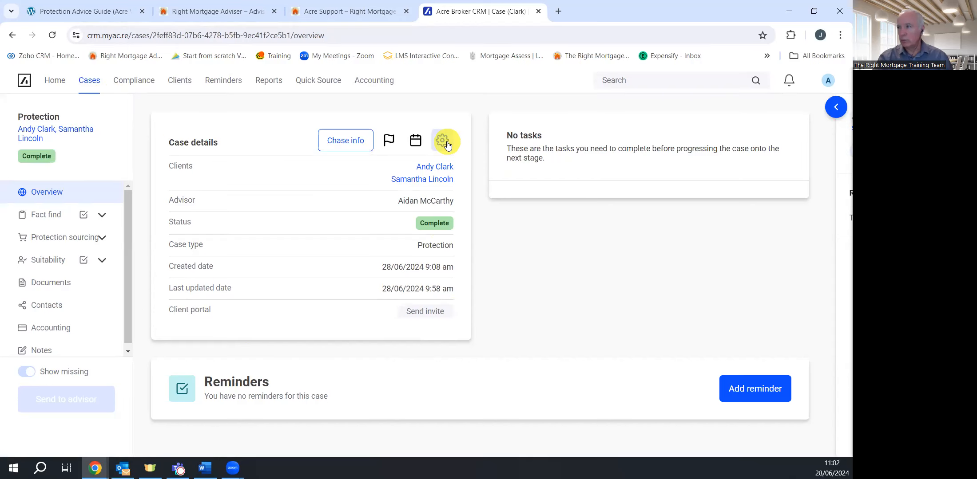
From the Cases board, open the two test clients' Pre-application protection case card
left_click(89, 81)
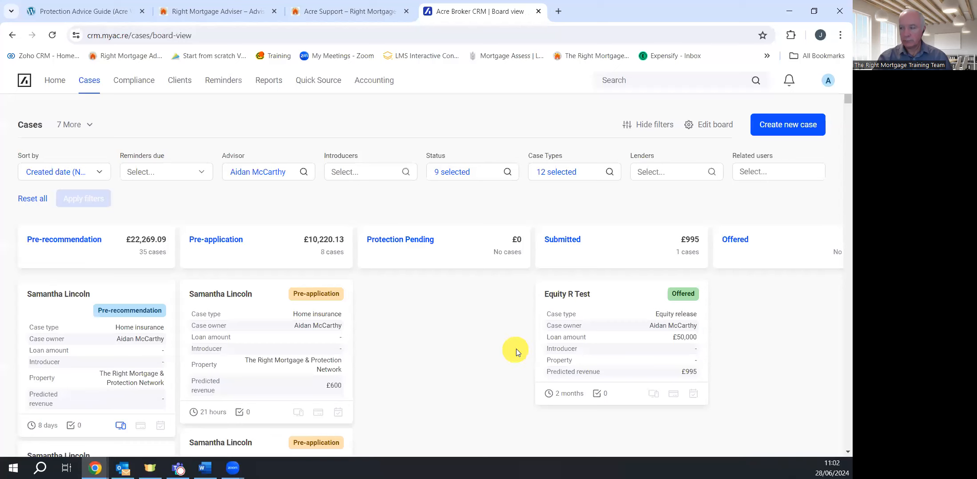
scroll(338, 371, "down", 6)
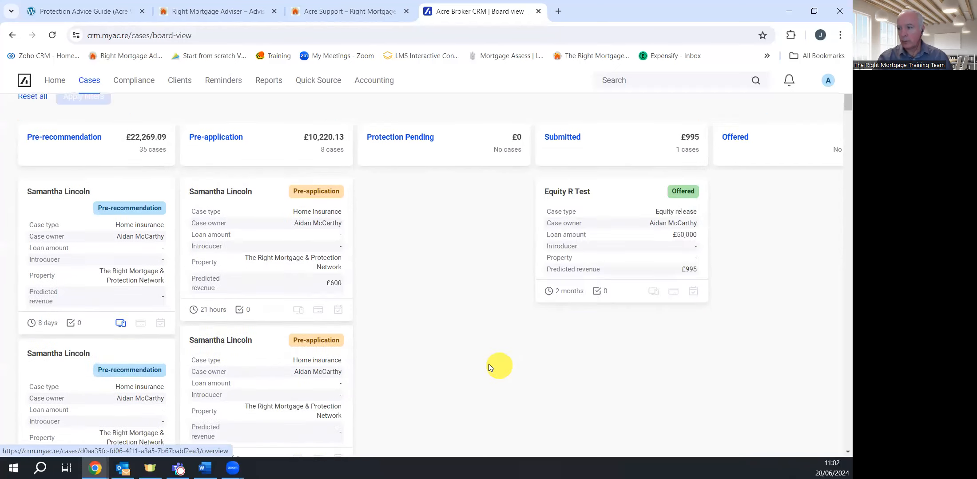
scroll(480, 357, "down", 8)
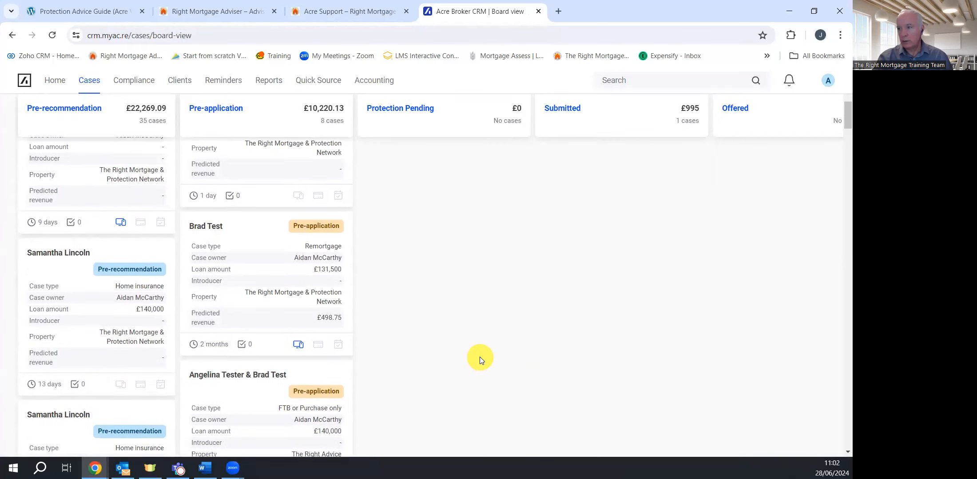
scroll(481, 354, "down", 3)
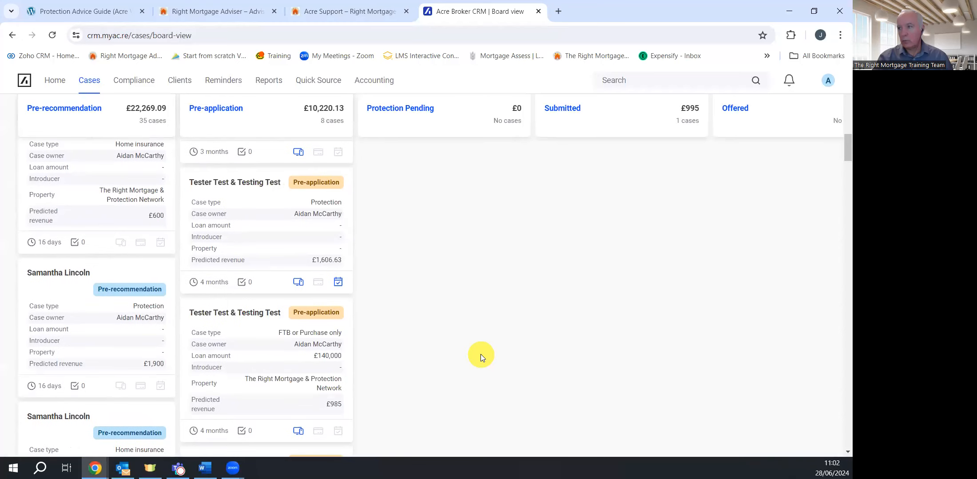
left_click(247, 200)
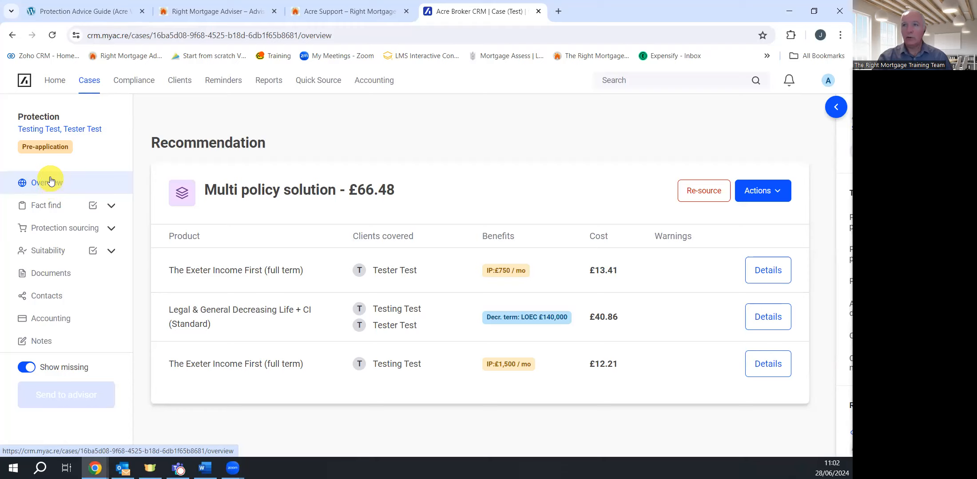
left_click(52, 35)
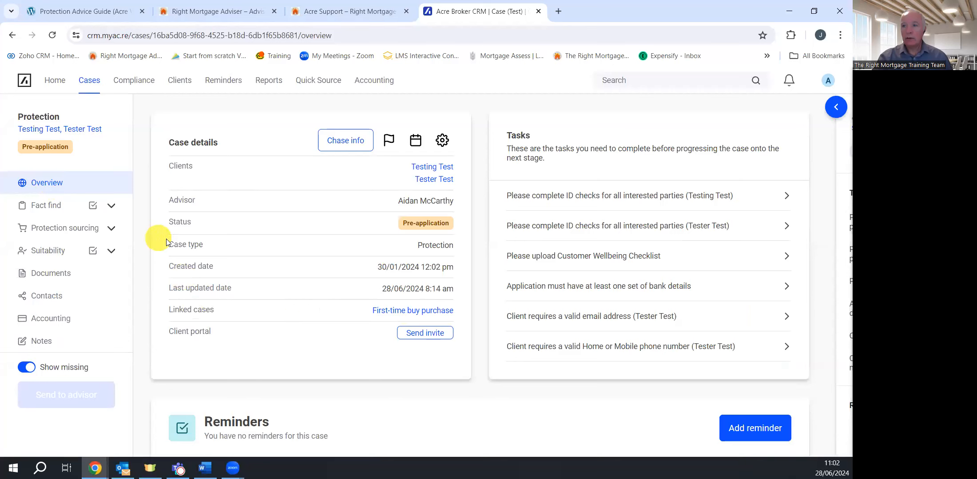
left_click(443, 141)
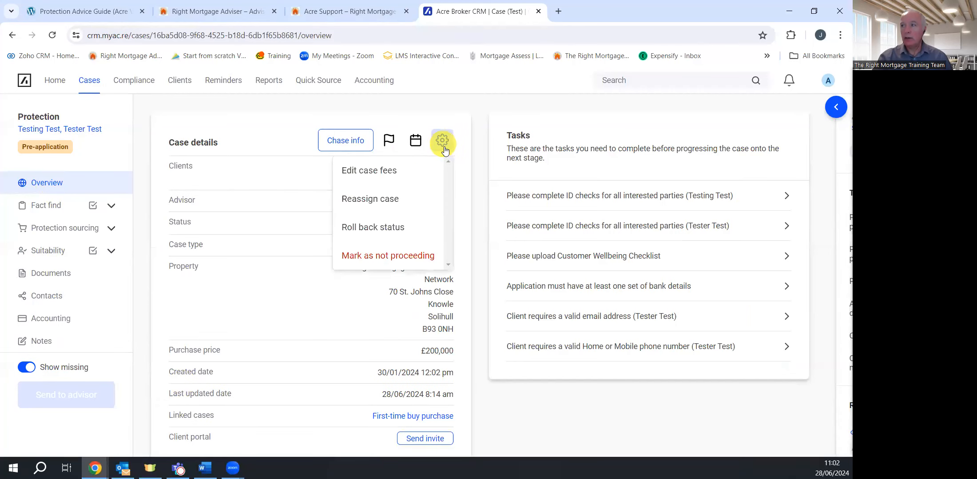
left_click(382, 204)
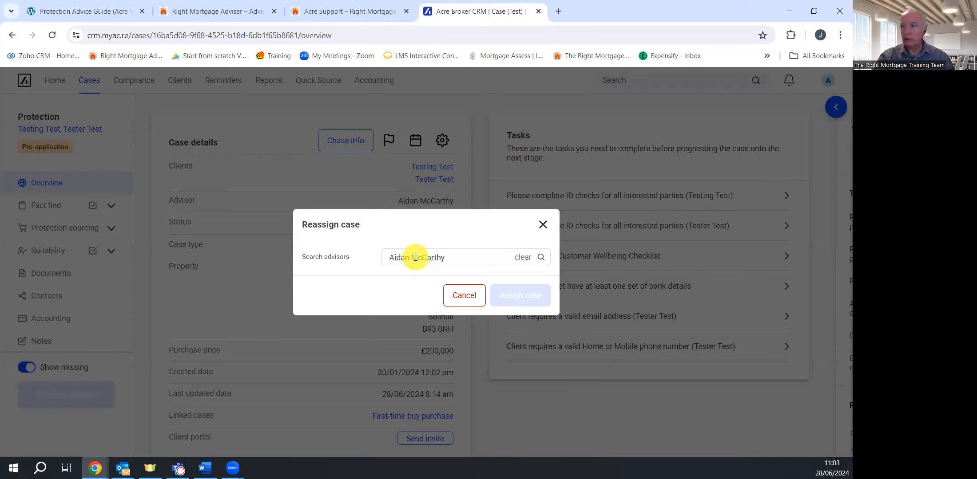
left_click(401, 264)
scroll(426, 366, "down", 5)
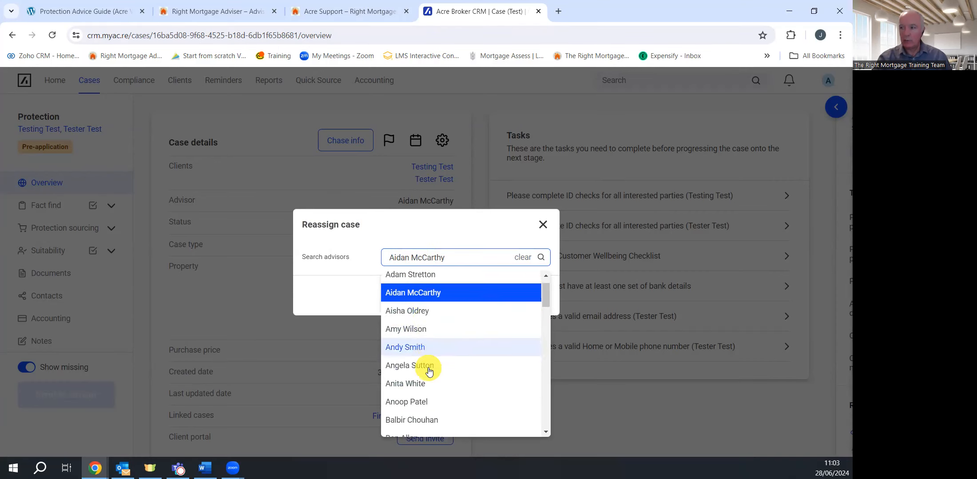
scroll(433, 357, "down", 8)
scroll(438, 351, "up", 15)
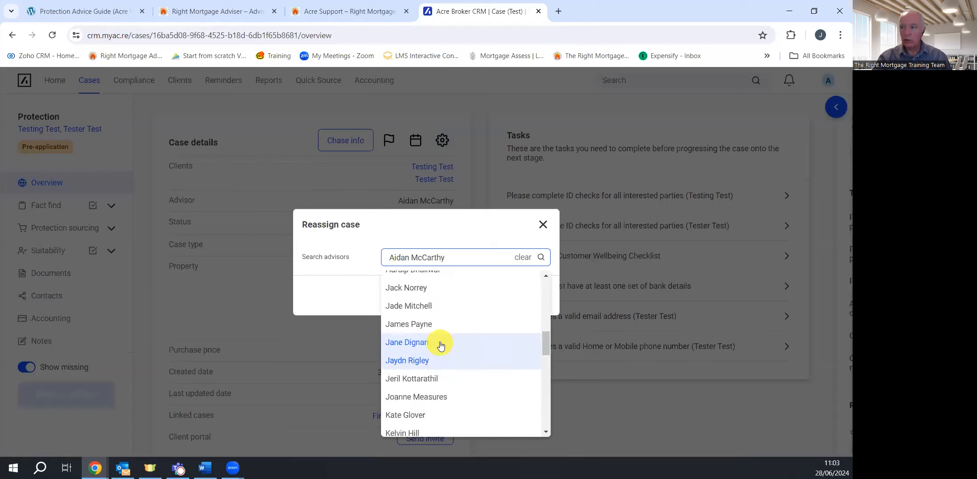
scroll(442, 336, "up", 1)
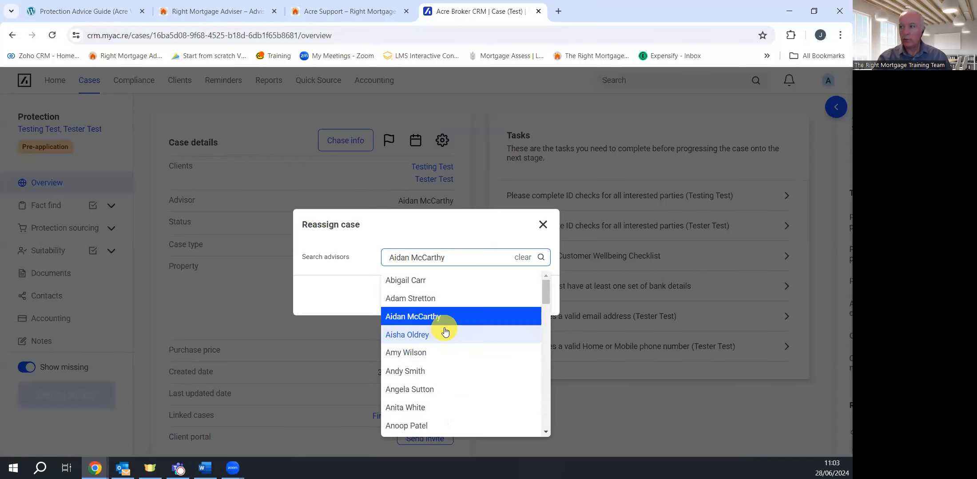
left_click(404, 227)
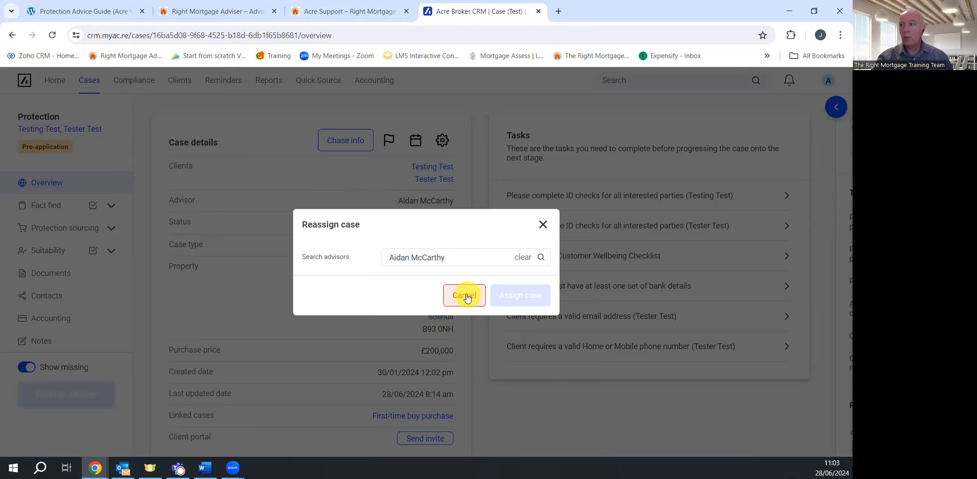
left_click(450, 259)
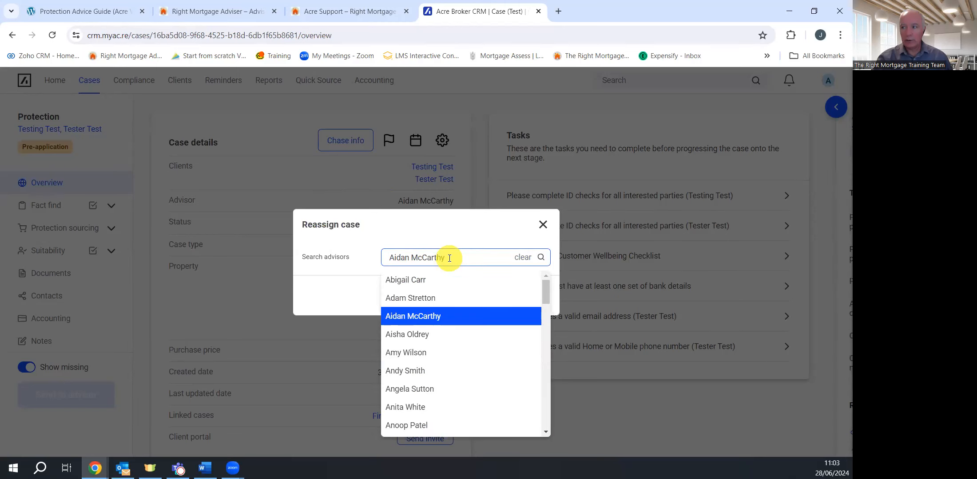
left_click(450, 258)
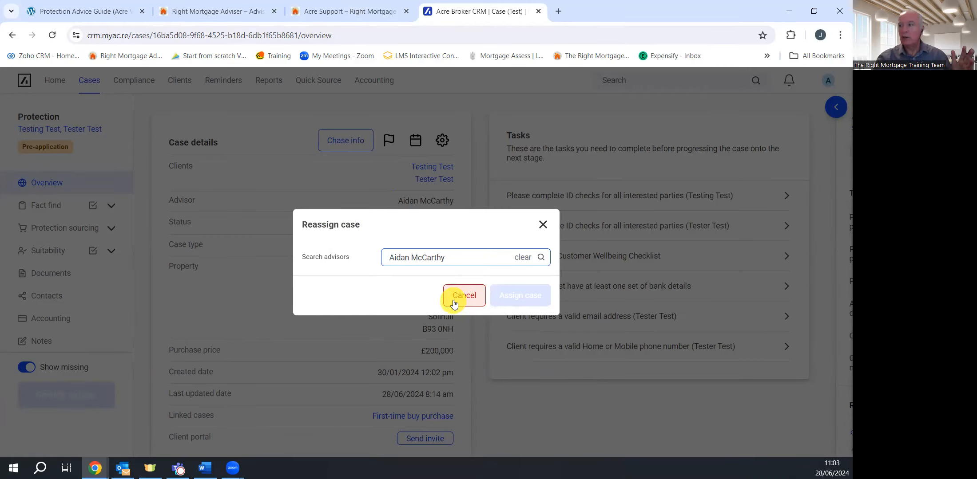
left_click(463, 296)
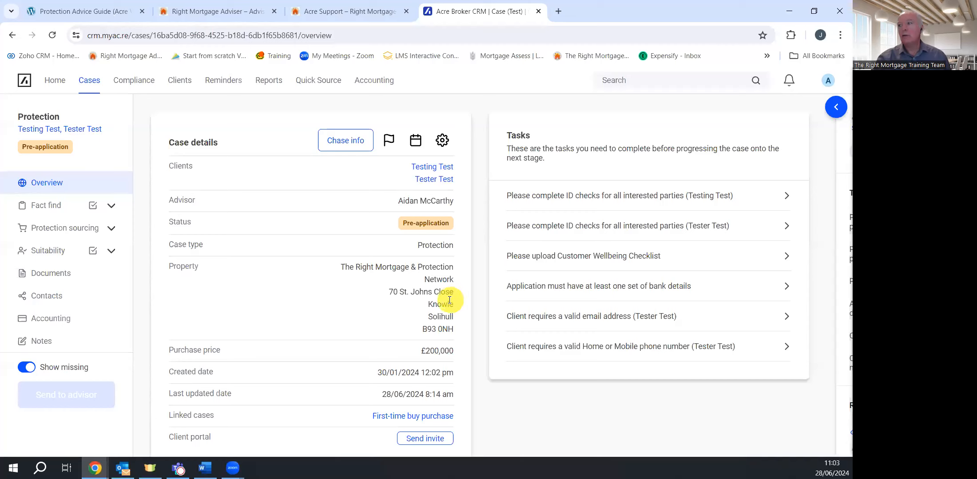
Reload the Cases board and open the joint FTB or Purchase only case
left_click(88, 84)
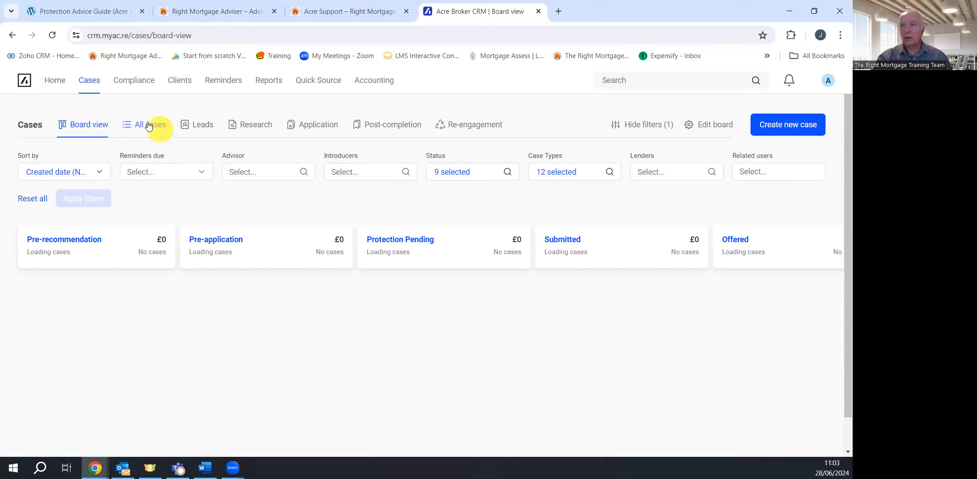
left_click(52, 35)
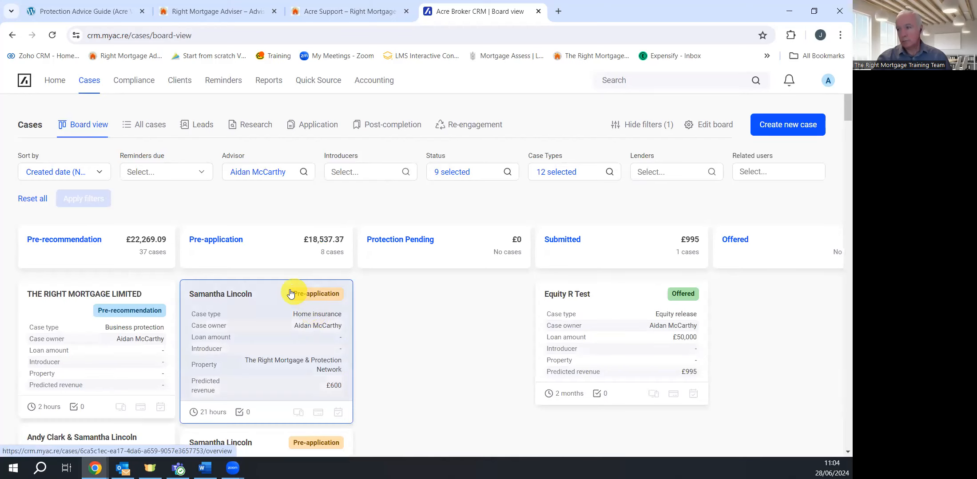
scroll(311, 311, "down", 5)
scroll(287, 281, "down", 6)
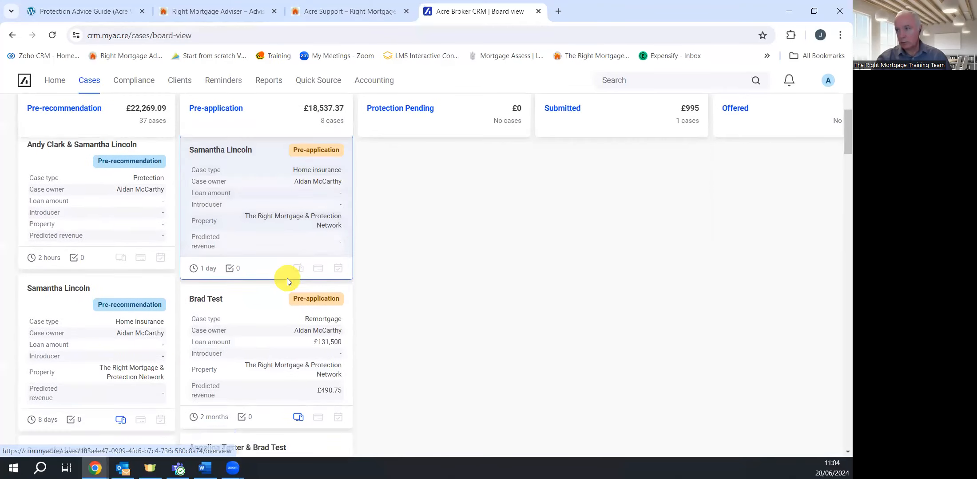
left_click(273, 245)
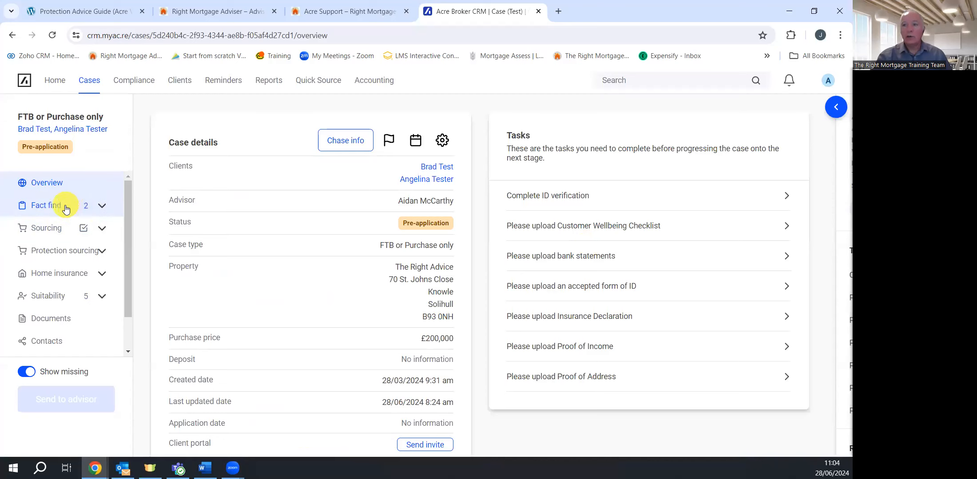
Expand the sidebar sections and open Case details under Fact find
left_click(103, 230)
left_click(102, 228)
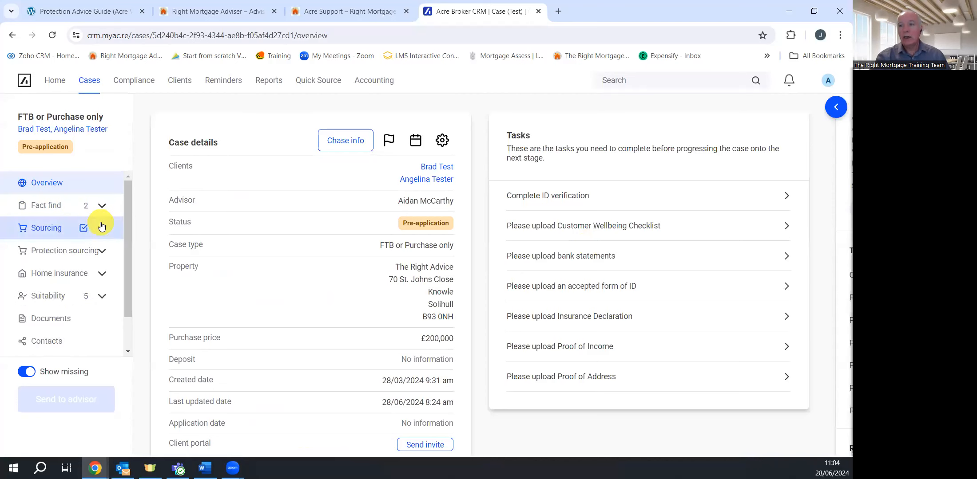
left_click(101, 253)
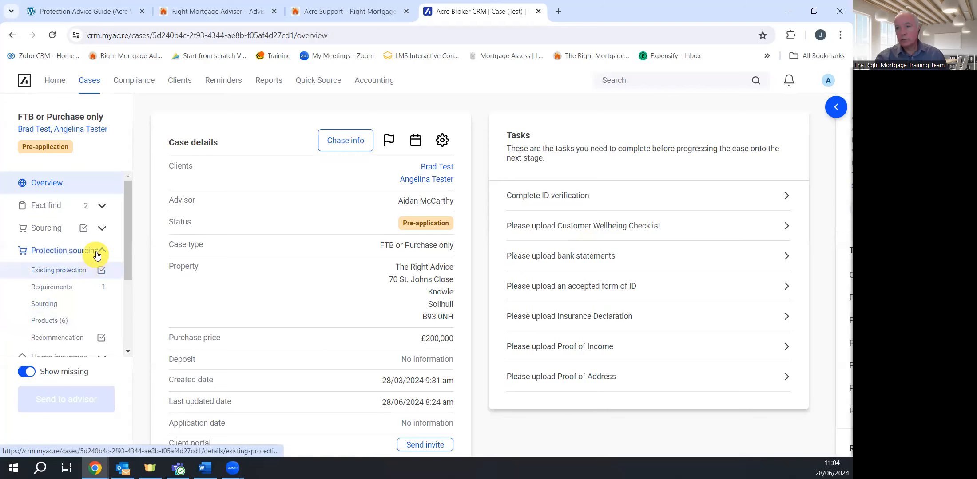
left_click(87, 228)
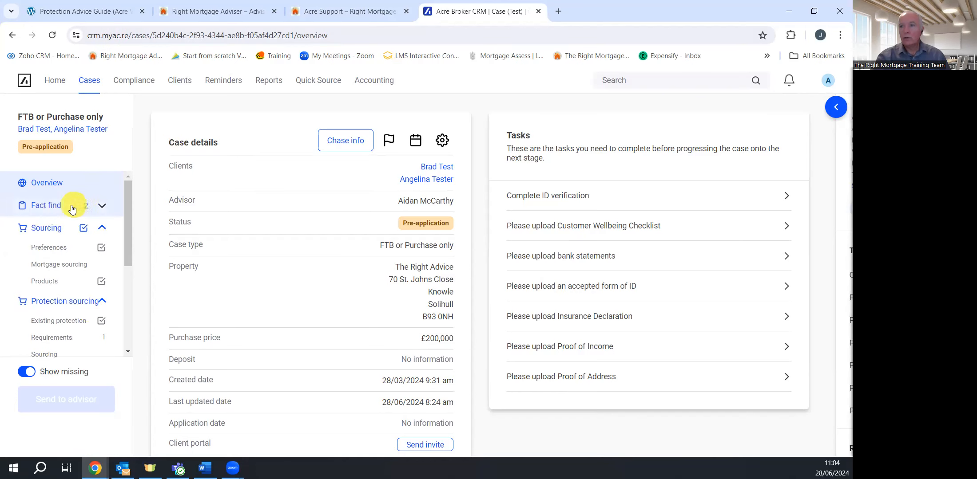
left_click(49, 210)
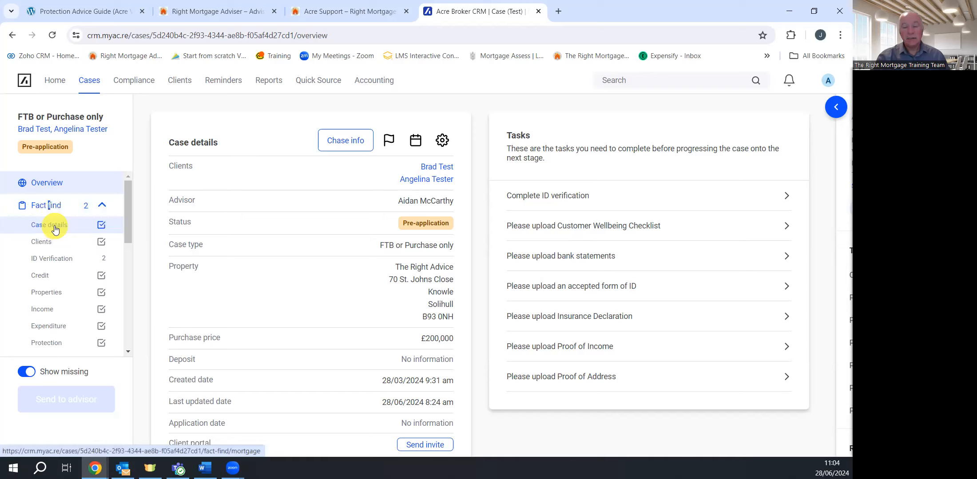
left_click(55, 228)
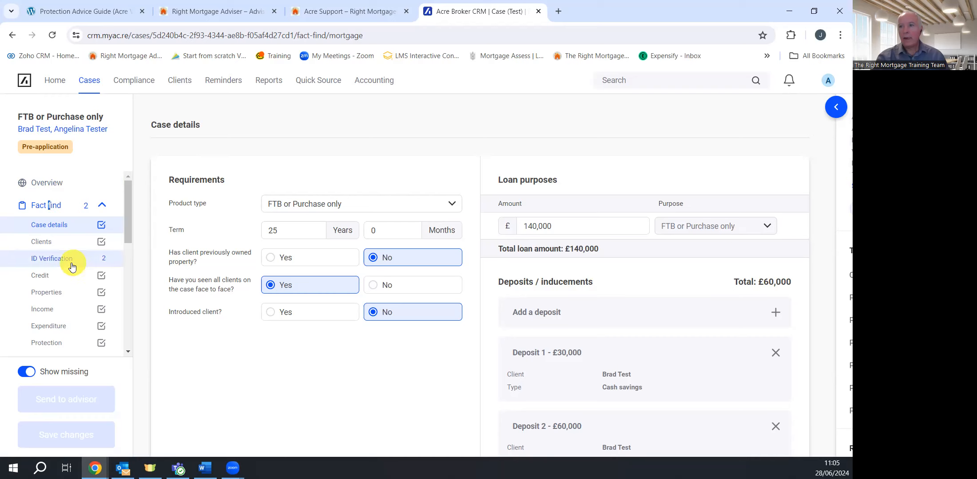
From the fact-find Protection page, choose Create a separate protection case
scroll(75, 262, "down", 3)
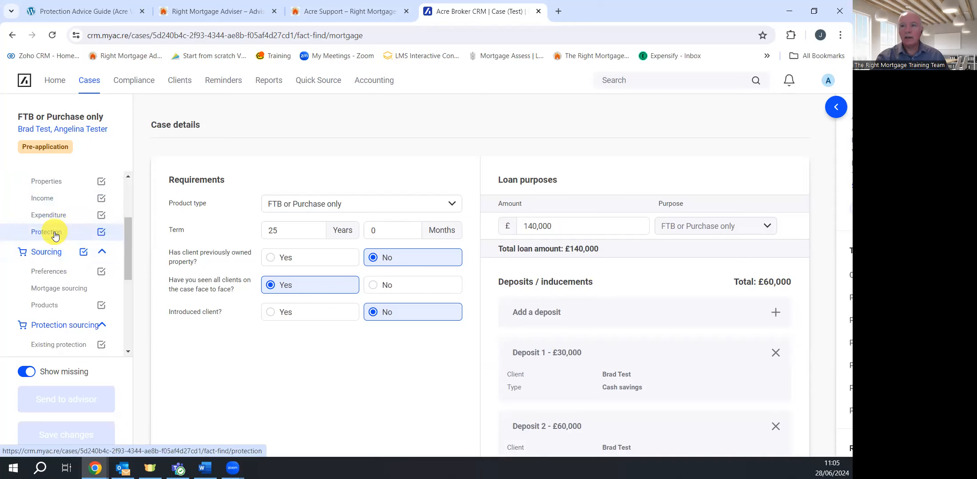
left_click(55, 235)
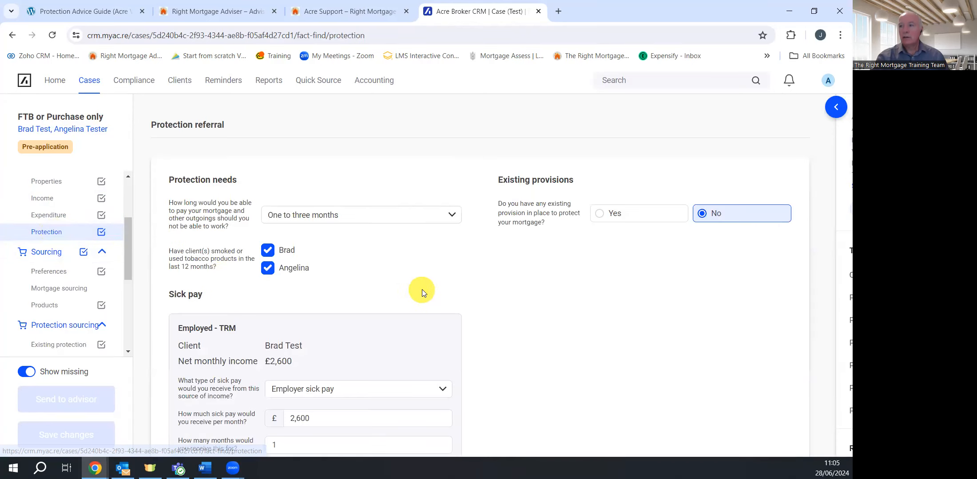
scroll(422, 289, "down", 6)
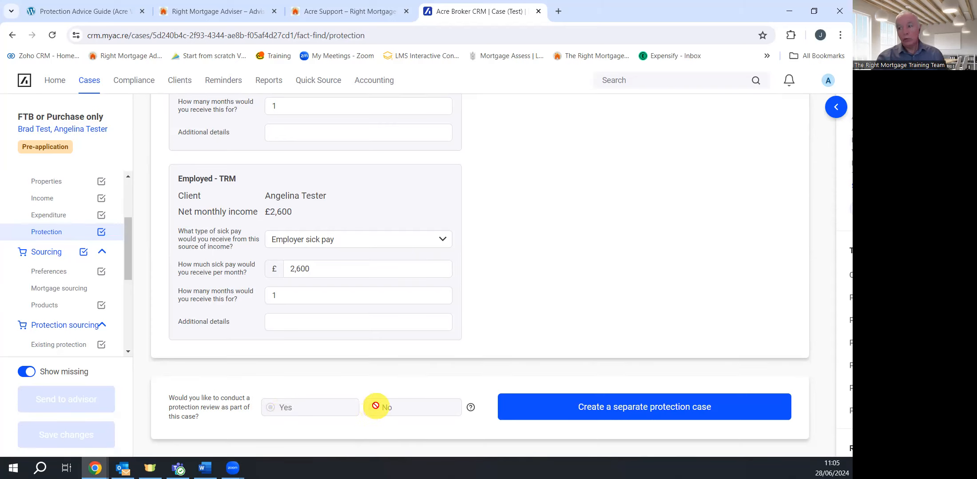
left_click(662, 413)
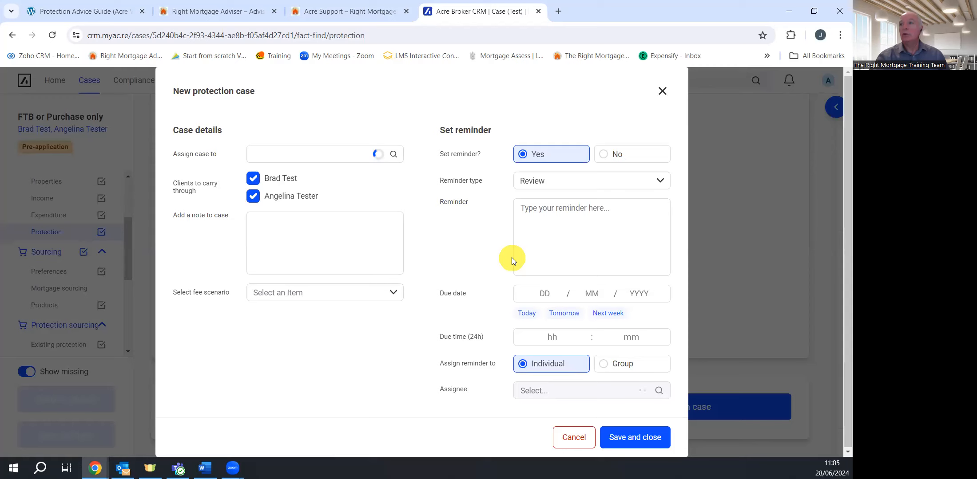
Leave the assignee empty and add the note 'look after', fixing its spelling
left_click(301, 154)
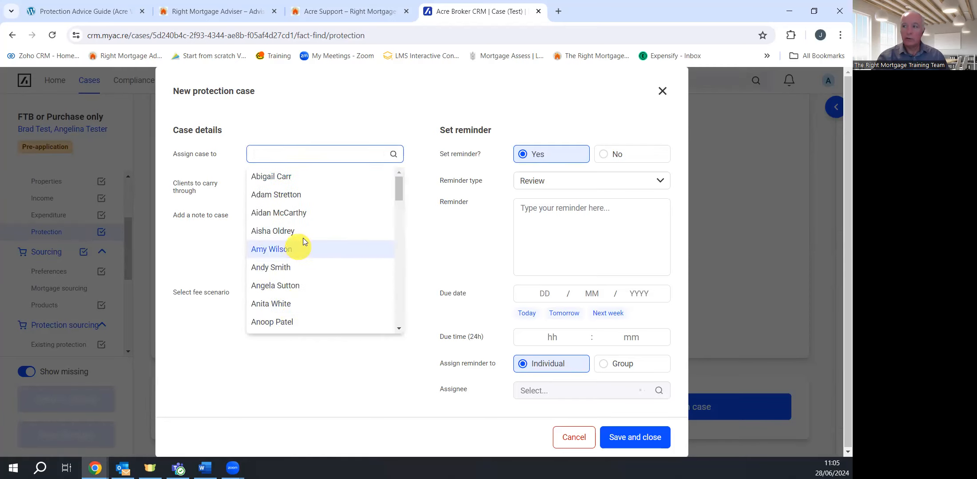
left_click(464, 239)
left_click(271, 229)
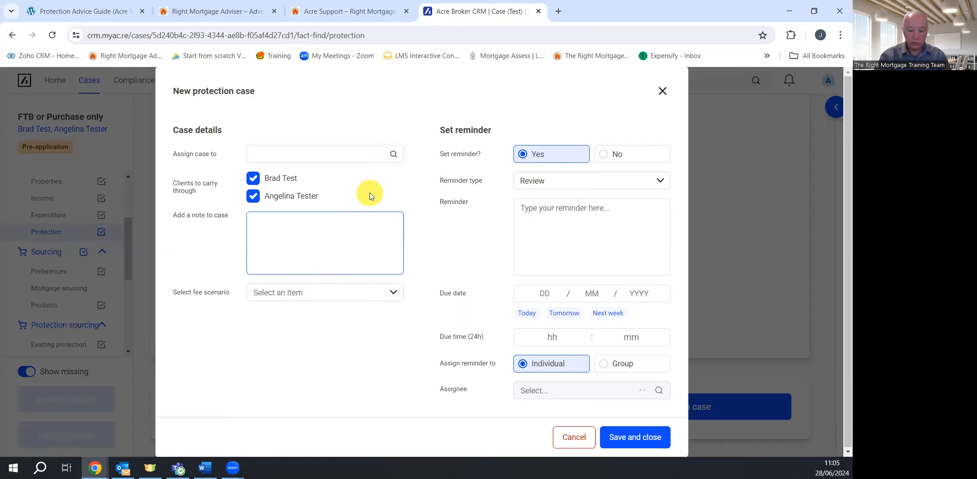
type("lo")
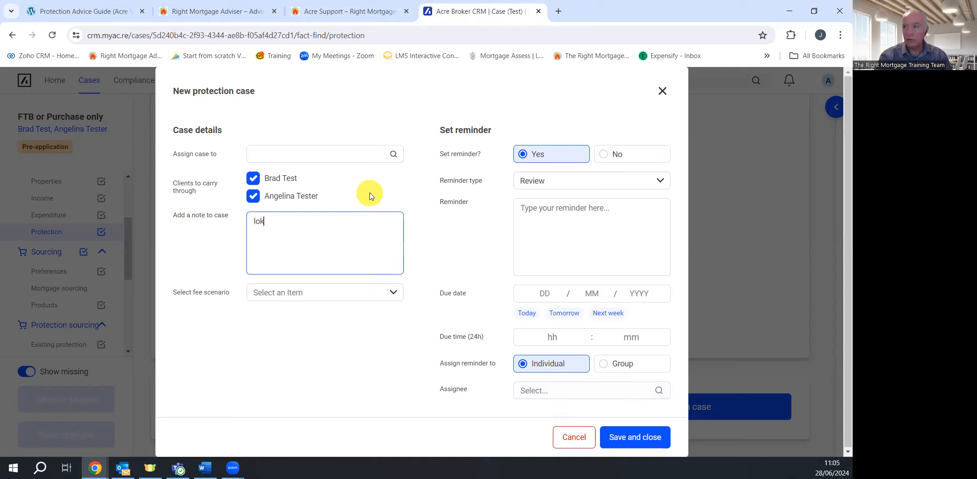
type("okk a")
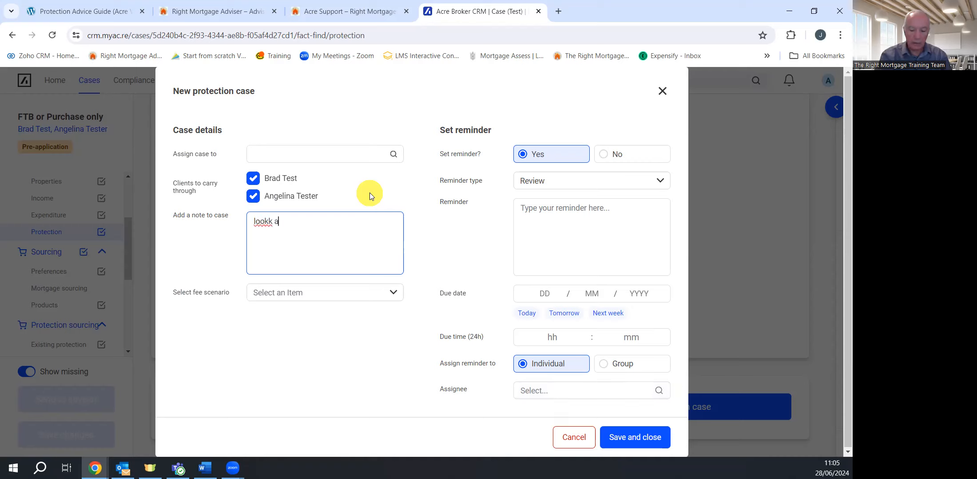
type("fter")
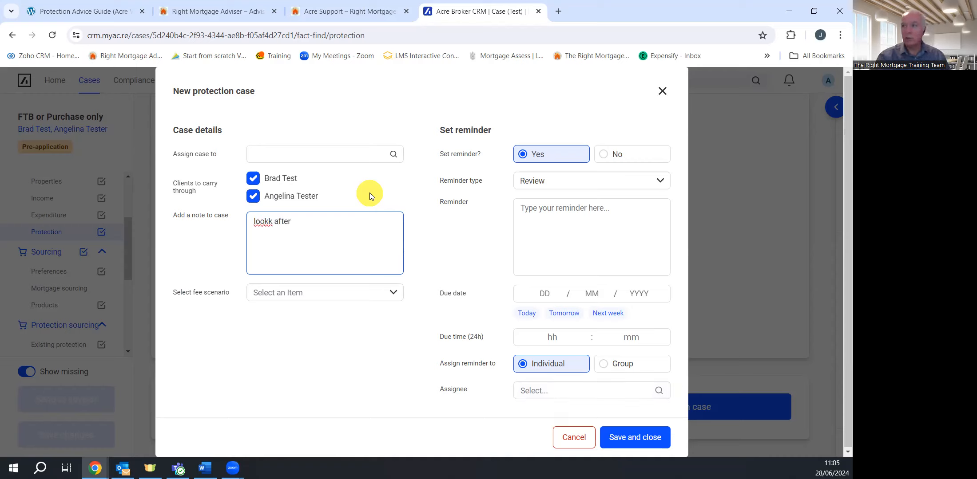
right_click(269, 221)
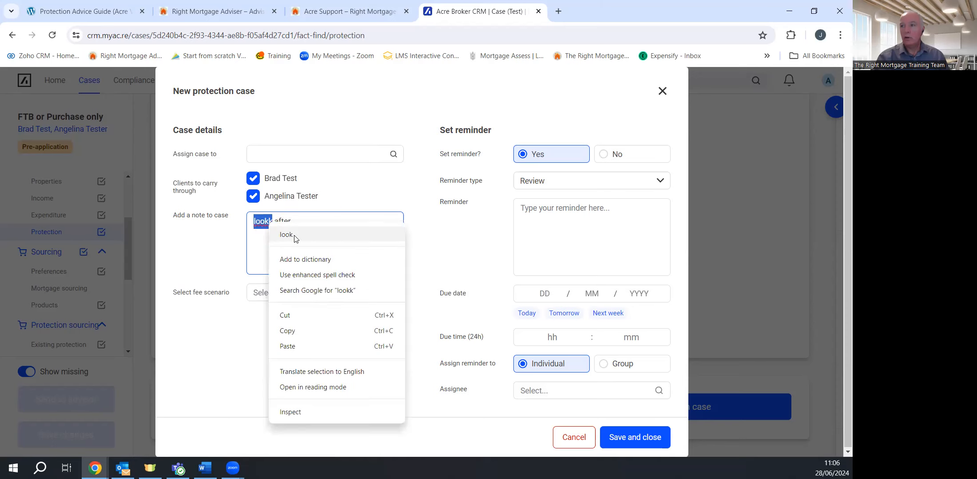
left_click(286, 232)
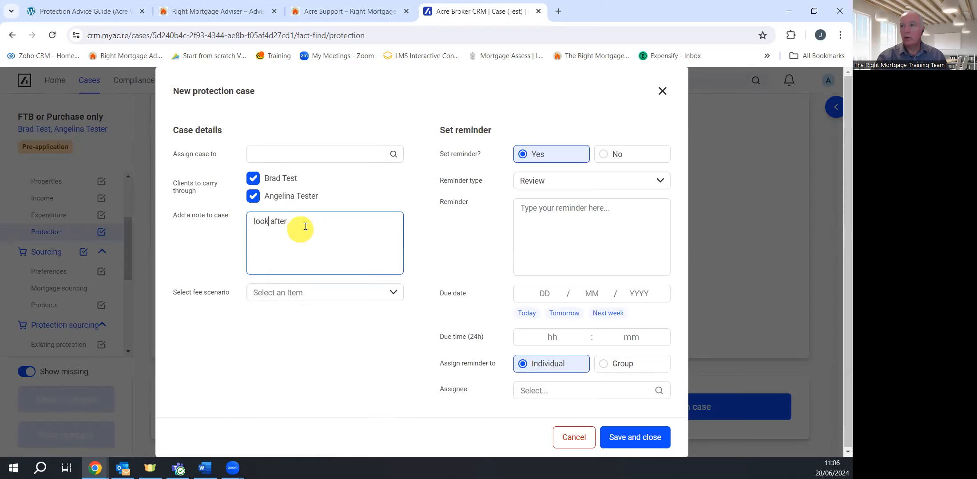
Keep Review as the reminder type, attempt to save, then cancel the new protection case
left_click(556, 214)
left_click(546, 293)
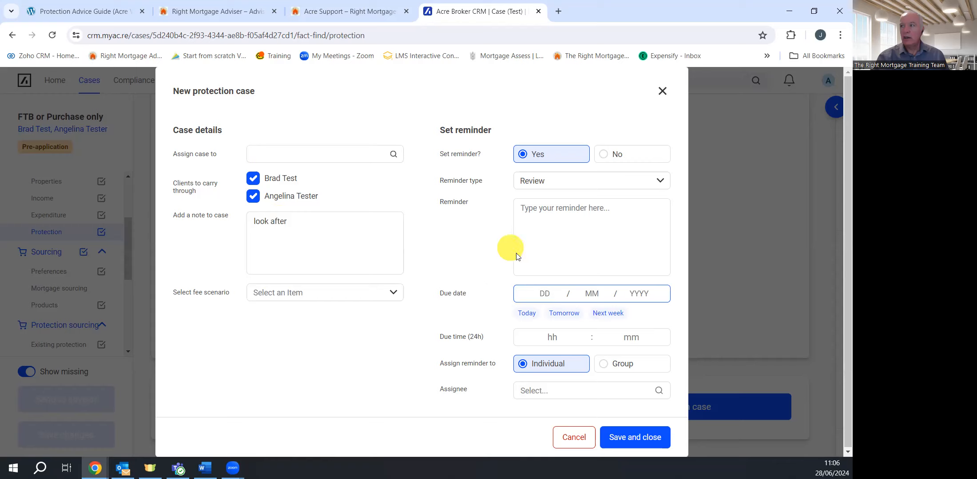
left_click(639, 184)
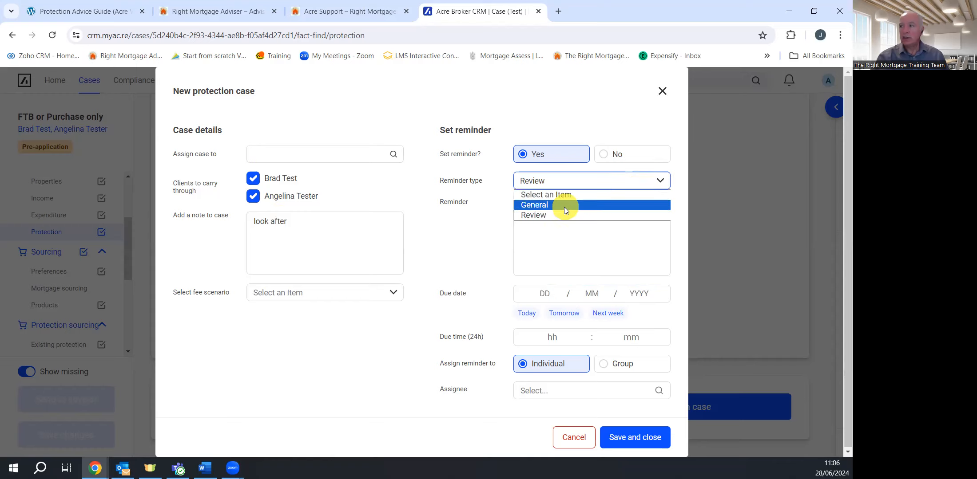
left_click(562, 246)
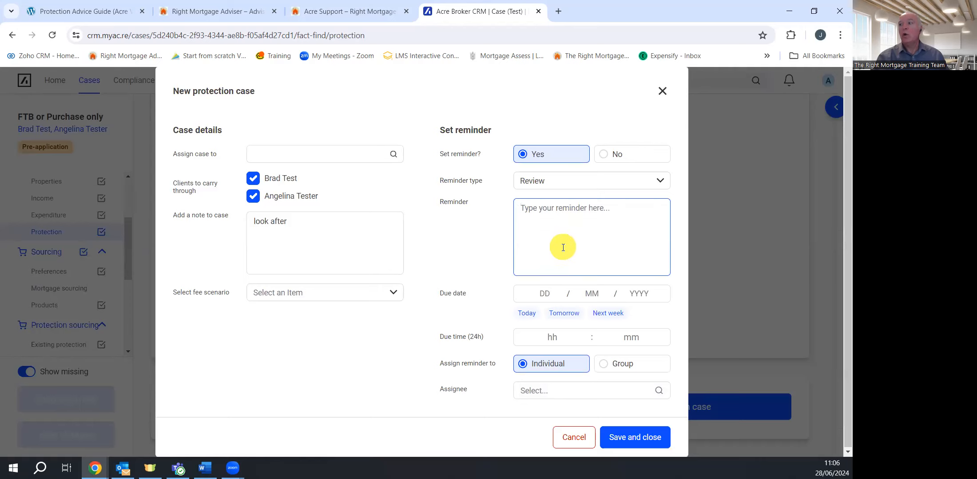
left_click(642, 445)
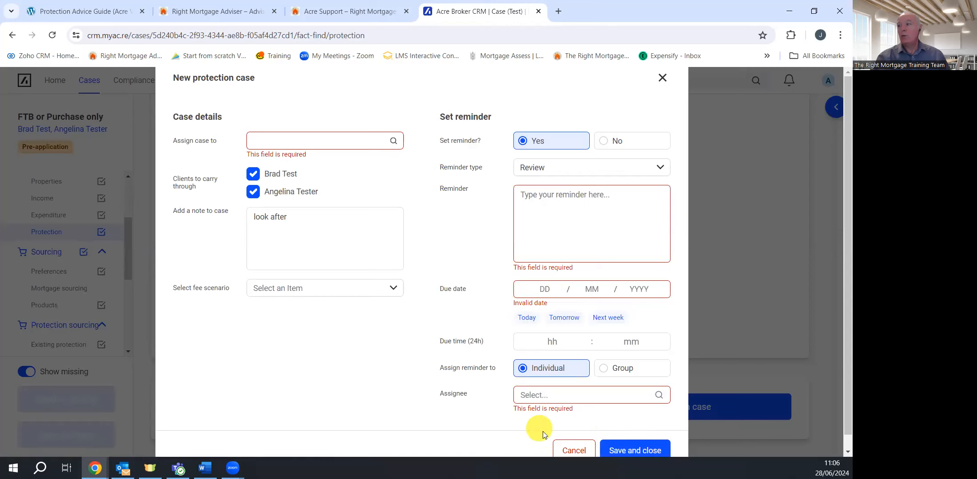
left_click(561, 446)
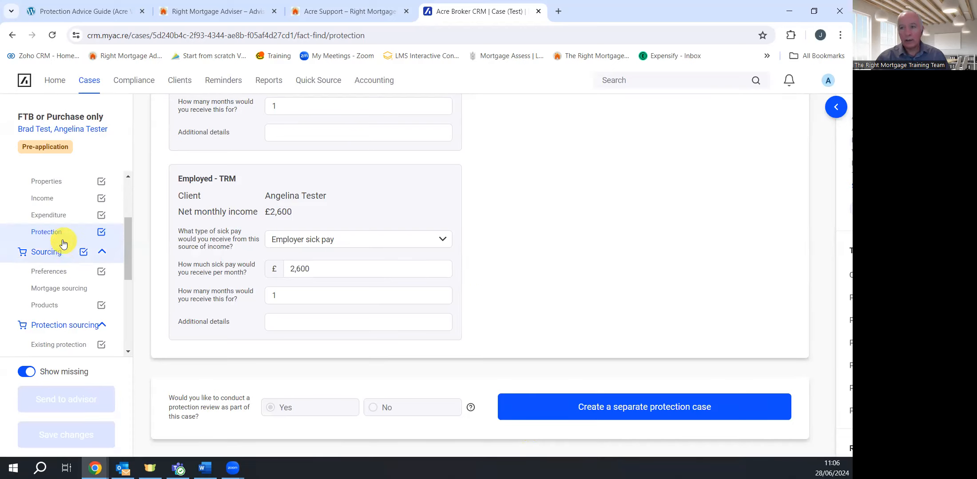
Go back to the case Overview page
scroll(84, 238, "up", 3)
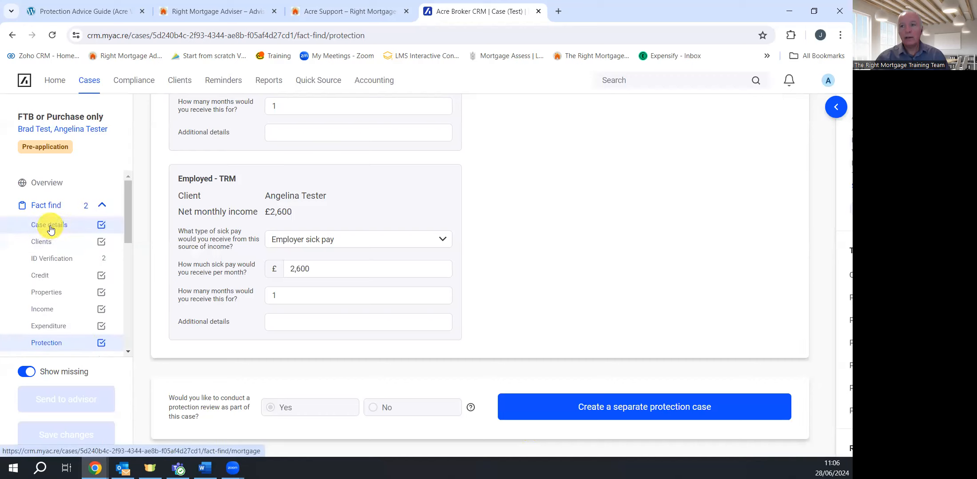
scroll(78, 238, "down", 3)
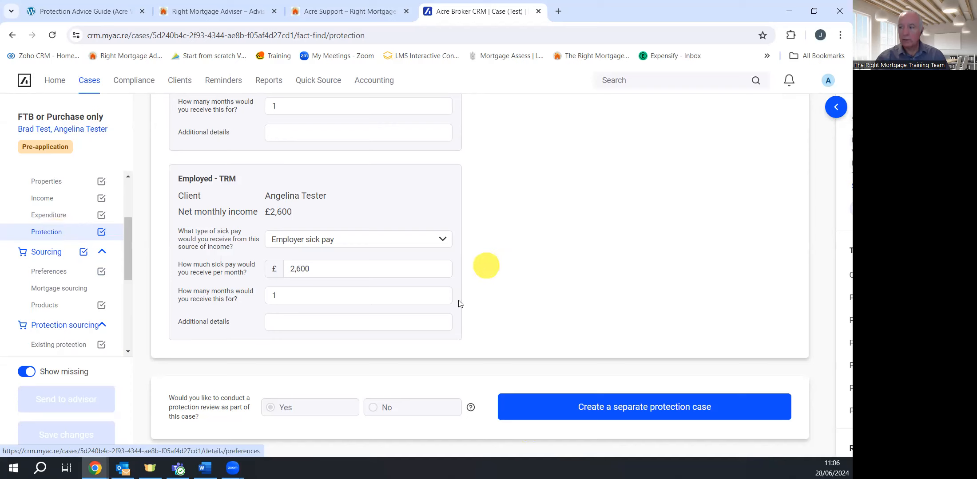
scroll(58, 219, "up", 3)
left_click(47, 184)
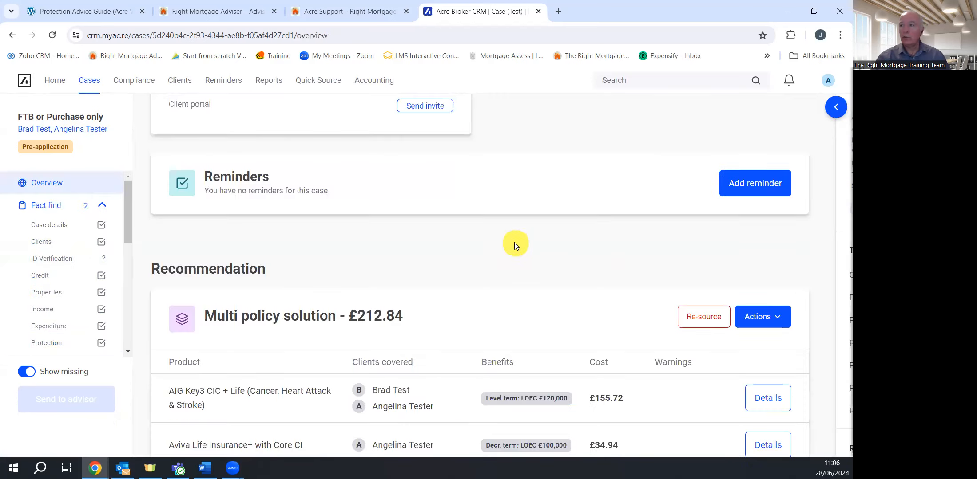
scroll(514, 243, "up", 8)
Check the case management menu, then open Knowledge Base from the account menu
left_click(442, 141)
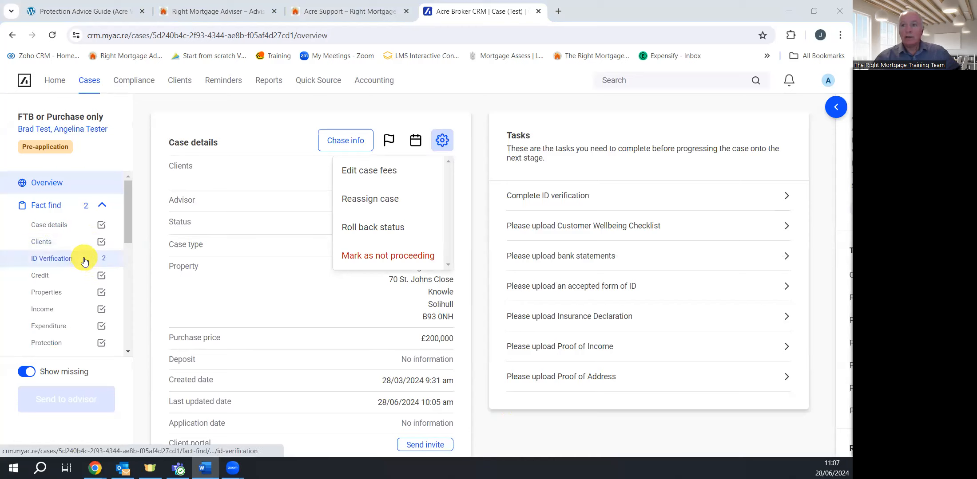
left_click(210, 295)
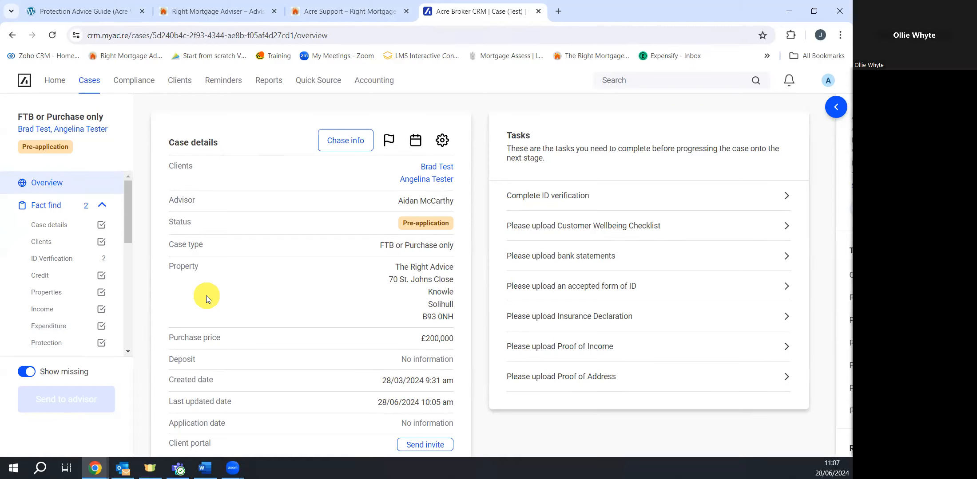
left_click(828, 82)
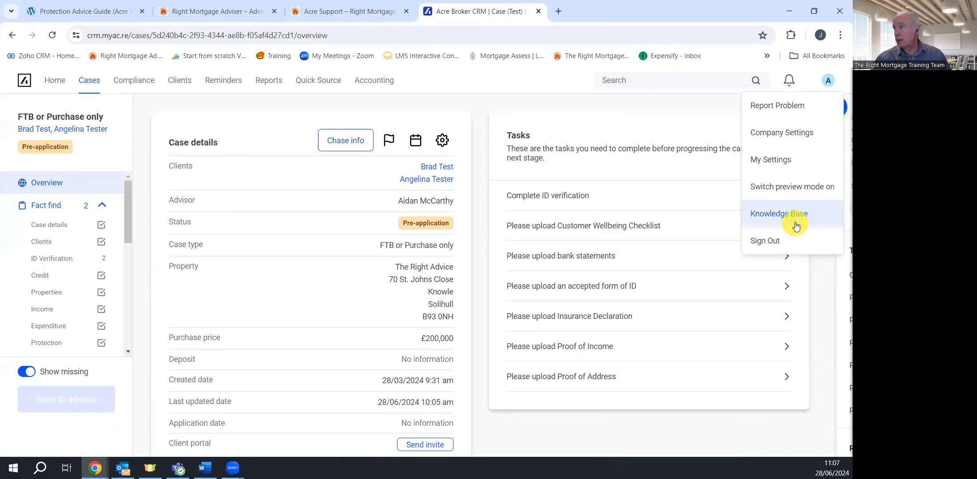
left_click(813, 215)
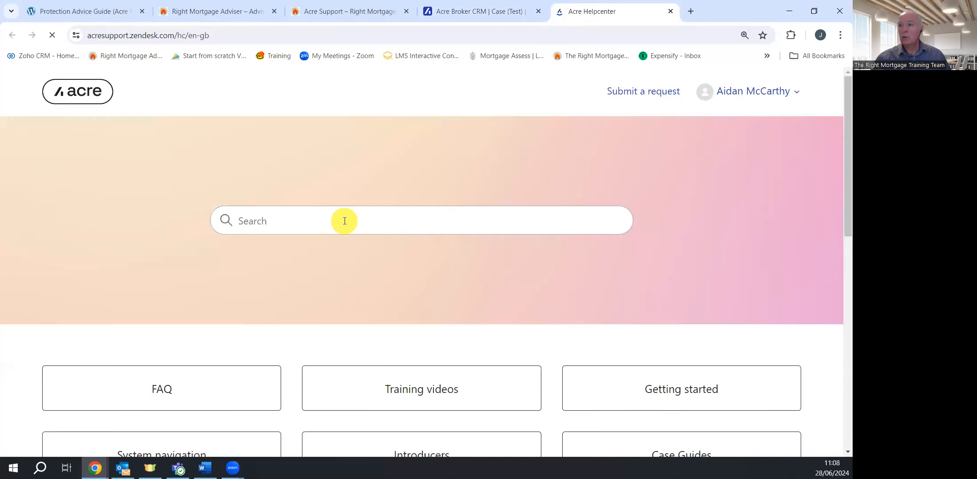
Search the help centre for 'onfido' and open the Onfido document and impersonation checks article
left_click(344, 221)
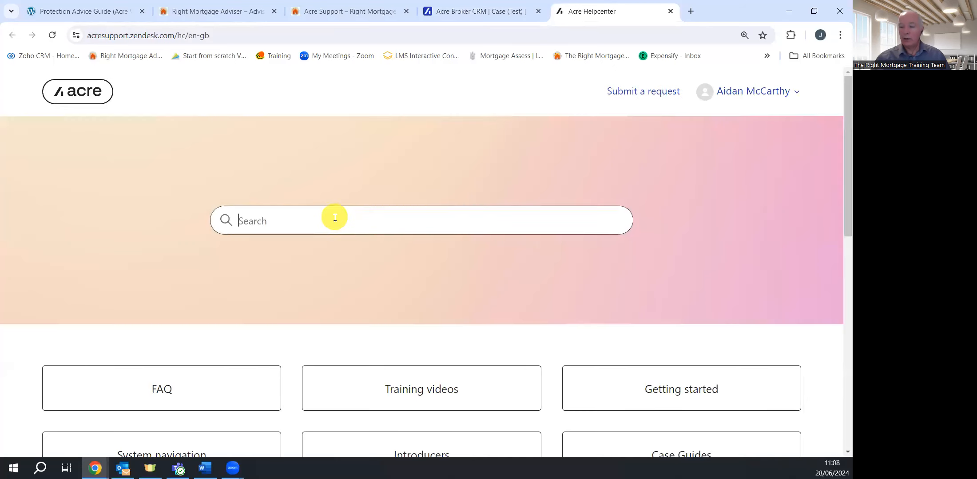
type("onfido")
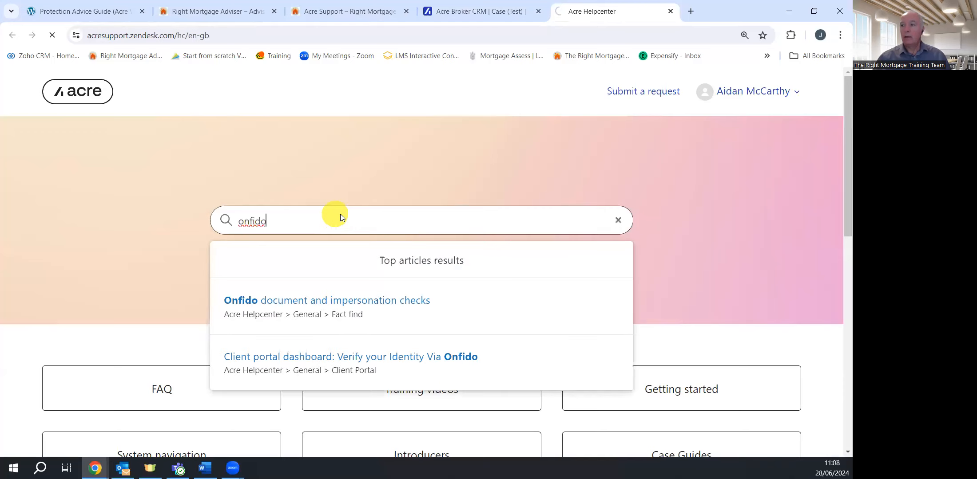
key("Return")
left_click(340, 253)
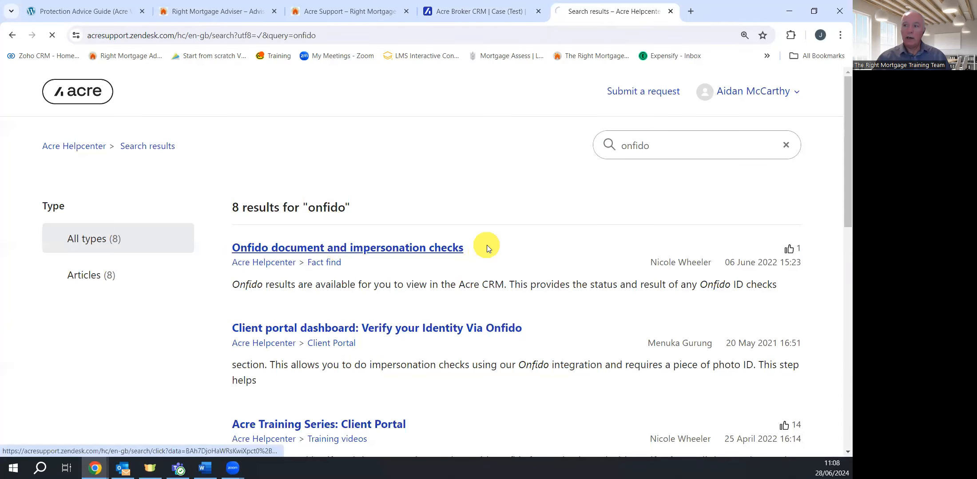
Read through the Onfido article, then close the help centre tab
scroll(444, 295, "down", 9)
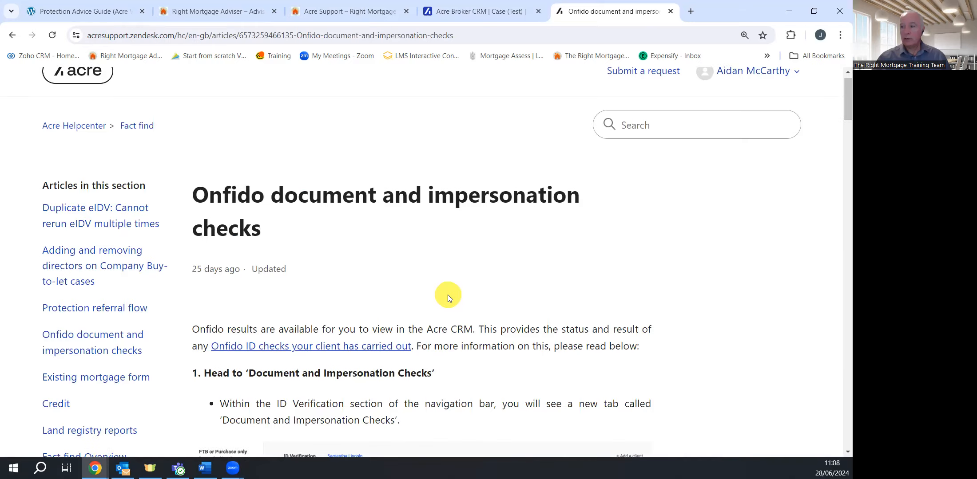
scroll(448, 294, "down", 13)
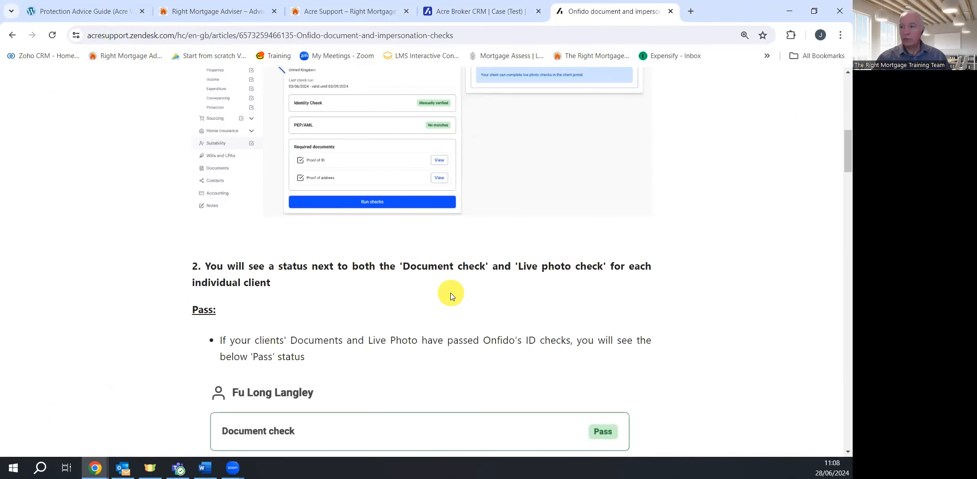
scroll(451, 293, "down", 16)
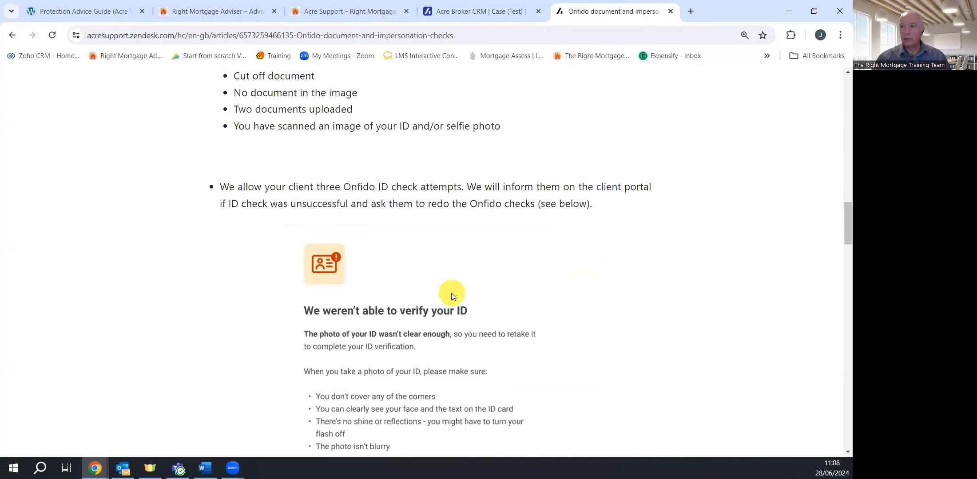
scroll(453, 293, "down", 15)
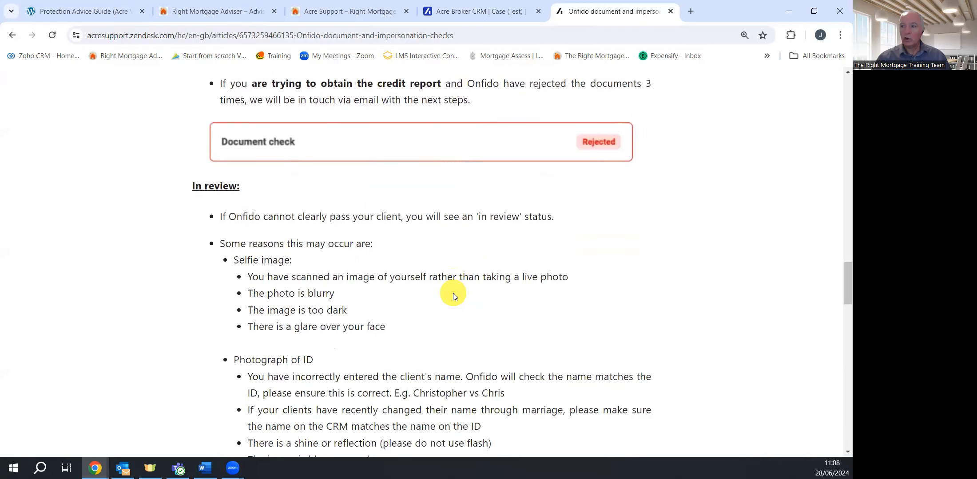
scroll(452, 293, "down", 12)
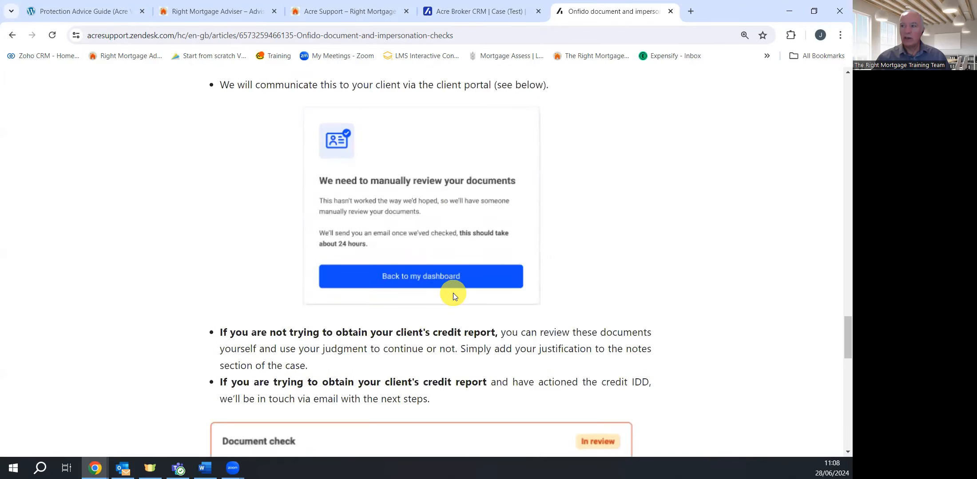
scroll(452, 293, "down", 6)
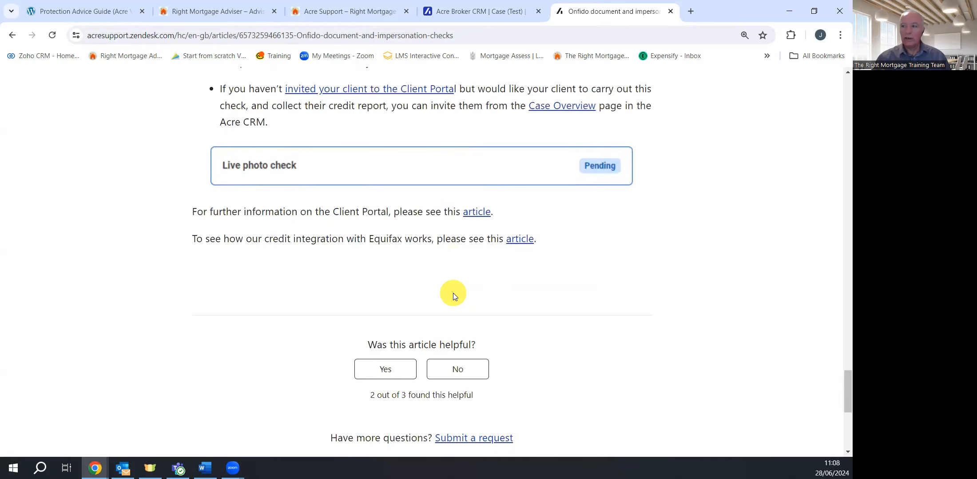
scroll(454, 288, "up", 20)
scroll(458, 282, "up", 20)
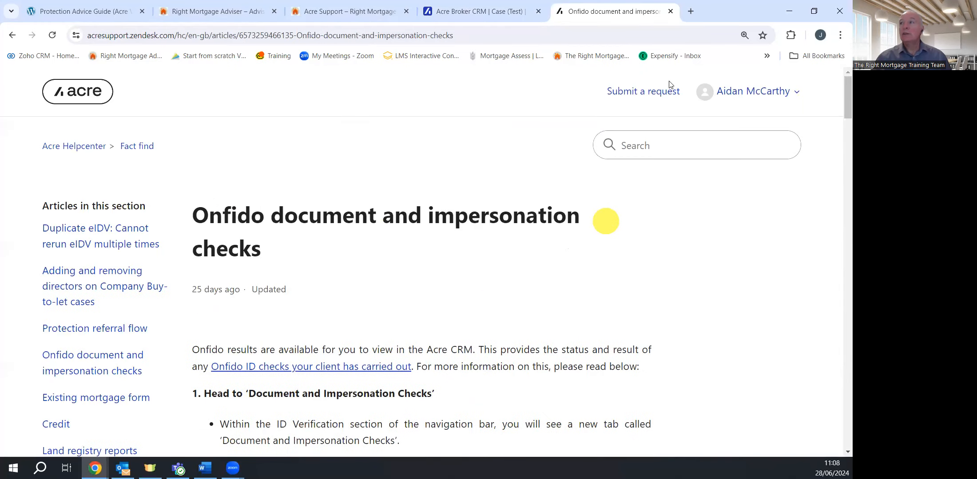
left_click(670, 11)
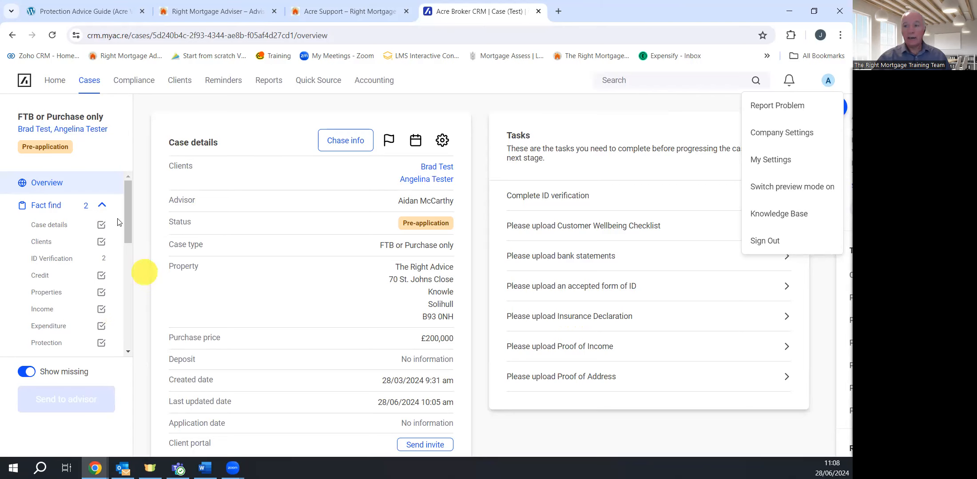
Review the FTB case's failed identity check and unstarted document and photo checks, then return to Cases
left_click(53, 259)
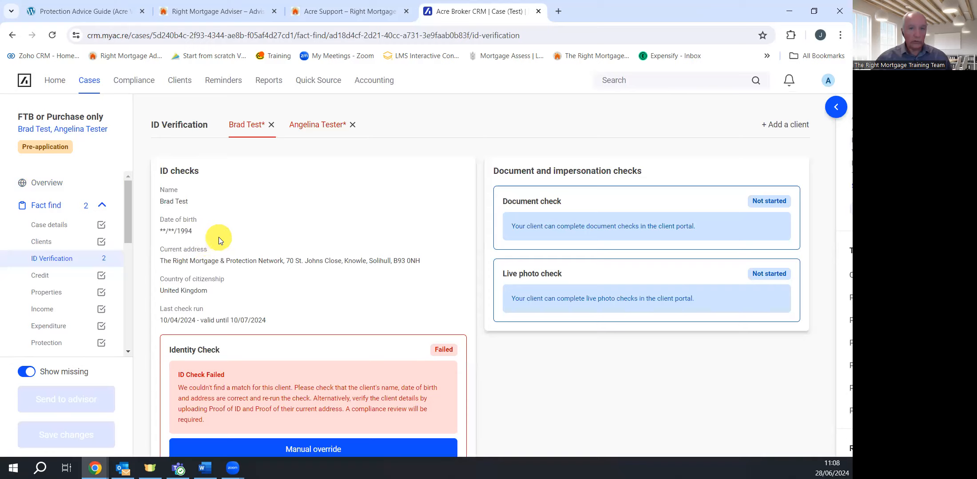
scroll(325, 315, "down", 3)
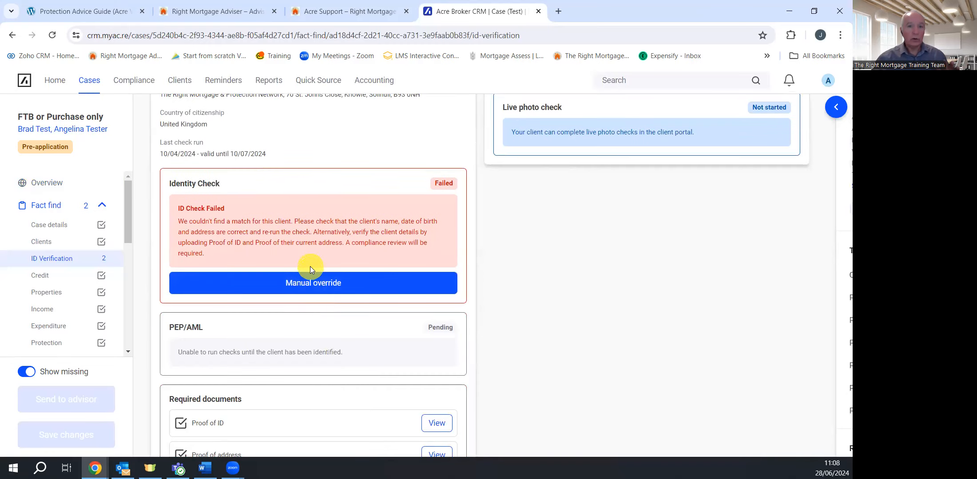
scroll(310, 266, "up", 3)
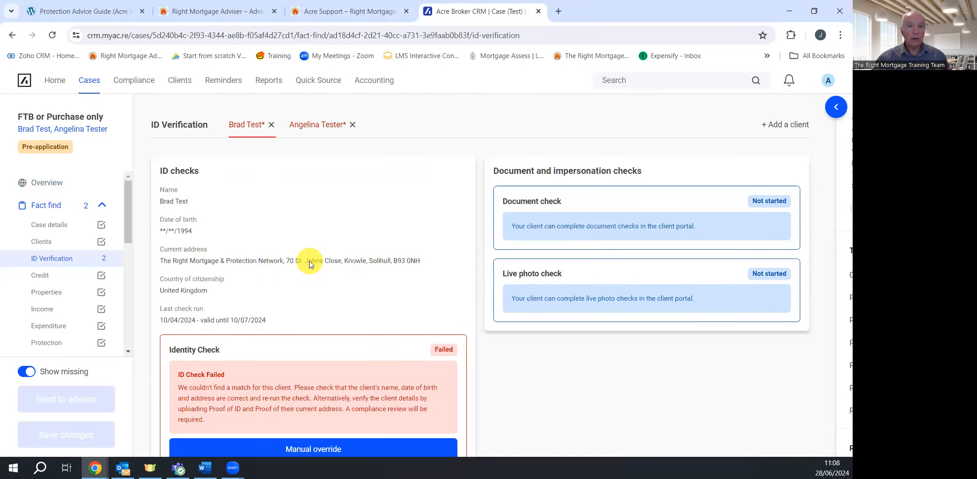
left_click(90, 81)
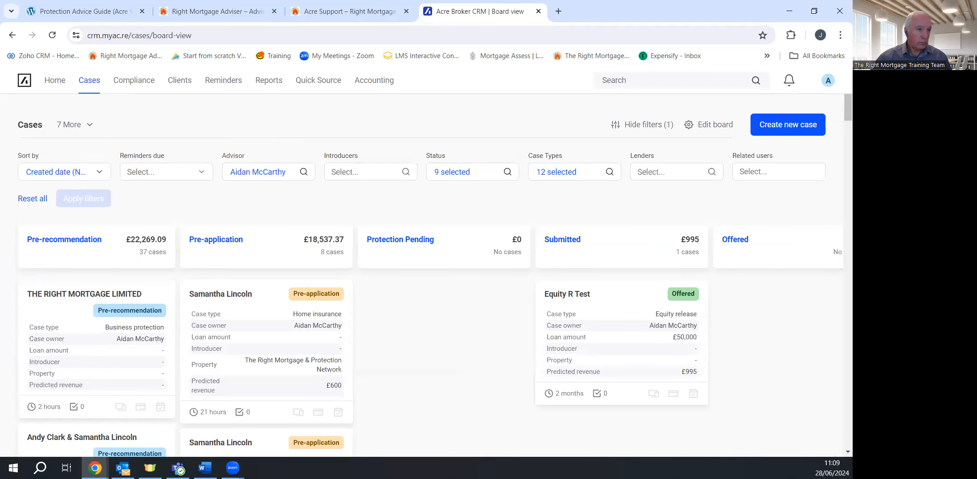